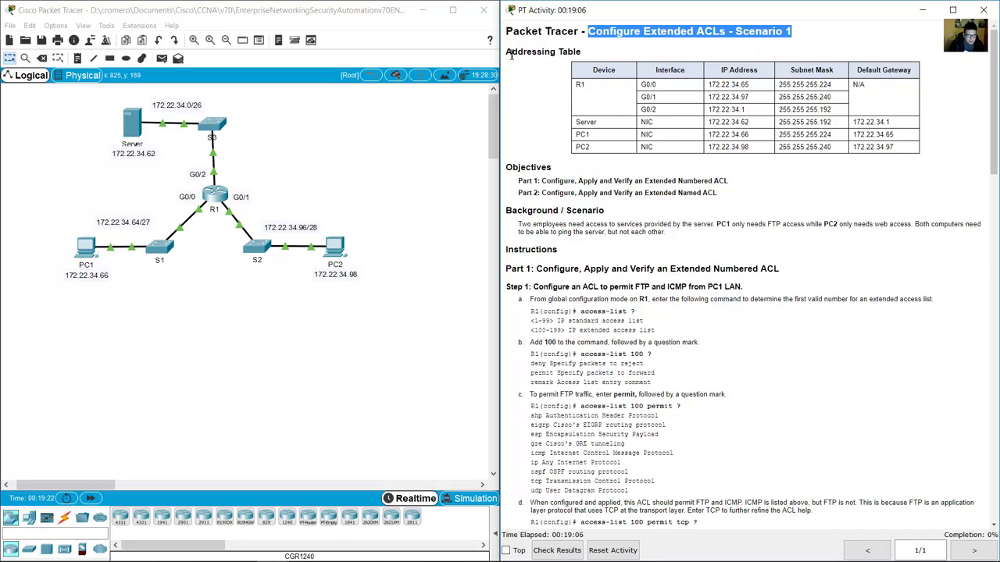
Point out R1's addressing rows, its G0/1 and G0/2 interfaces, and the Server, PC1, S1, S2 and PC2 in the topology.
drag(509, 50, 589, 82)
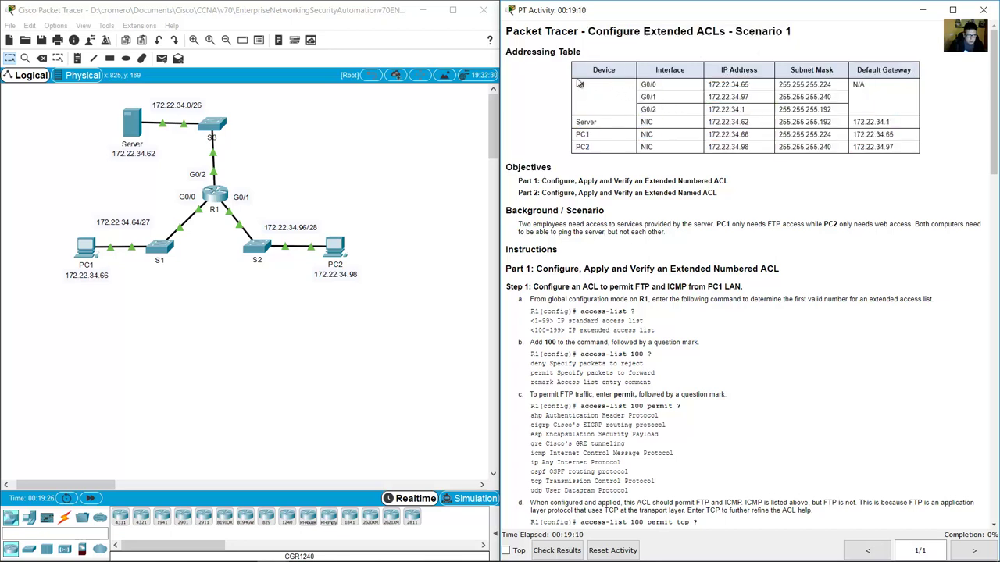
drag(645, 81, 648, 114)
click(351, 139)
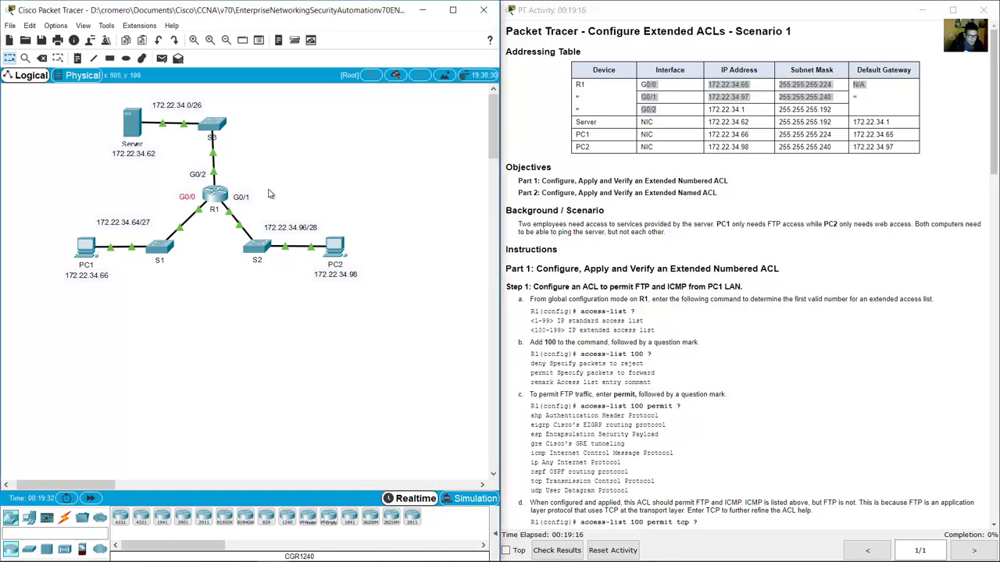
drag(268, 189, 230, 208)
drag(234, 169, 180, 190)
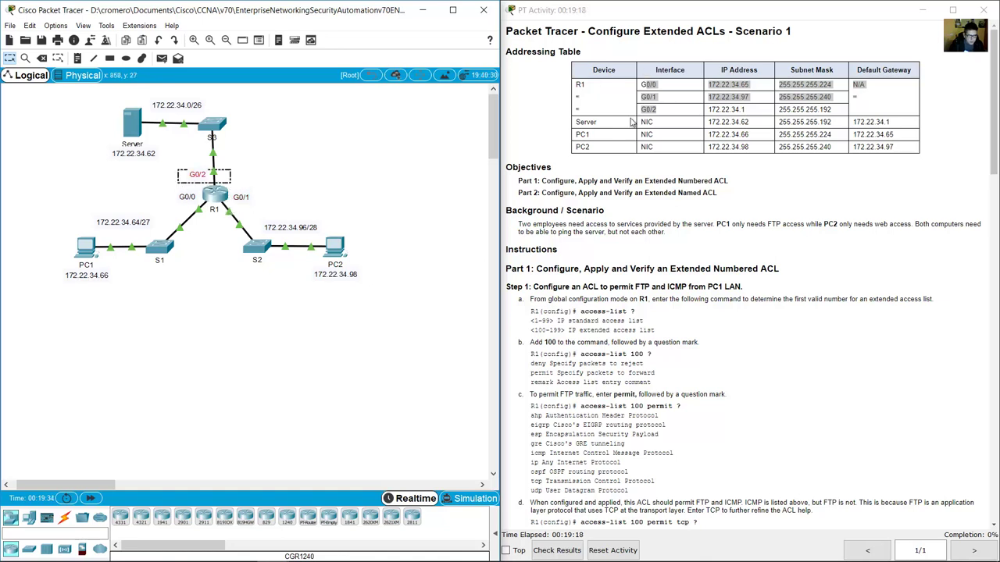
click(582, 129)
drag(578, 121, 601, 149)
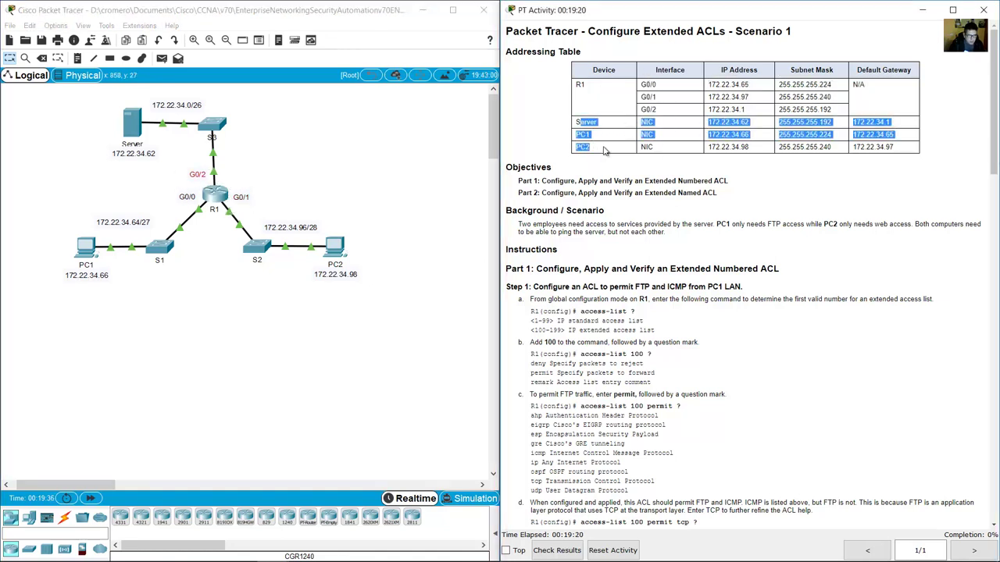
click(62, 119)
drag(61, 119, 122, 161)
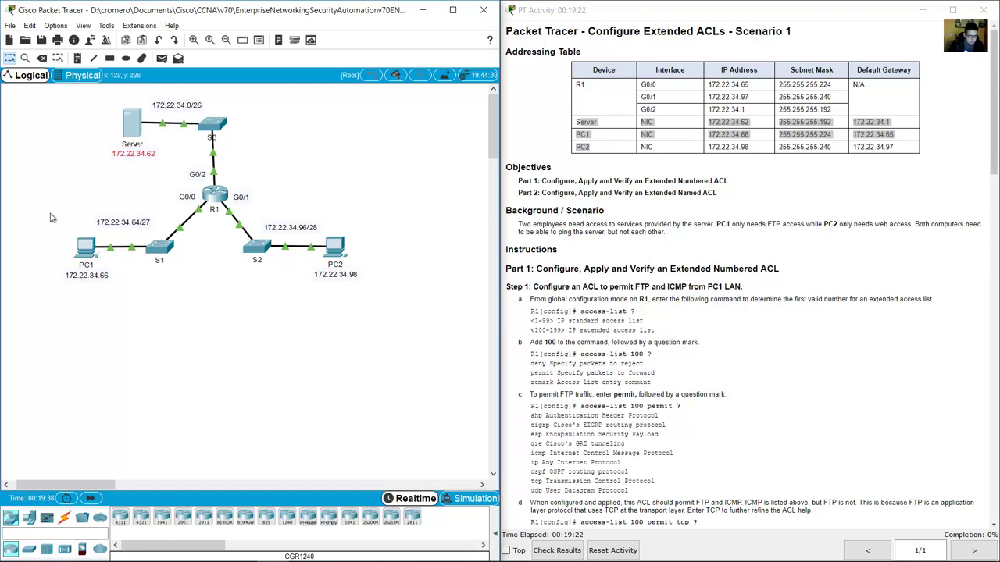
drag(45, 237, 467, 309)
click(722, 184)
Walk through the Part 1 and Step 1 headings, marking PC1's LAN and that the commands run on R1.
scroll(749, 175, down, 6)
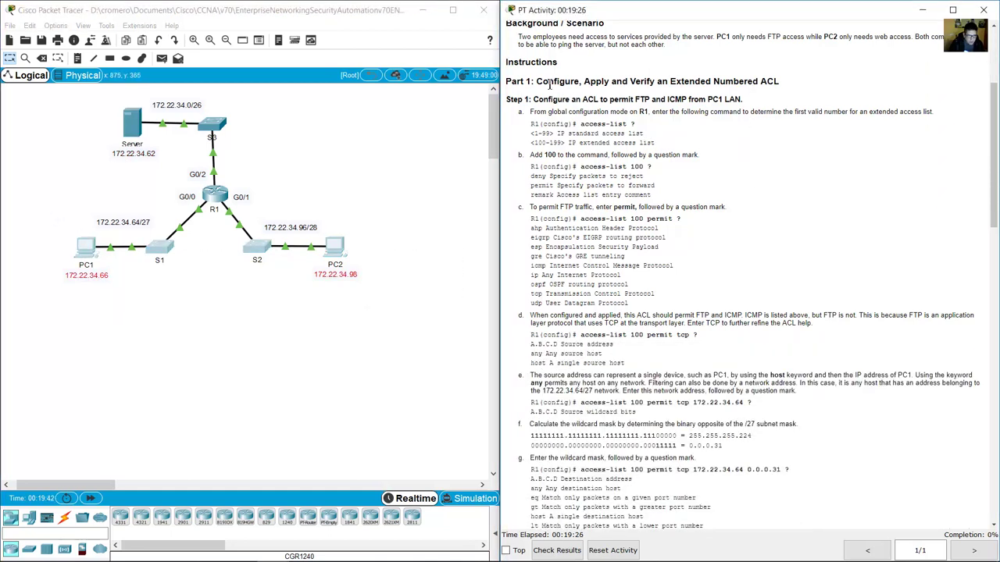
drag(550, 84, 777, 80)
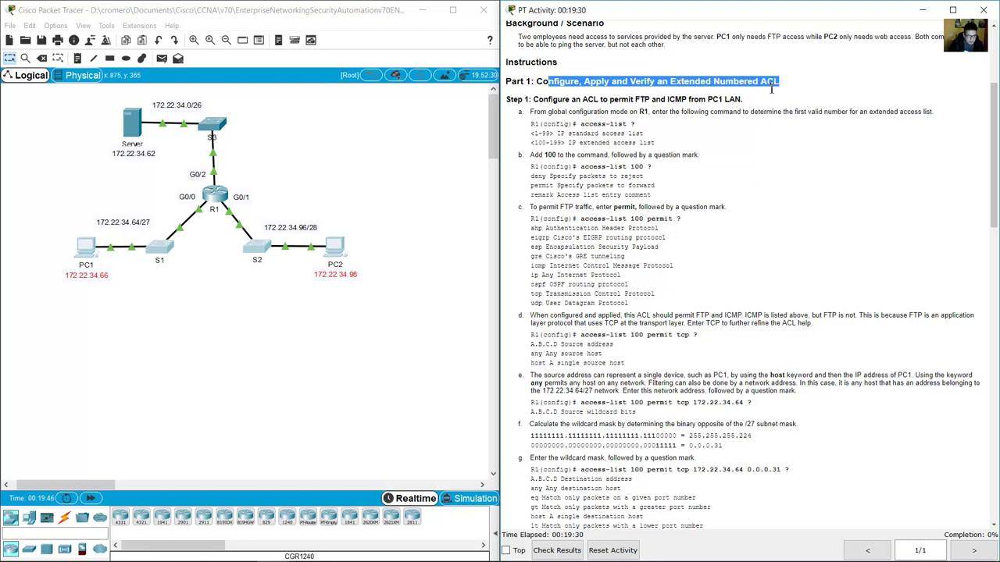
scroll(769, 94, down, 1)
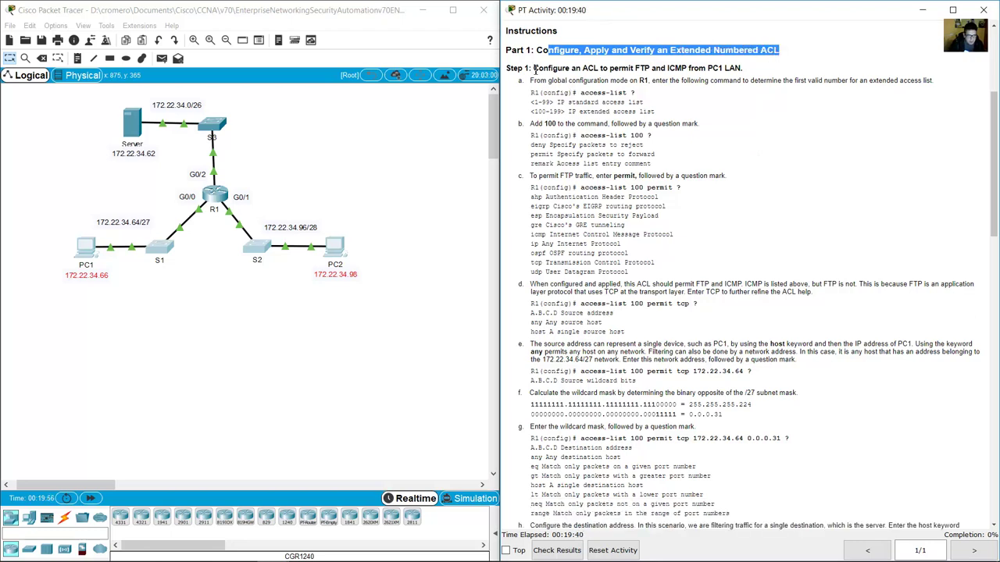
drag(533, 68, 746, 69)
click(106, 257)
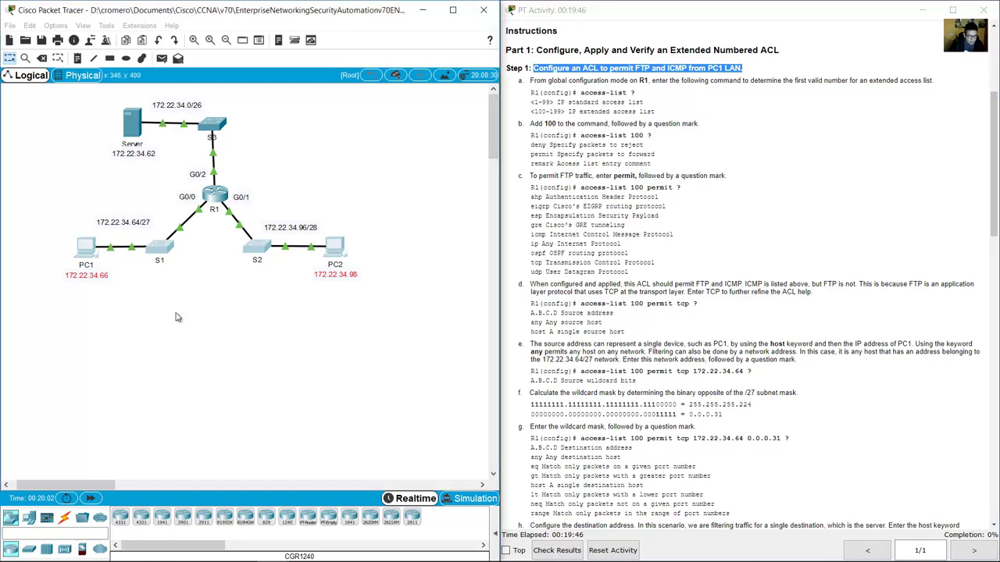
drag(55, 213, 195, 297)
click(708, 143)
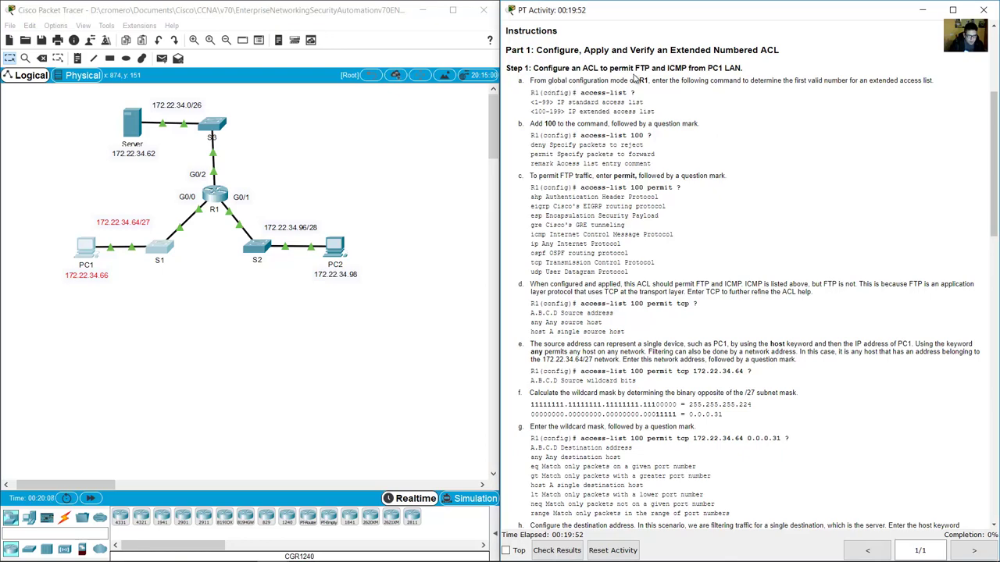
drag(616, 81, 647, 81)
Open R1's window, resize it at the lower left, and bring up its CLI user prompt.
click(211, 198)
click(210, 197)
drag(499, 126, 170, 260)
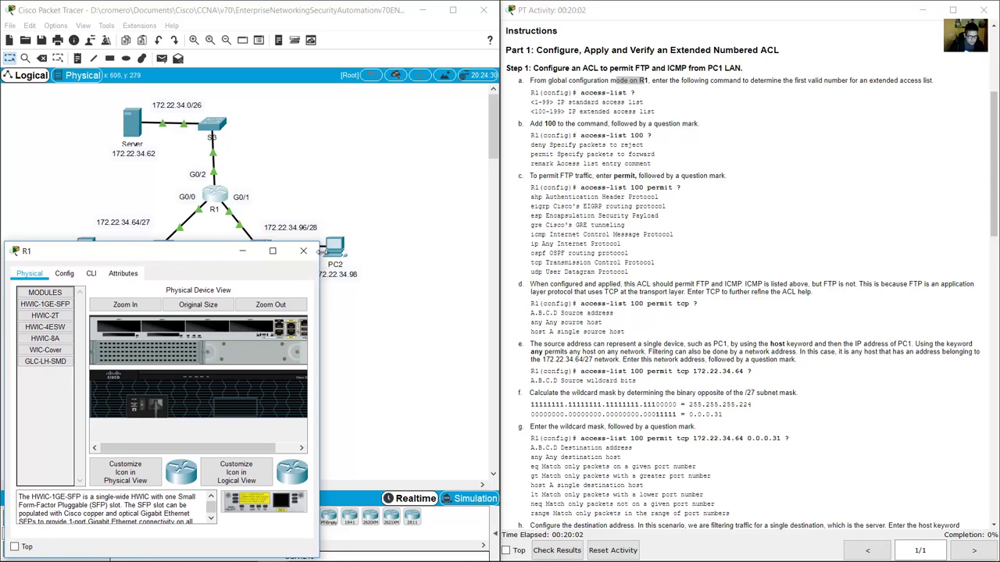
drag(320, 244, 498, 282)
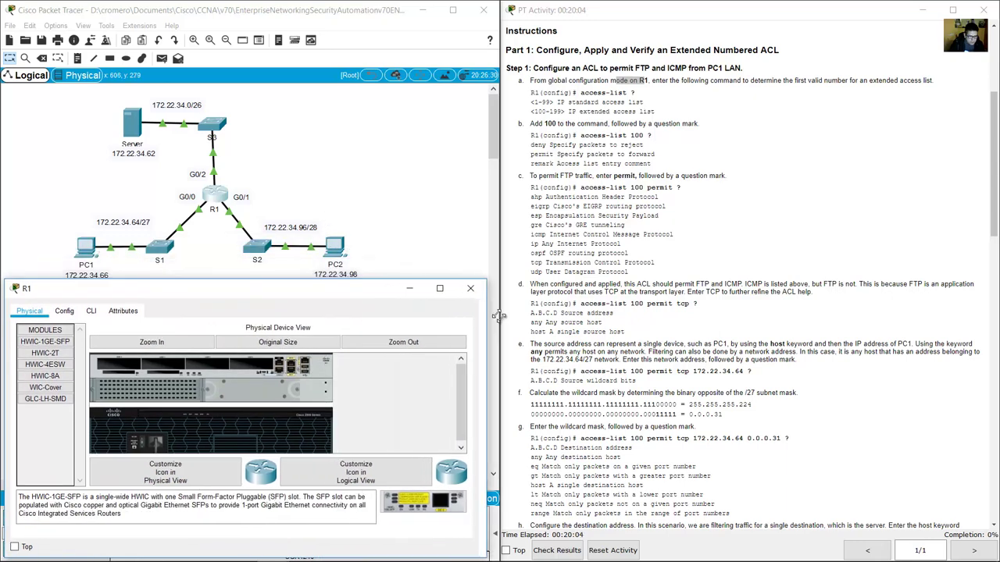
click(91, 312)
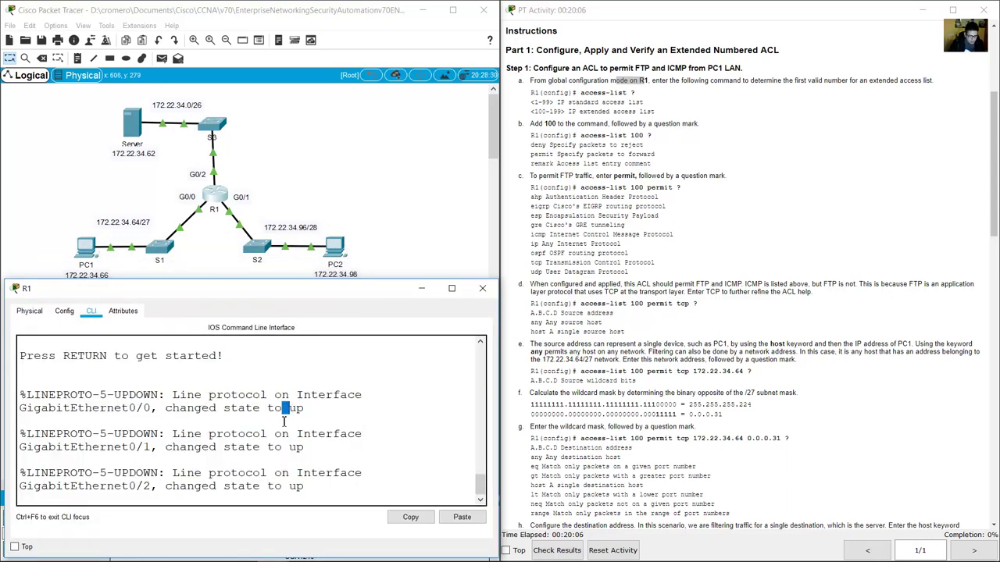
key(Return)
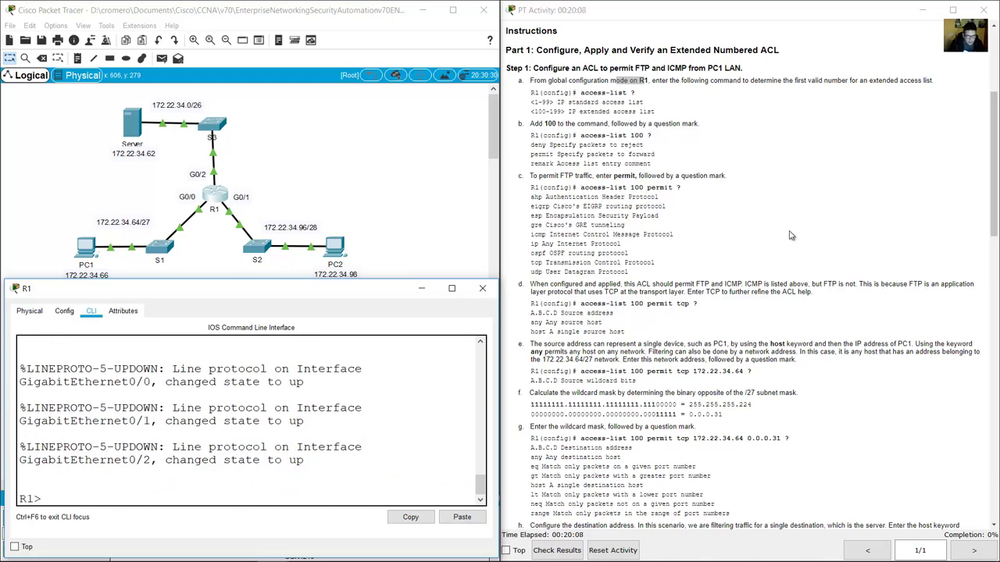
Enter global configuration mode on R1 with enable and conf term.
click(742, 103)
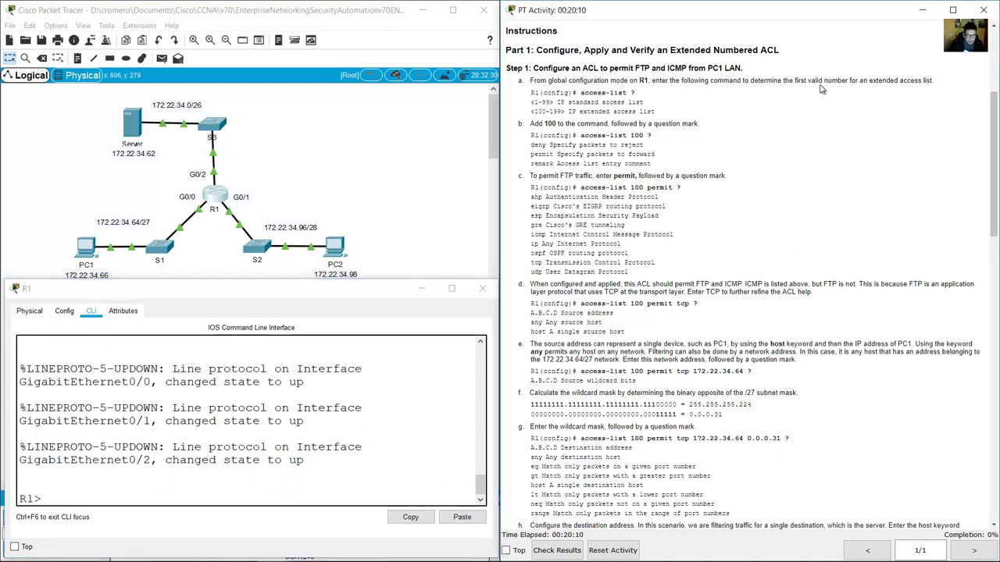
drag(549, 81, 631, 85)
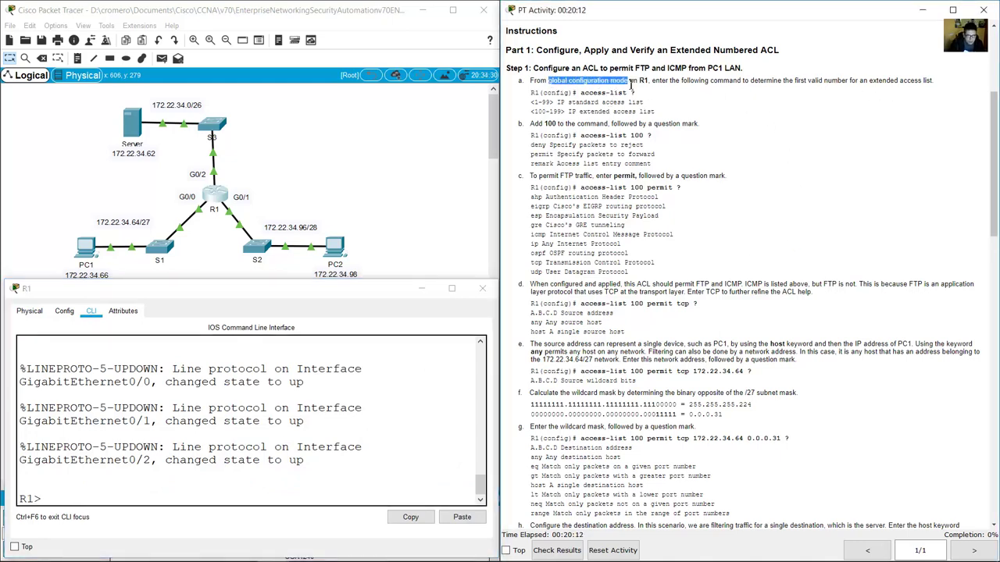
click(396, 465)
text(enable)
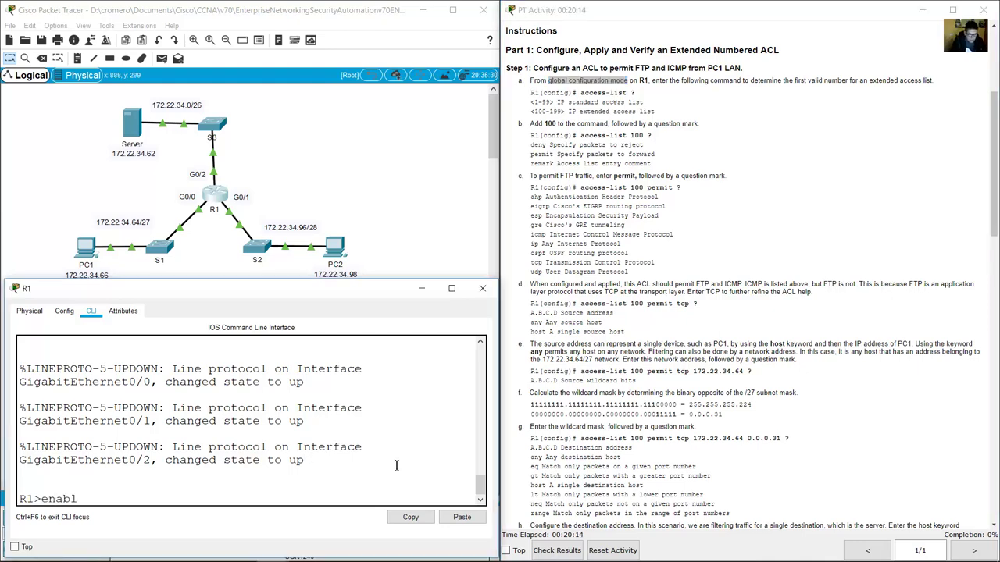
key(Return)
text(conf term)
key(Return)
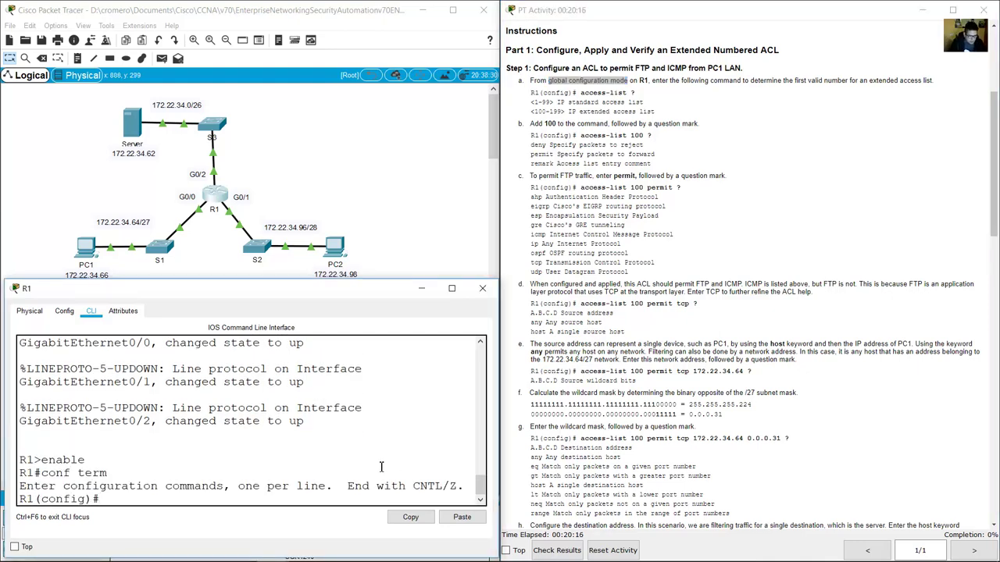
Point out the config-mode prompt and the access-list ? command in step a, then return to R1's CLI.
drag(99, 500, 19, 500)
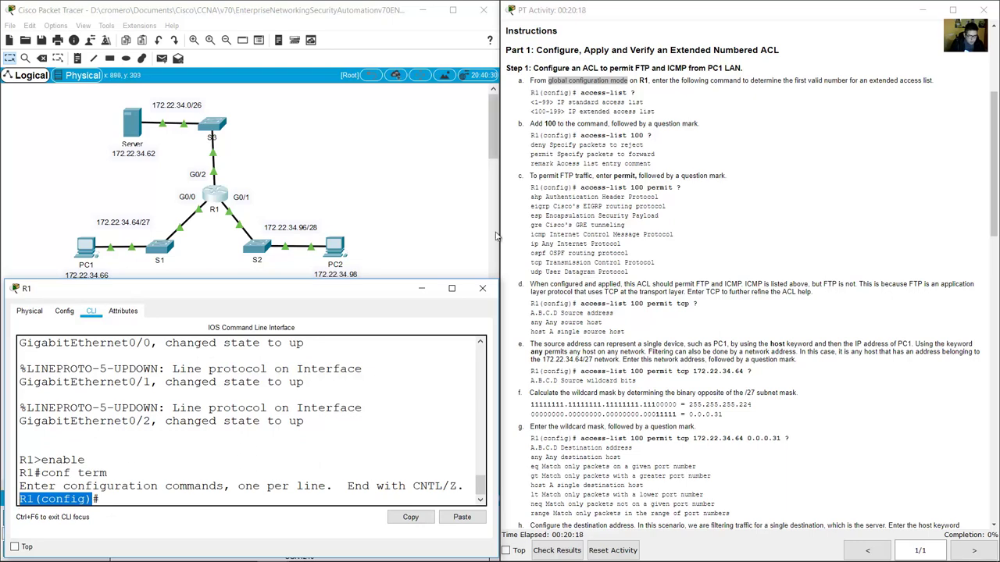
click(581, 94)
drag(582, 94, 640, 94)
click(286, 510)
click(299, 484)
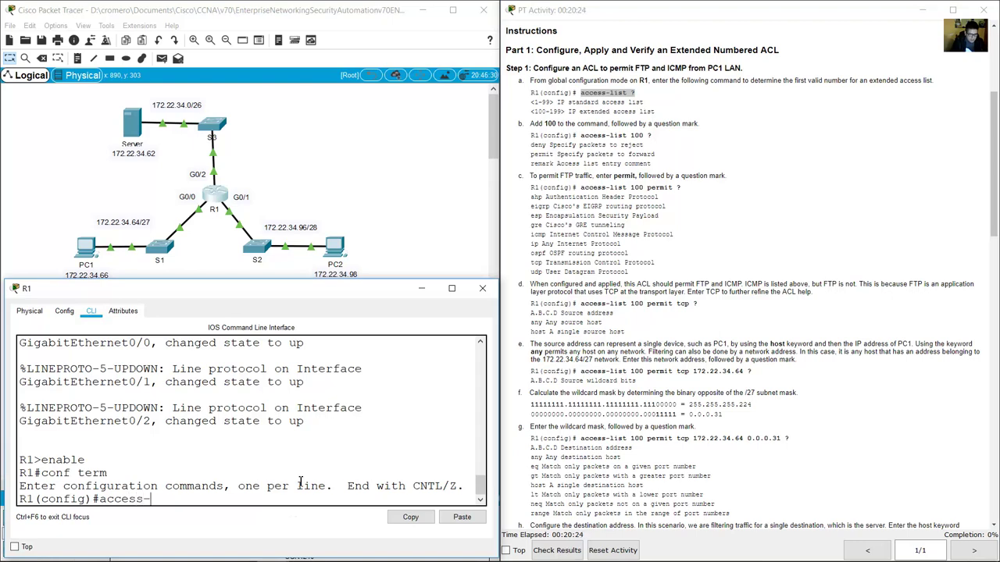
Run access-list ? on R1 and point out the 1-99 standard access list range.
text(s-list ?)
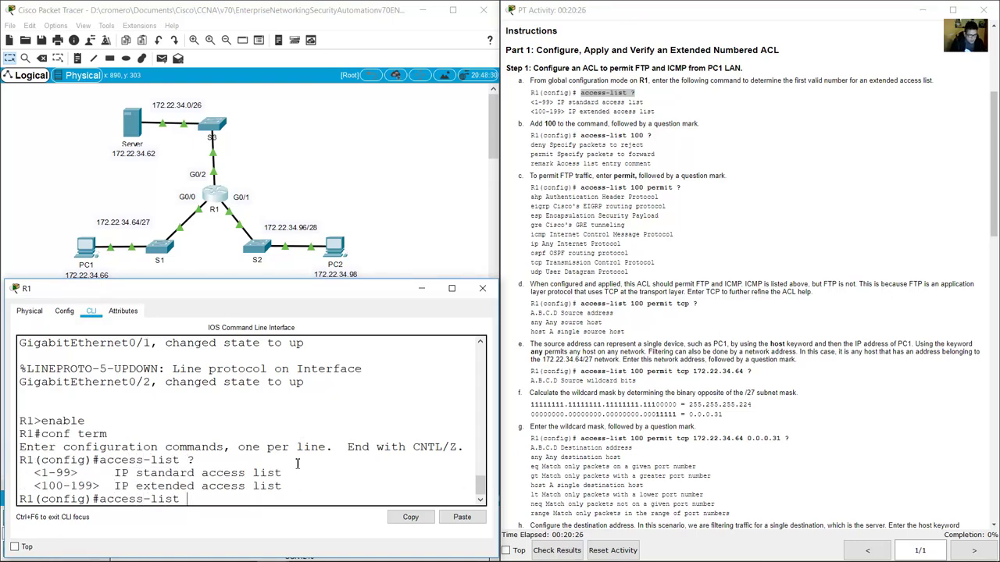
drag(36, 473, 285, 493)
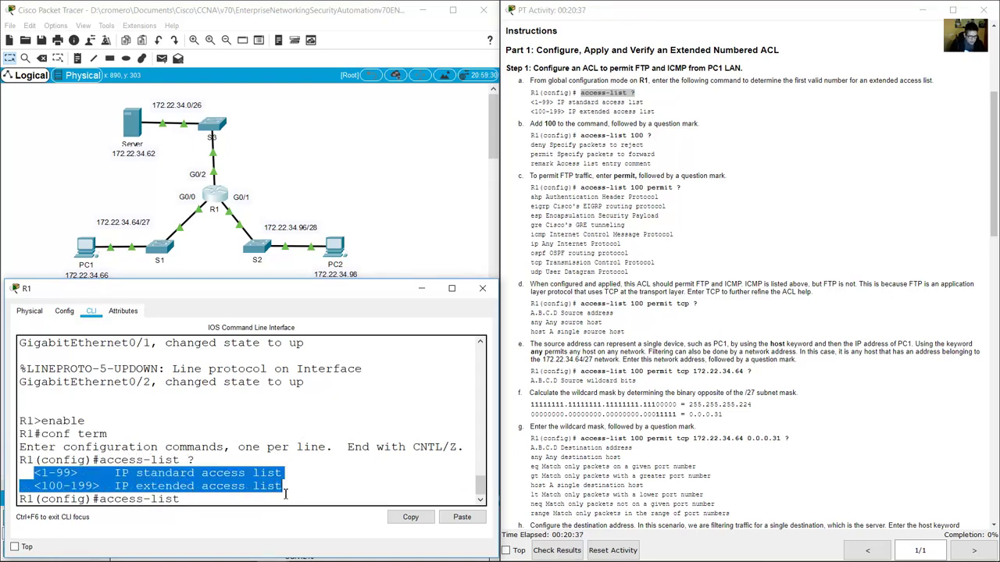
click(194, 472)
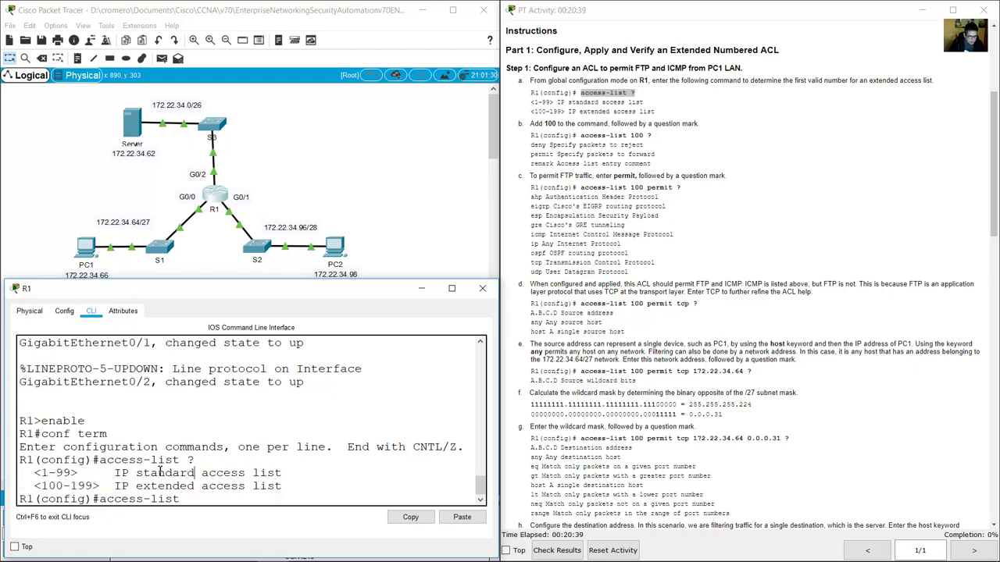
drag(144, 473, 231, 473)
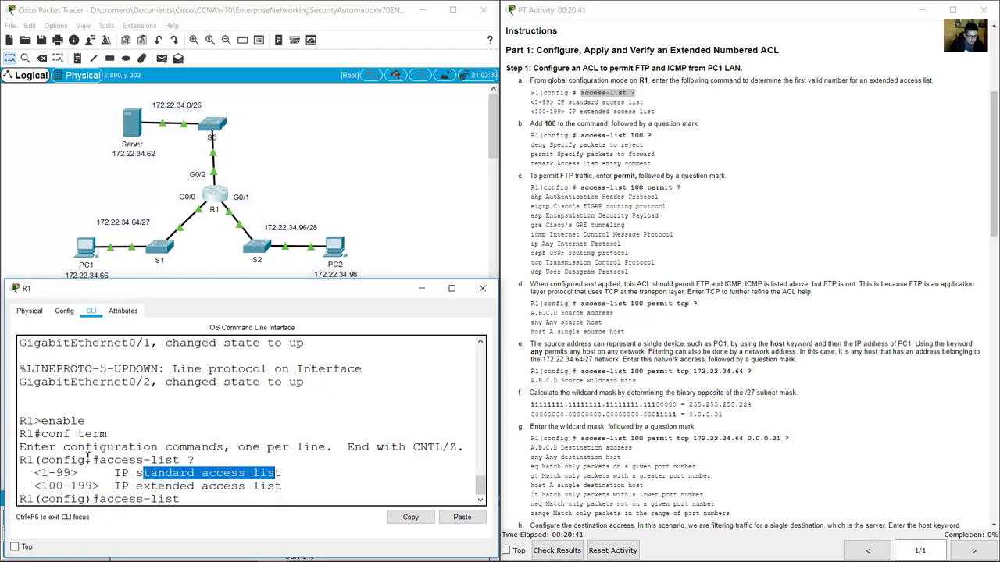
drag(43, 474, 79, 474)
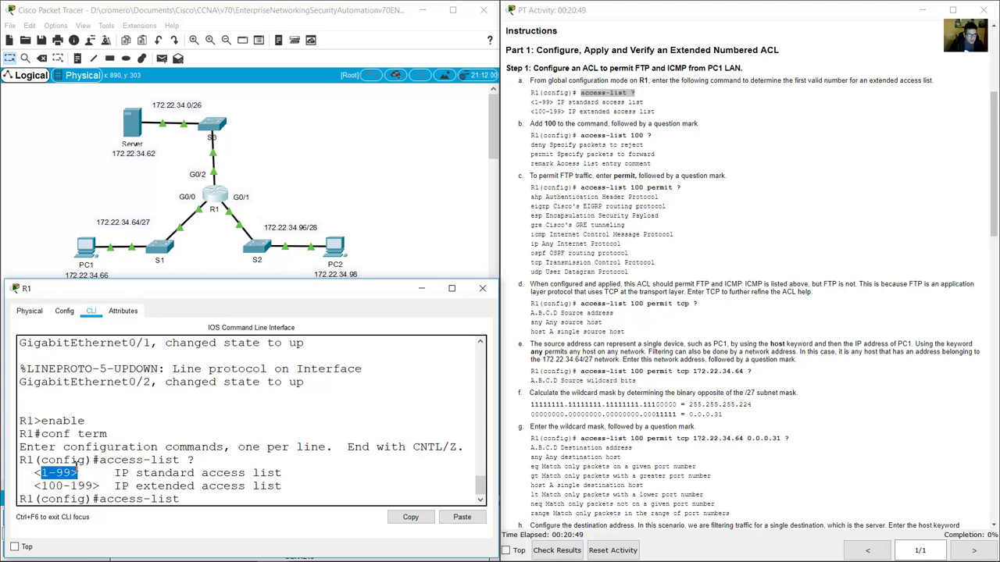
Point out the 100-199 extended range and the number 100 used in step b.
click(86, 472)
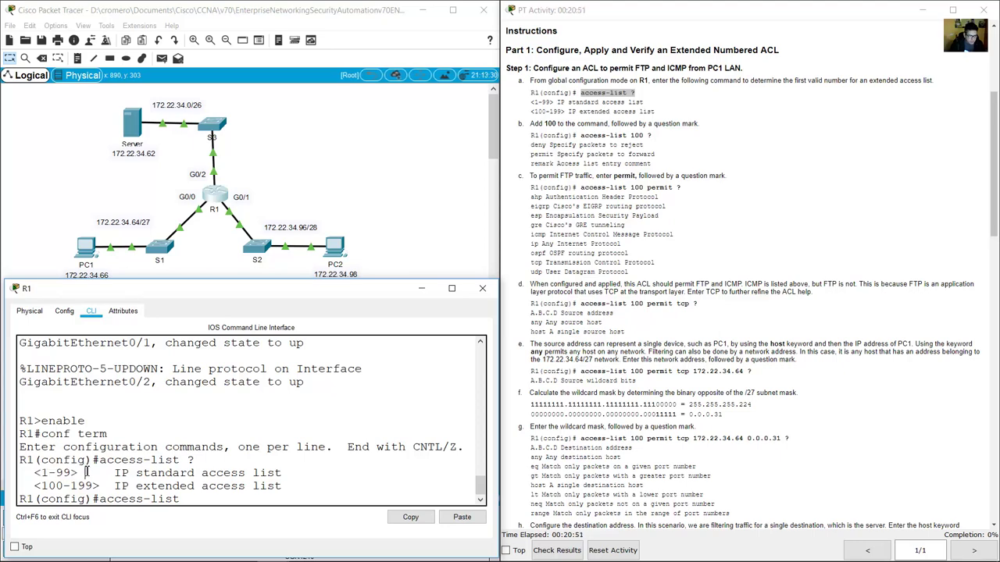
drag(115, 484, 234, 487)
click(160, 485)
drag(40, 485, 95, 486)
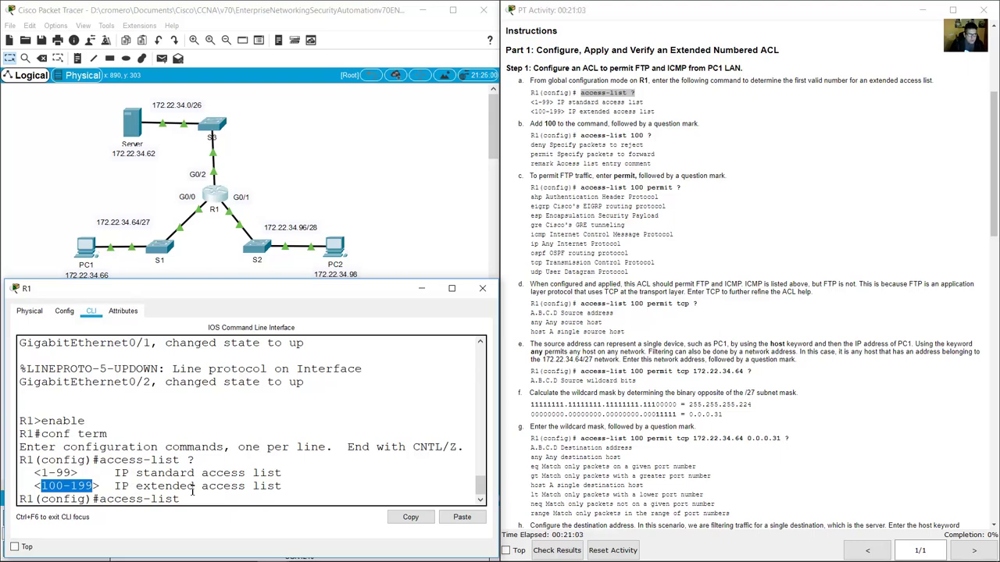
click(238, 497)
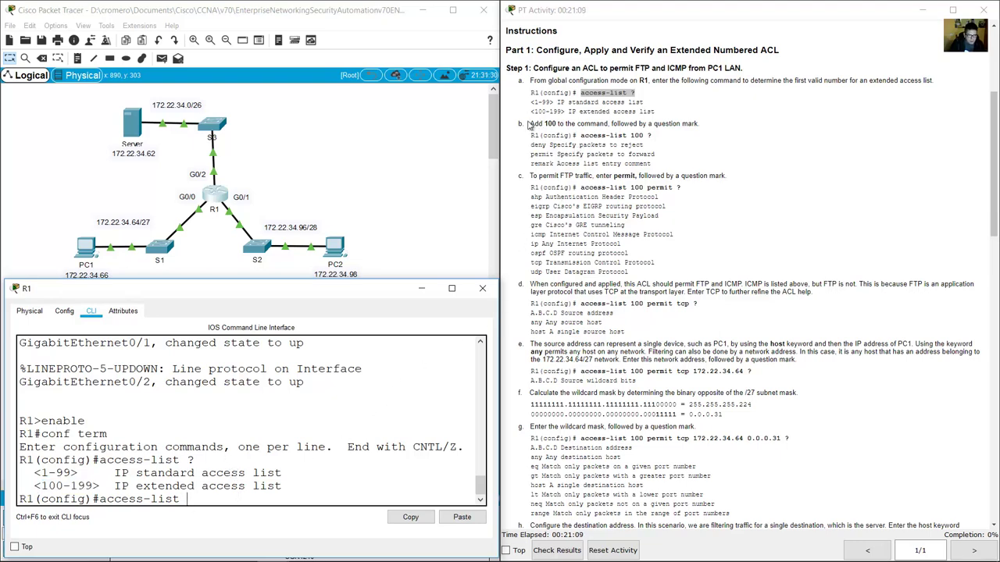
drag(537, 124, 568, 124)
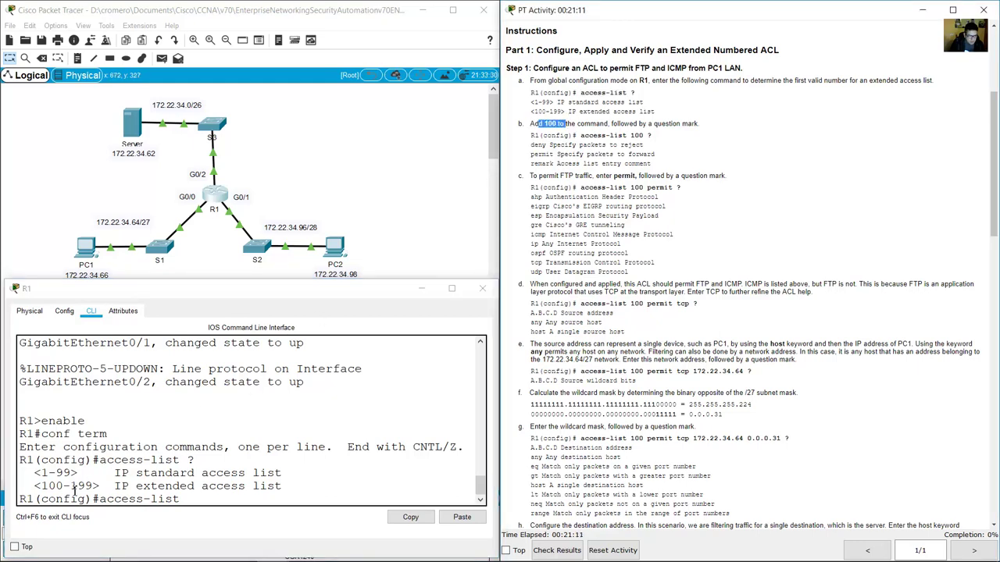
click(197, 496)
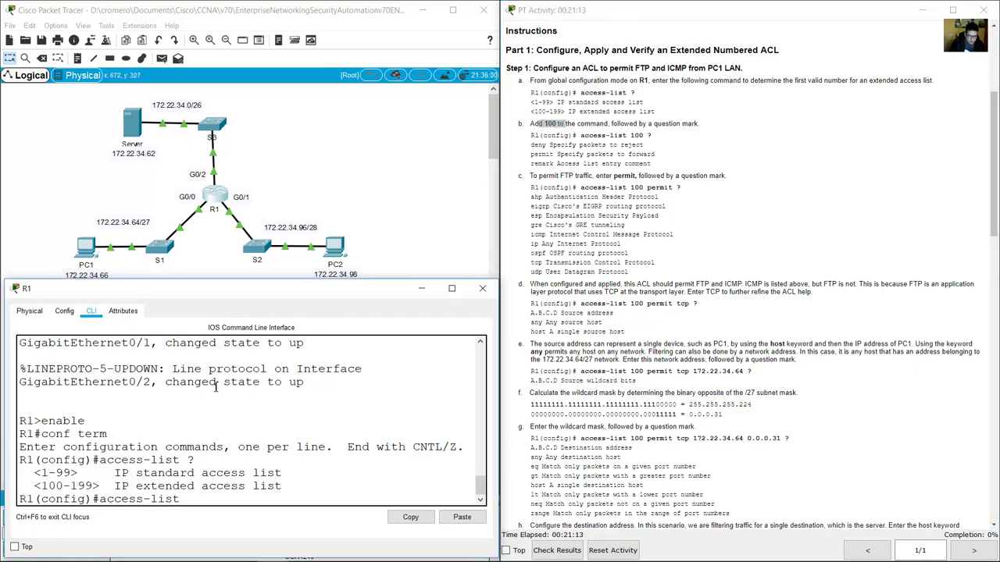
Run access-list 100 ? and mark the deny, permit and remark options it lists.
text(100)
drag(48, 487, 233, 486)
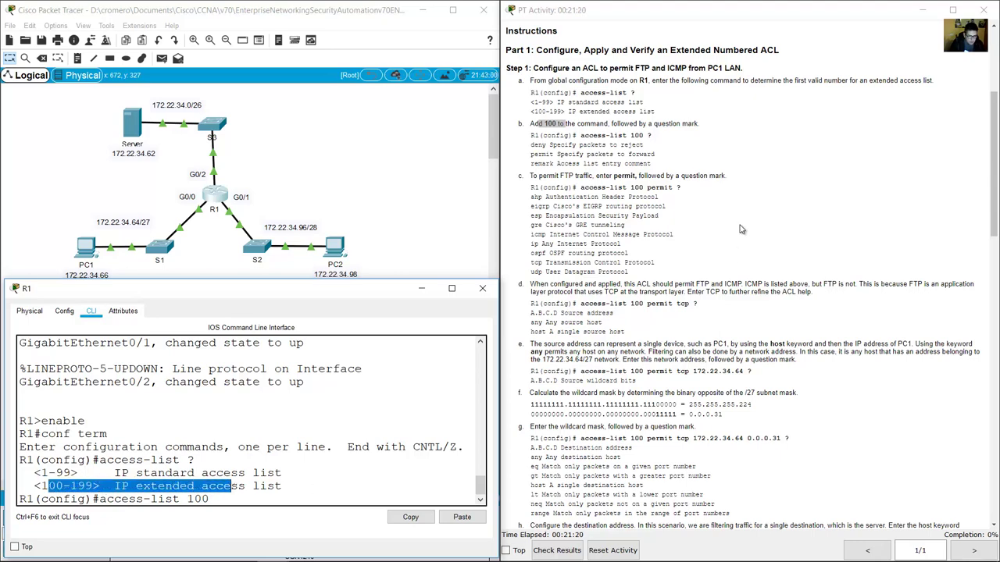
click(547, 277)
click(321, 488)
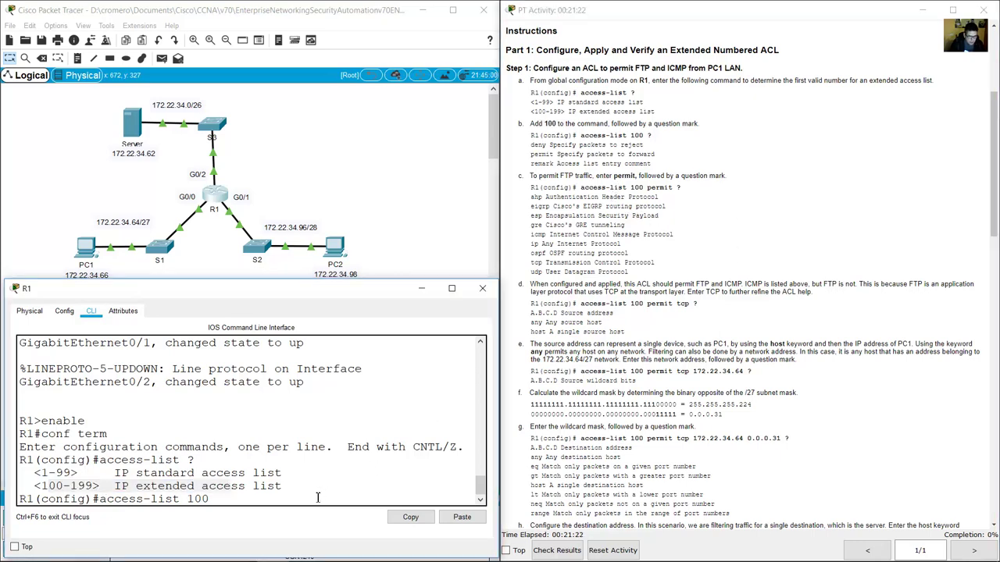
text(?)
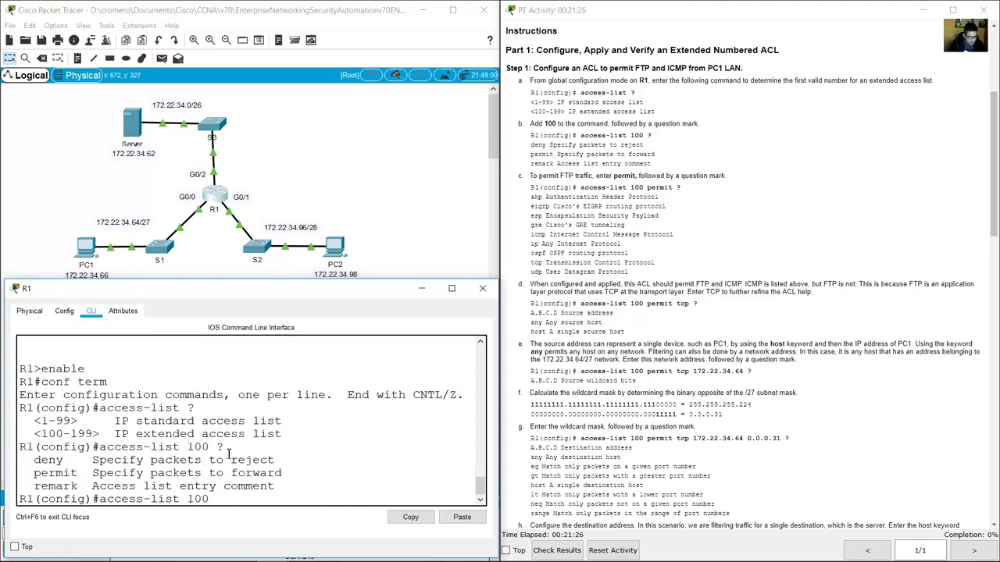
drag(217, 448, 225, 448)
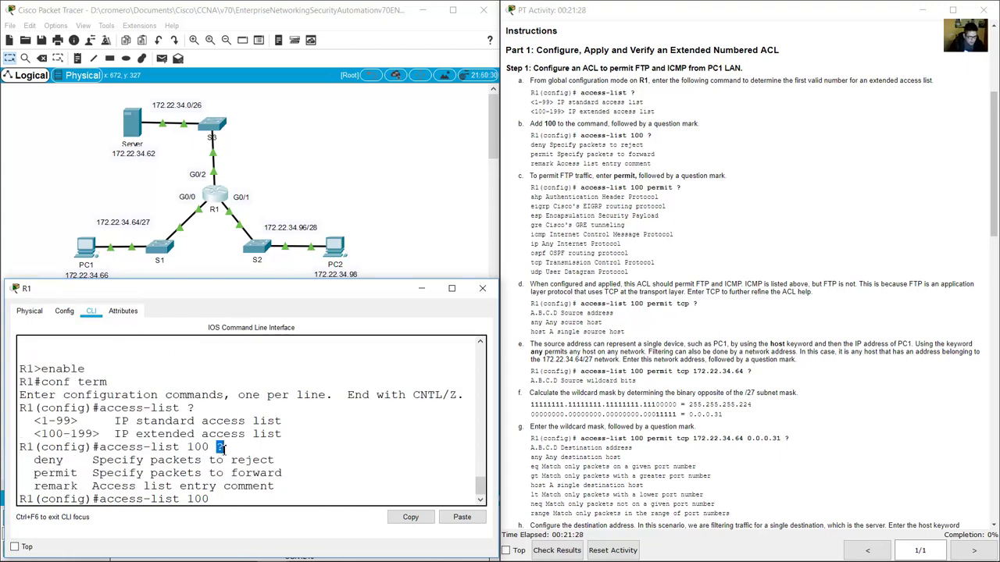
drag(42, 466, 86, 486)
click(117, 469)
Explain deny rejects, permit forwards, remark comments, and mark the FTP permit step in the instructions.
double_click(56, 462)
drag(239, 461, 274, 462)
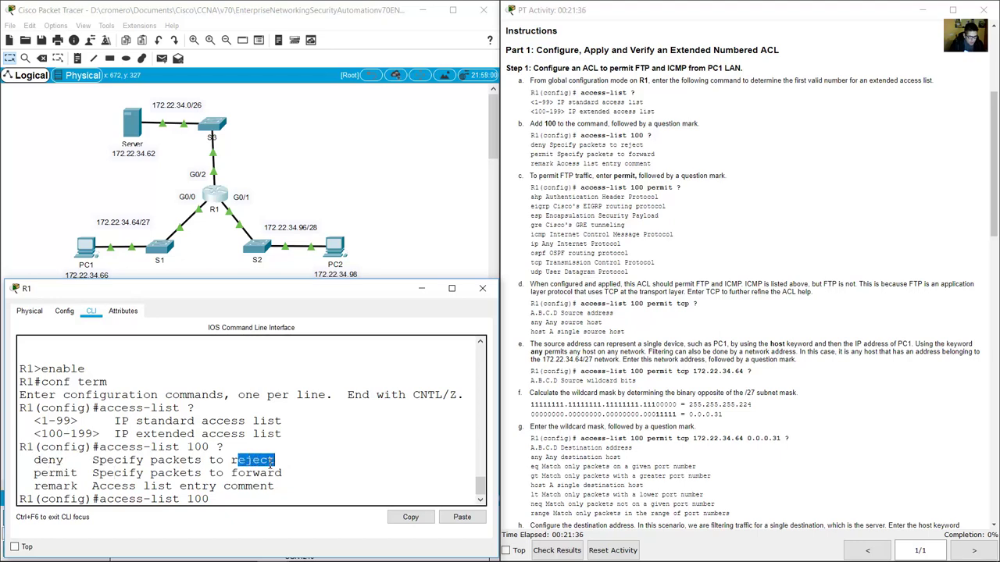
drag(34, 473, 63, 473)
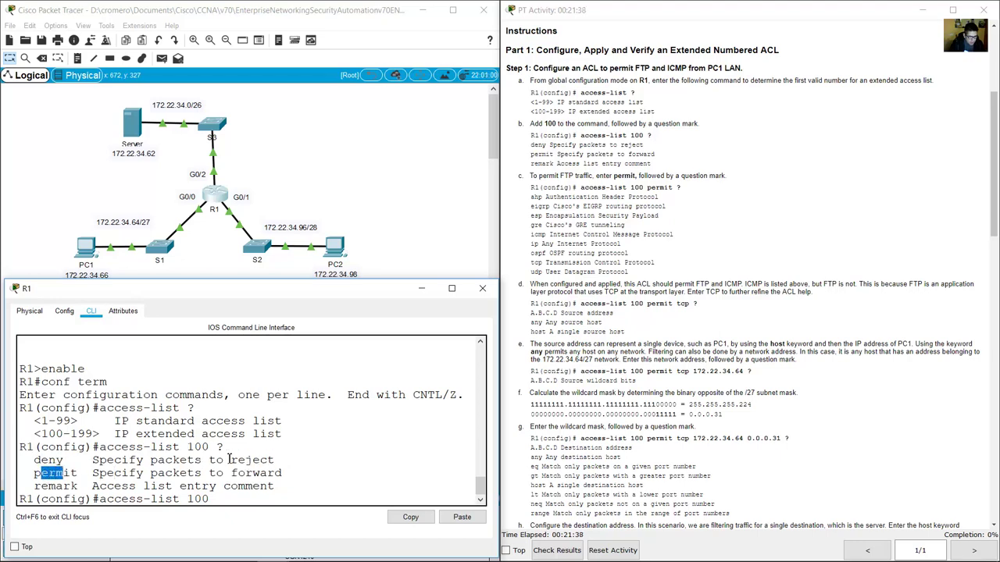
drag(187, 473, 283, 473)
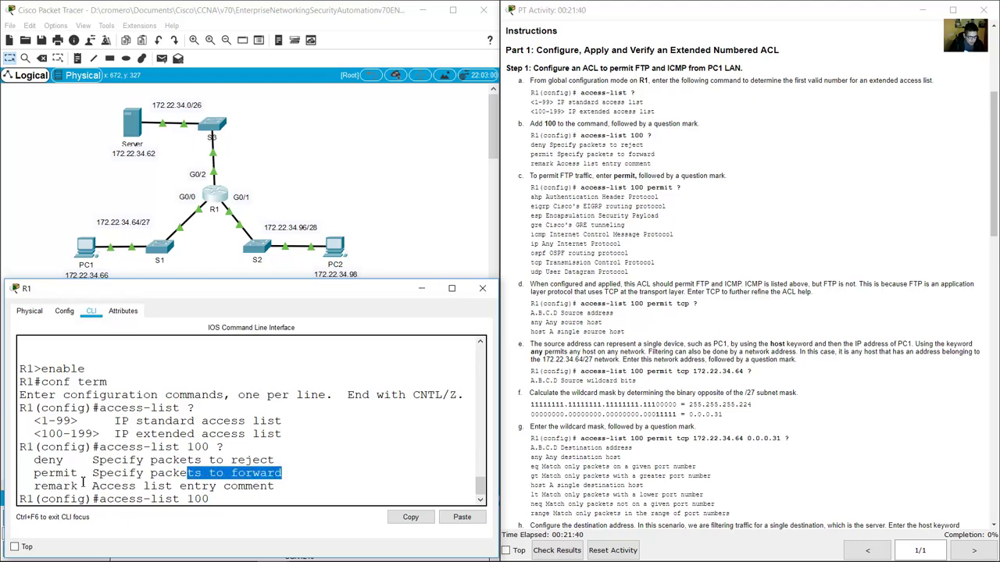
drag(47, 485, 86, 486)
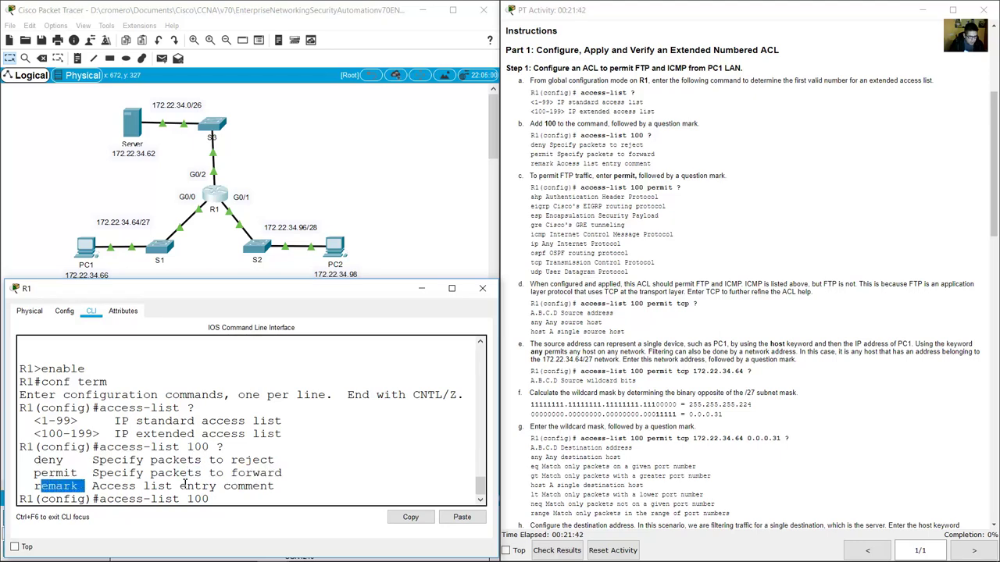
drag(224, 486, 285, 487)
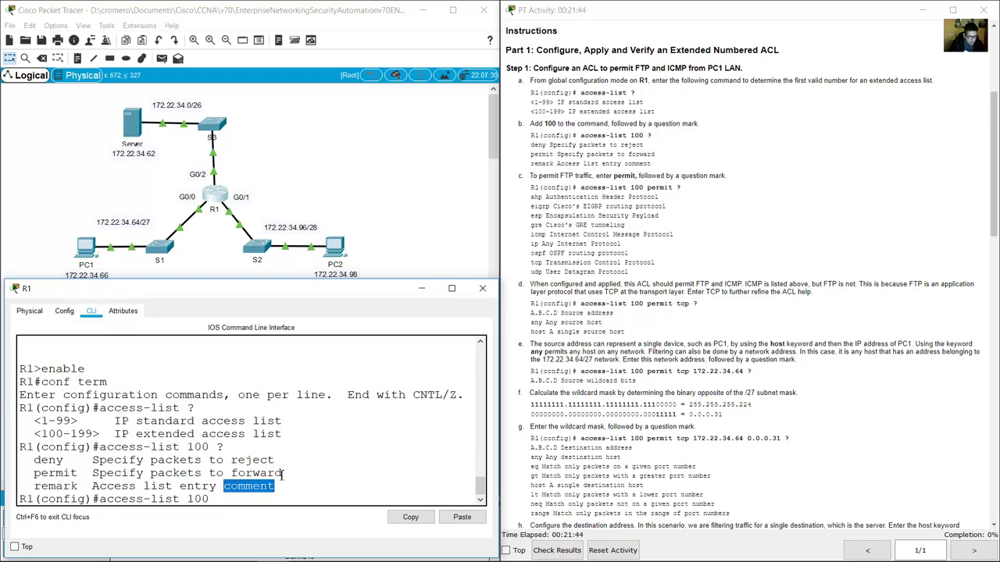
click(687, 200)
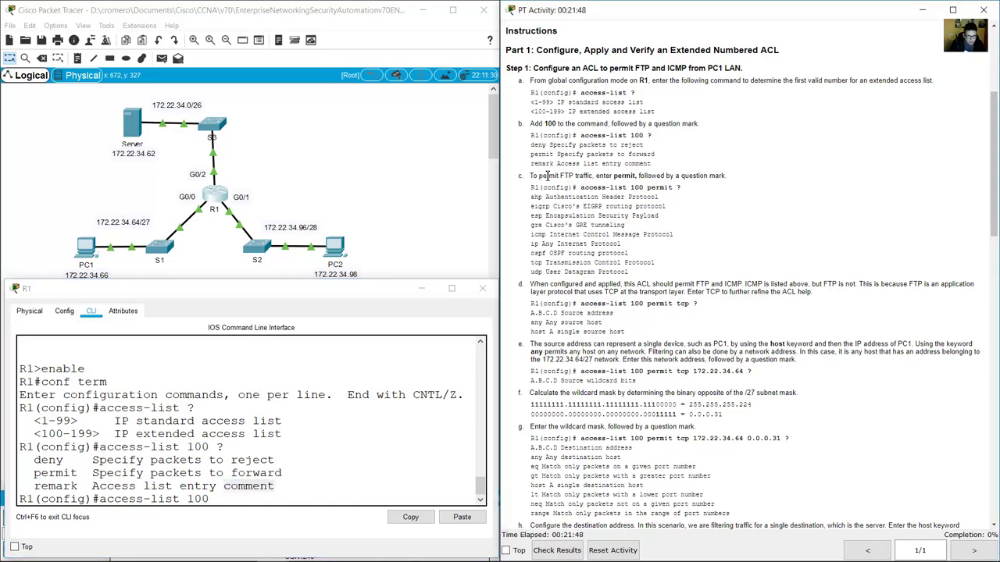
drag(537, 176, 642, 176)
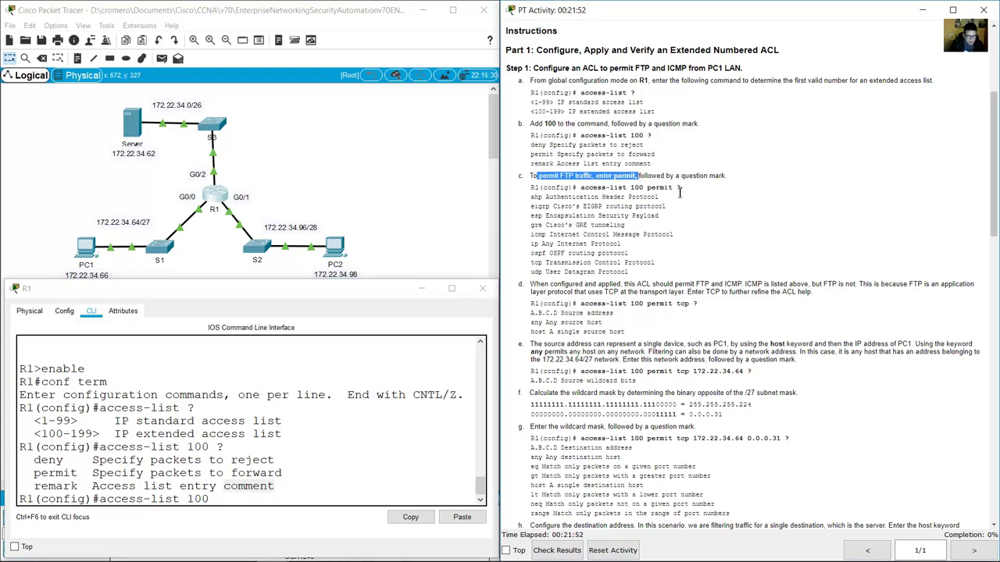
double_click(678, 187)
Run access-list 100 permit ? and mark the listed protocols from eigrp through udp.
click(338, 498)
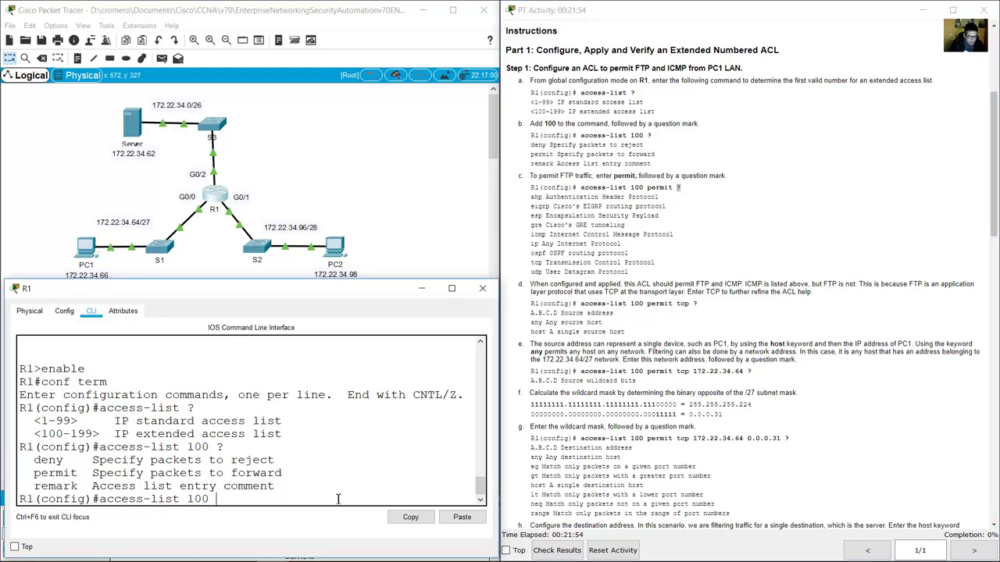
text(permit )
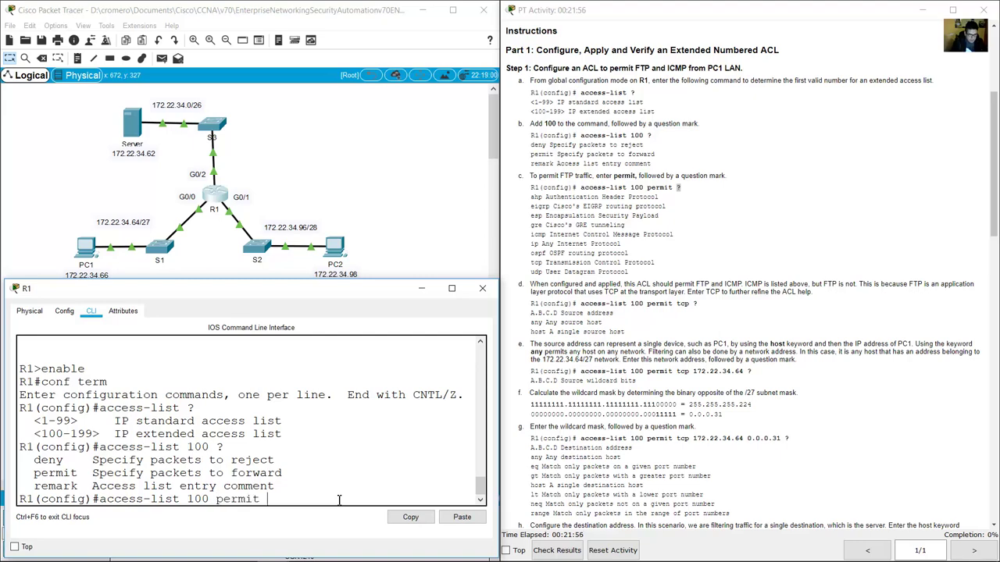
text(?)
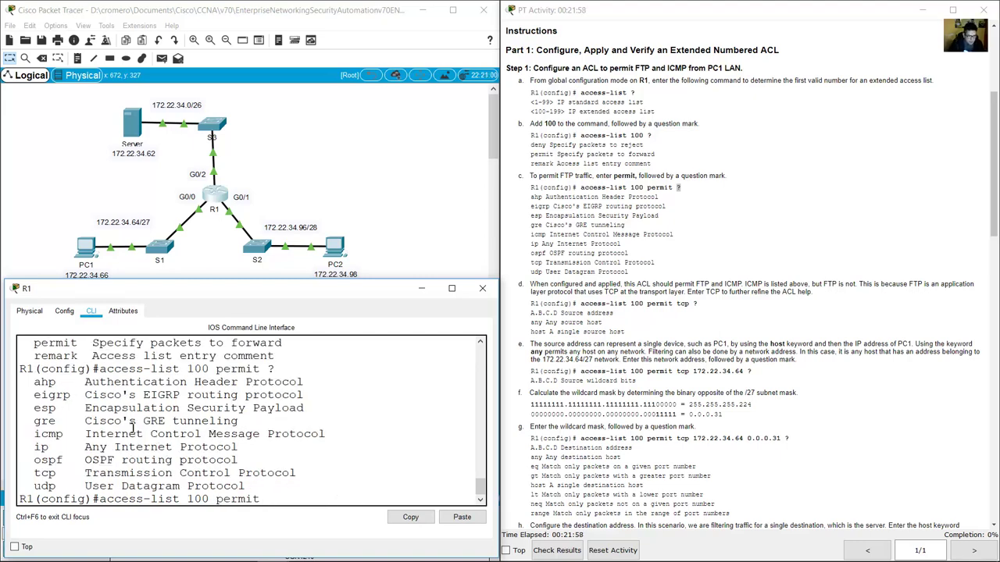
drag(33, 379, 320, 486)
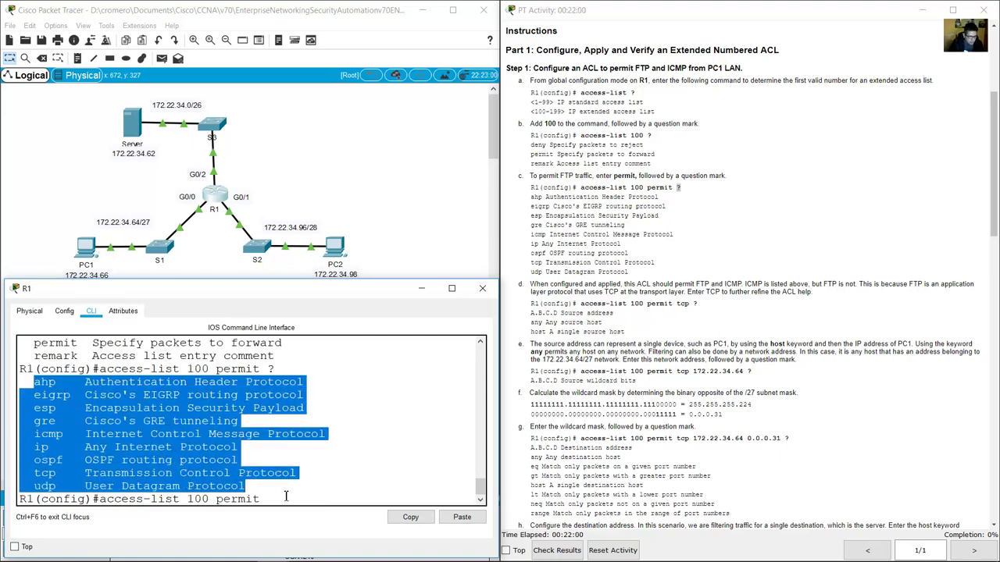
click(92, 430)
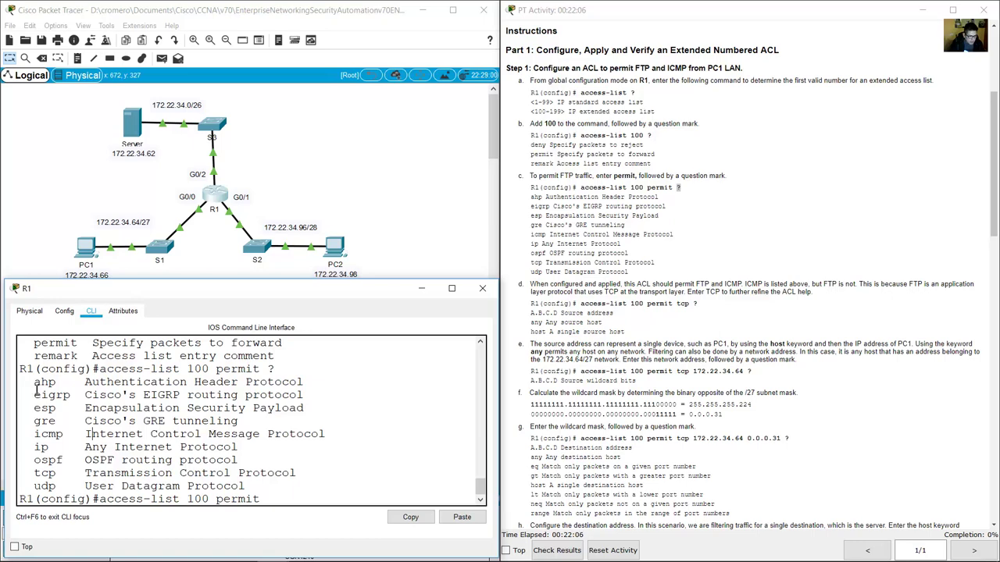
drag(35, 388, 310, 487)
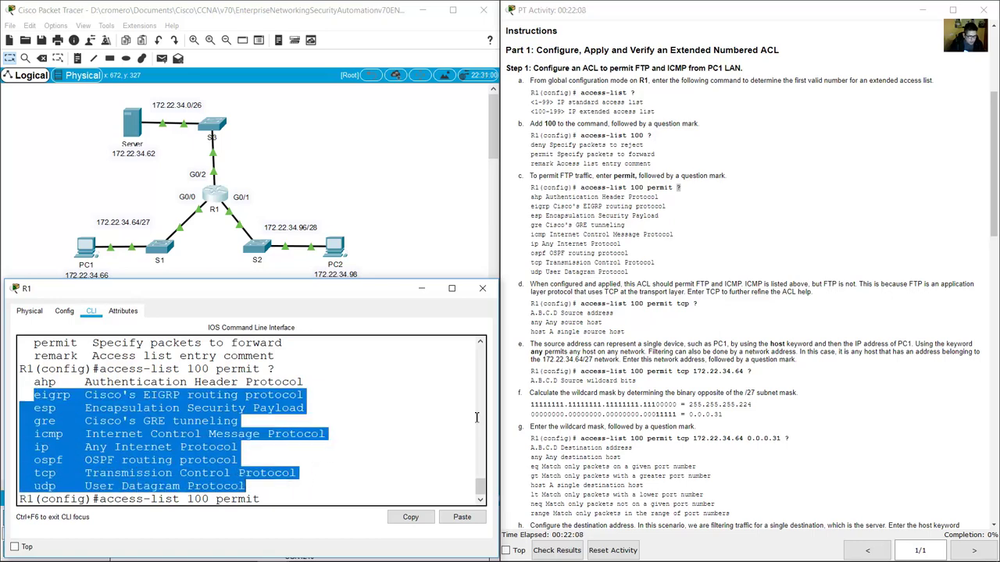
Point out the ip, tcp and udp protocol options in the list.
click(729, 314)
scroll(728, 314, down, 3)
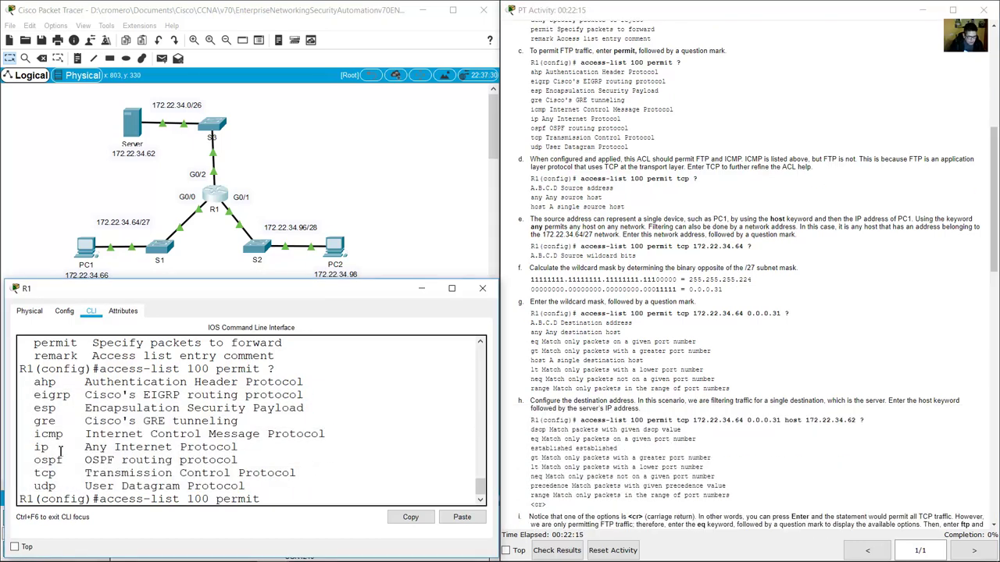
drag(34, 449, 244, 443)
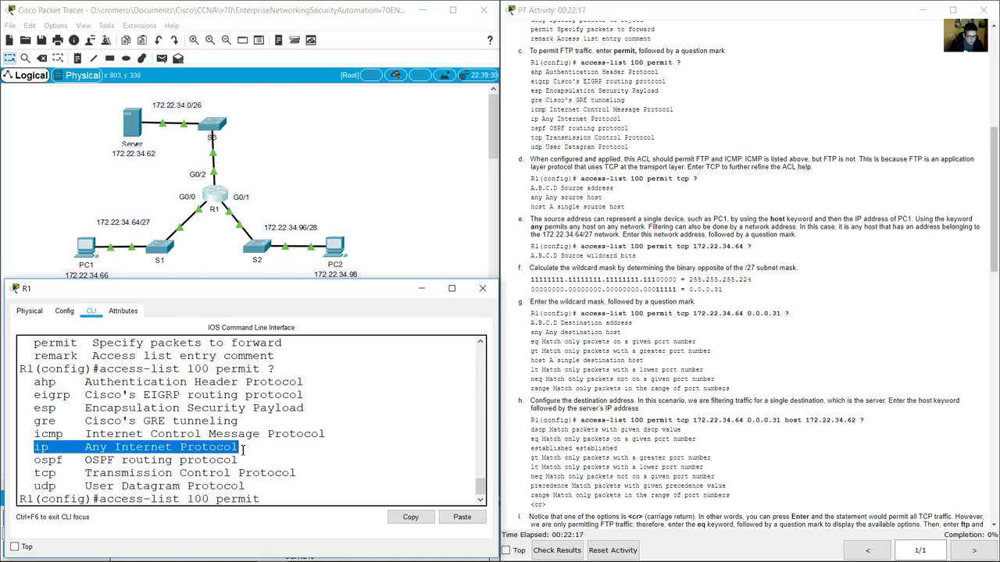
click(37, 461)
drag(35, 466, 323, 473)
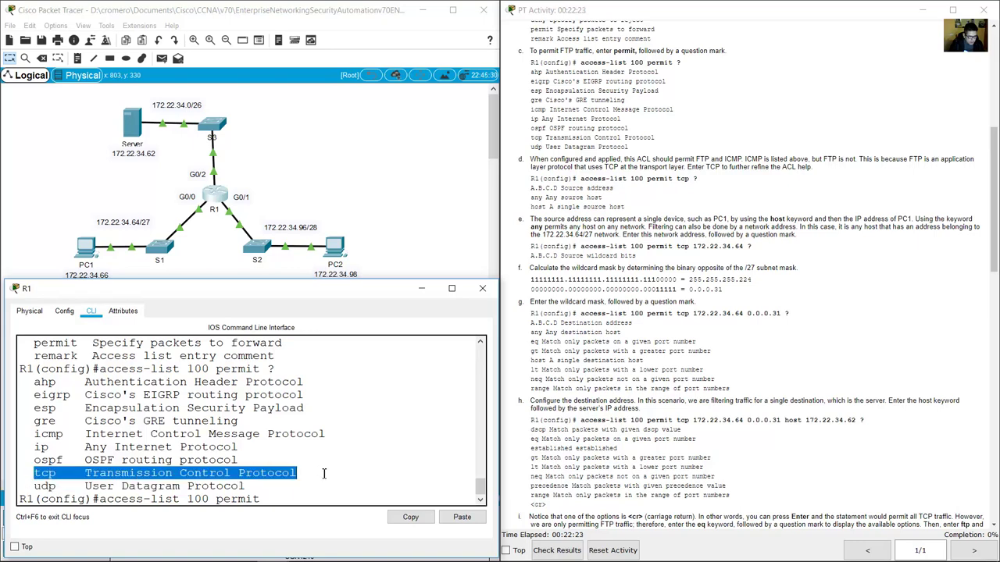
drag(33, 485, 252, 483)
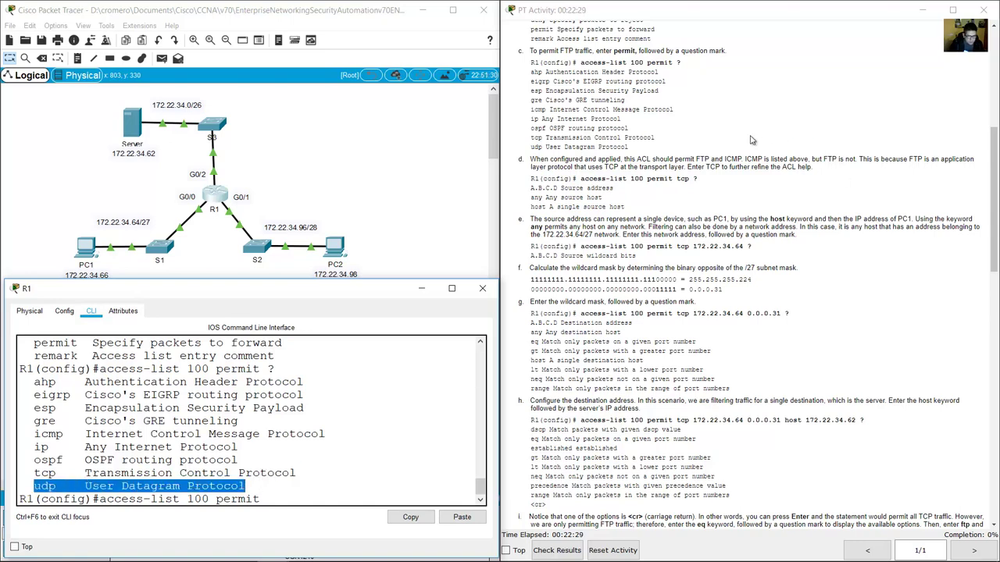
click(637, 159)
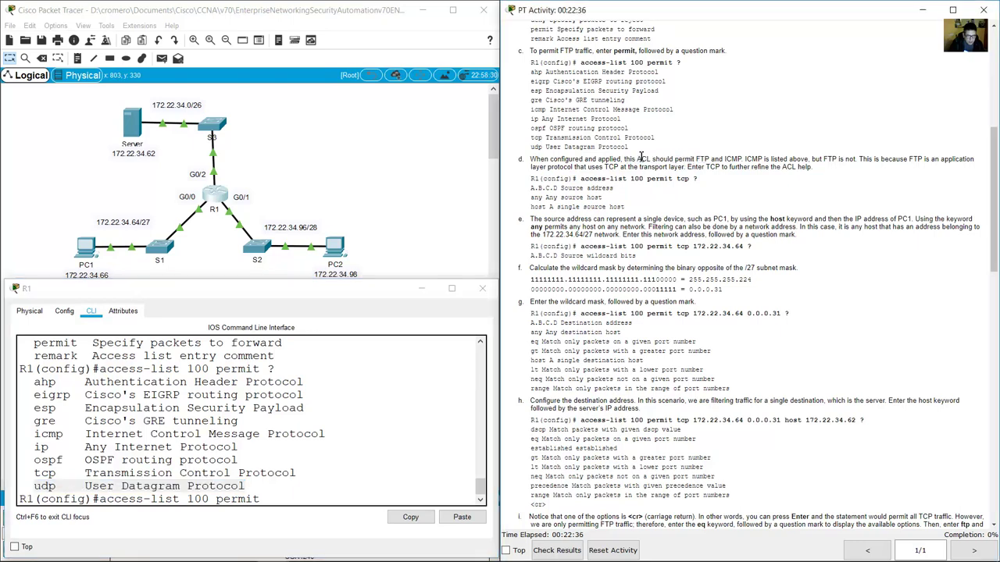
drag(630, 159, 974, 158)
drag(872, 176, 689, 167)
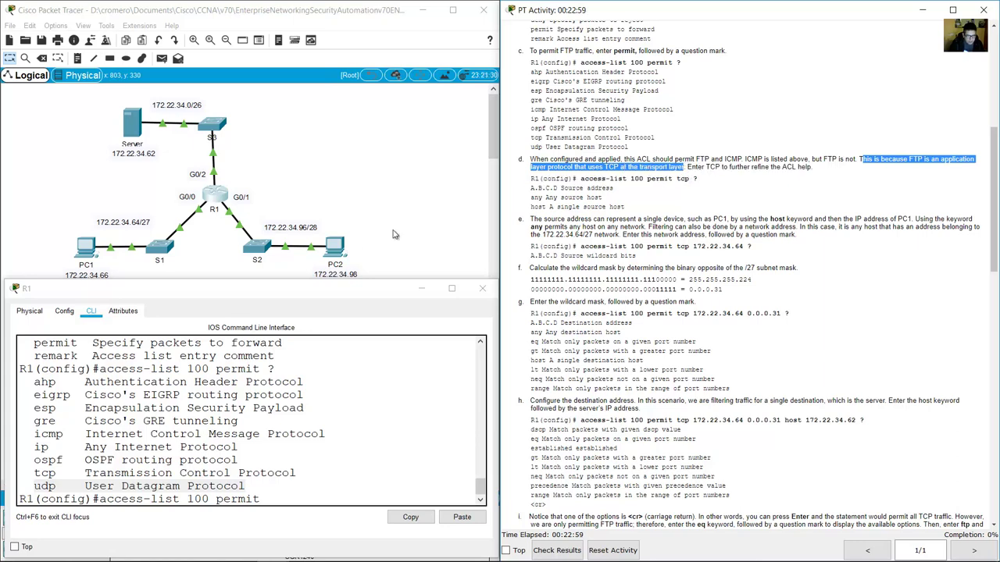
drag(34, 473, 298, 476)
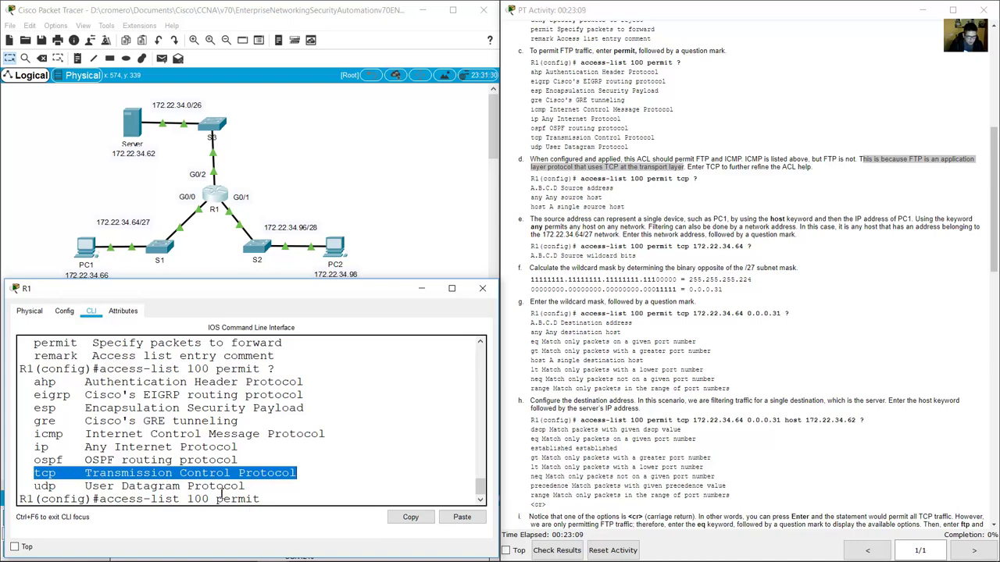
click(281, 504)
Add tcp to the permit command, pointing out the icmp and tcp protocol options.
text(tcp)
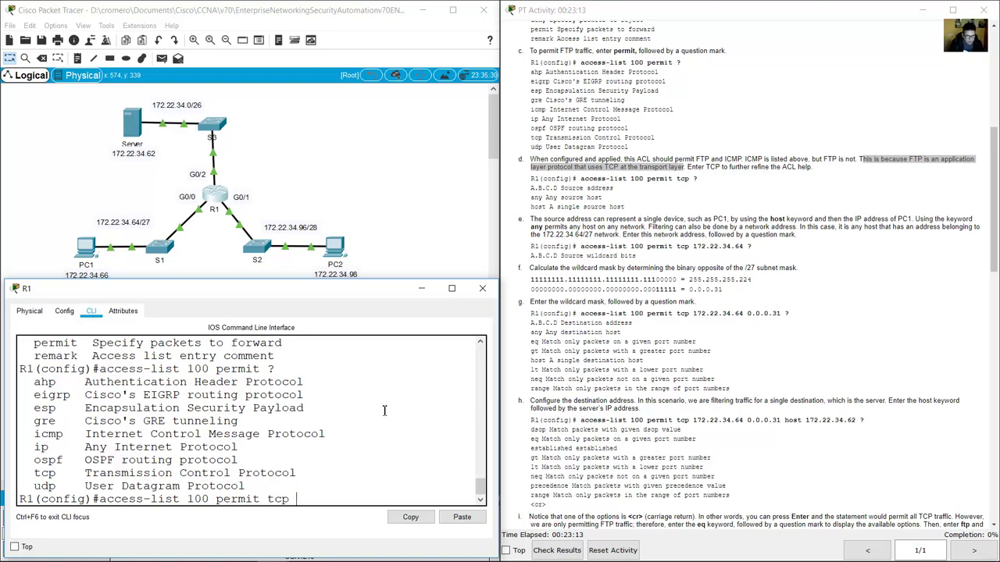
drag(34, 434, 94, 434)
click(36, 453)
drag(34, 473, 58, 471)
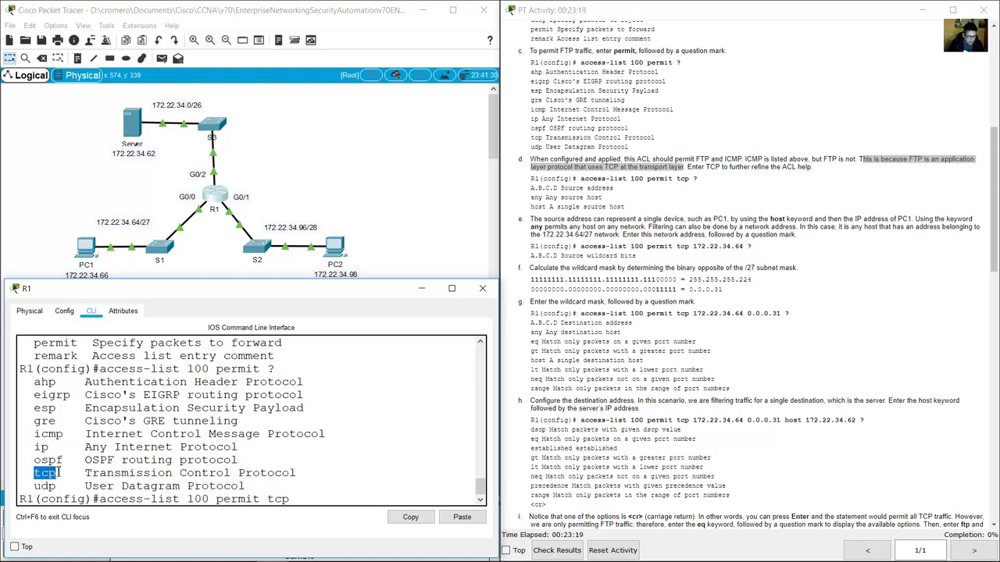
click(309, 502)
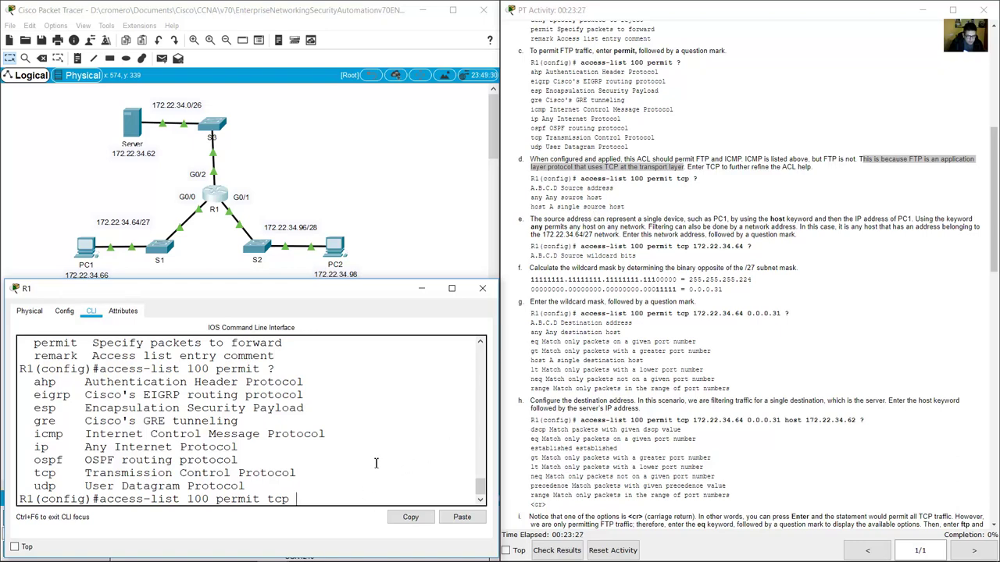
List the tcp source choices and mark A.B.C.D, any and host.
text(?)
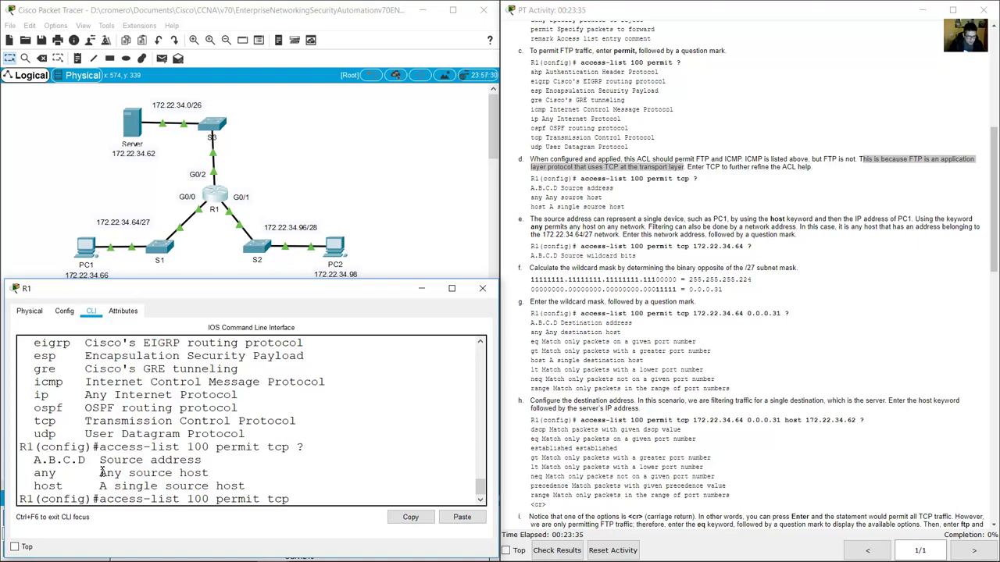
drag(56, 460, 203, 460)
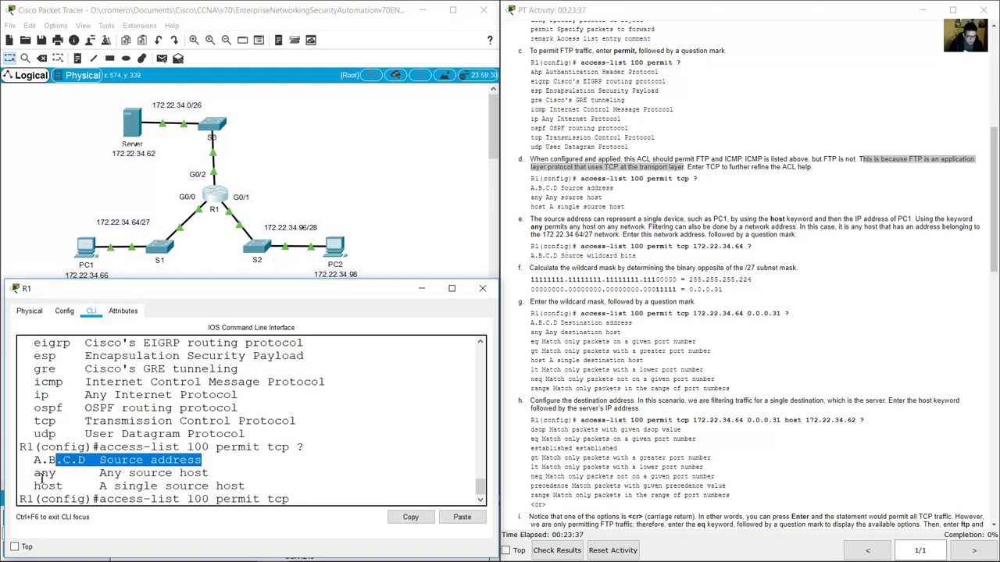
drag(43, 474, 211, 473)
drag(34, 486, 255, 489)
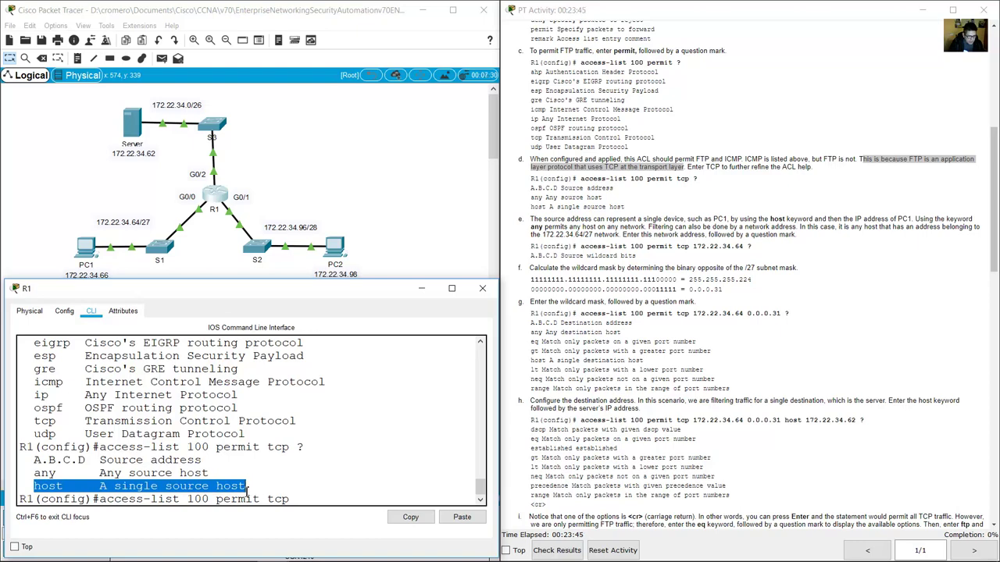
drag(31, 460, 191, 471)
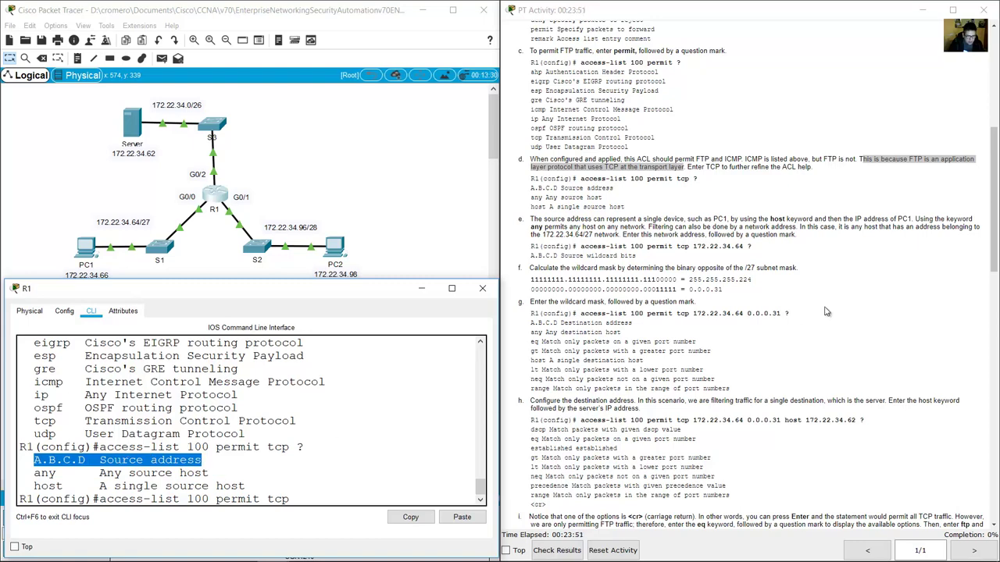
scroll(783, 262, down, 3)
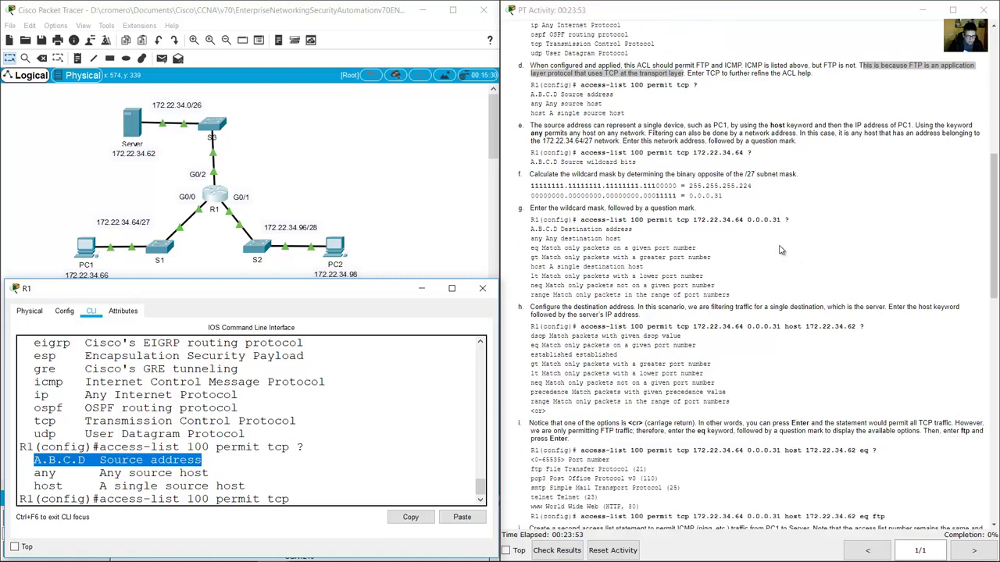
Highlight the source explanation and 172.22.34.64, then mark PC1 and S1 as the source LAN.
drag(531, 125, 792, 142)
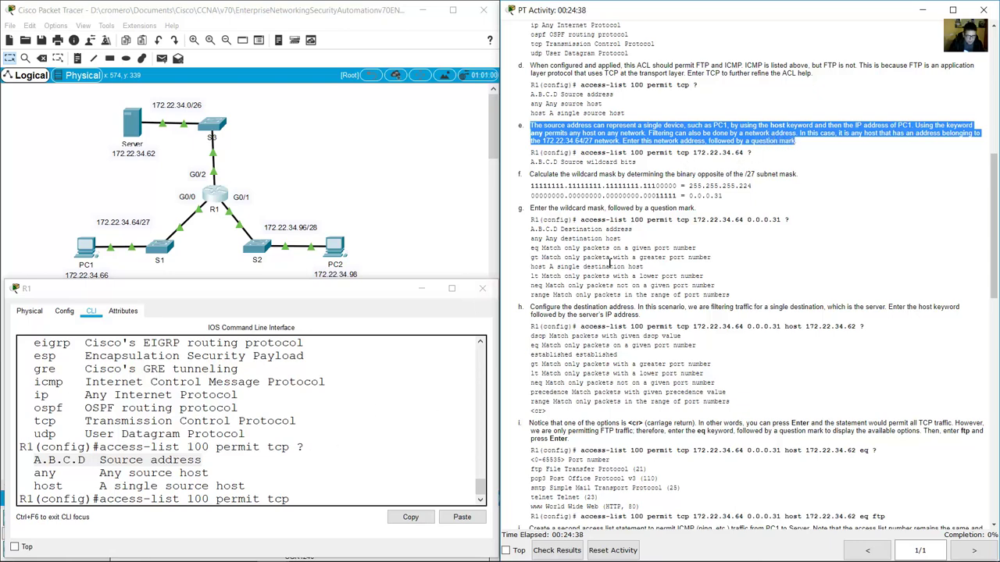
drag(543, 141, 582, 143)
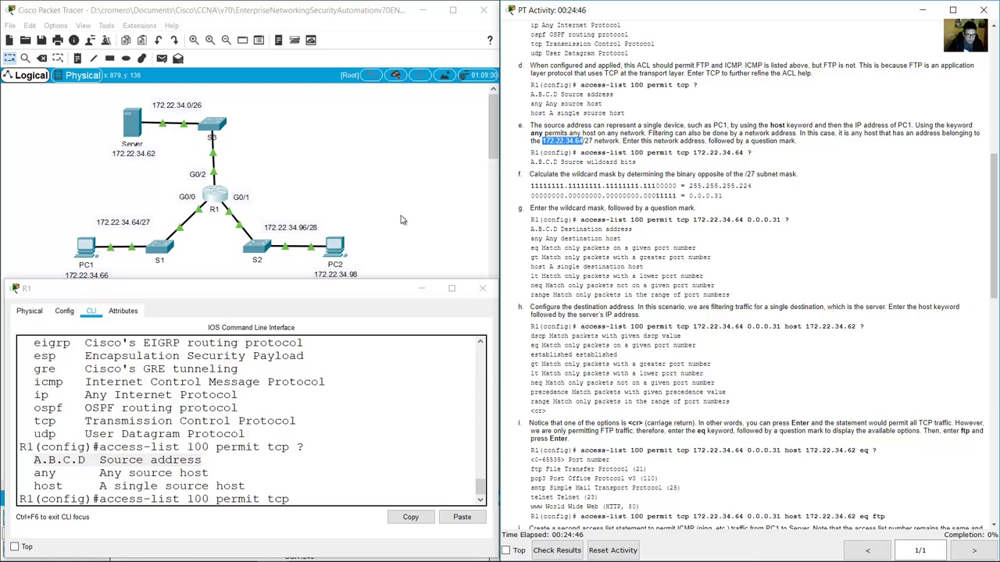
click(177, 275)
drag(45, 186, 170, 294)
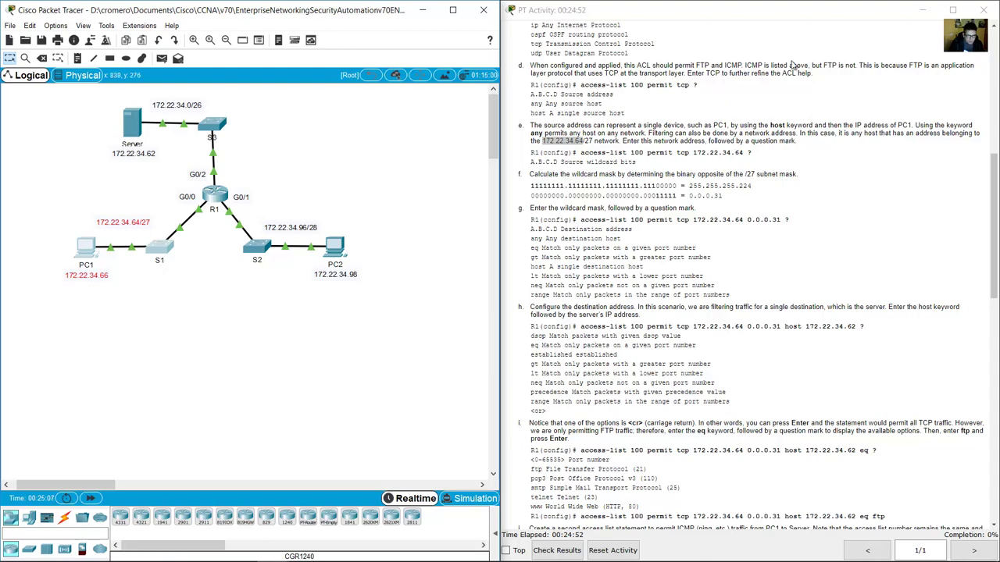
Mark the FTP/ICMP Step 1 goal and the 172.22.34.64/27 label, then return to R1's CLI.
scroll(792, 64, up, 8)
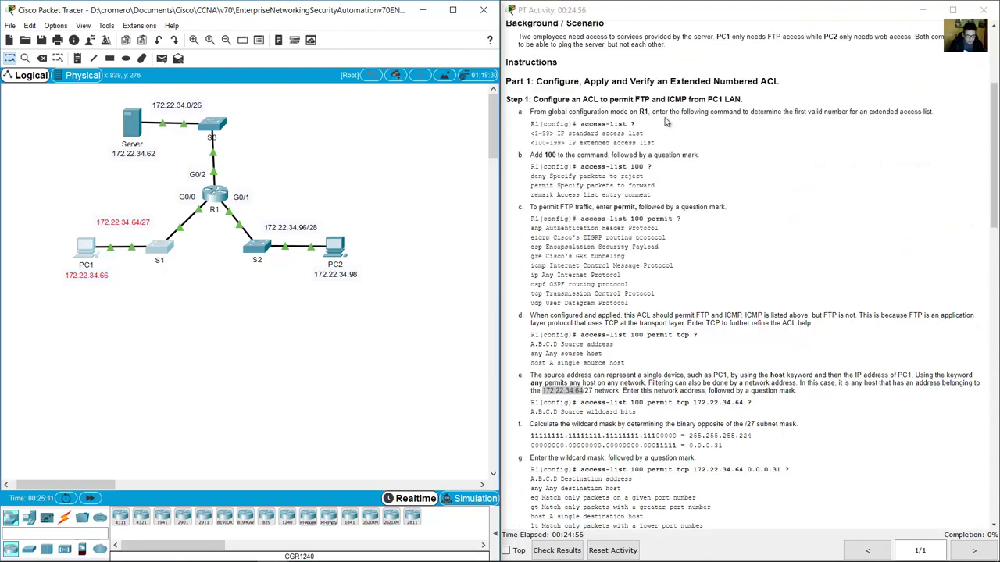
drag(548, 99, 742, 99)
click(181, 318)
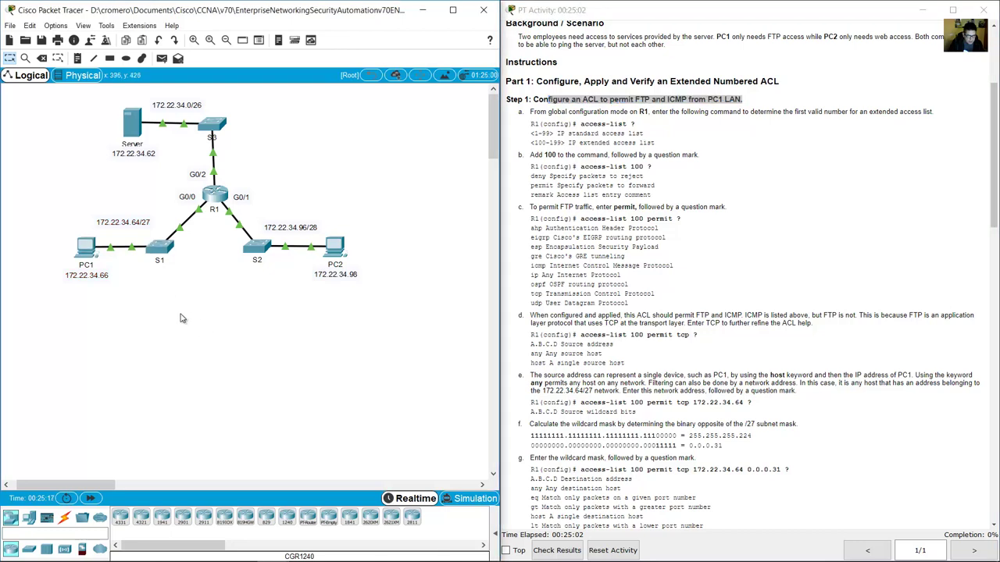
mouse_move(202, 326)
mouse_down()
mouse_move(28, 205)
mouse_move(158, 230)
mouse_up()
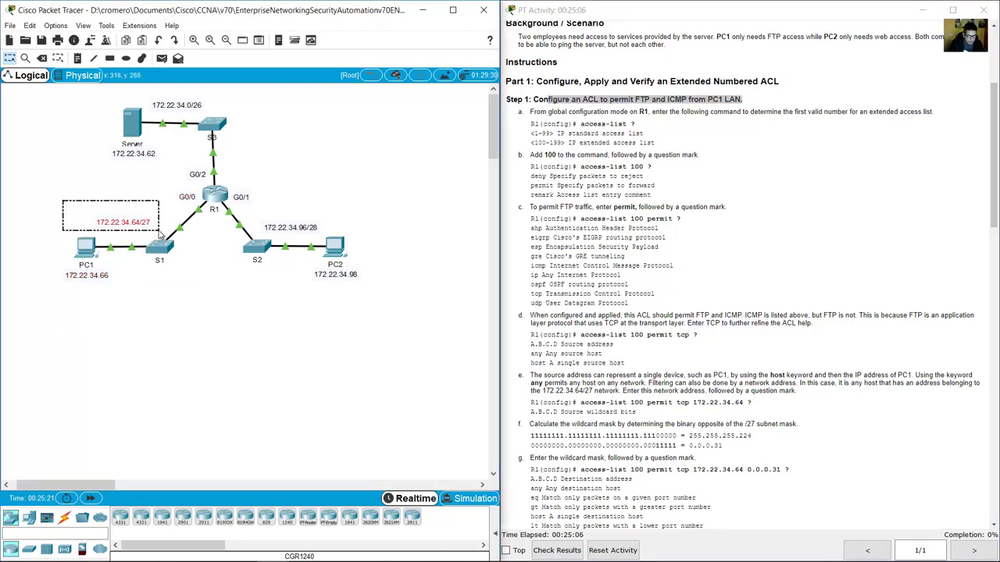
drag(159, 234, 159, 234)
scroll(807, 320, down, 7)
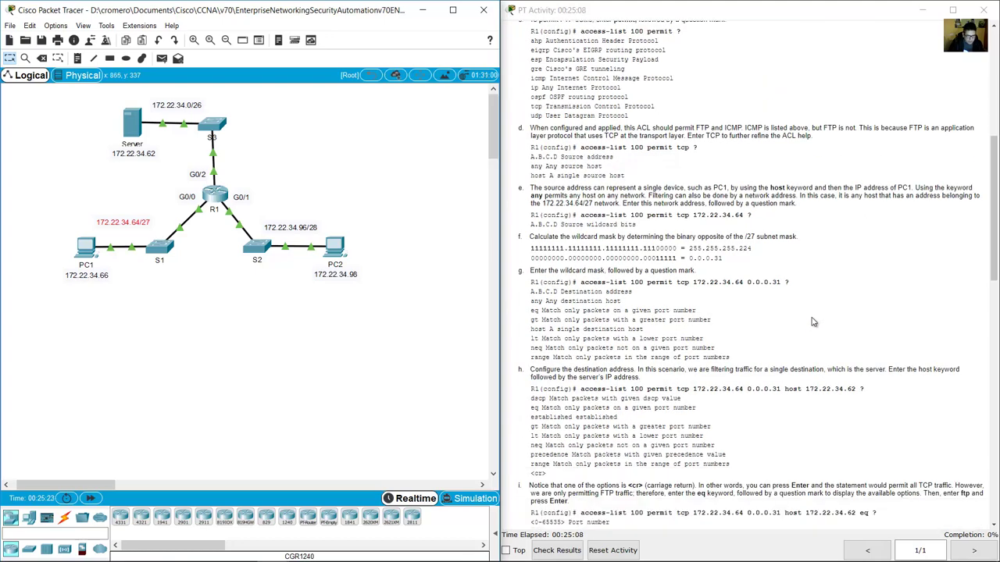
scroll(802, 289, down, 1)
drag(693, 152, 743, 153)
click(216, 201)
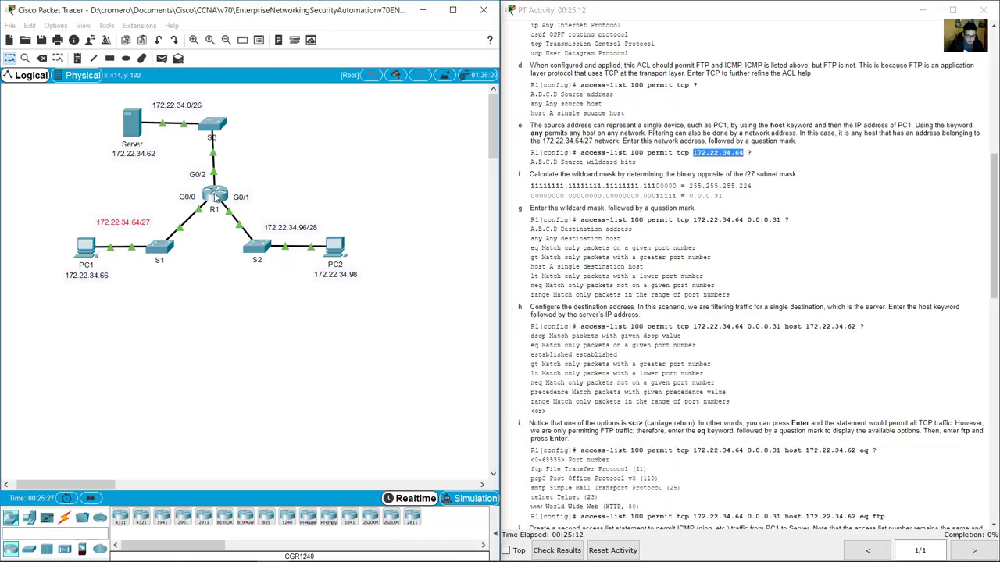
Enter source 172.22.34.64, widen the CLI, and show the source wildcard bits hint beside the wildcard instruction.
text(17)
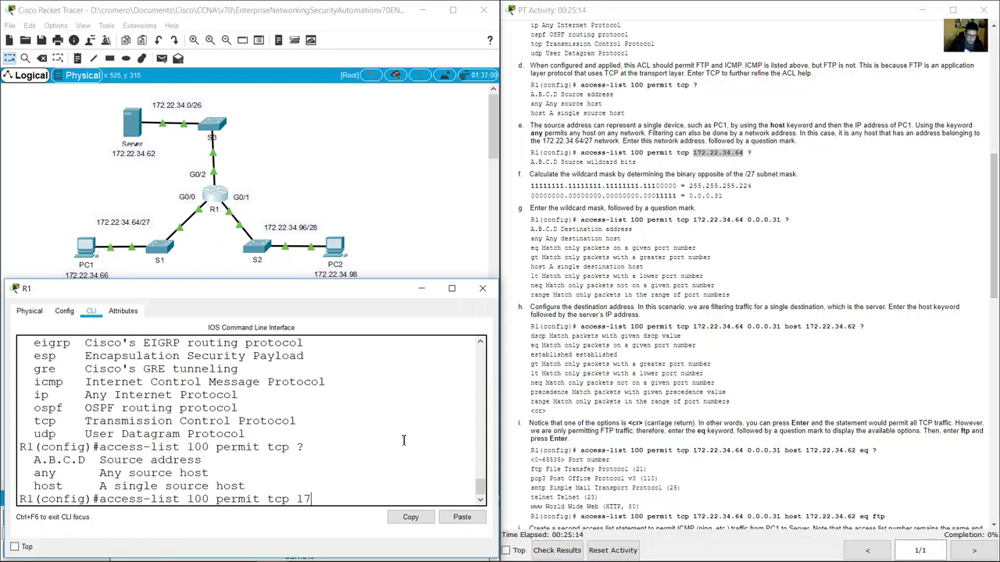
text(2.22.34.64)
drag(506, 410, 700, 410)
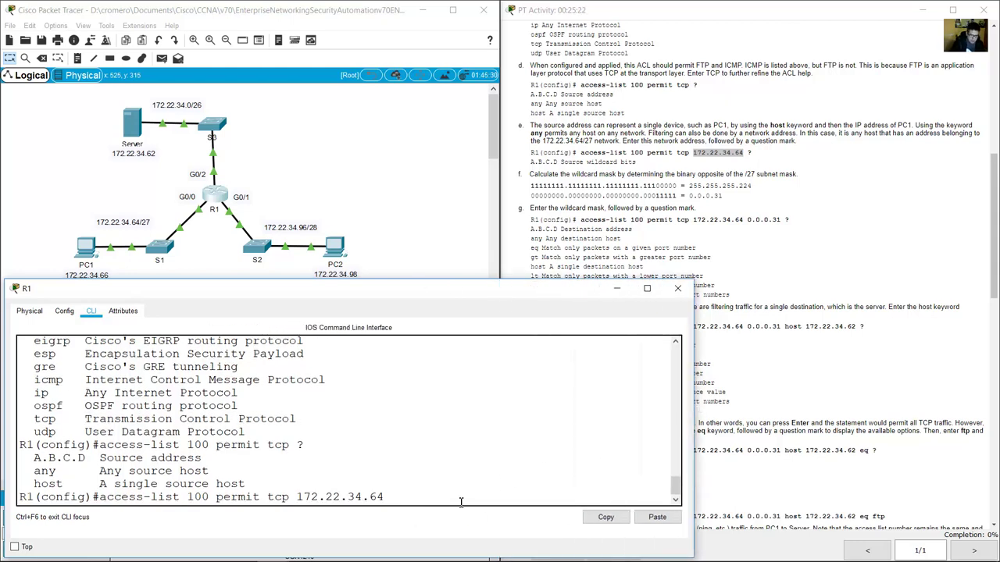
text(?)
click(216, 486)
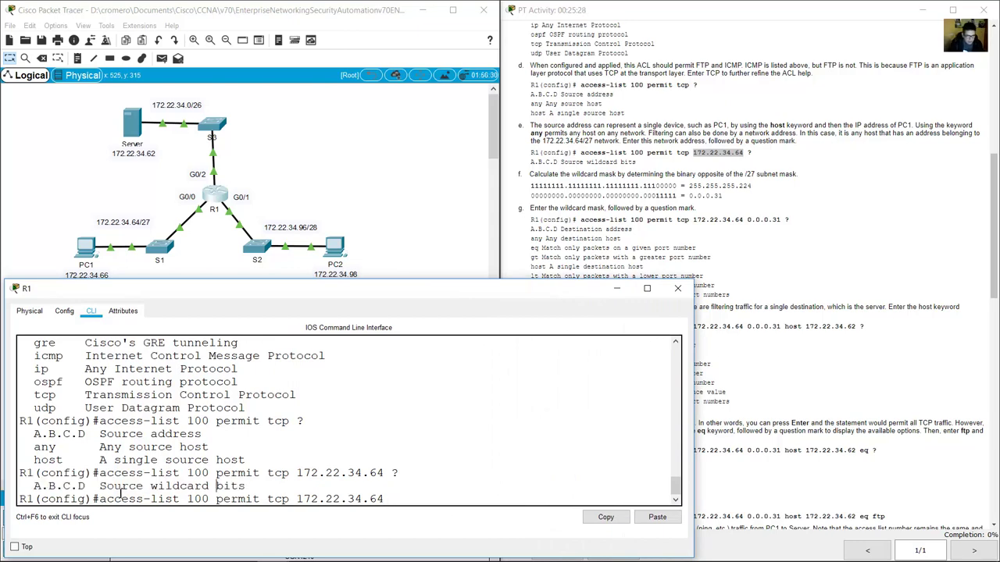
drag(21, 491, 210, 486)
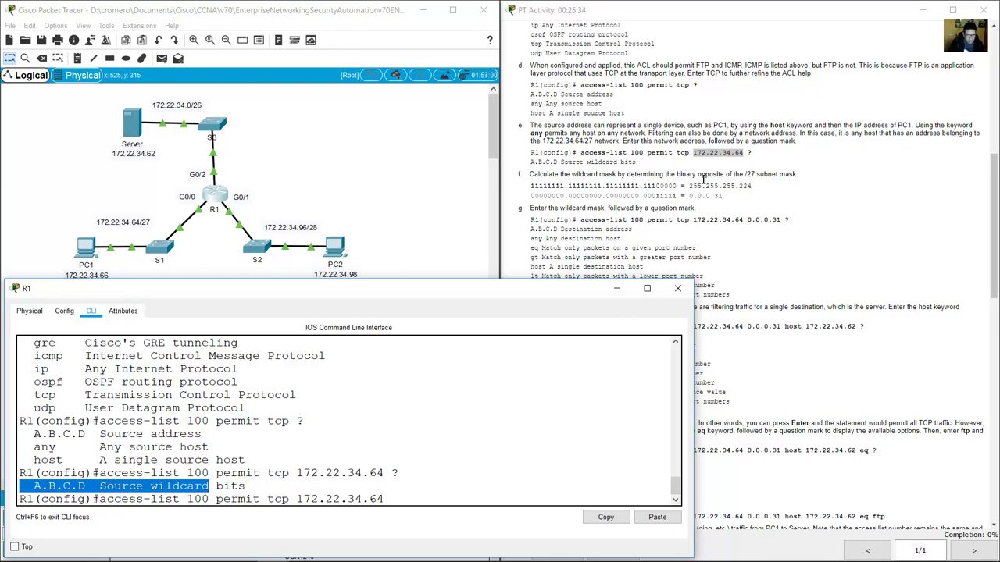
click(702, 179)
drag(535, 176, 798, 175)
click(581, 185)
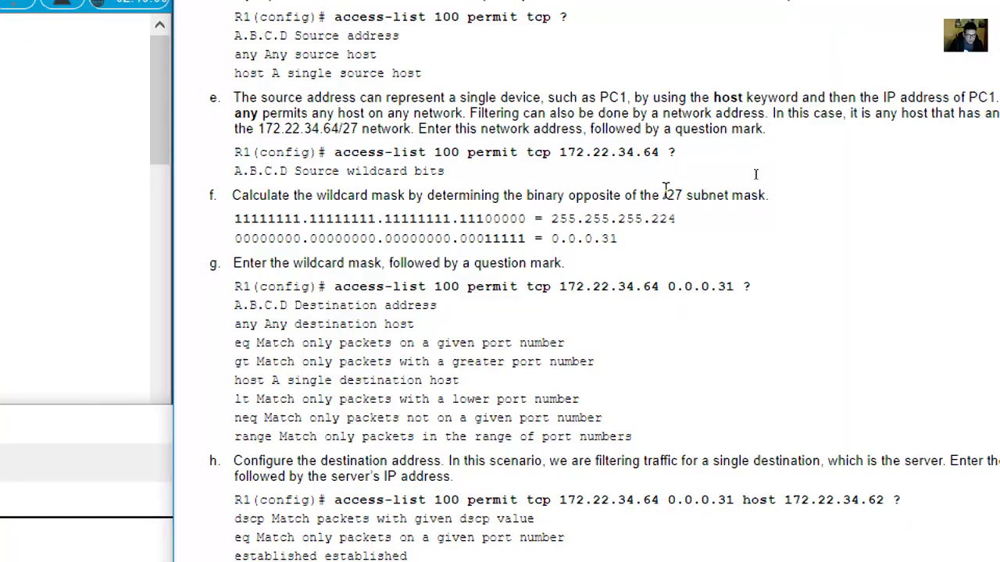
drag(745, 173, 756, 173)
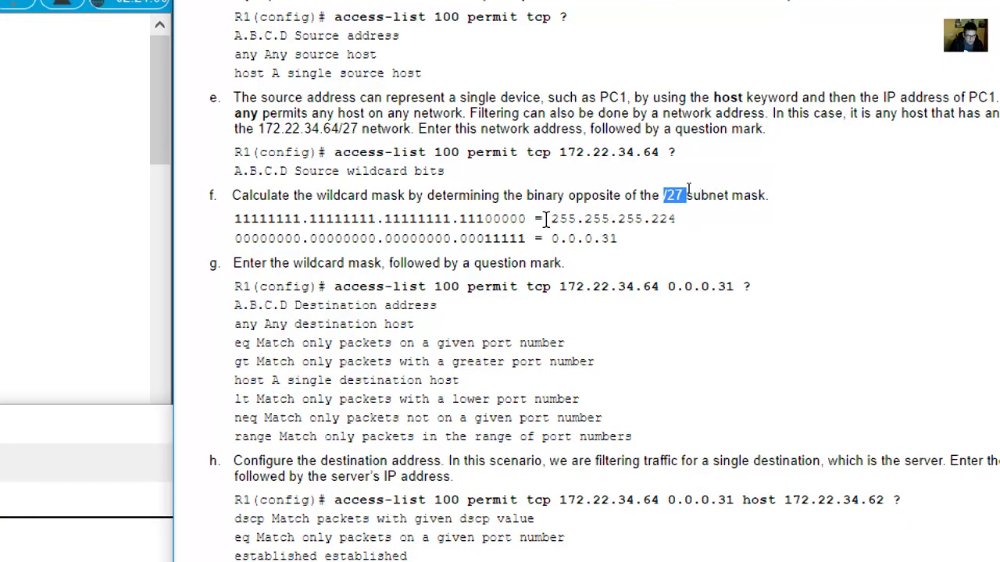
drag(553, 219, 678, 219)
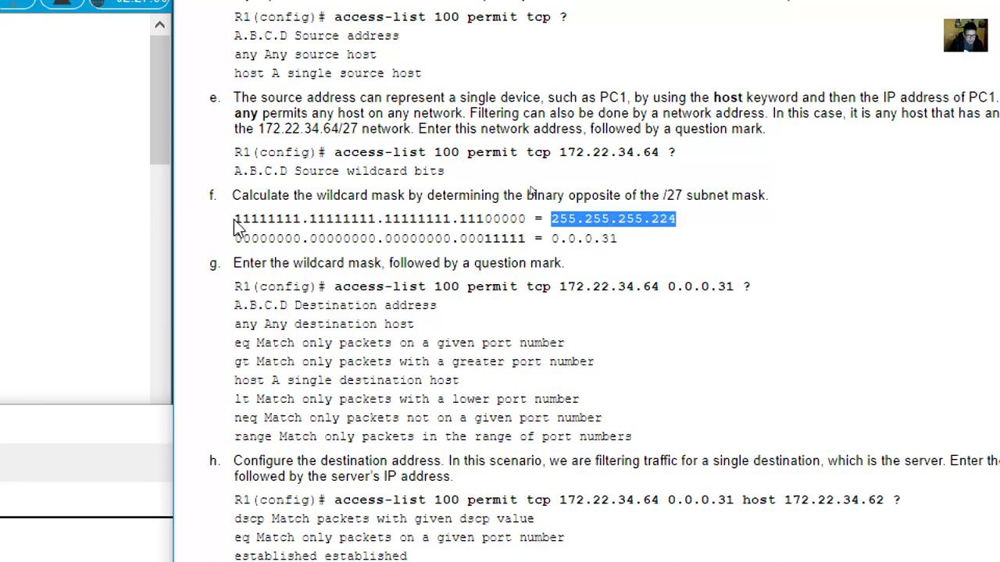
drag(236, 219, 527, 218)
click(485, 219)
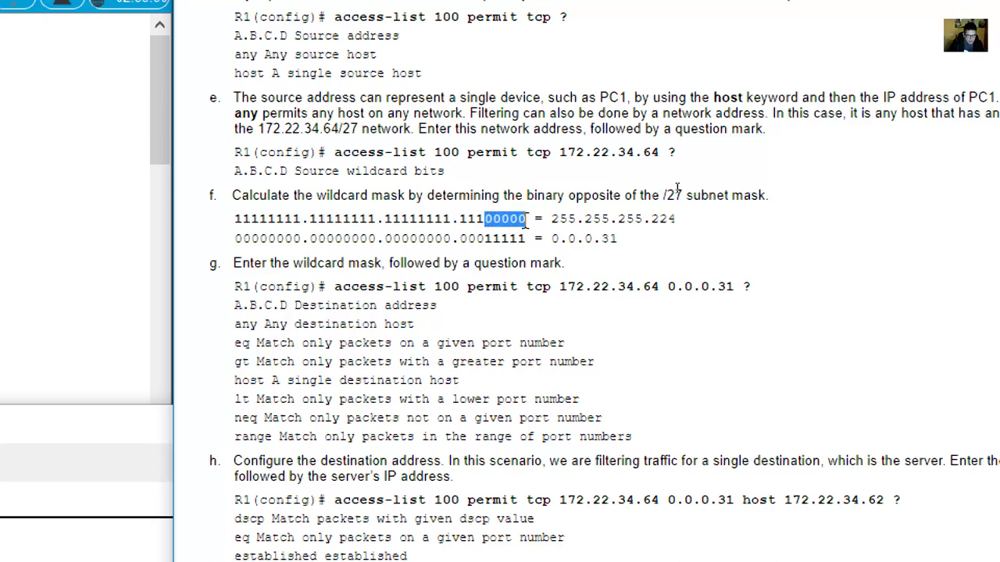
click(552, 219)
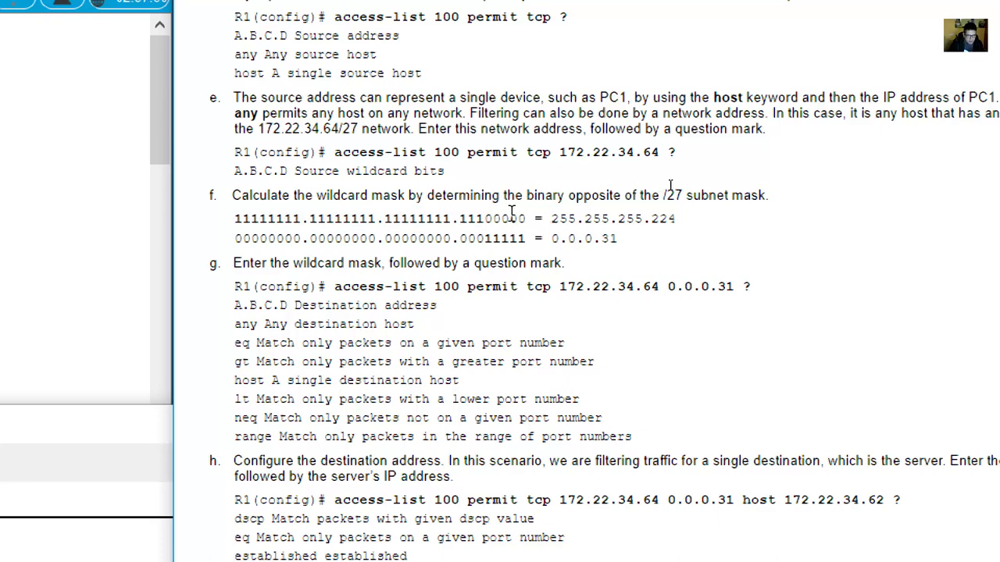
drag(527, 218, 618, 239)
click(236, 234)
click(485, 238)
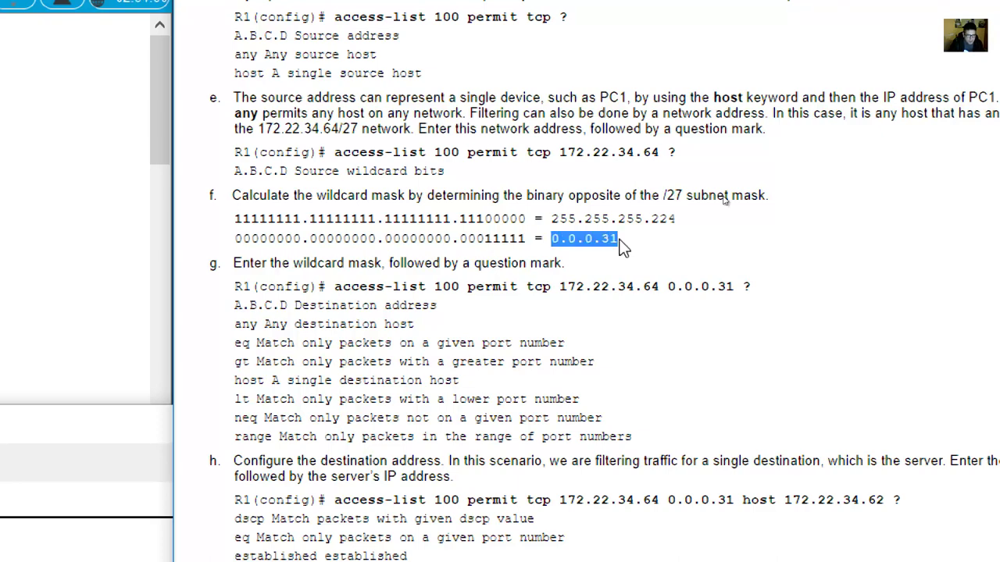
click(629, 242)
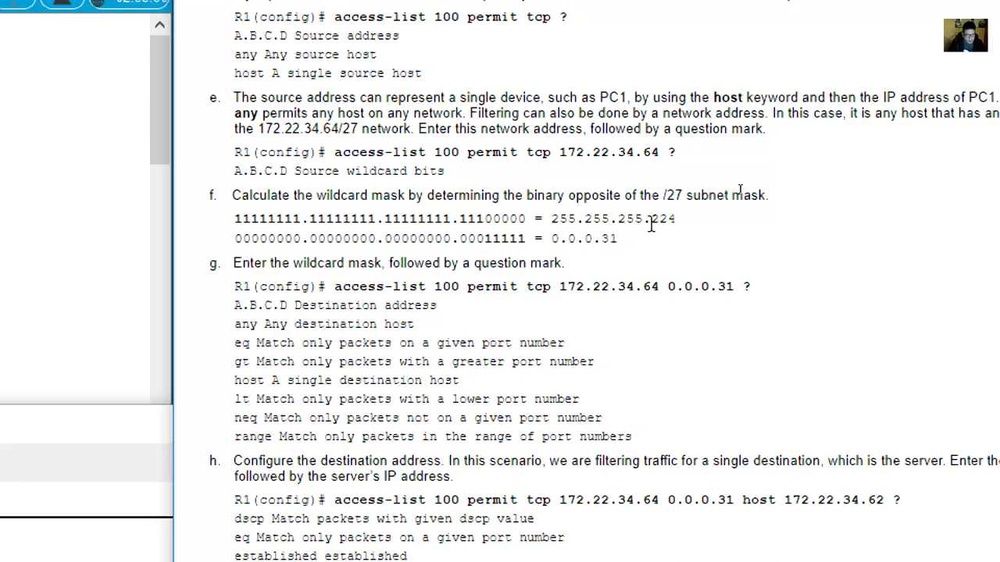
drag(652, 224, 678, 224)
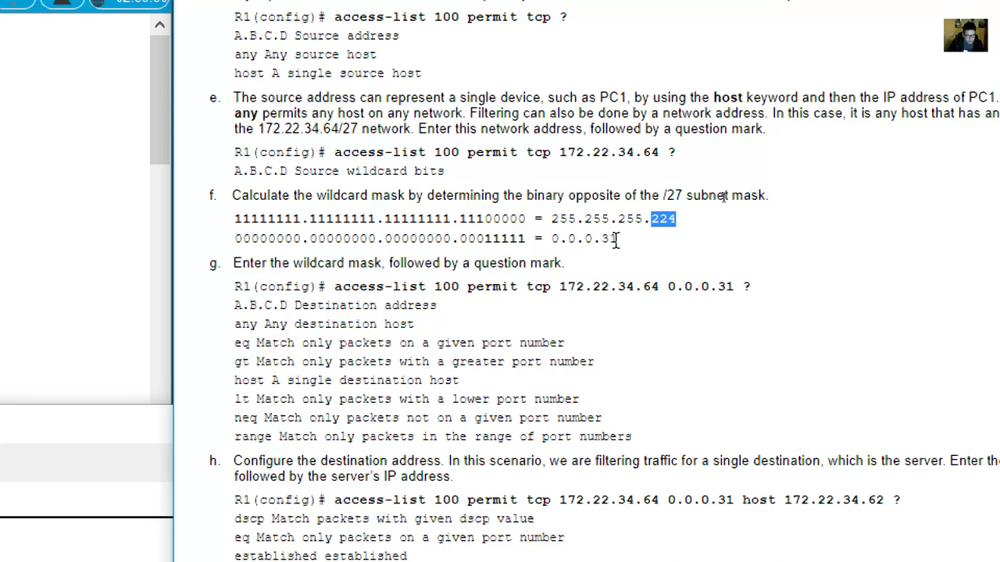
drag(616, 239, 601, 239)
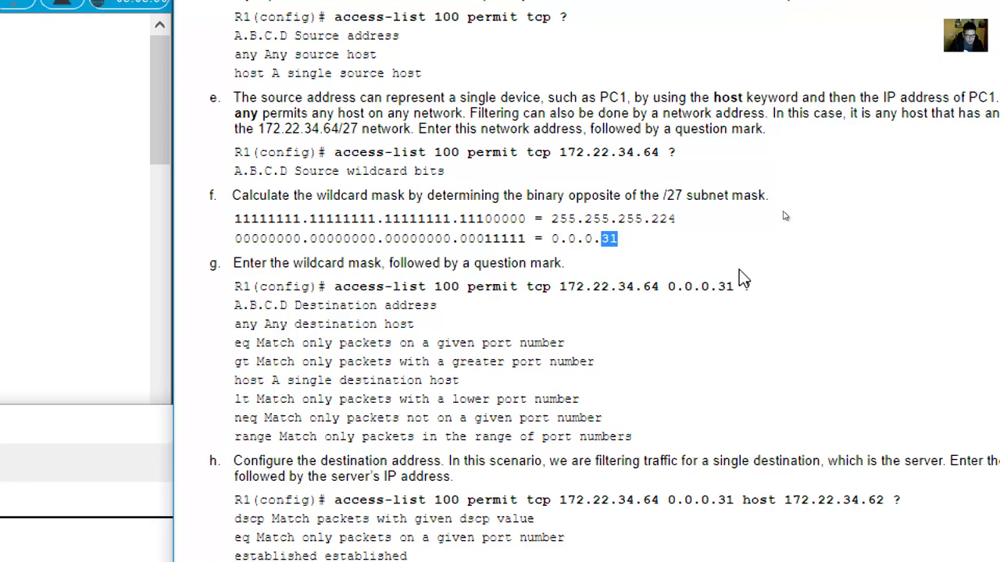
double_click(664, 219)
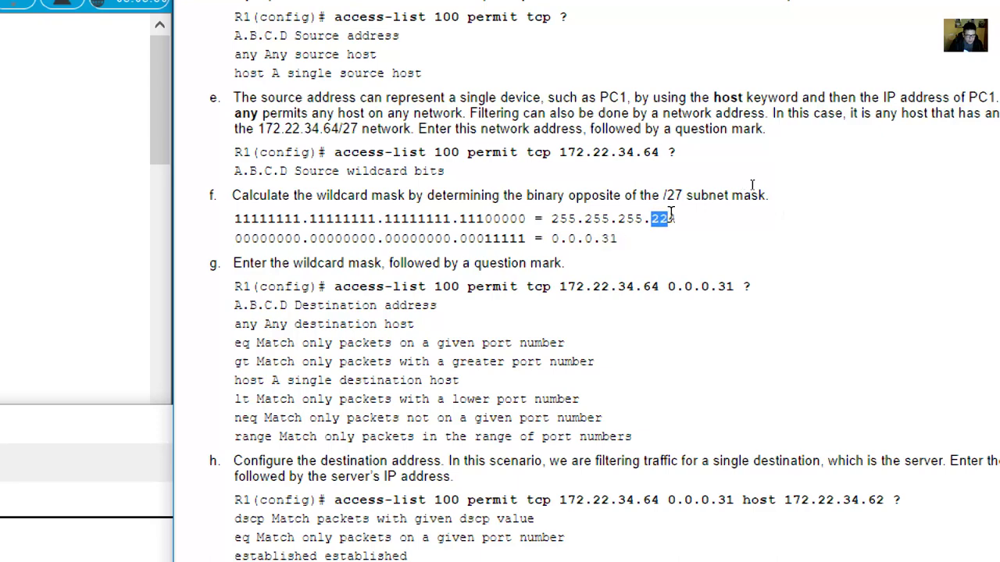
double_click(609, 239)
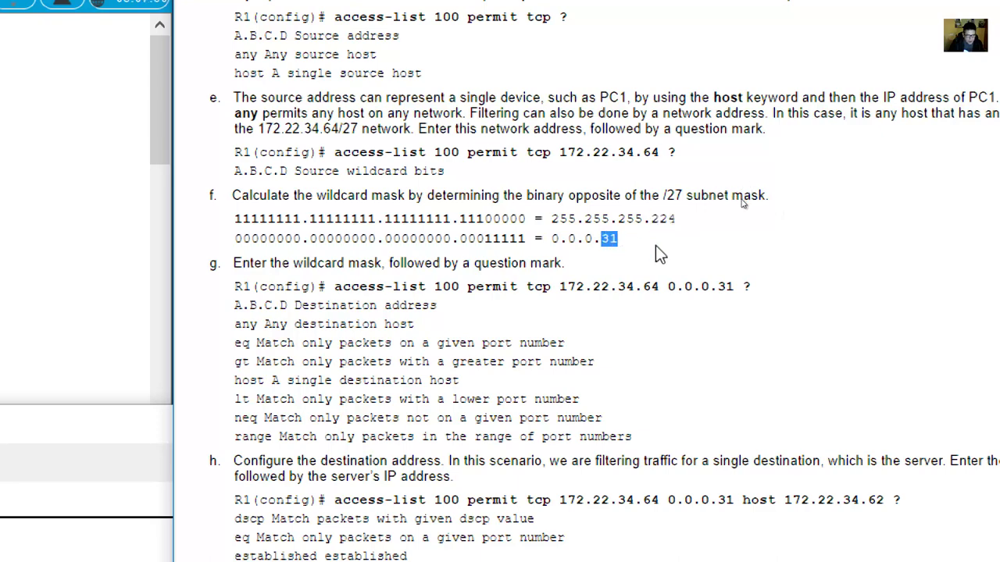
click(655, 245)
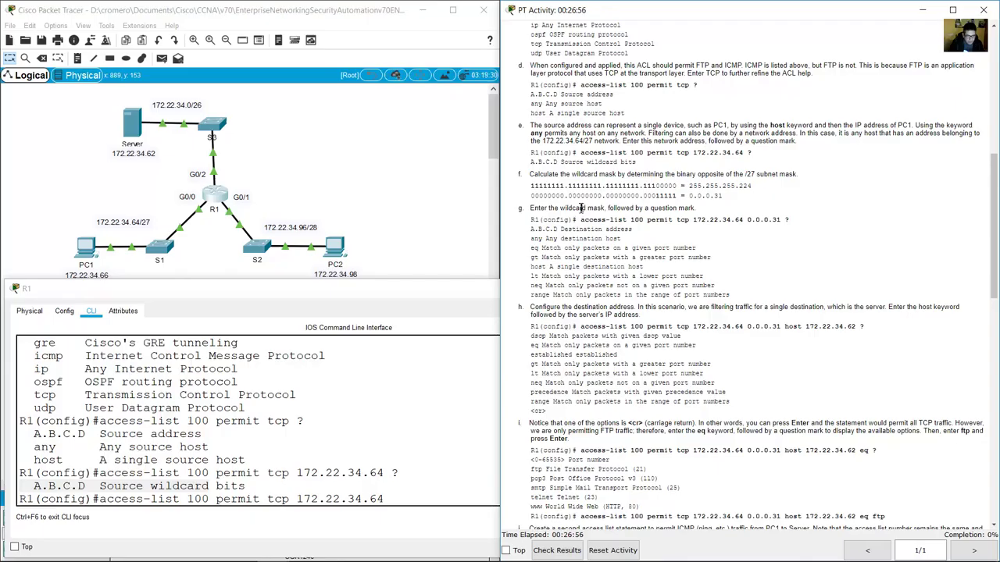
drag(549, 208, 604, 208)
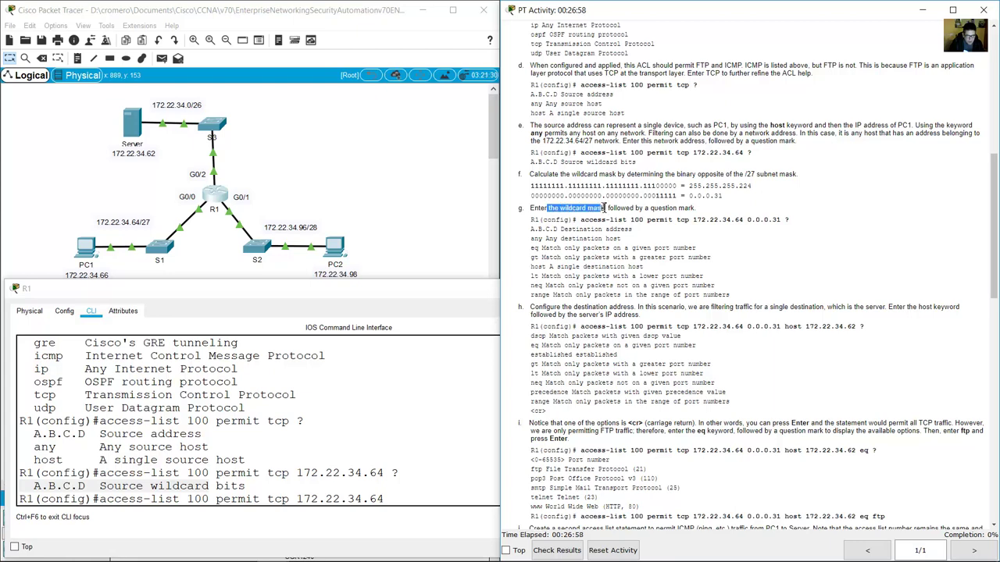
click(426, 427)
text(0.0.0.)
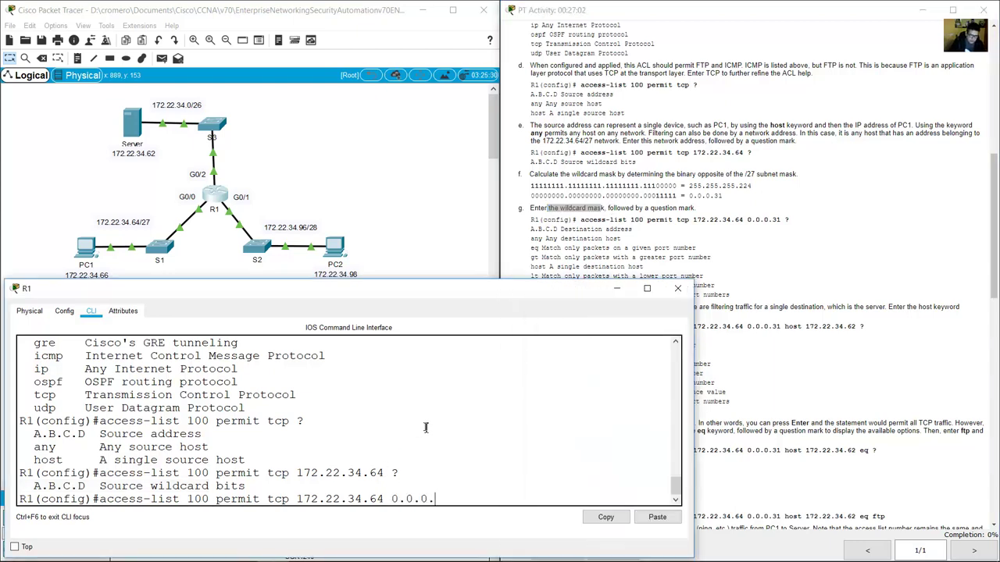
text(31 ?)
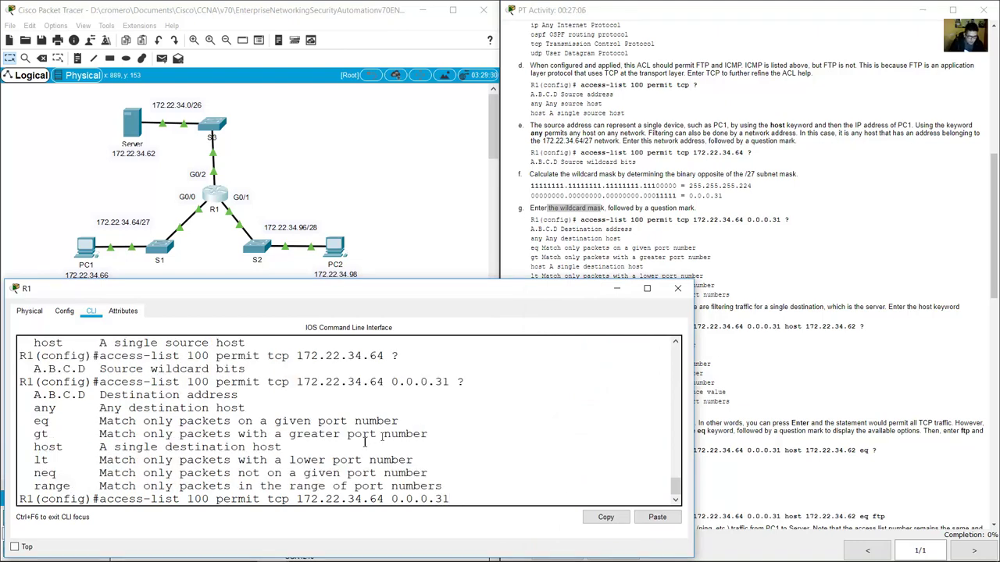
drag(41, 396, 219, 396)
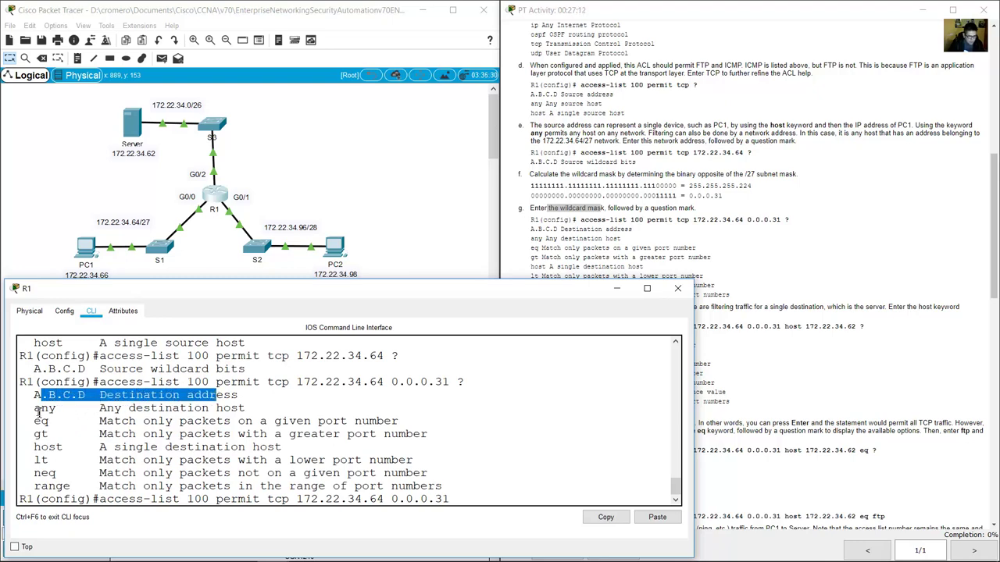
drag(36, 408, 106, 411)
mouse_move(36, 428)
mouse_down()
mouse_move(50, 423)
mouse_move(28, 422)
mouse_up()
click(333, 435)
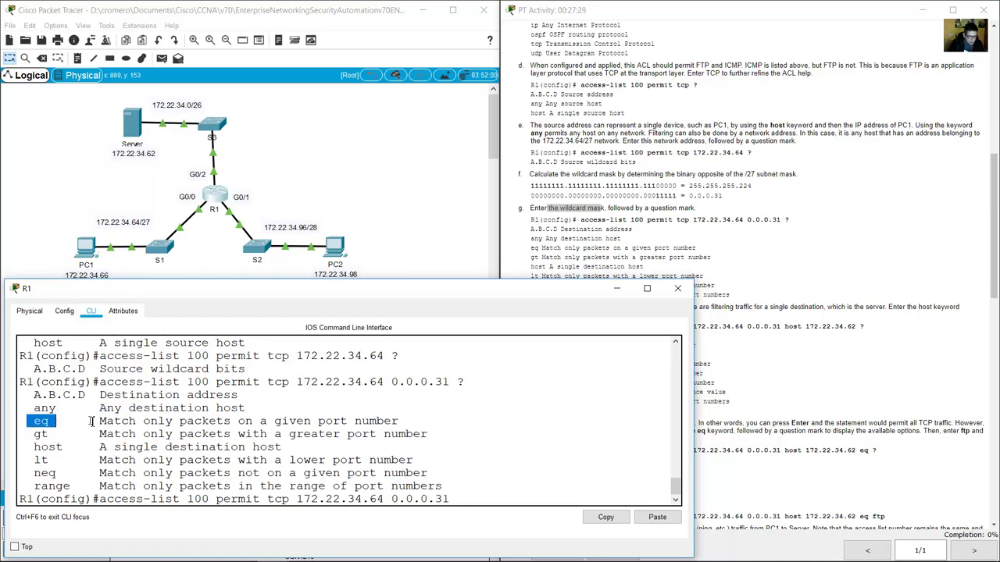
drag(99, 421, 400, 422)
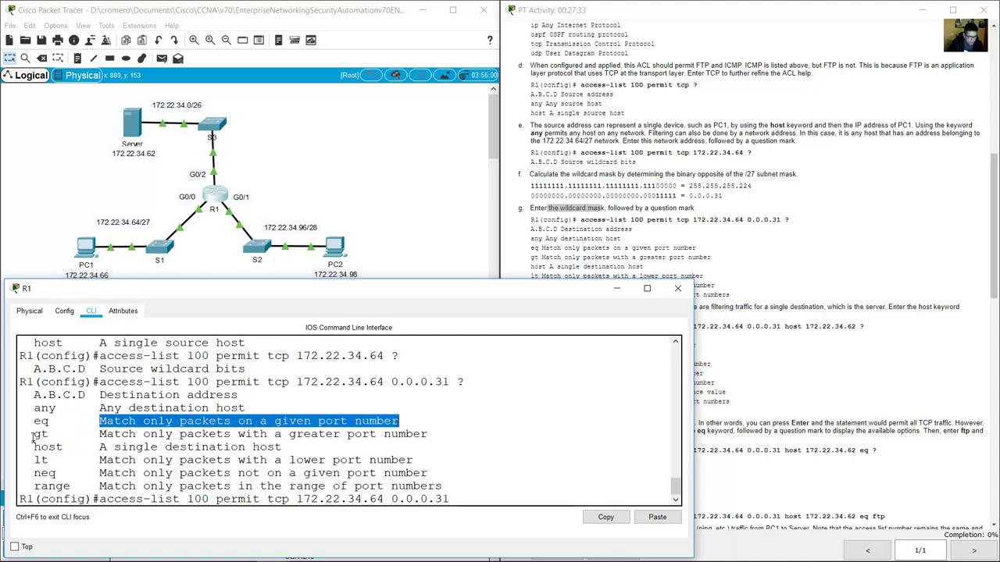
drag(33, 434, 430, 434)
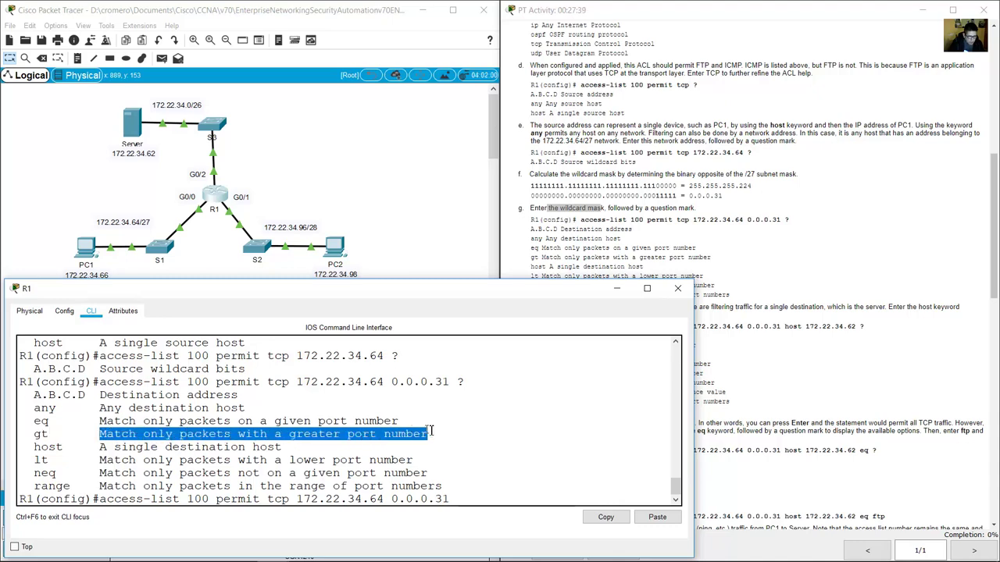
drag(35, 447, 245, 446)
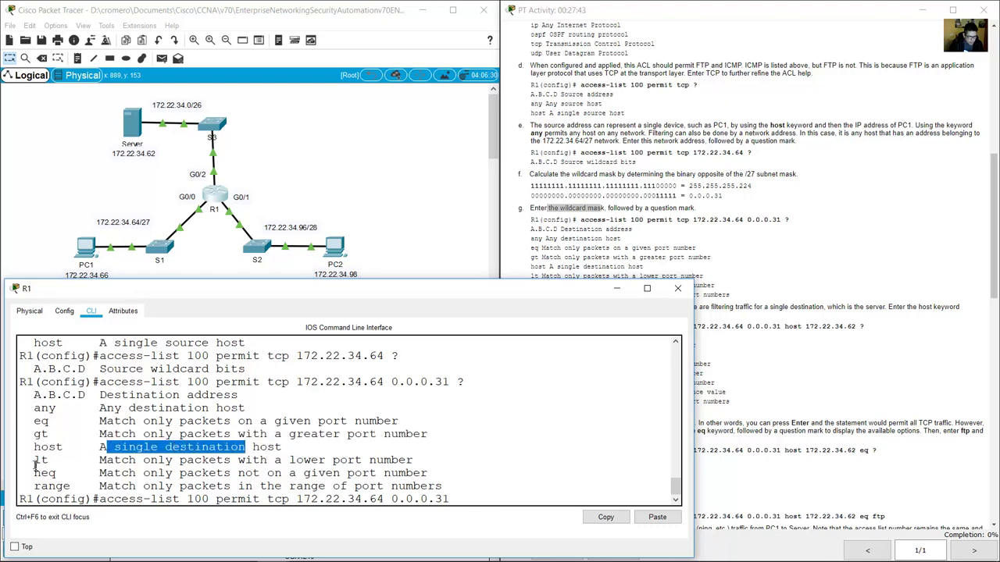
drag(35, 462, 417, 461)
drag(35, 460, 430, 474)
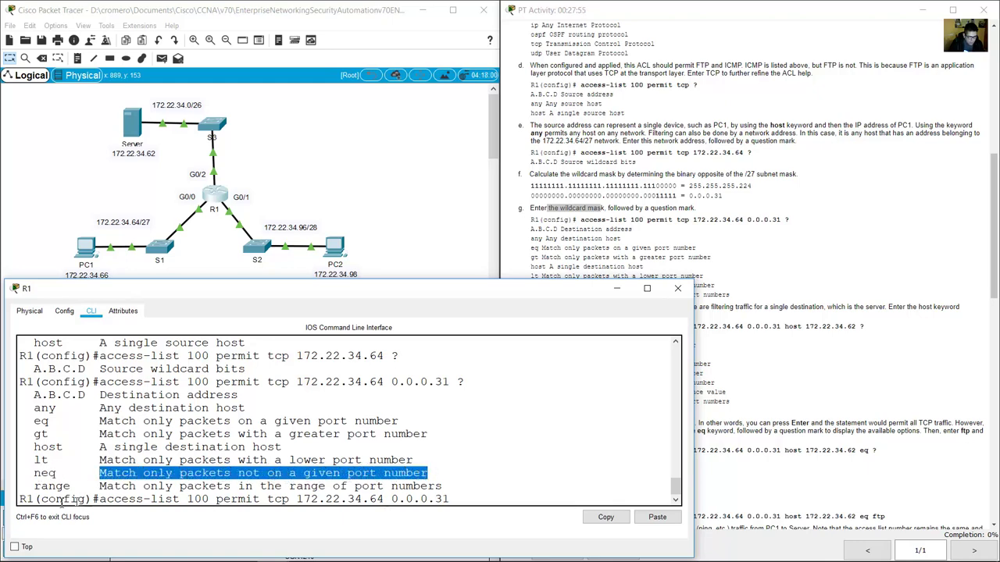
drag(34, 486, 443, 488)
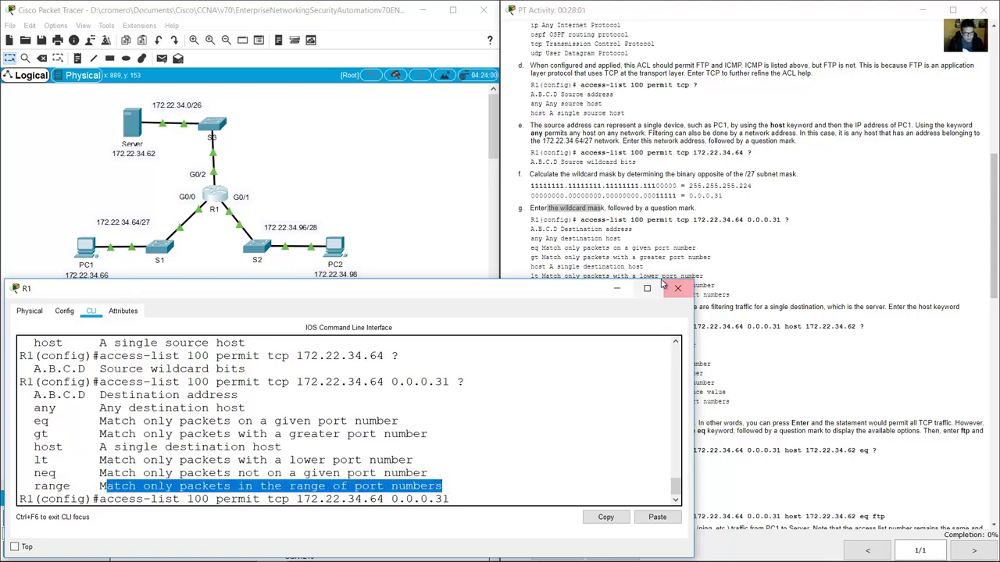
click(706, 234)
scroll(712, 228, down, 5)
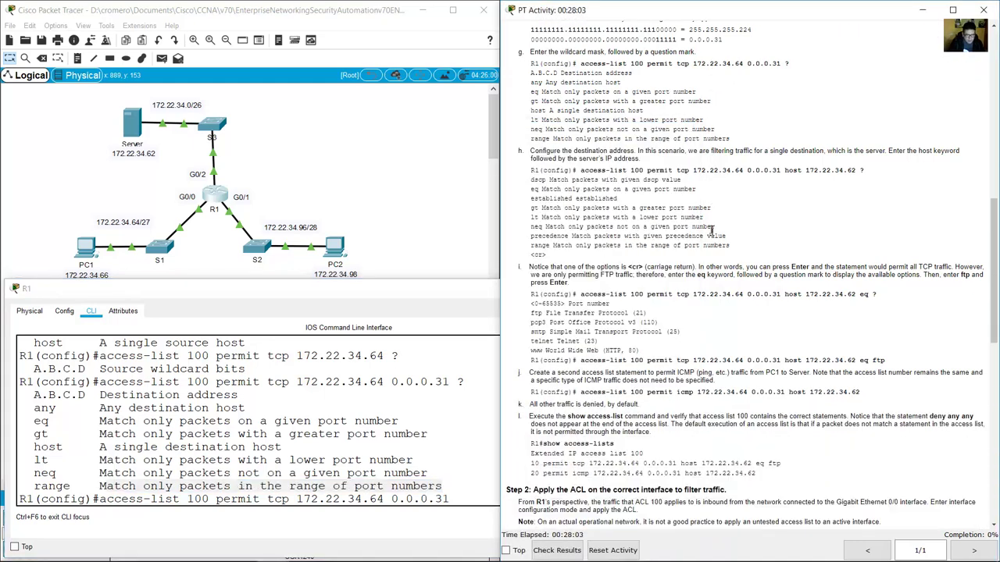
scroll(712, 228, down, 2)
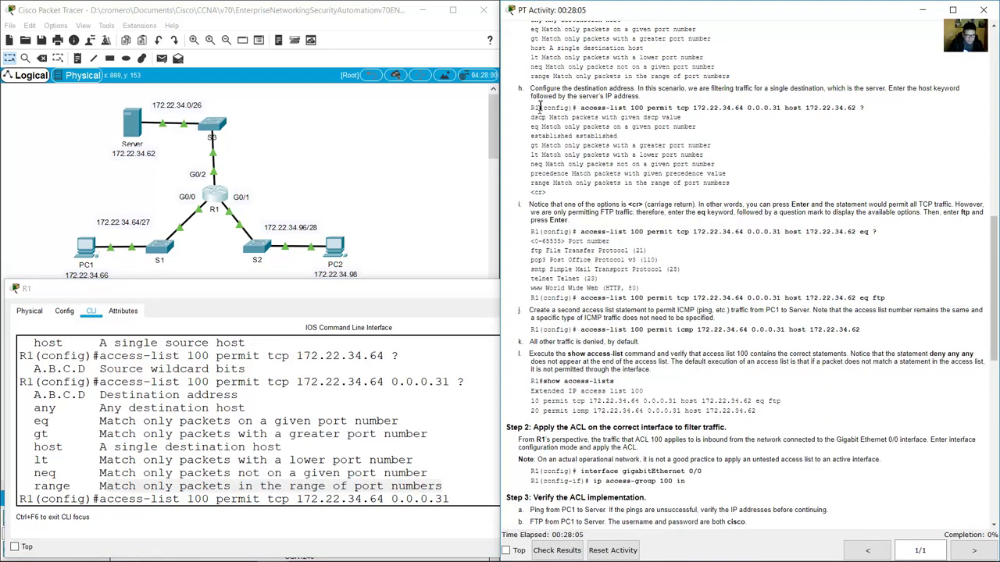
drag(533, 88, 687, 91)
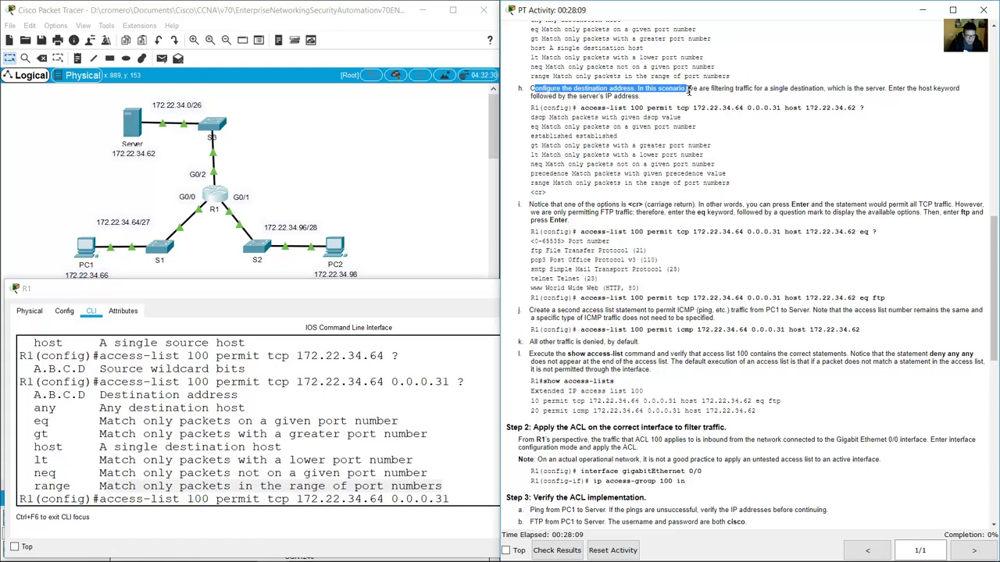
click(688, 91)
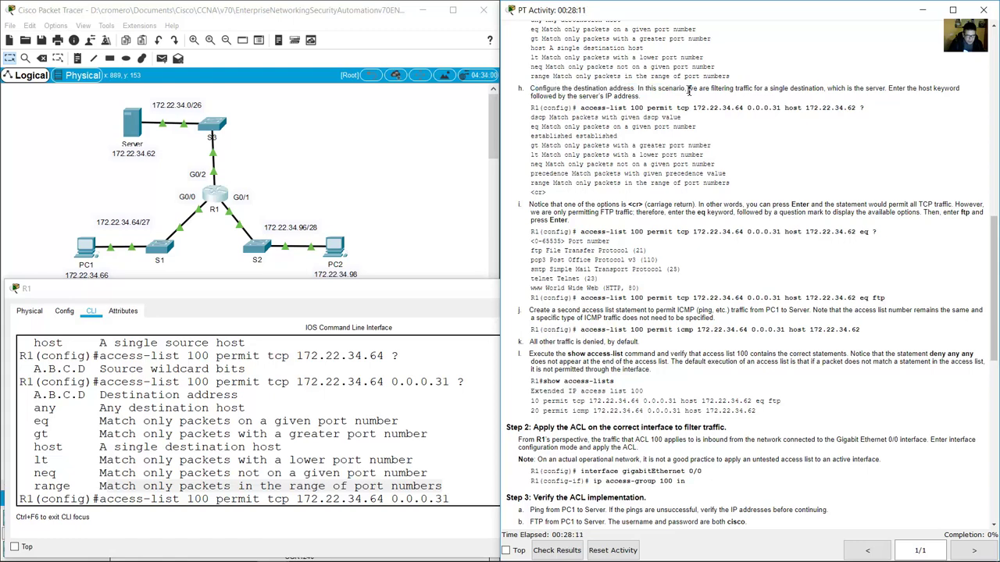
drag(689, 90, 897, 89)
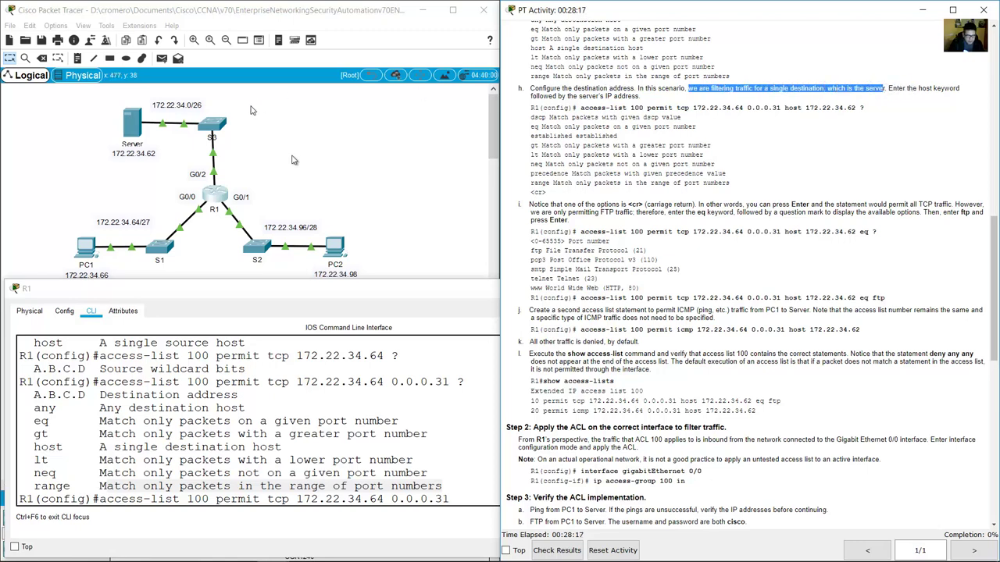
click(295, 161)
drag(204, 331, 28, 221)
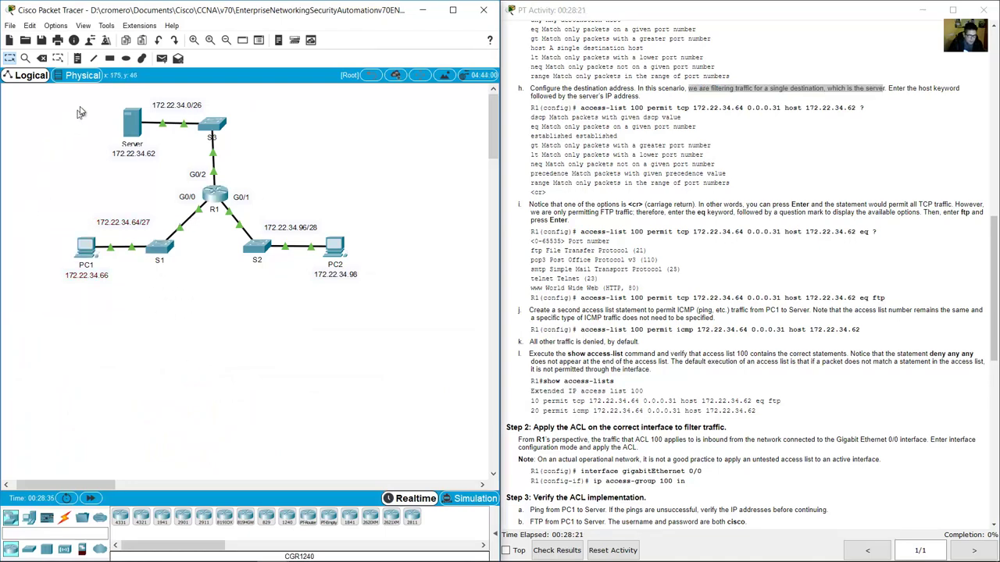
drag(95, 102, 139, 142)
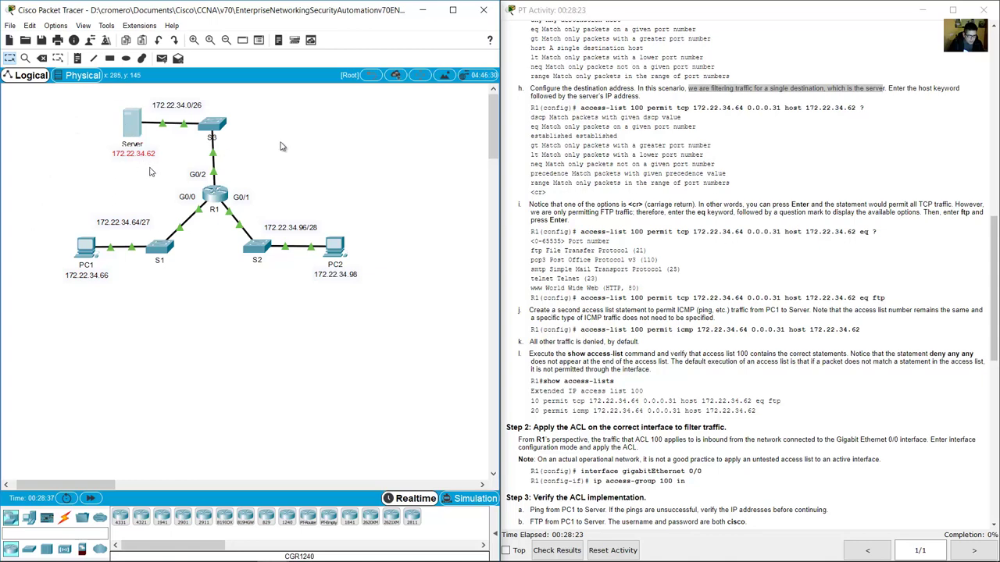
drag(285, 145, 140, 163)
drag(45, 193, 199, 315)
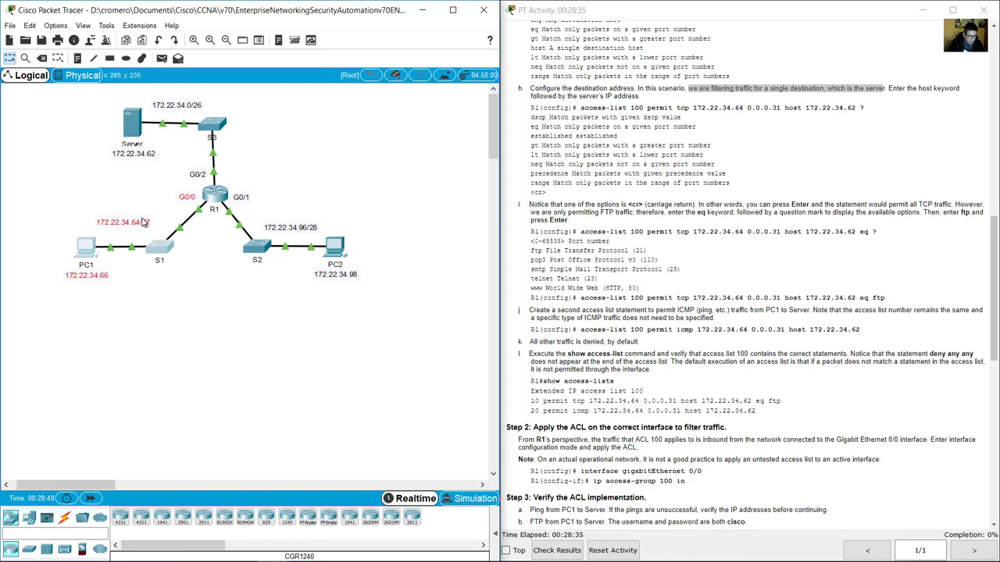
drag(145, 175, 109, 105)
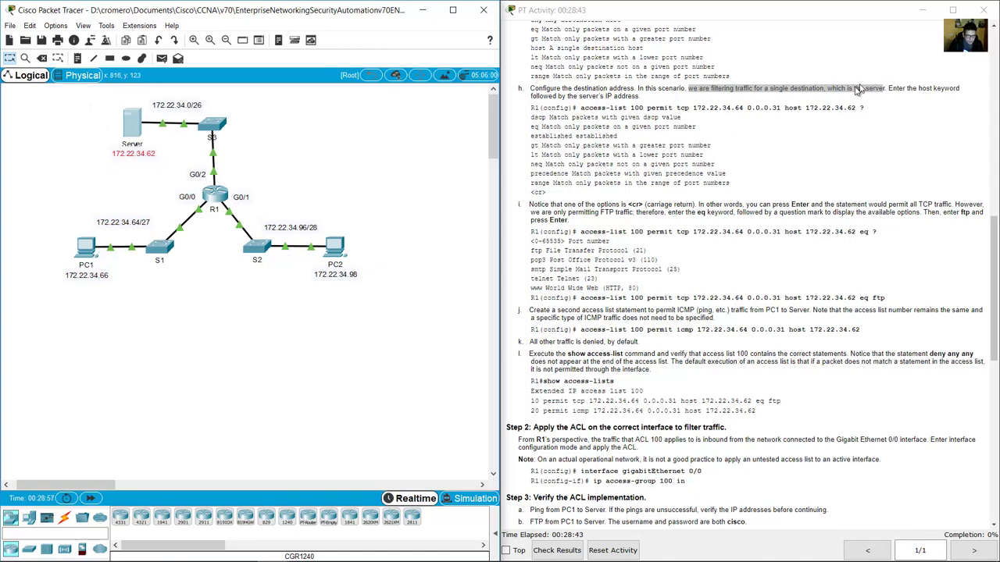
drag(785, 108, 805, 107)
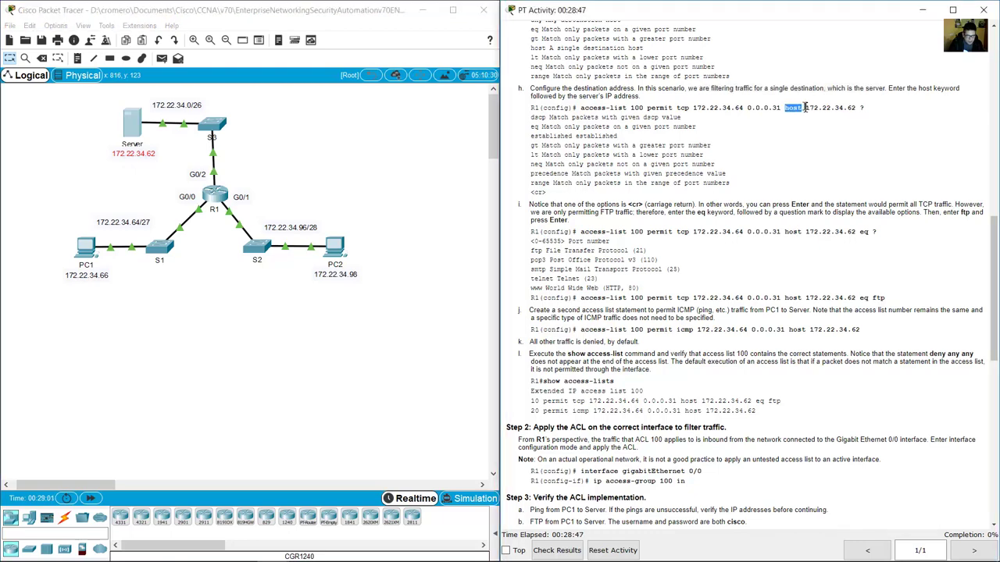
drag(808, 109, 856, 109)
click(212, 194)
Add destination host 172.22.34.62, review the tcp and source parts, and query the next options with ?
click(478, 504)
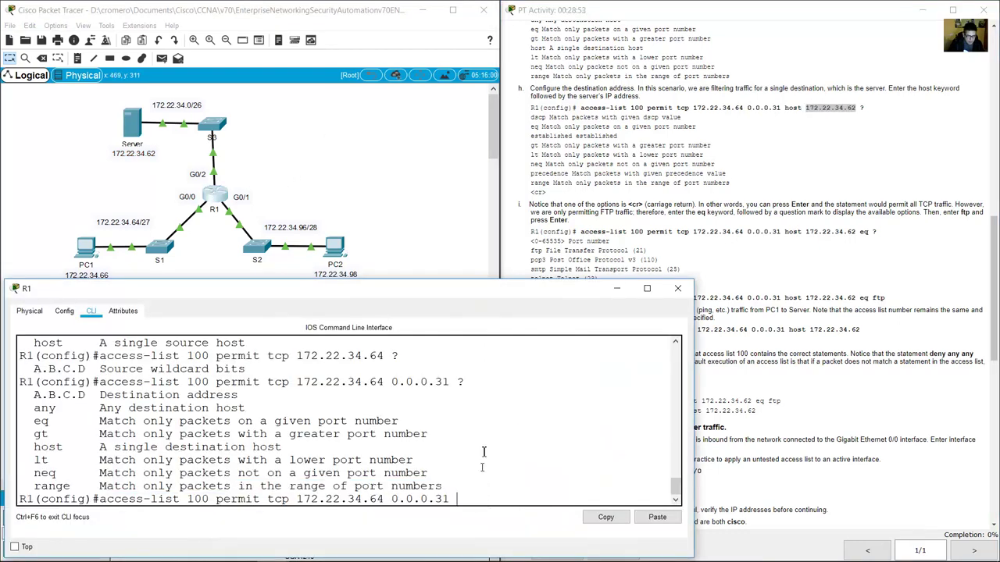
text(host 17)
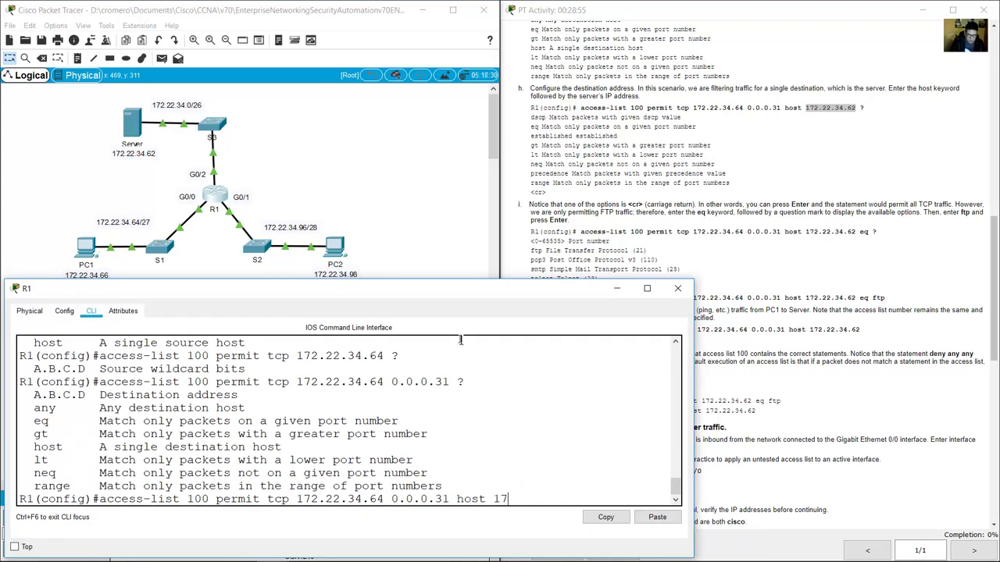
text(2.22.34.62)
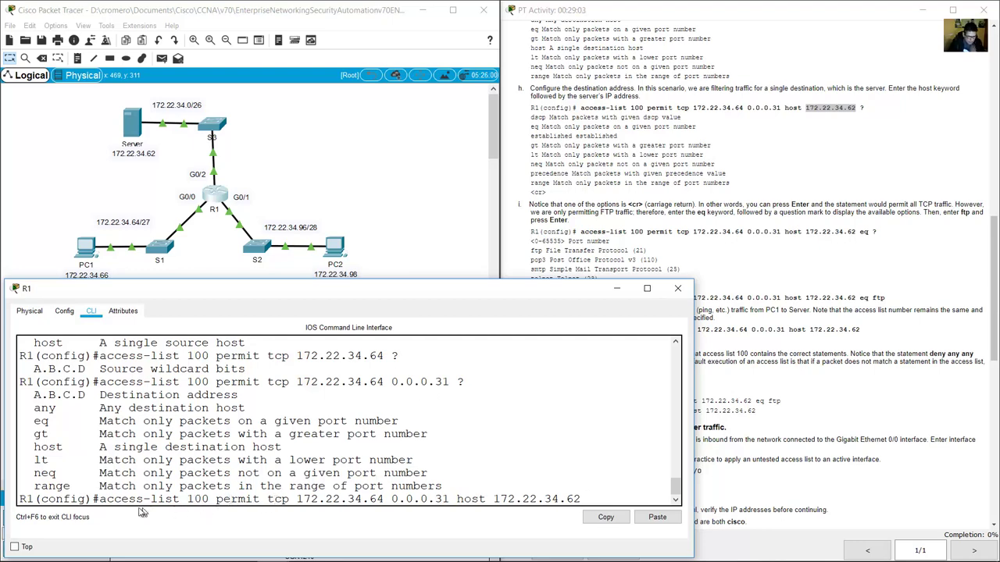
drag(107, 504, 286, 504)
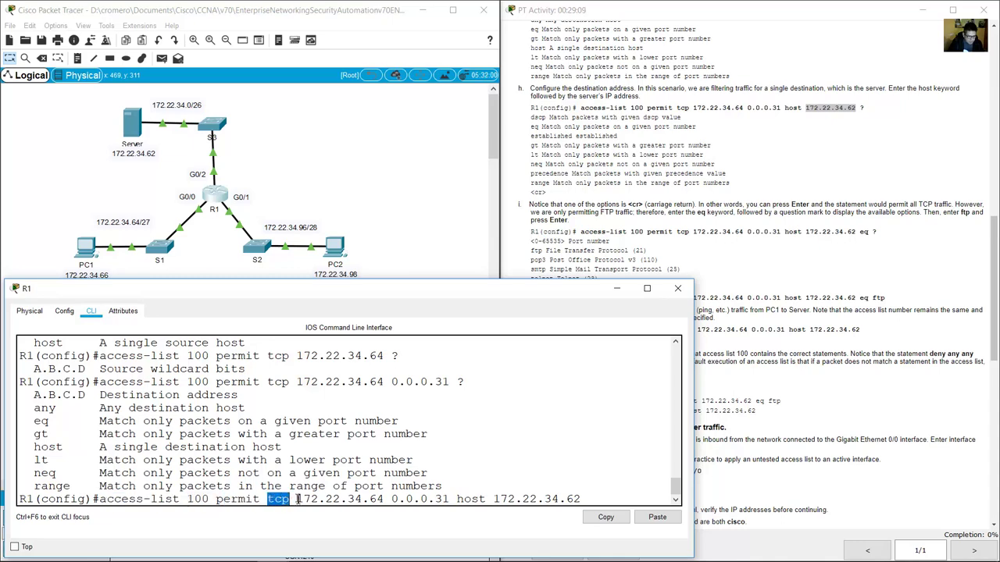
drag(298, 500, 584, 502)
click(590, 499)
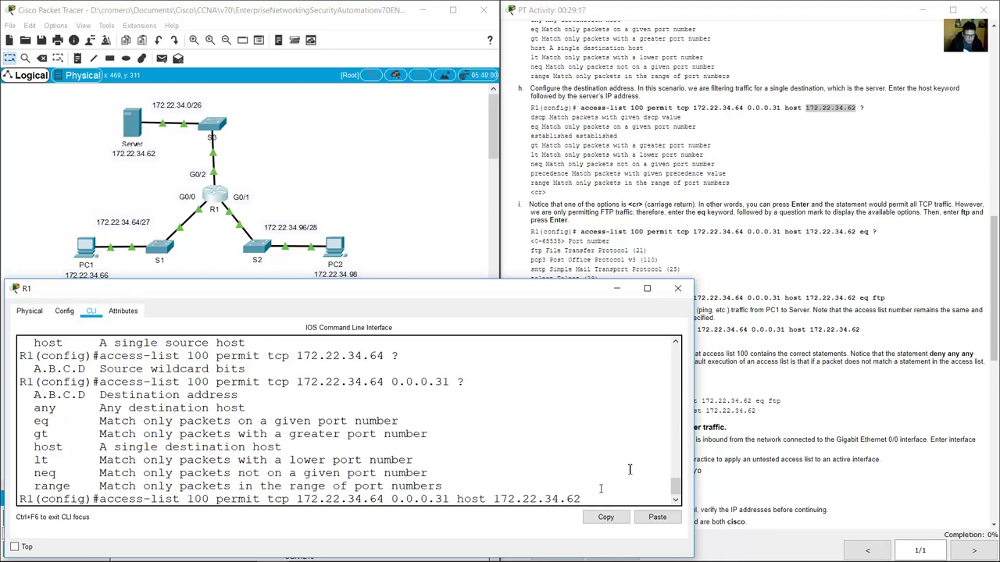
double_click(862, 108)
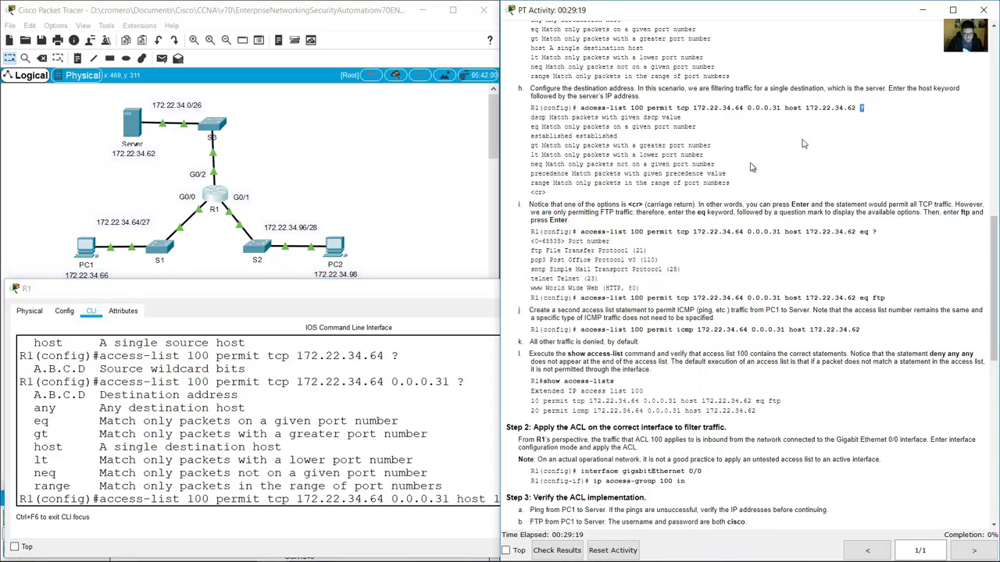
click(457, 484)
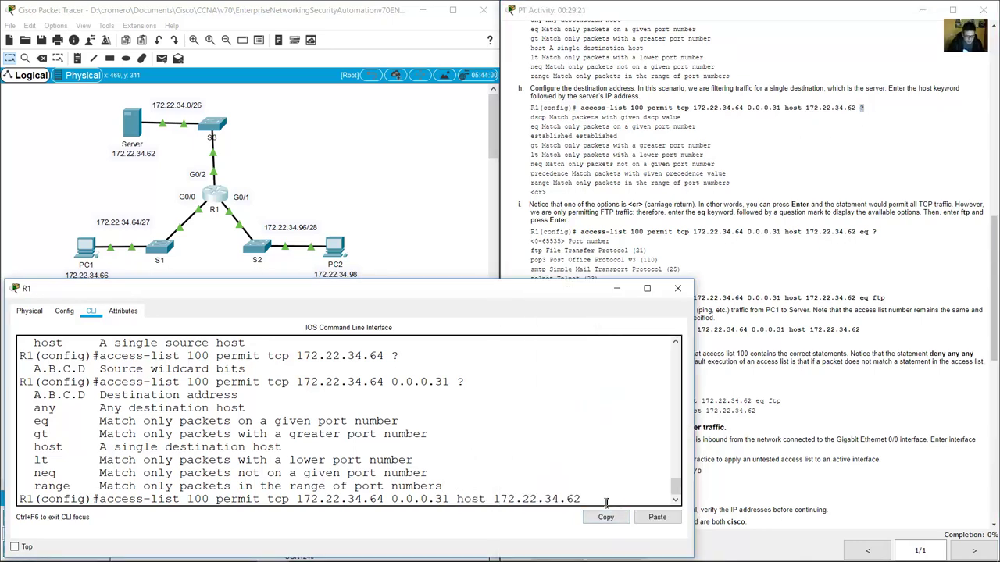
text(?)
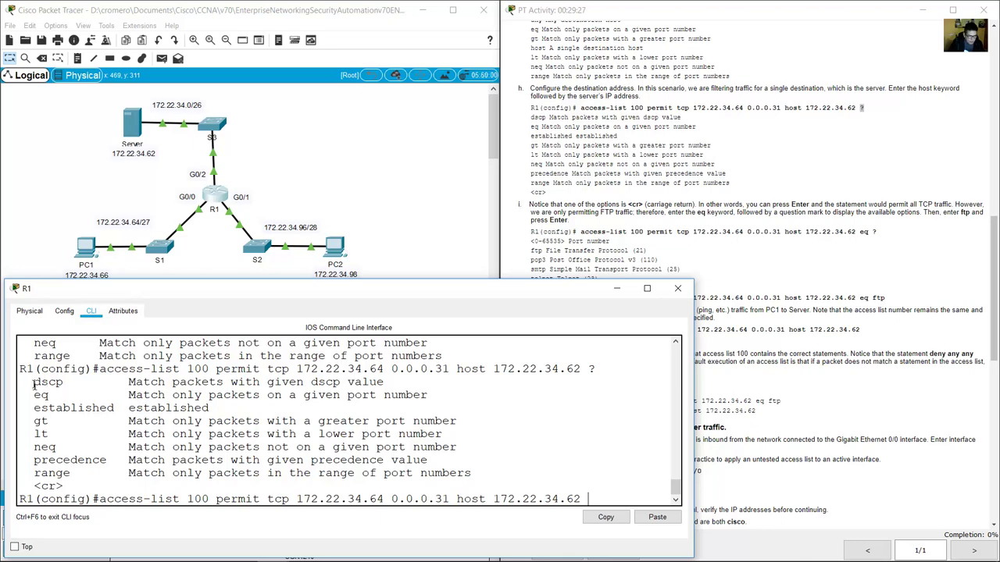
drag(33, 382, 58, 382)
drag(134, 382, 383, 381)
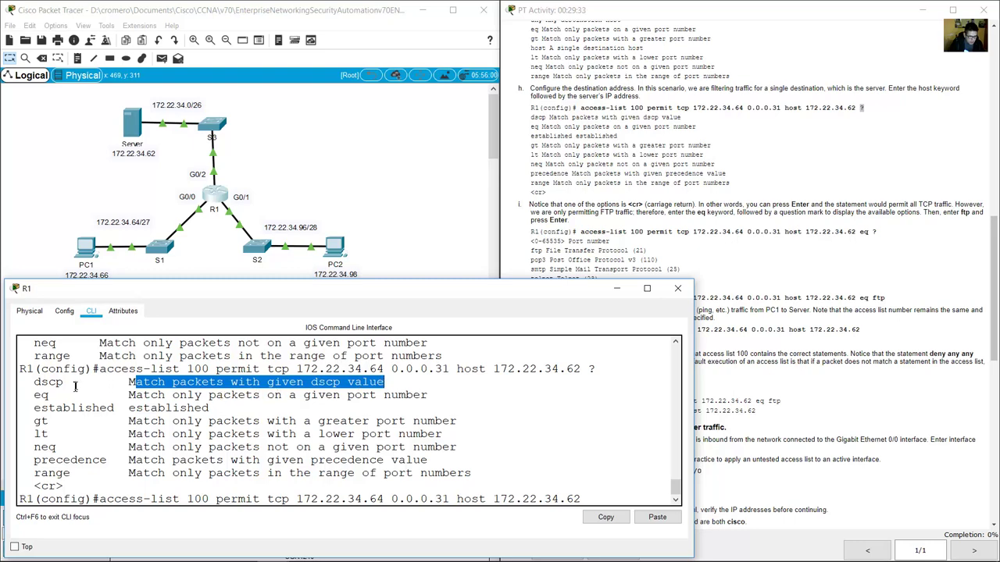
drag(36, 395, 58, 395)
drag(137, 395, 427, 403)
drag(36, 409, 209, 407)
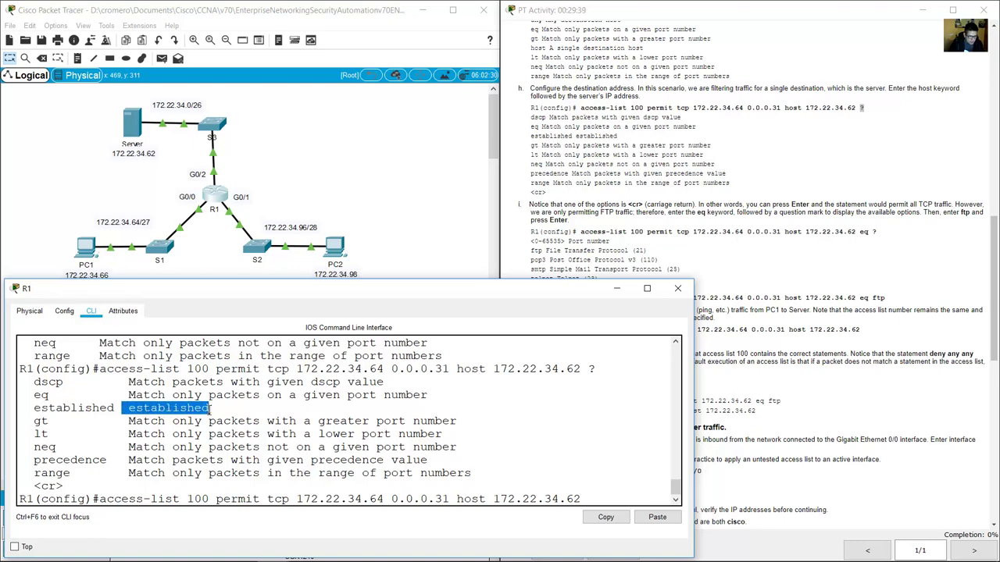
drag(33, 421, 49, 421)
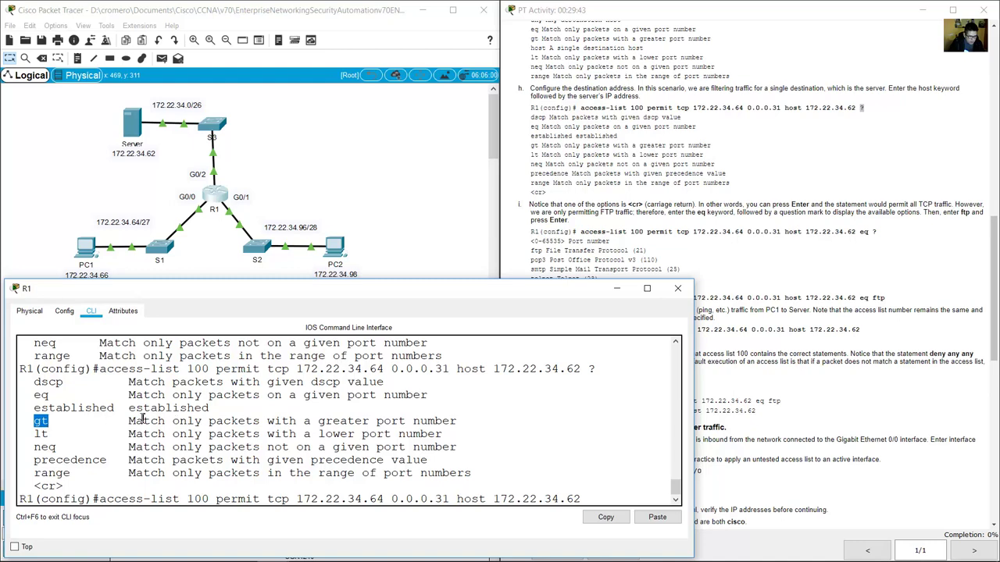
drag(143, 419, 468, 421)
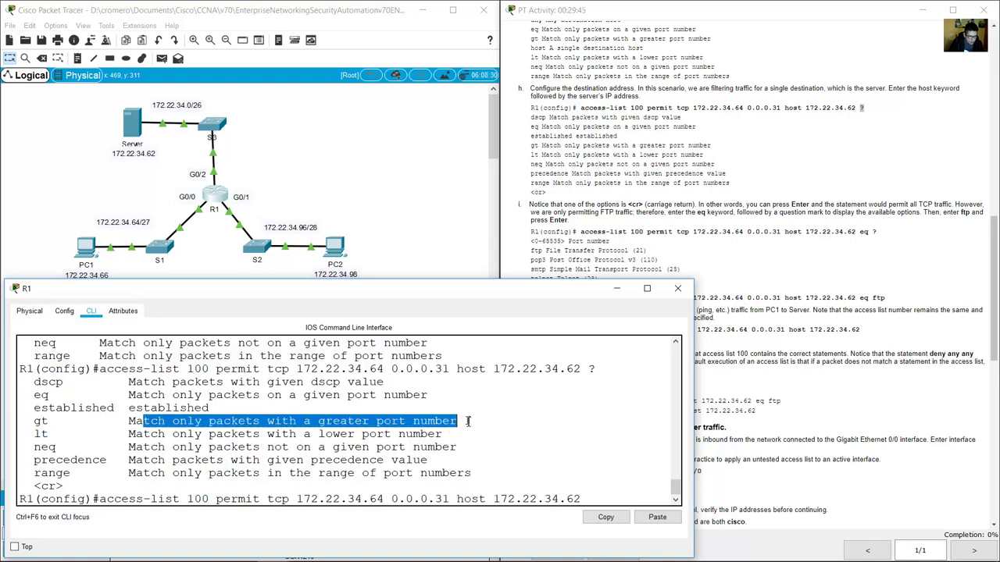
drag(33, 435, 50, 433)
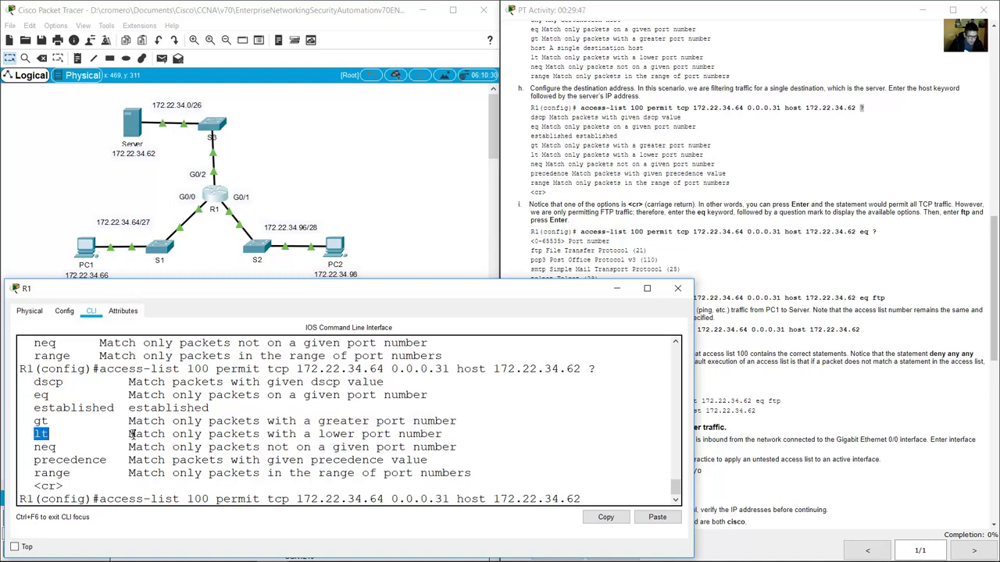
drag(131, 435, 438, 434)
drag(35, 448, 57, 448)
click(56, 447)
drag(35, 447, 56, 448)
drag(128, 447, 459, 449)
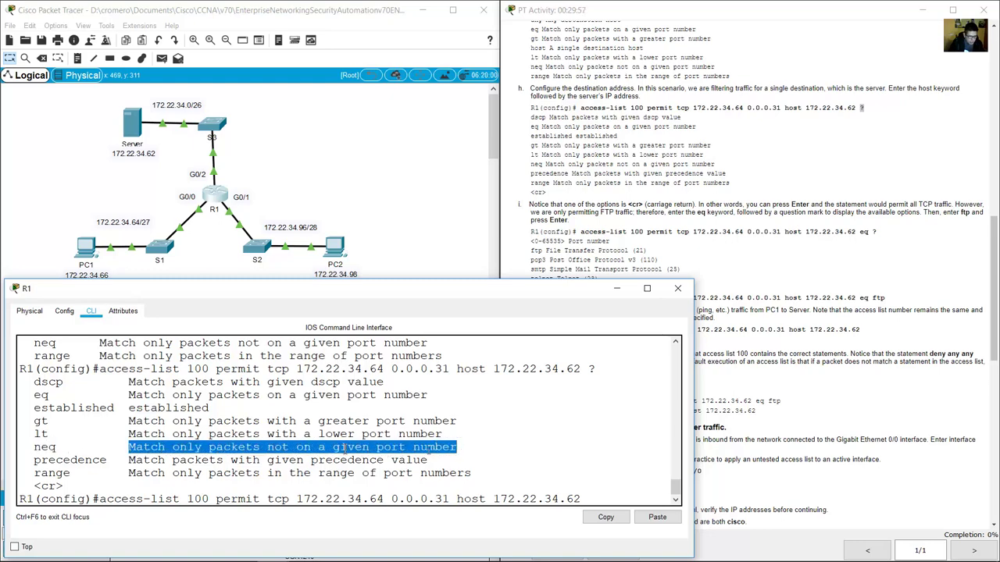
drag(34, 462, 439, 461)
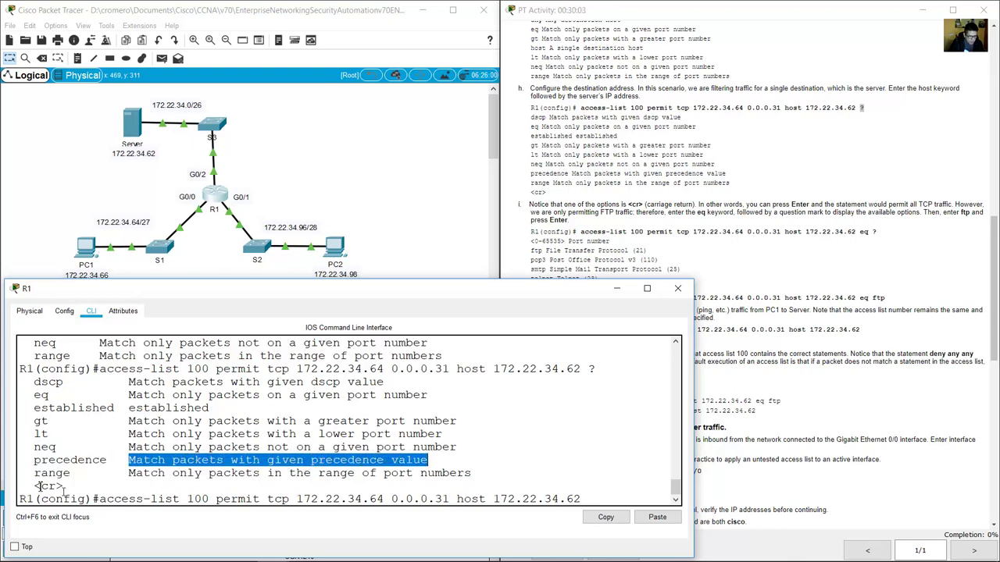
drag(24, 477, 475, 473)
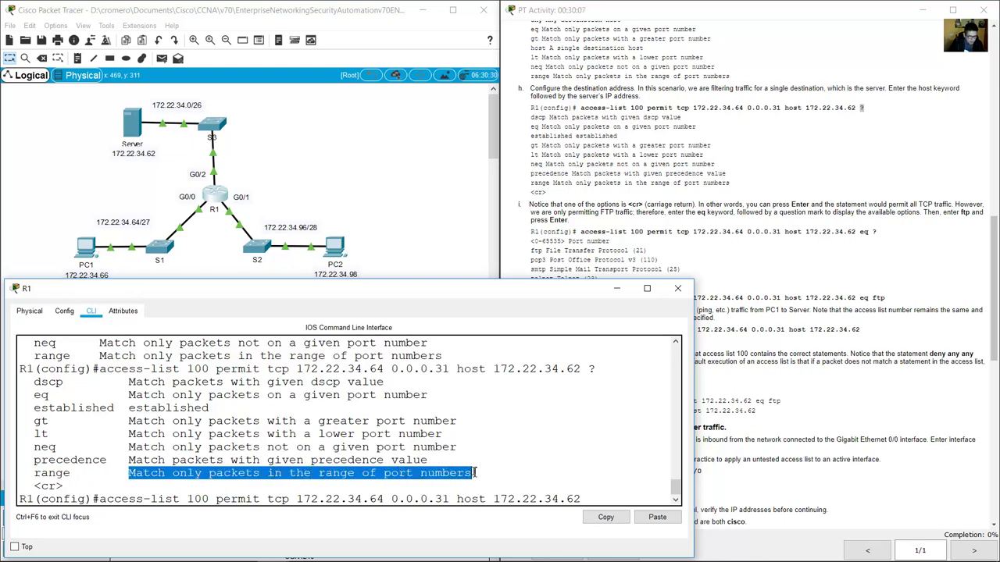
click(712, 204)
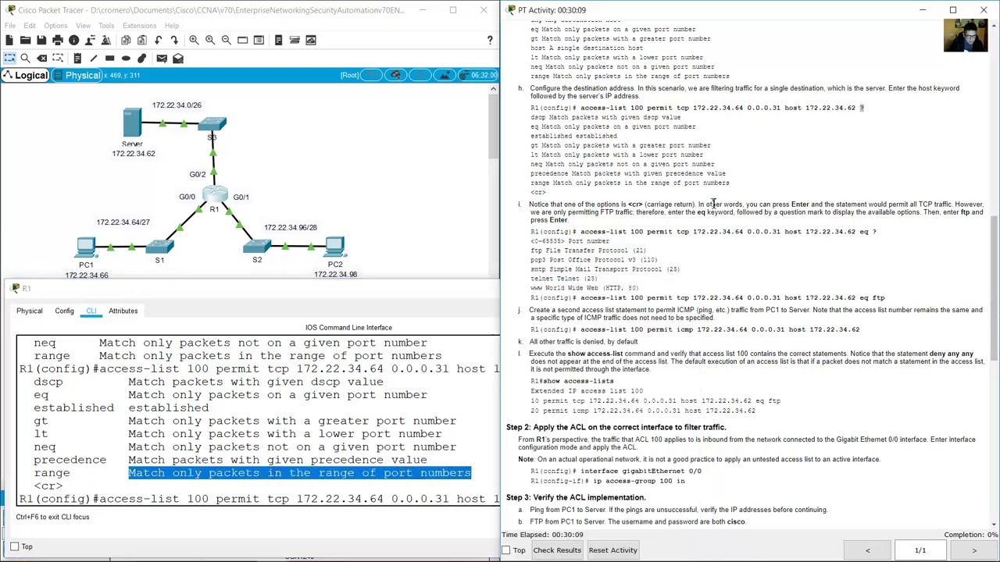
scroll(707, 216, down, 3)
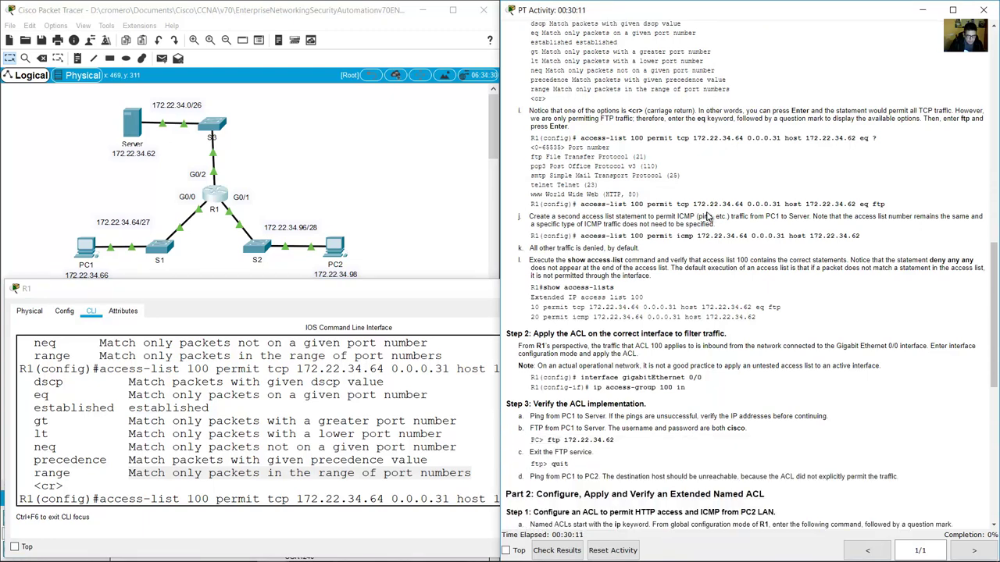
click(64, 499)
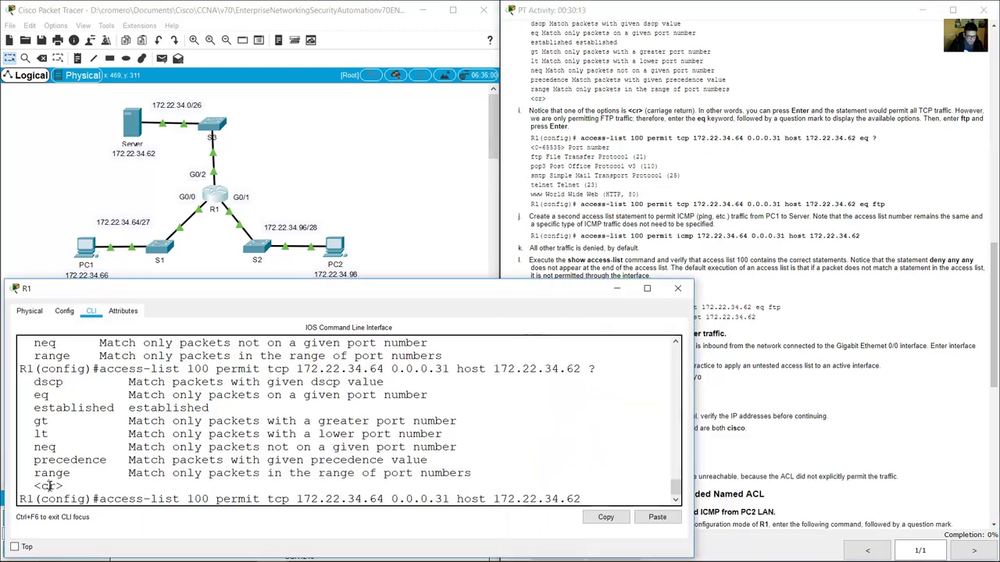
drag(29, 490, 64, 486)
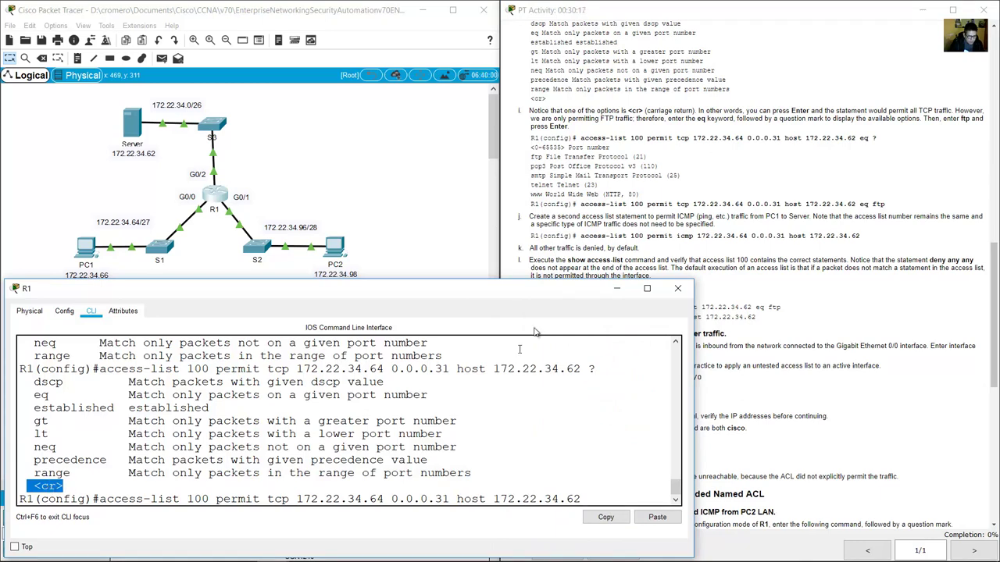
click(582, 134)
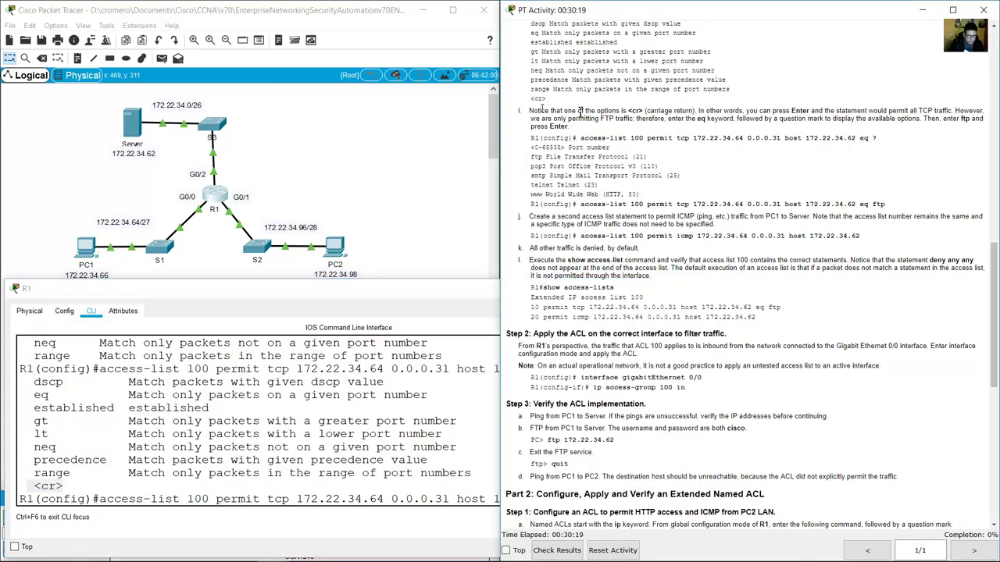
drag(533, 111, 625, 111)
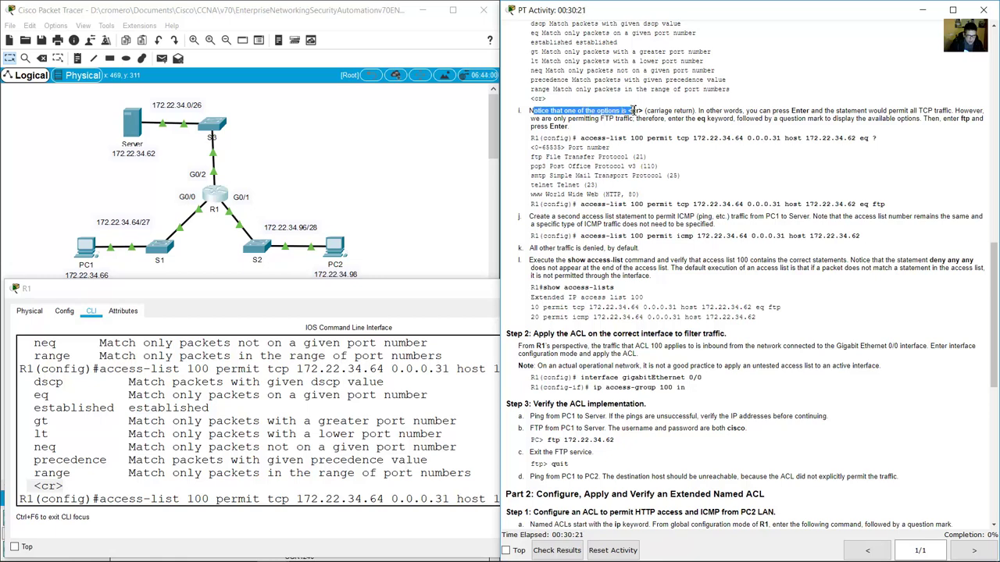
drag(657, 111, 816, 112)
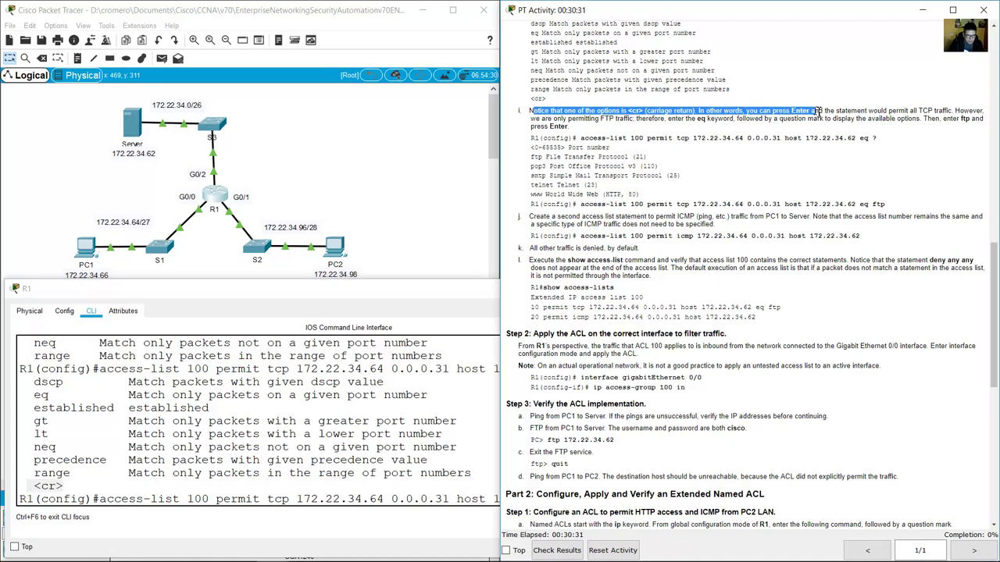
drag(817, 112, 949, 110)
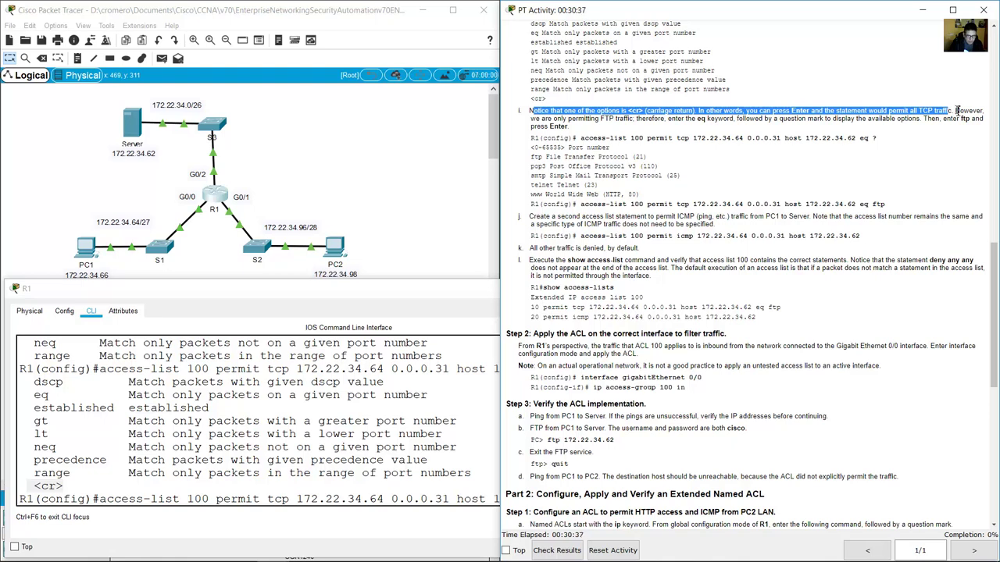
drag(954, 110, 825, 119)
click(437, 484)
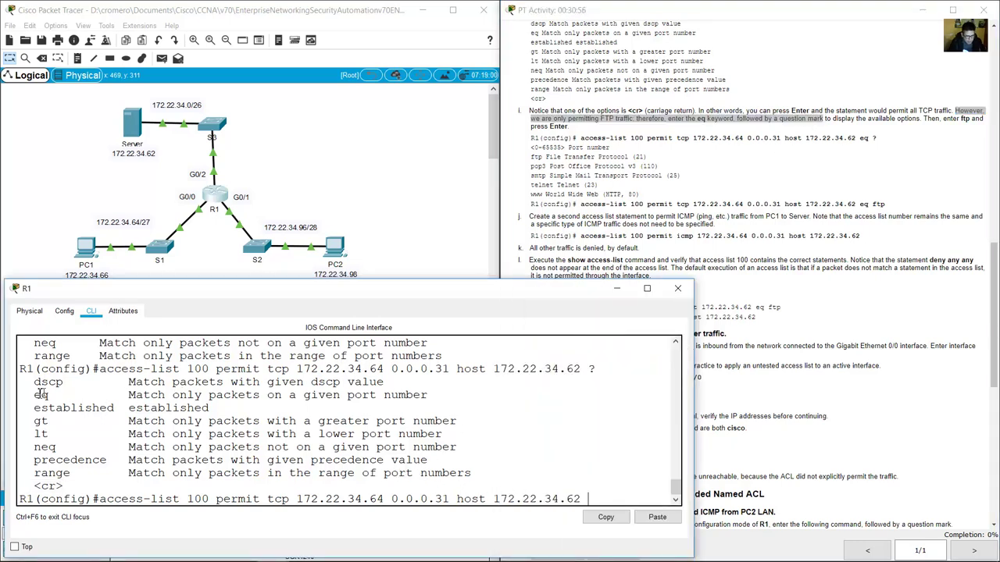
drag(34, 395, 130, 399)
click(607, 518)
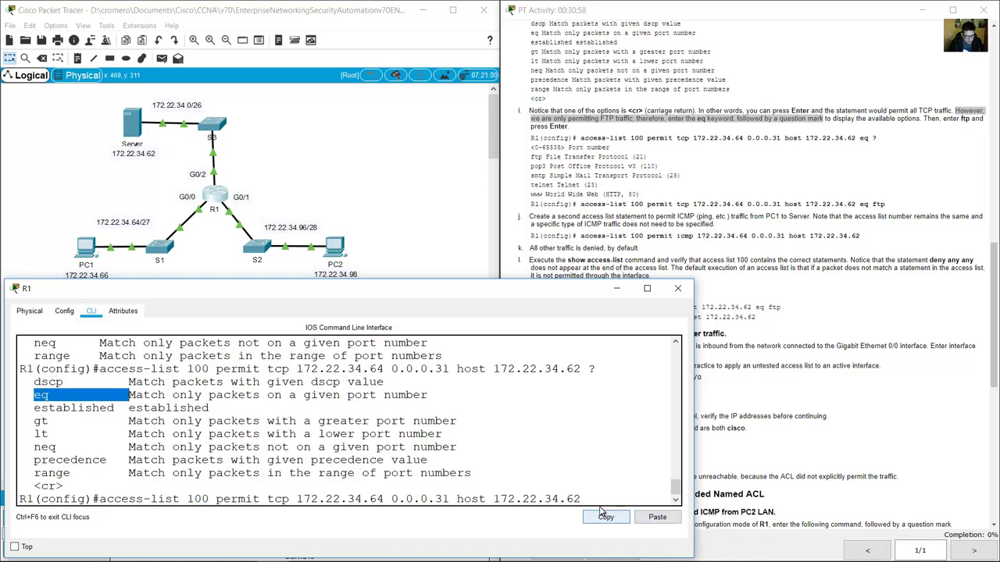
Run eq ? and mark the port range, the named ports, and ftp on port 21.
text(eq )
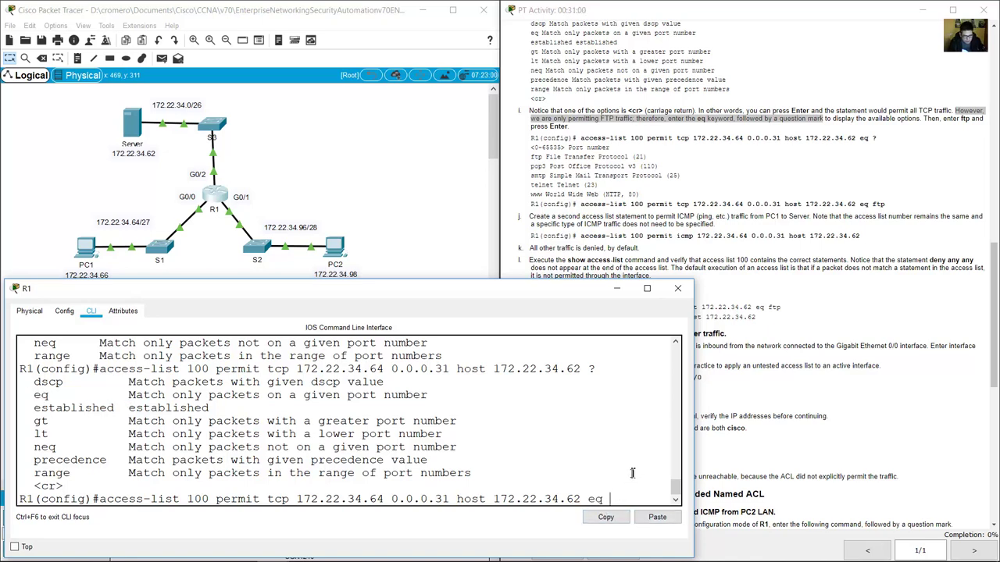
text(?)
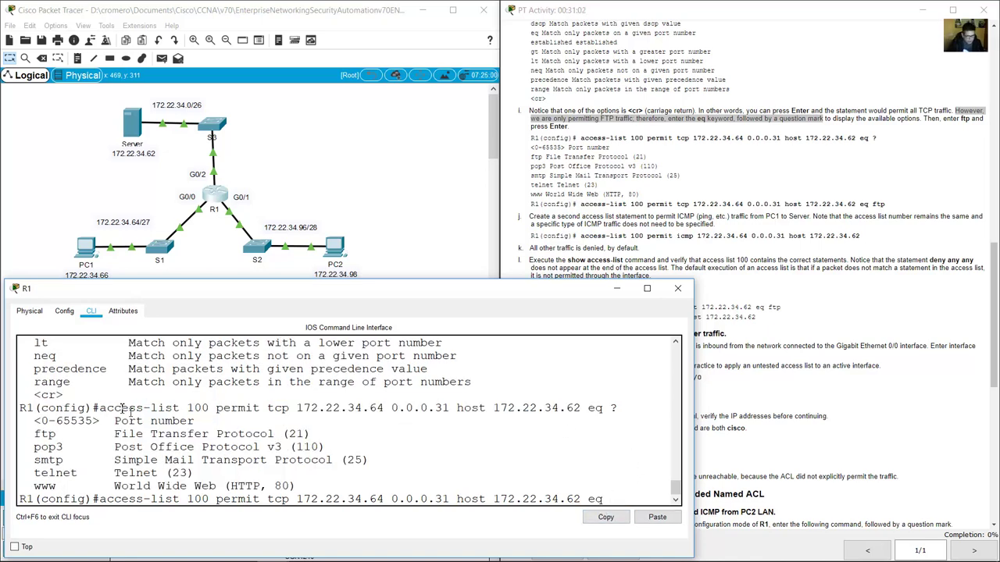
drag(34, 420, 200, 420)
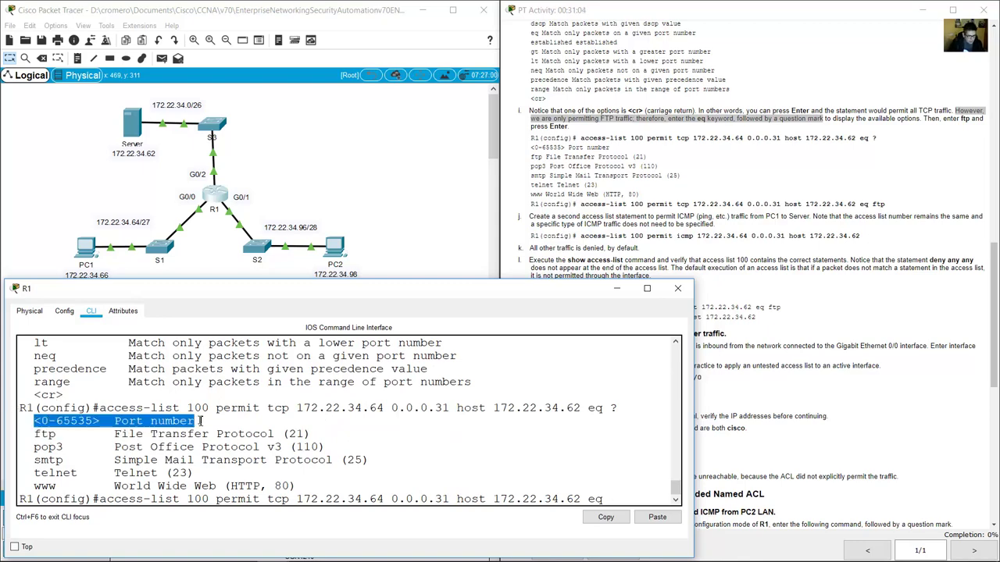
drag(34, 436, 336, 485)
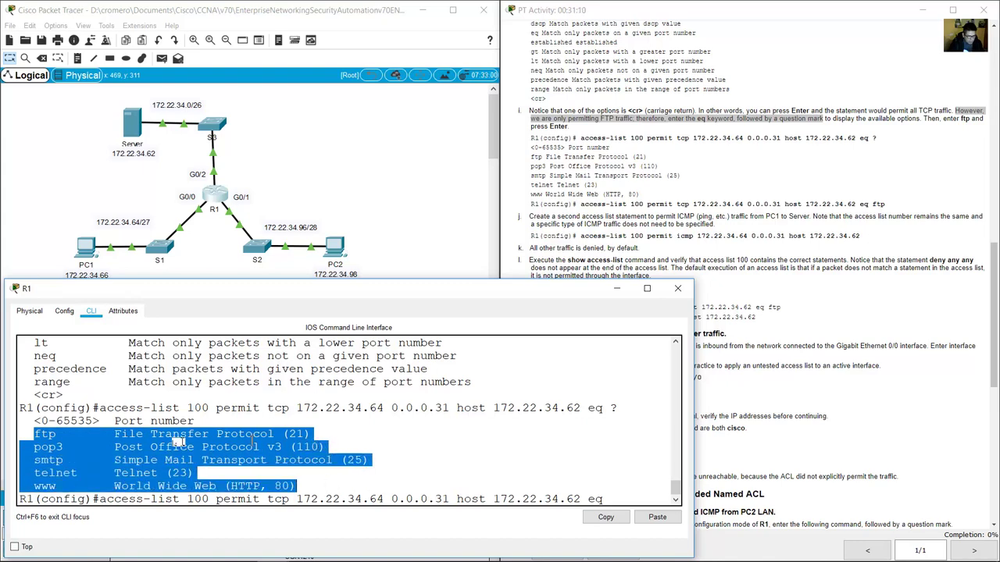
click(301, 435)
drag(283, 434, 308, 433)
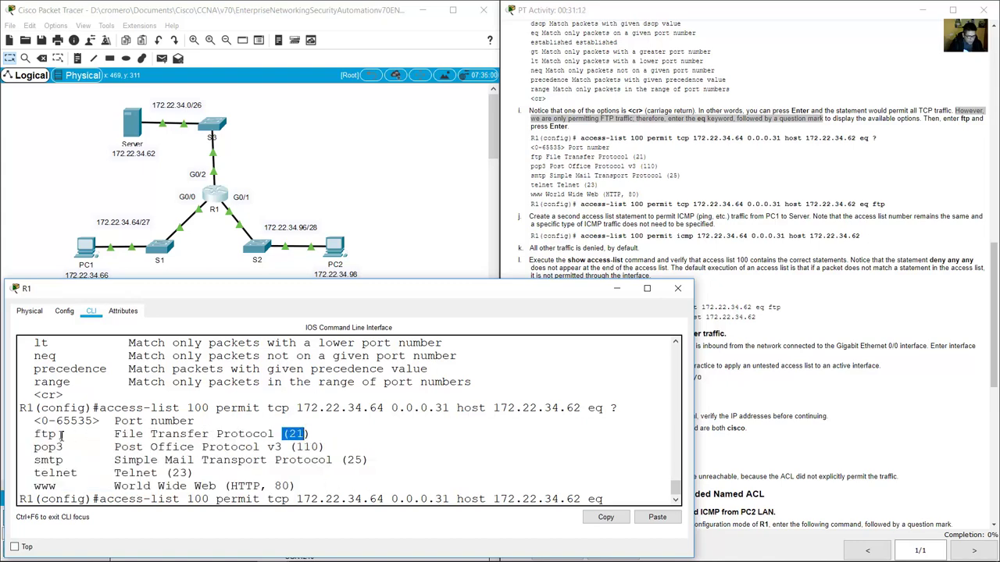
drag(61, 436, 35, 435)
click(298, 447)
Point out pop3 (110), smtp (25), telnet (23) and www (80) with their port numbers.
drag(298, 446, 318, 447)
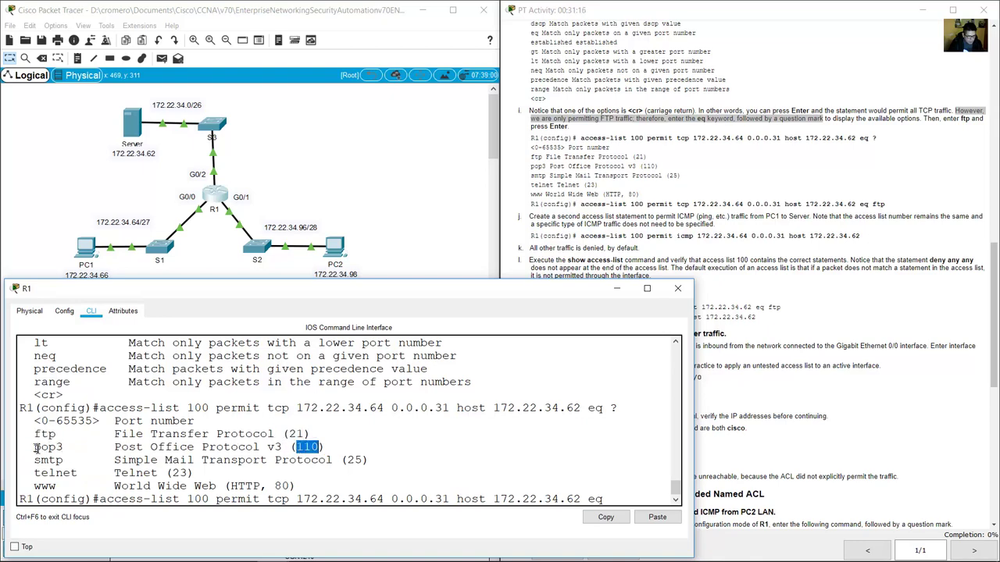
drag(35, 447, 63, 447)
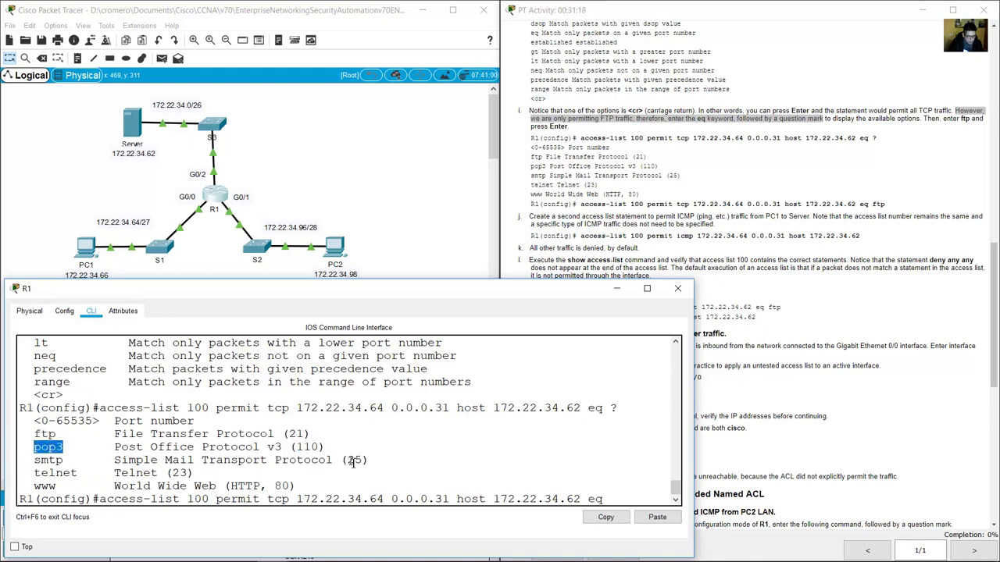
drag(353, 462, 364, 464)
drag(35, 461, 67, 462)
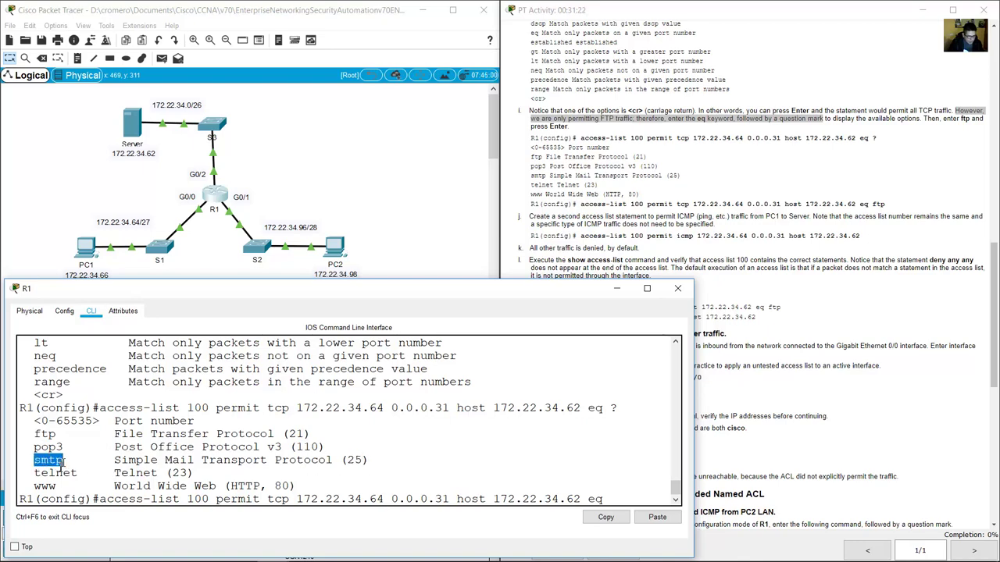
drag(172, 474, 189, 474)
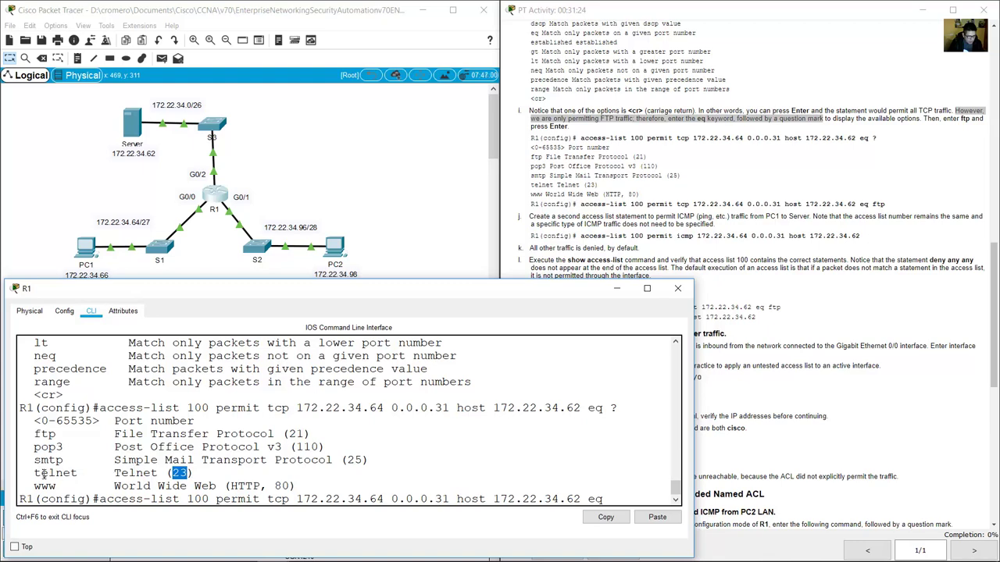
drag(34, 473, 78, 474)
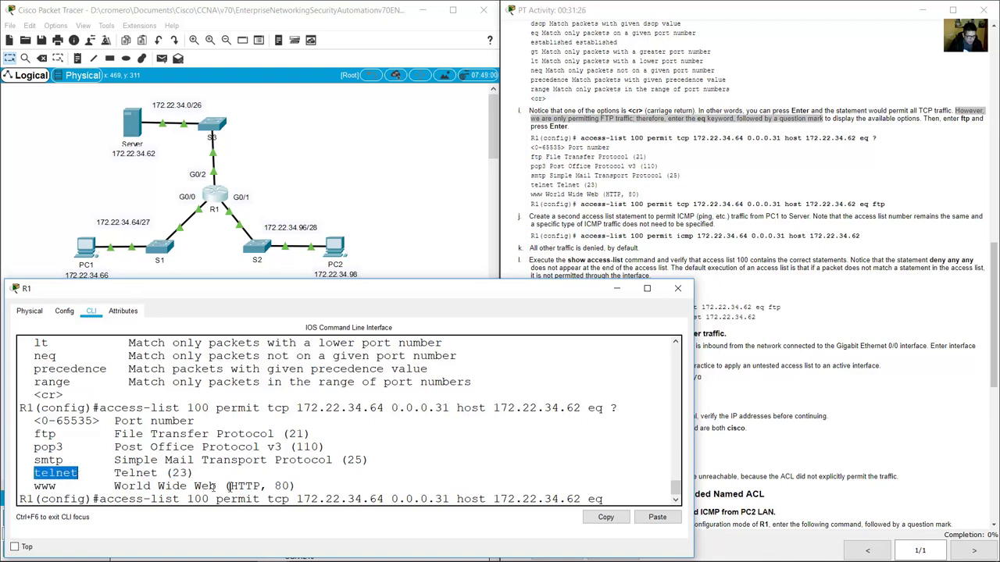
drag(274, 486, 290, 486)
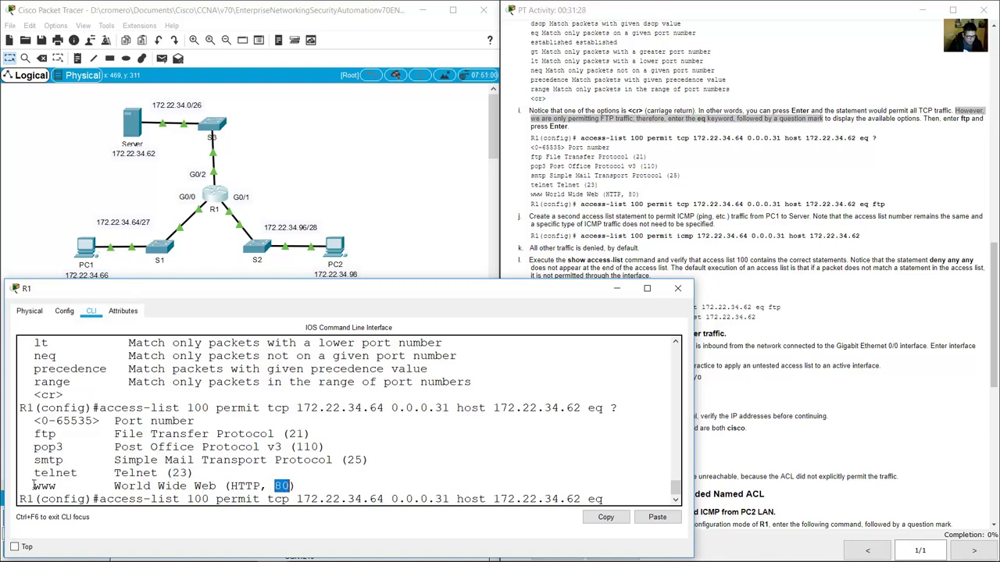
drag(32, 486, 226, 486)
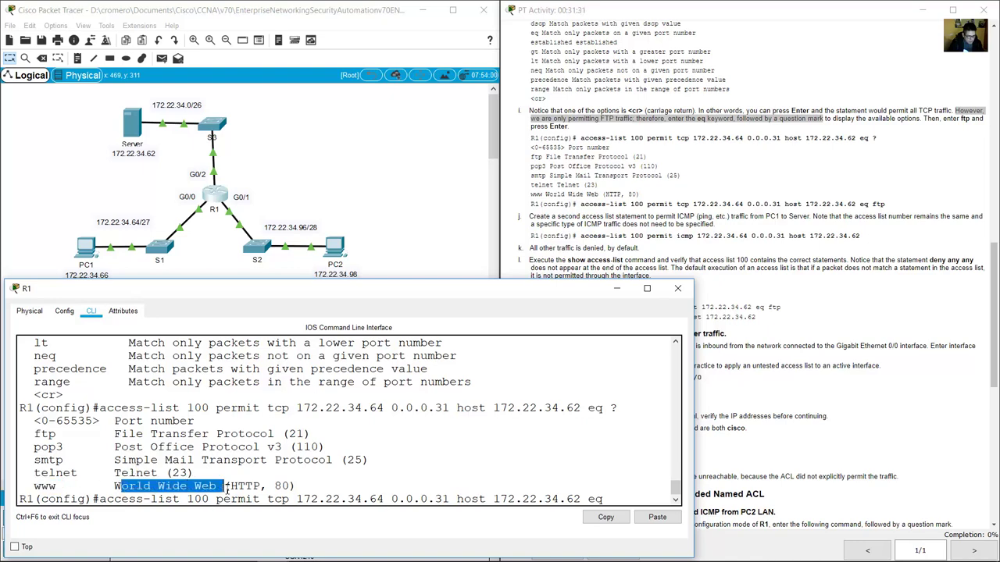
click(160, 472)
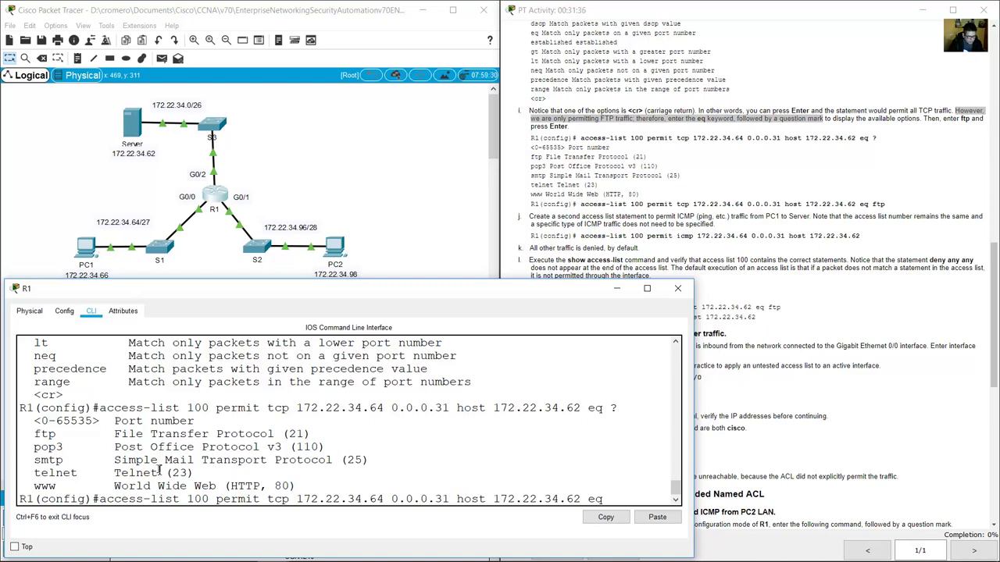
Compare the instruction's ftp keyword with R1's ftp port option listing.
click(693, 204)
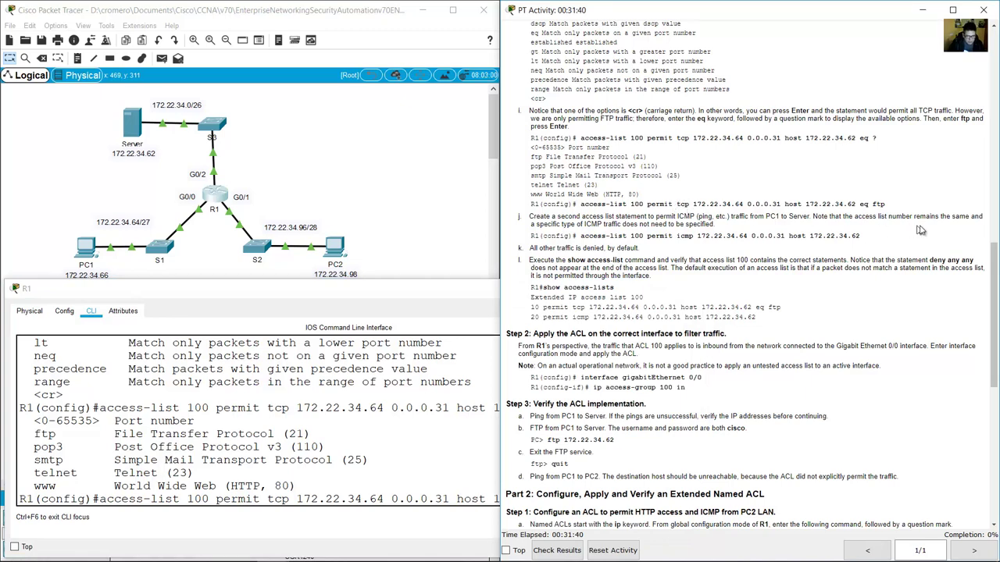
double_click(877, 204)
click(453, 490)
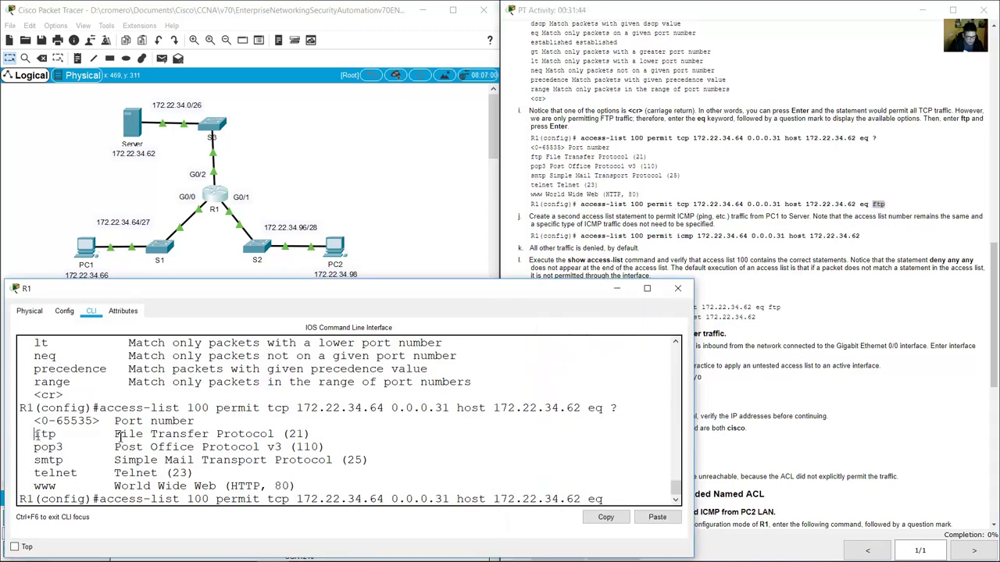
drag(34, 434, 332, 437)
click(621, 497)
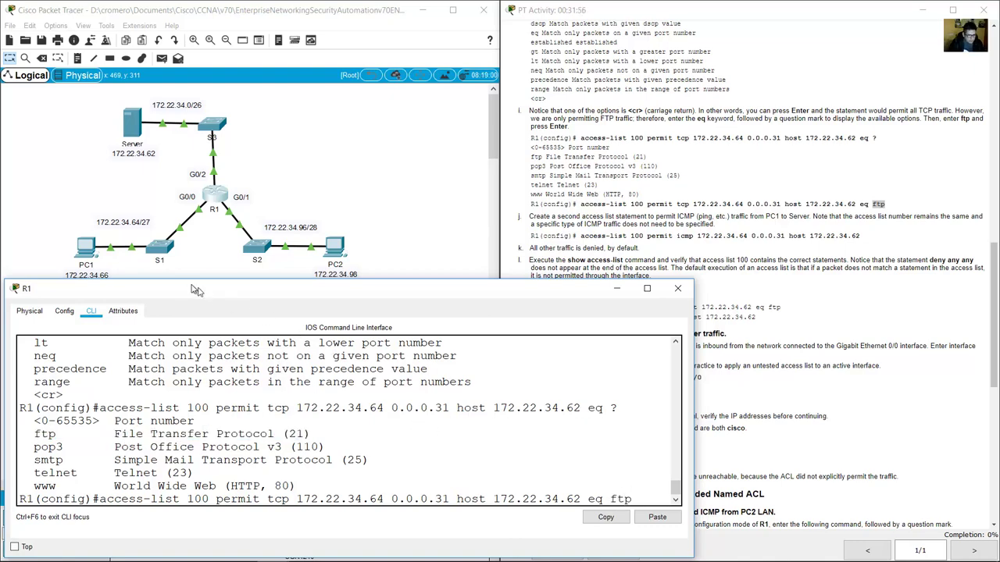
Review the pending statement's permit, tcp and source 172.22.34.64 0.0.0.31 parts in R1's CLI.
double_click(238, 499)
double_click(273, 499)
drag(297, 504, 450, 504)
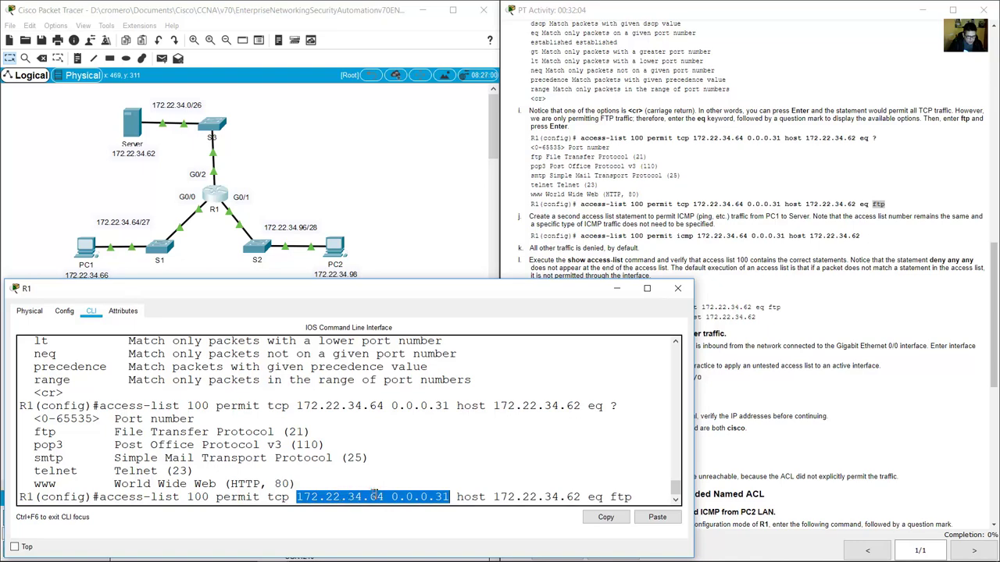
click(102, 171)
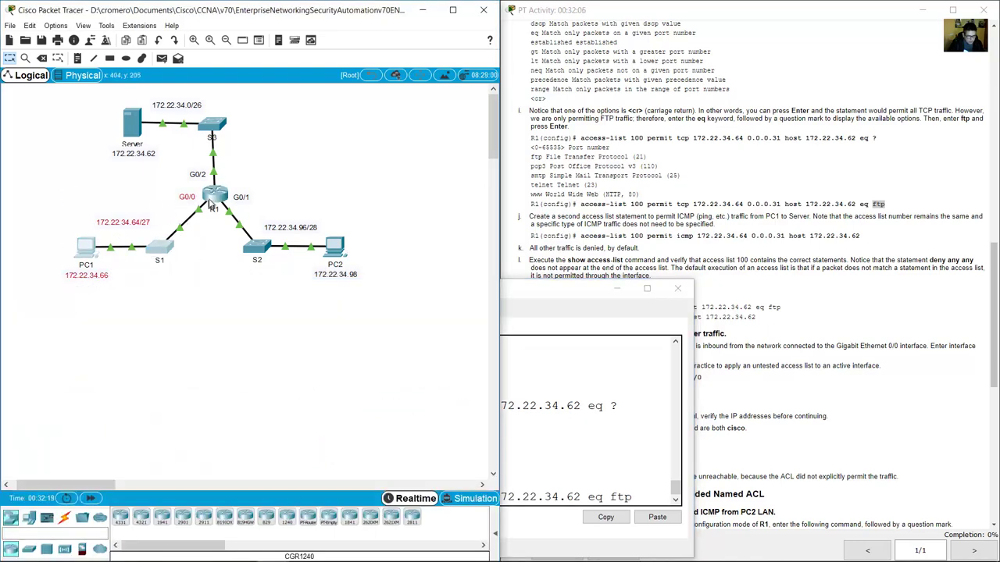
click(211, 205)
drag(464, 497, 582, 497)
click(102, 160)
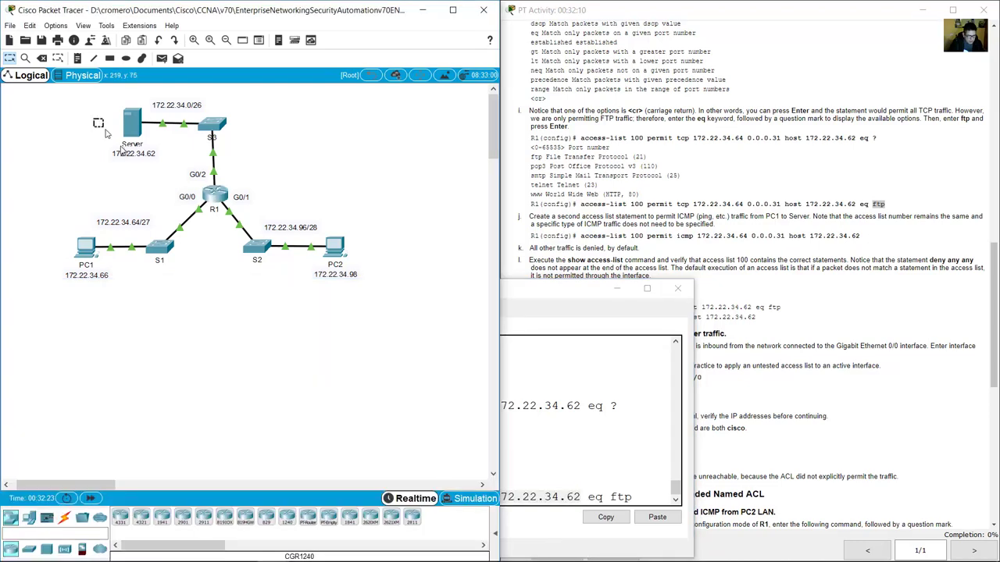
click(542, 395)
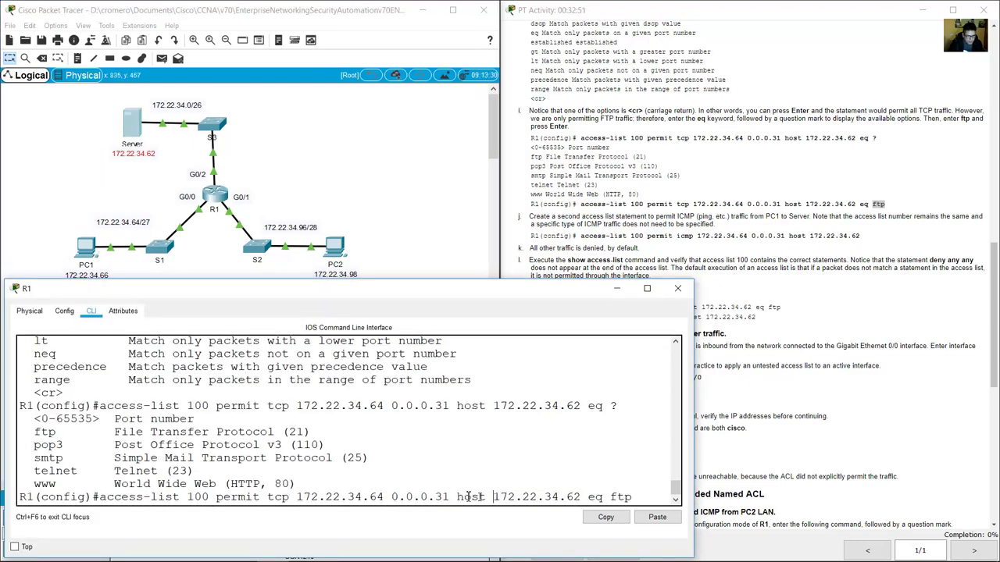
Check the destination host 172.22.34.62 and the eq ftp ending (port 21) of the statement.
drag(458, 497, 609, 498)
mouse_move(305, 431)
mouse_down()
mouse_move(274, 431)
mouse_move(297, 431)
mouse_up()
mouse_move(616, 497)
mouse_down()
mouse_move(636, 498)
mouse_move(614, 498)
mouse_up()
drag(458, 498, 634, 495)
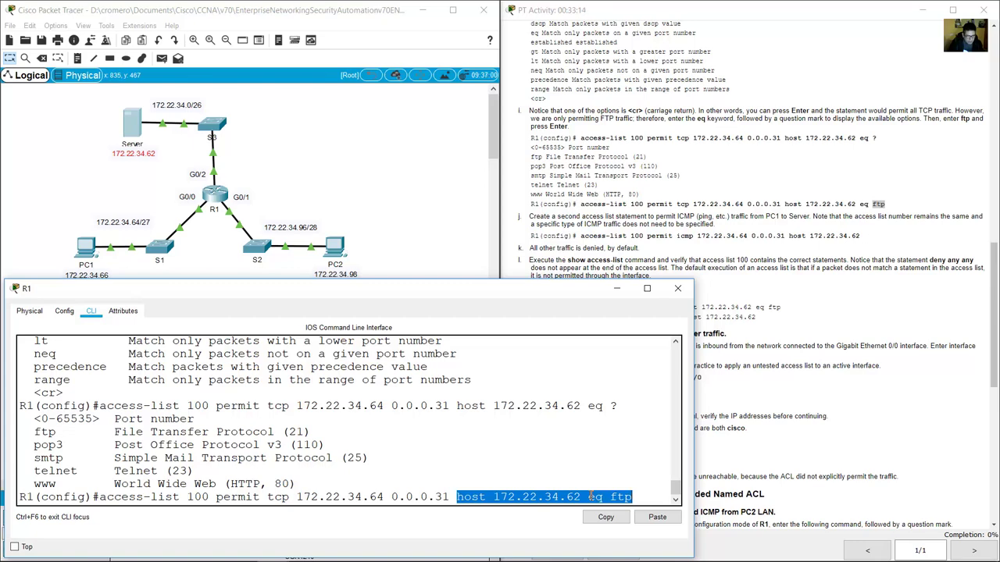
drag(610, 496, 631, 498)
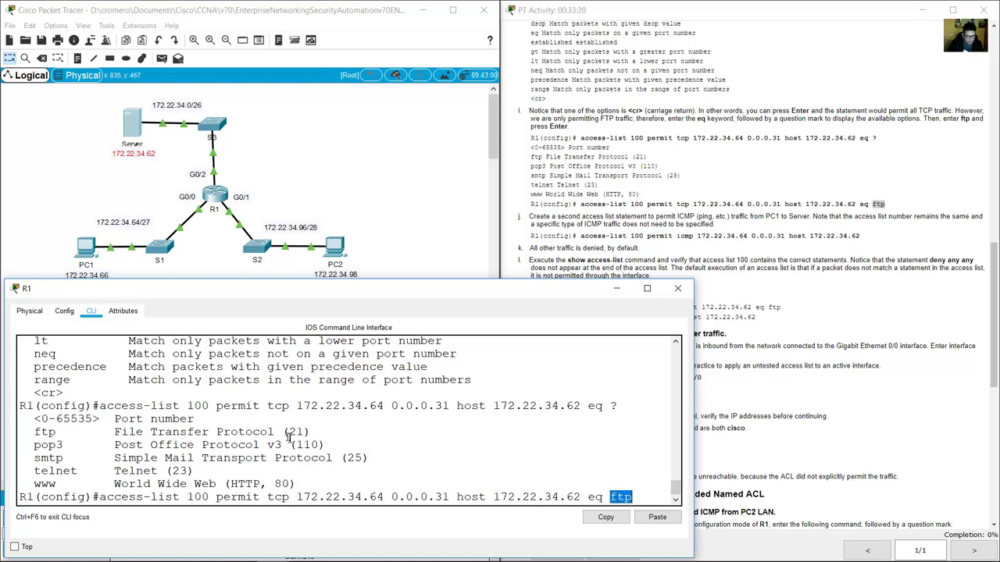
drag(289, 431, 309, 432)
click(629, 498)
Recheck the tcp protocol, source network and destination host, then enter the FTP permit statement.
drag(450, 497, 267, 504)
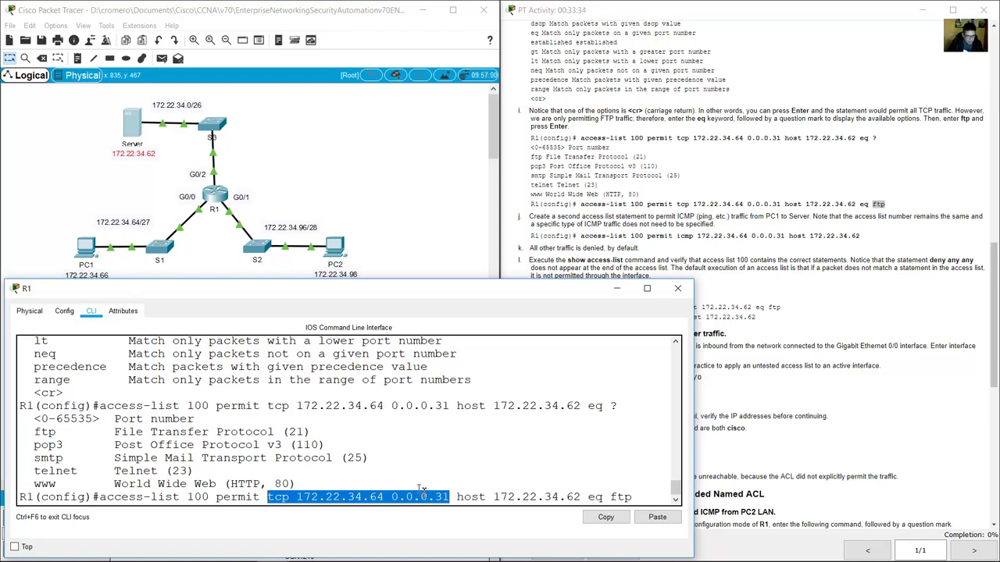
click(286, 499)
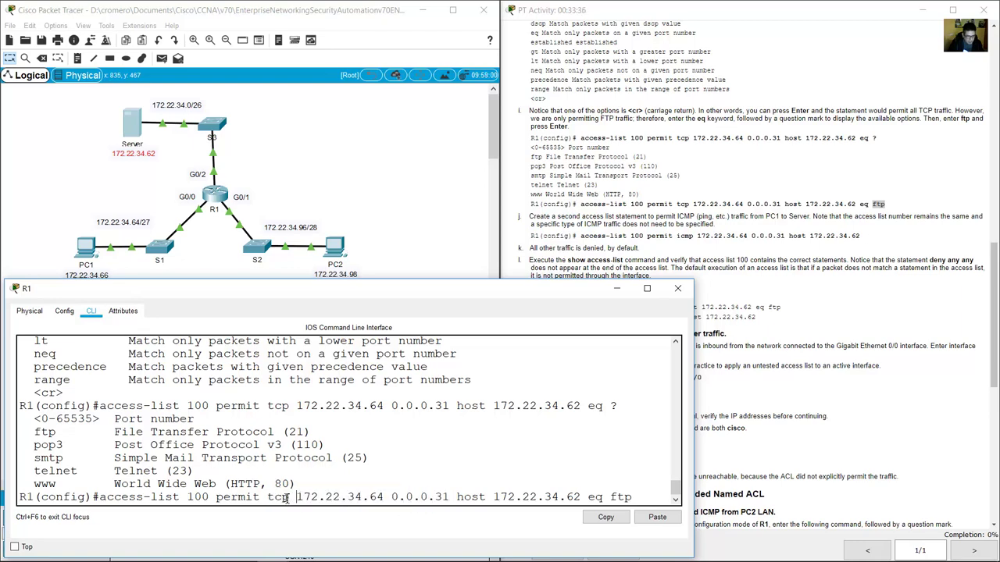
double_click(269, 498)
click(484, 496)
drag(458, 498, 634, 498)
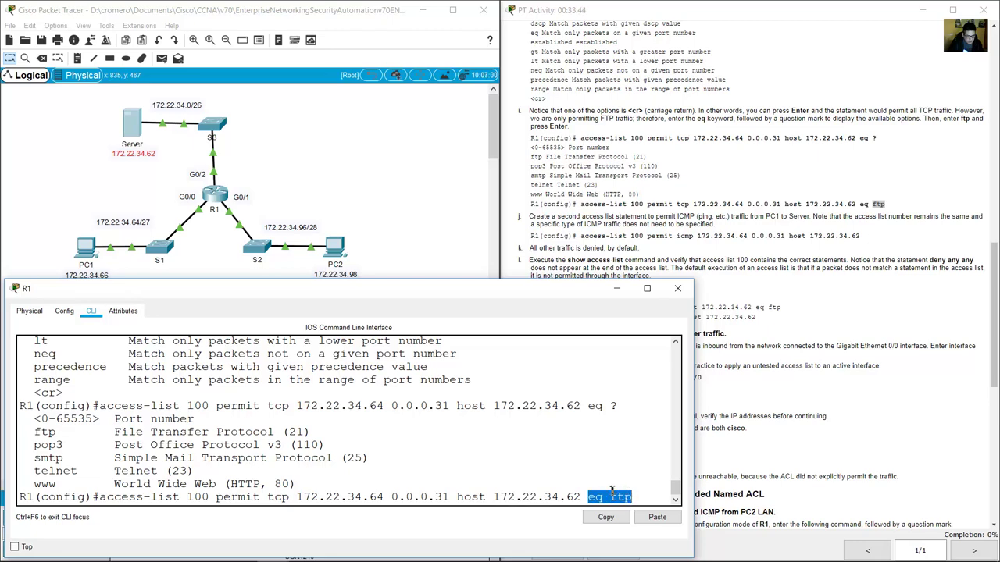
drag(308, 431, 35, 432)
click(607, 517)
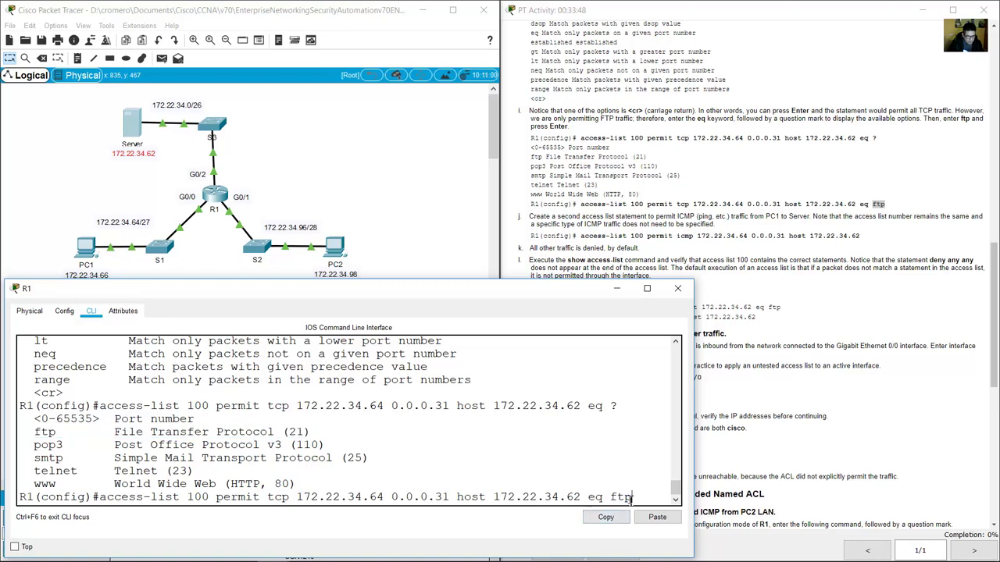
key(Return)
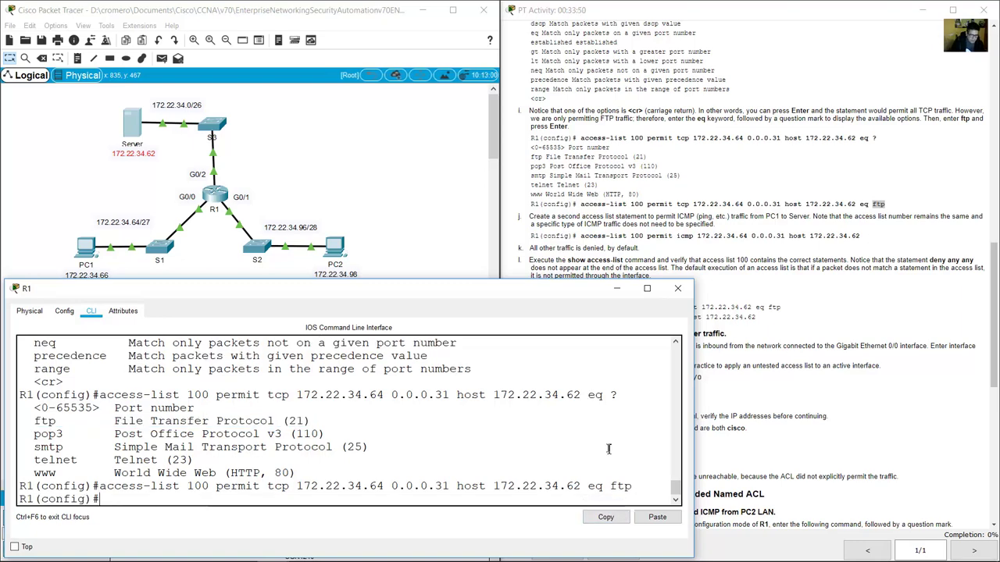
Read step j's ICMP notes on keeping list number 100 and its example access-list command.
click(803, 387)
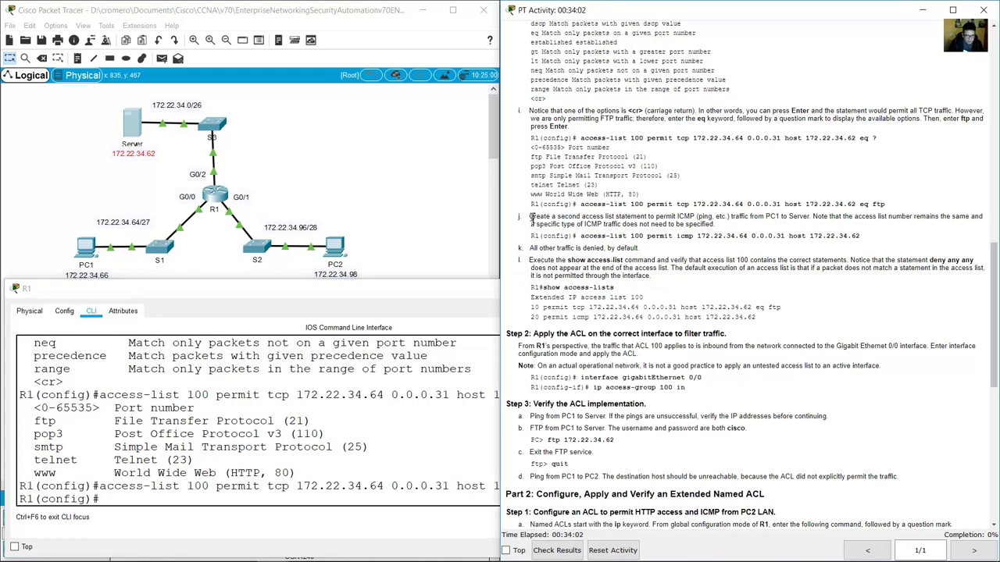
drag(529, 216, 809, 217)
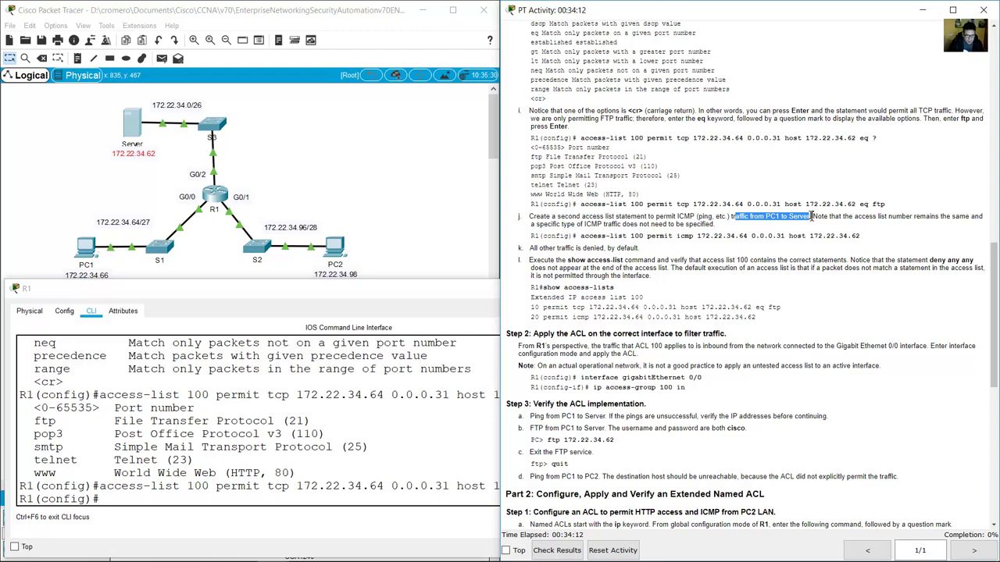
click(813, 216)
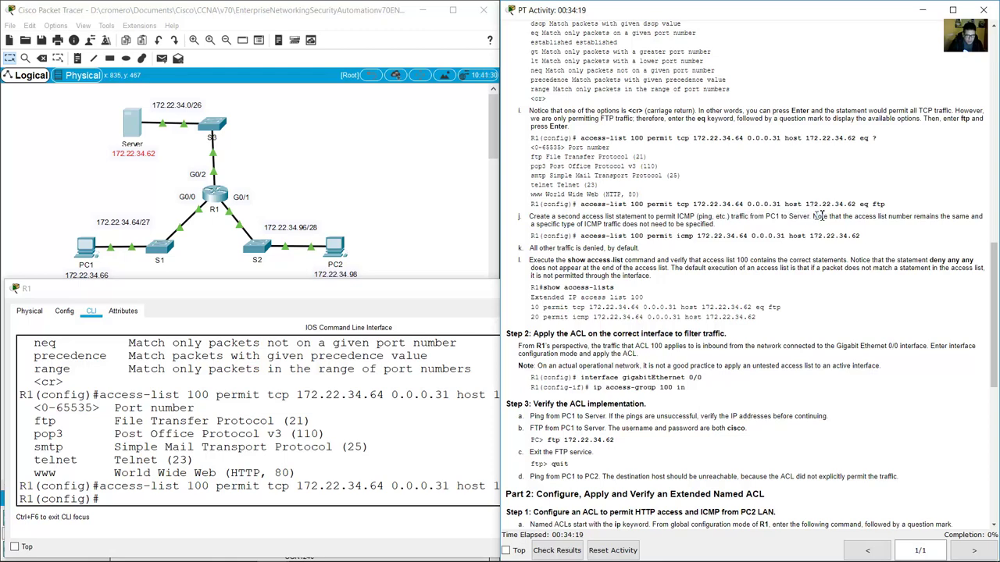
drag(818, 216, 975, 217)
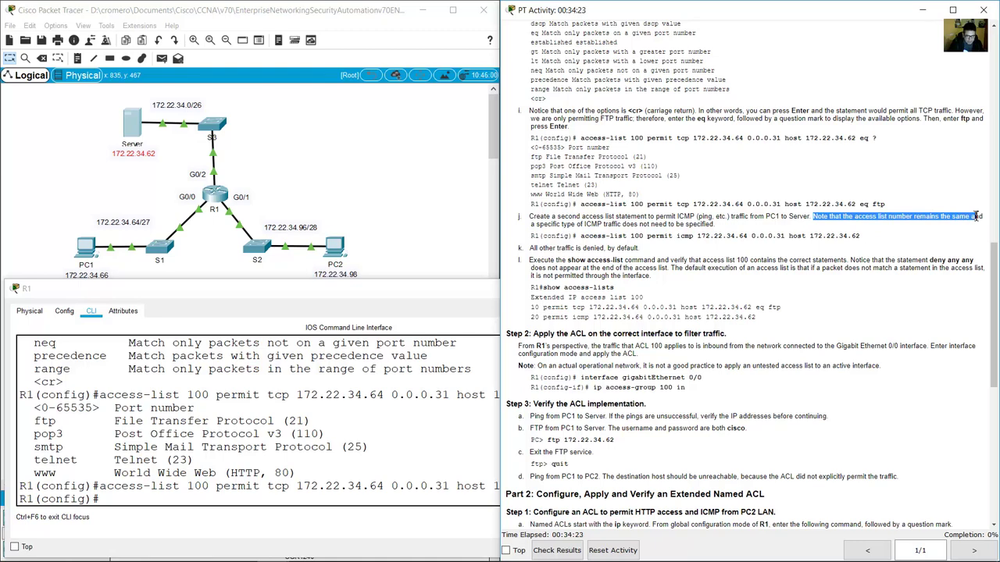
drag(976, 216, 718, 226)
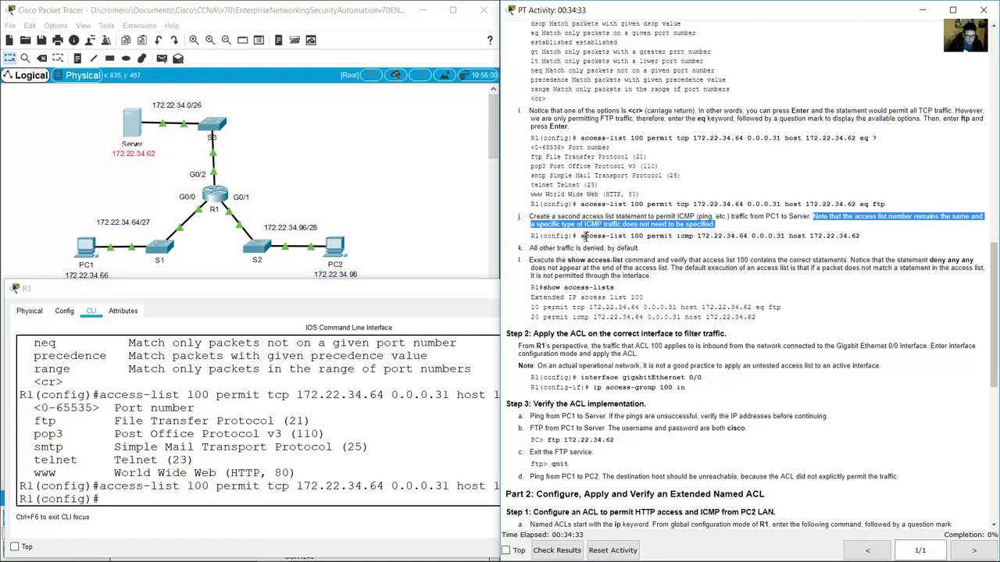
drag(584, 236, 644, 236)
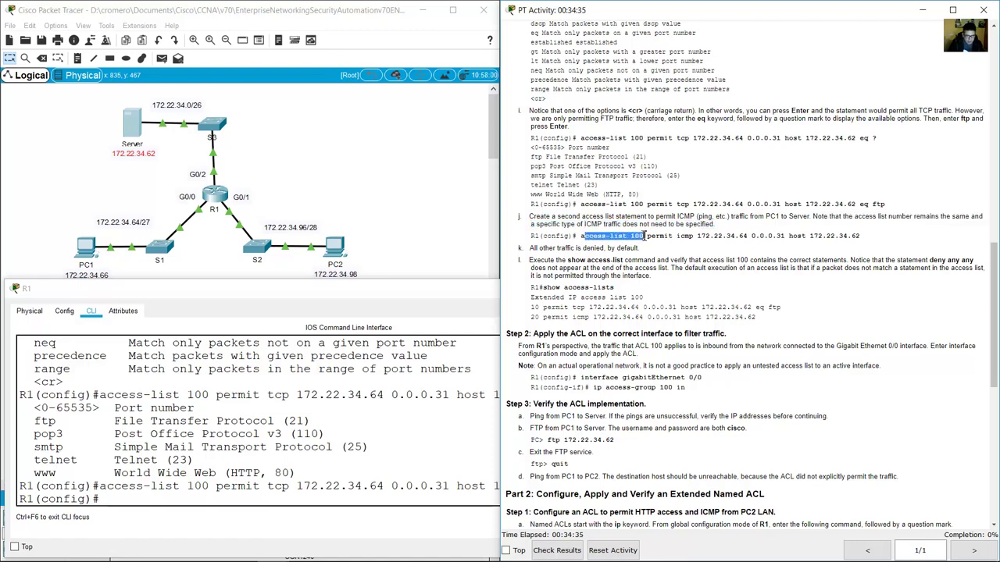
Start typing the ICMP statement: access-list 100 permit icmp with source network 172.22.34.64.
click(364, 344)
text(acce)
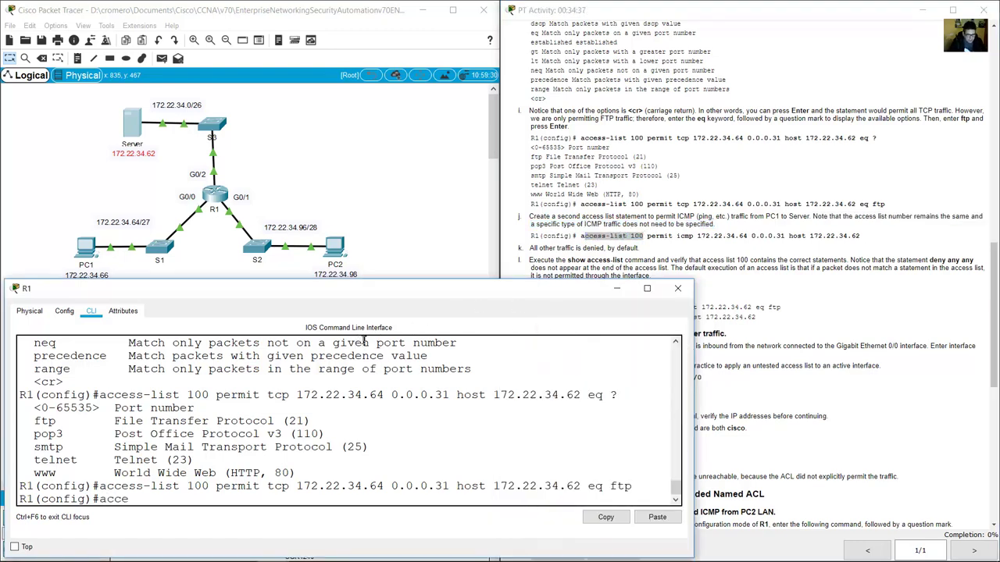
text(ss-list 100)
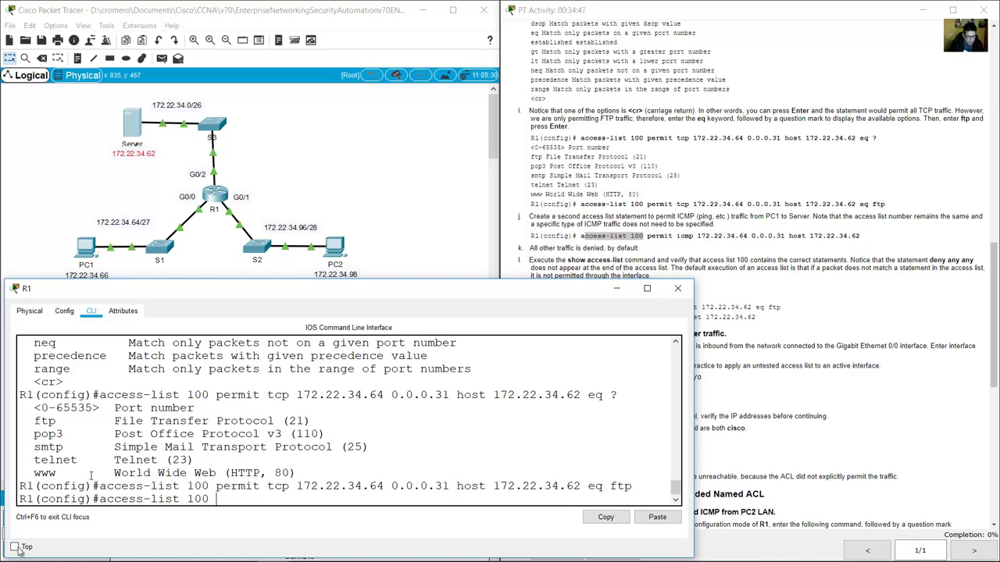
click(225, 497)
text(o)
text(ermit icmp)
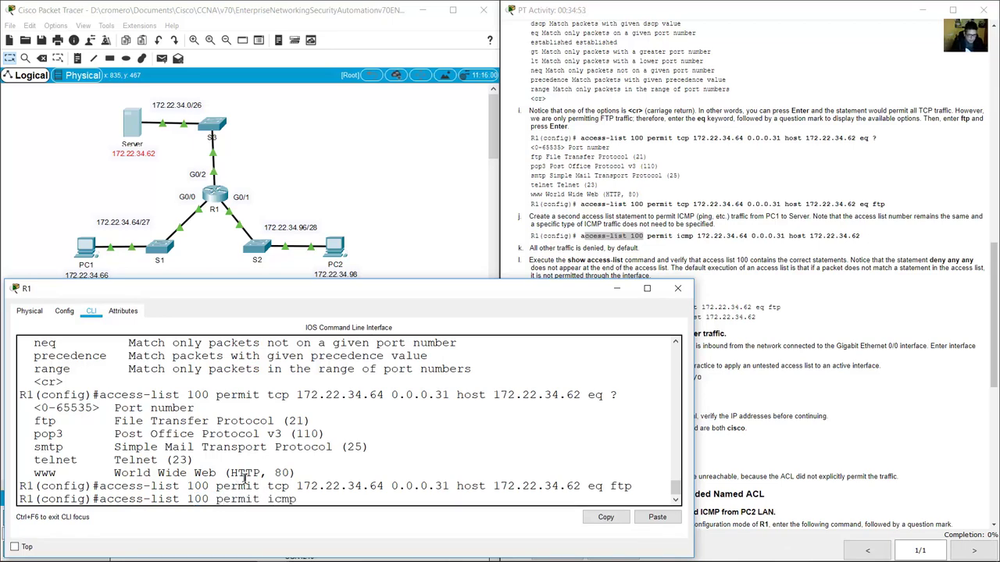
drag(297, 485, 450, 487)
click(348, 460)
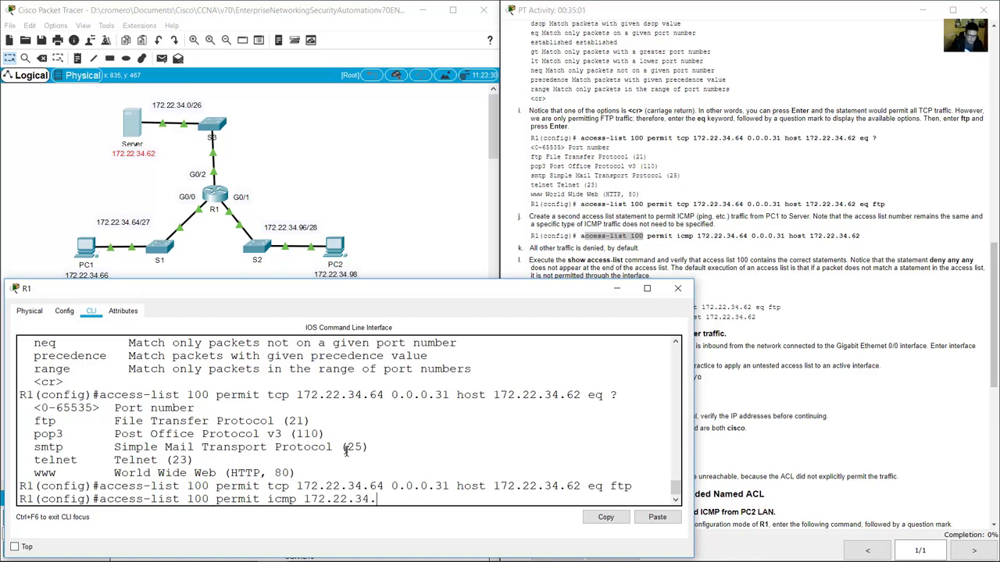
Complete wildcard 0.0.0.31 and host 172.22.34.62, then enter the ICMP permit statement.
text(.0.0.31)
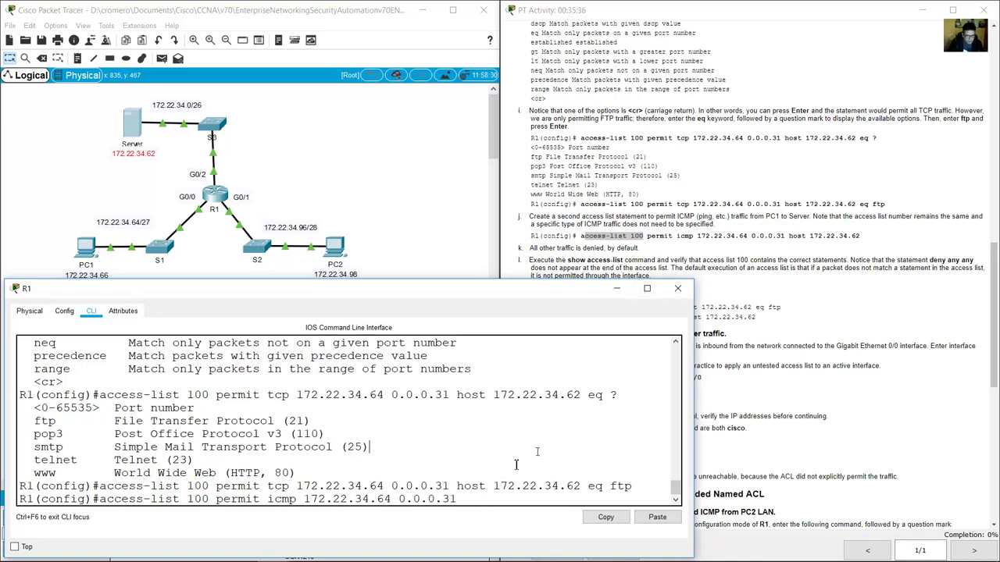
drag(456, 486, 582, 486)
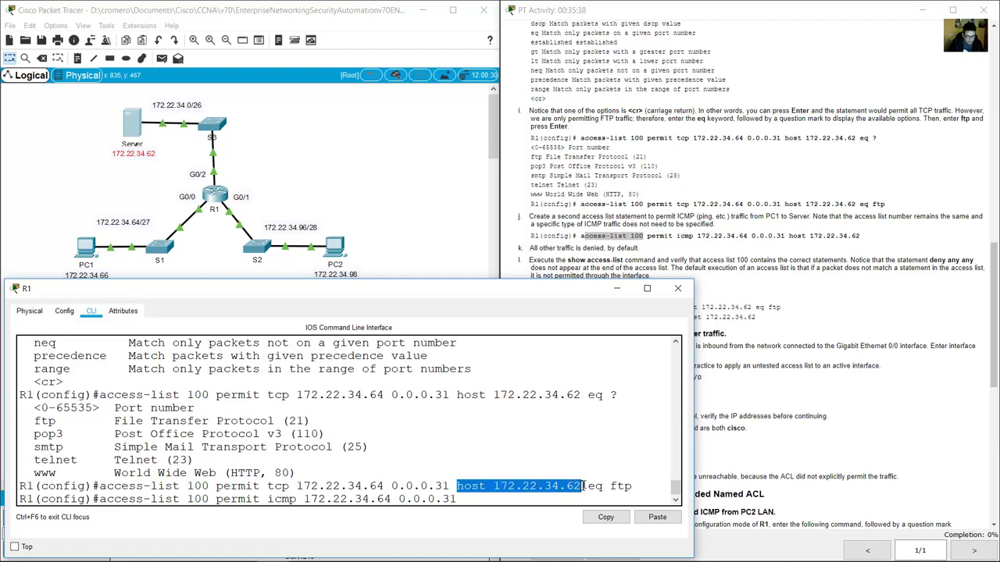
click(510, 500)
text(host )
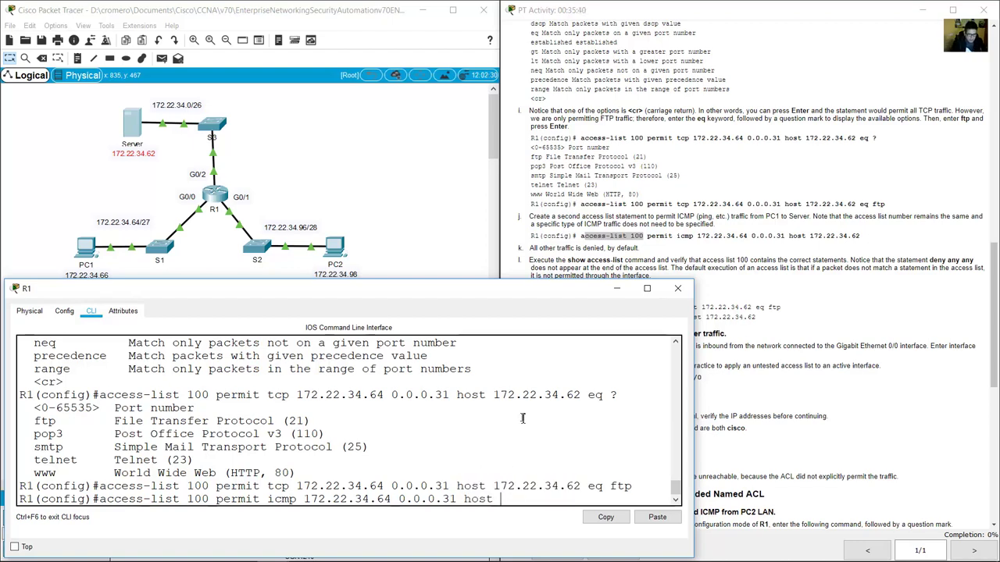
text(172.22.34.62)
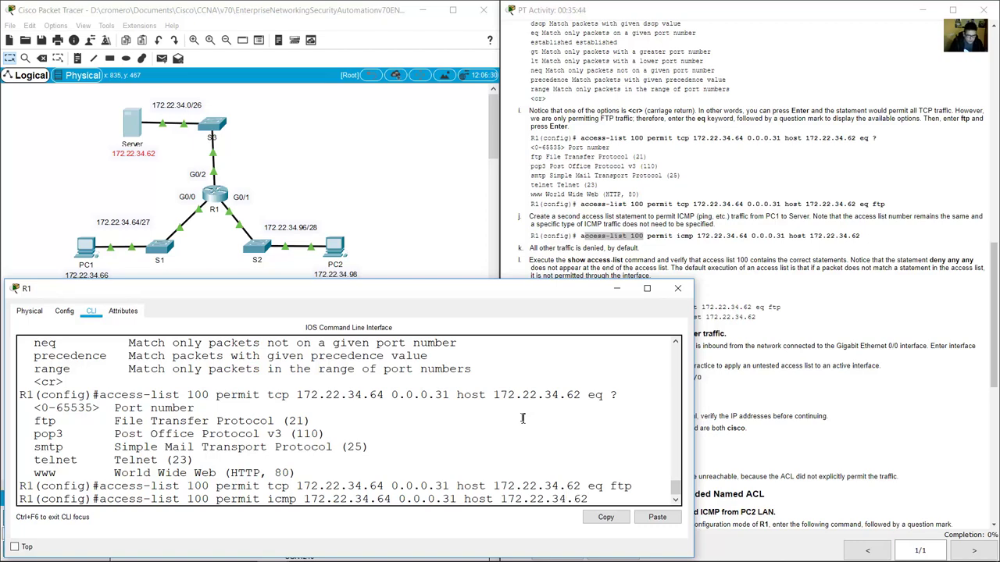
key(Return)
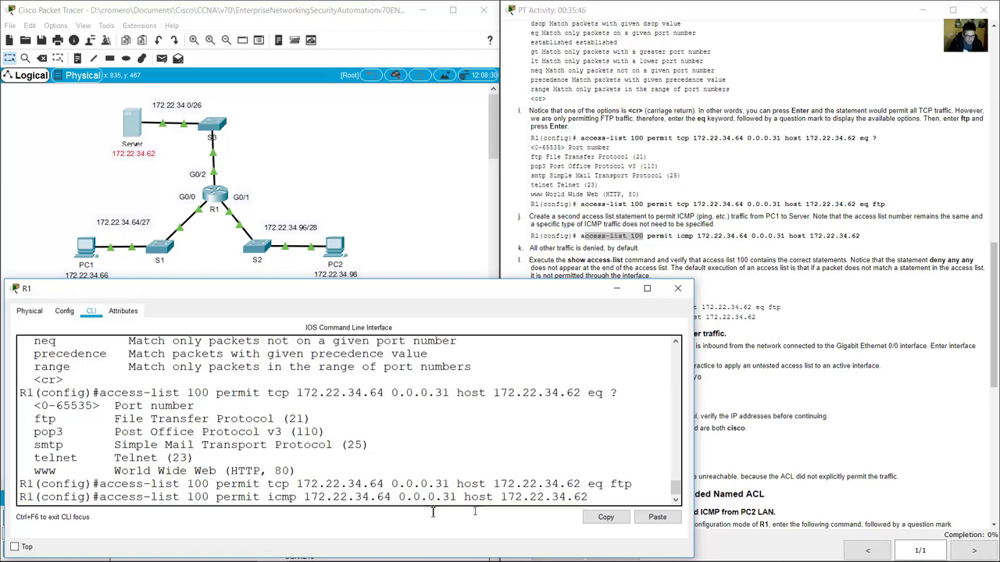
drag(587, 498, 292, 500)
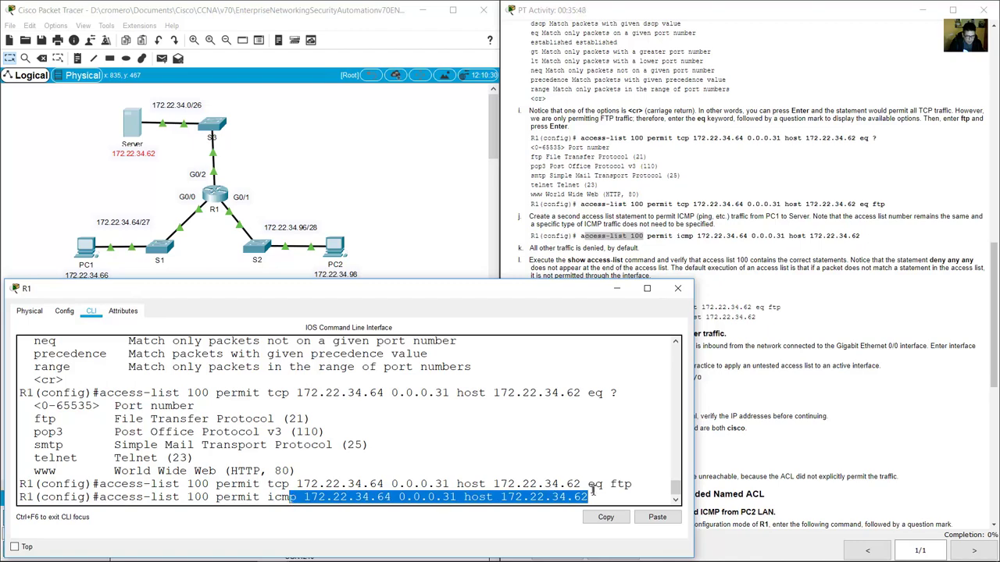
click(593, 489)
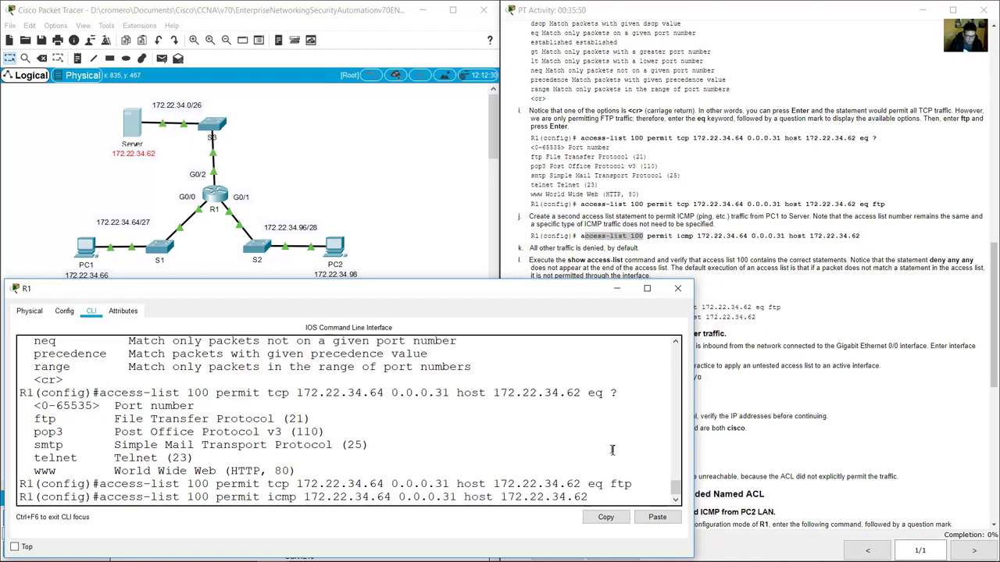
key(Return)
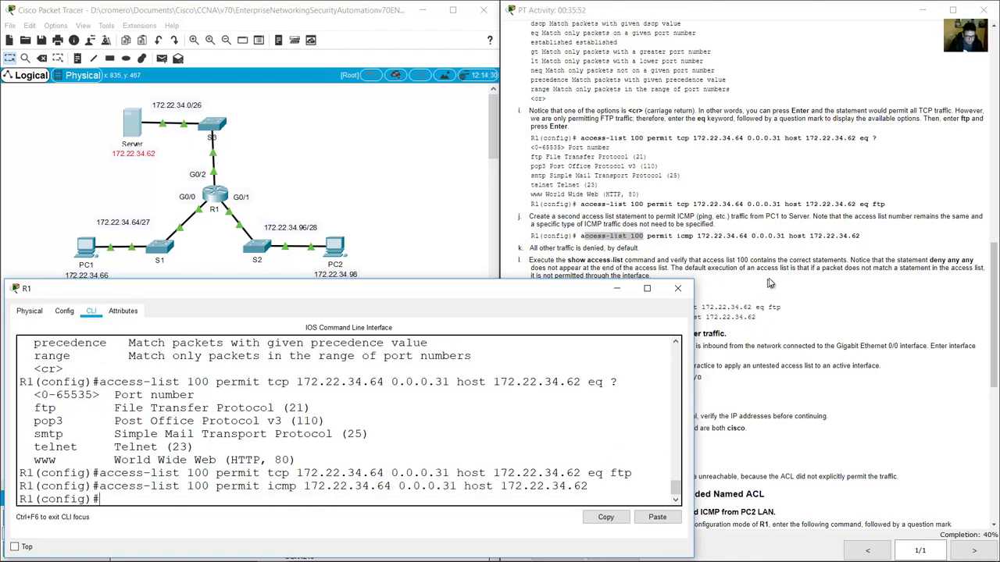
click(756, 251)
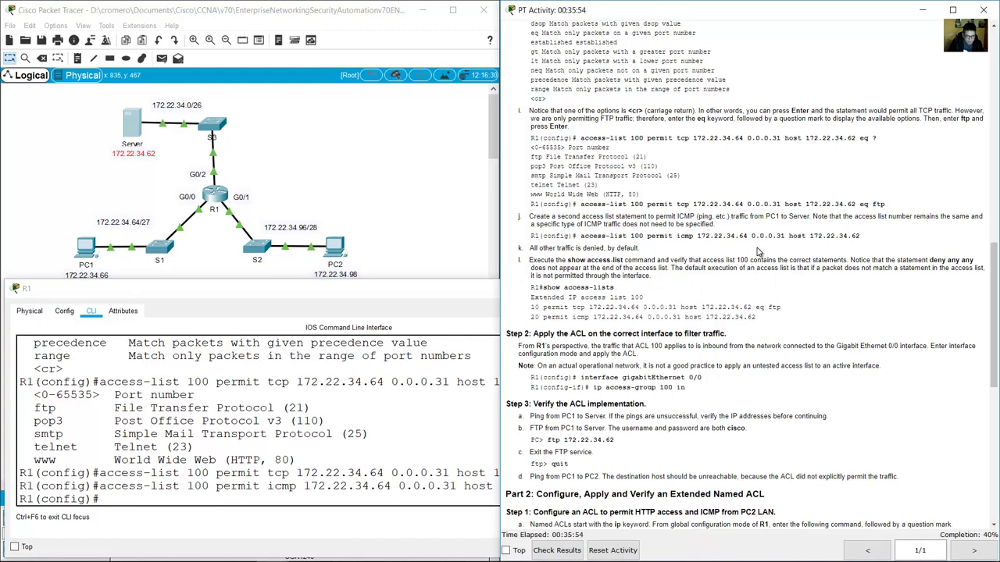
scroll(756, 253, down, 1)
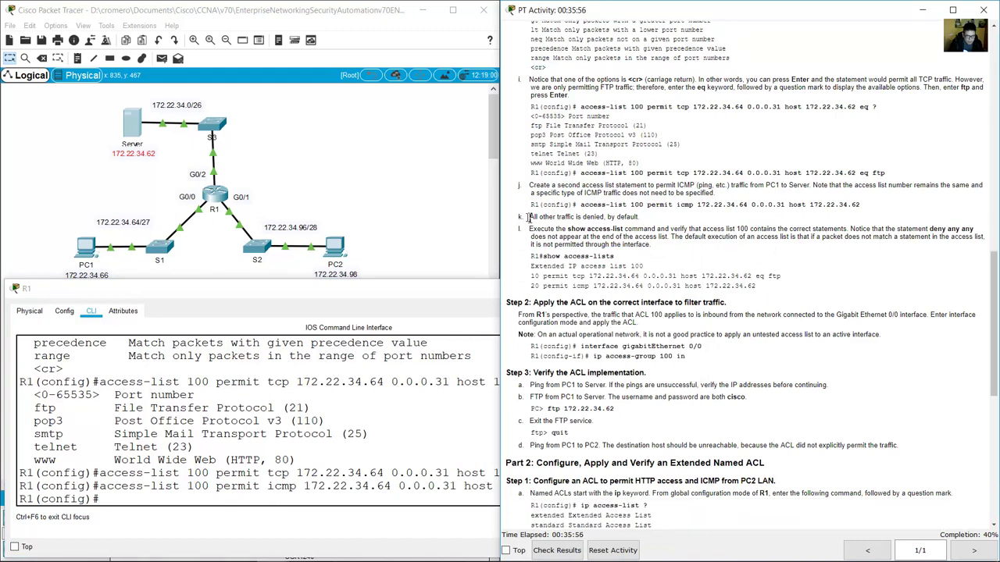
drag(549, 218, 641, 219)
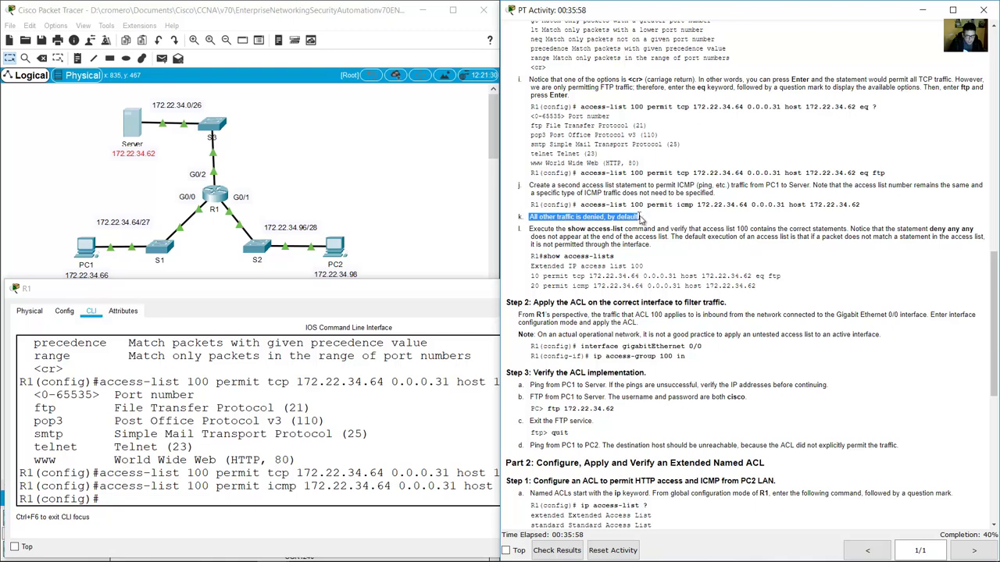
click(192, 480)
drag(121, 473, 598, 488)
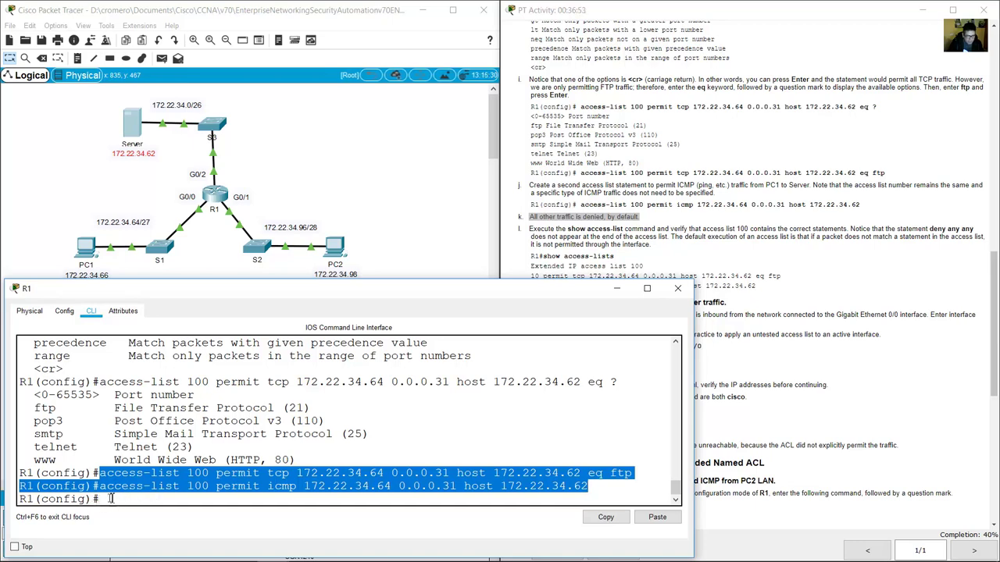
click(555, 238)
drag(531, 228, 645, 229)
click(345, 521)
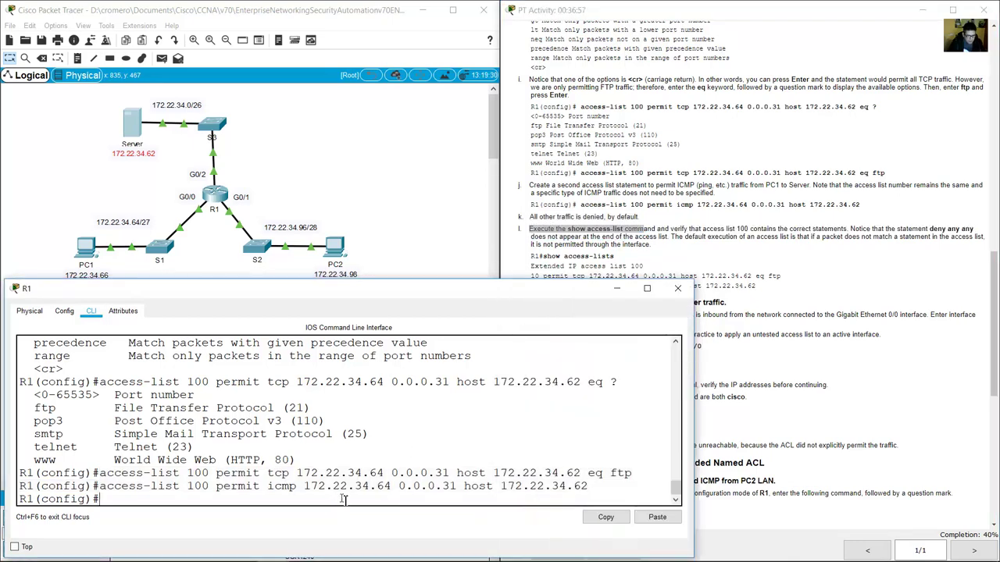
Exit configuration mode with end and run show access-list to confirm the FTP and ICMP entries.
text(end)
key(Return)
text(show)
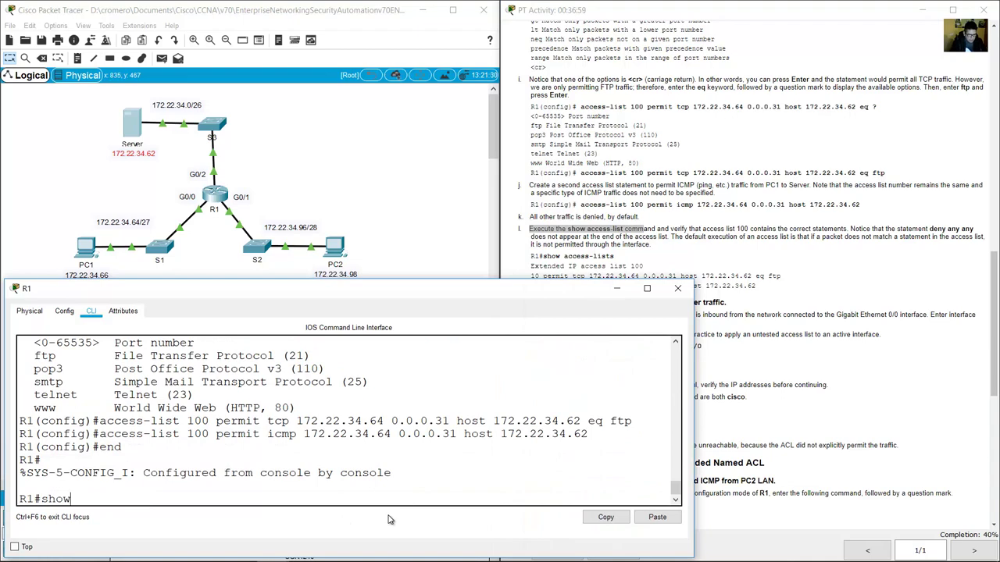
text( access-list)
key(Return)
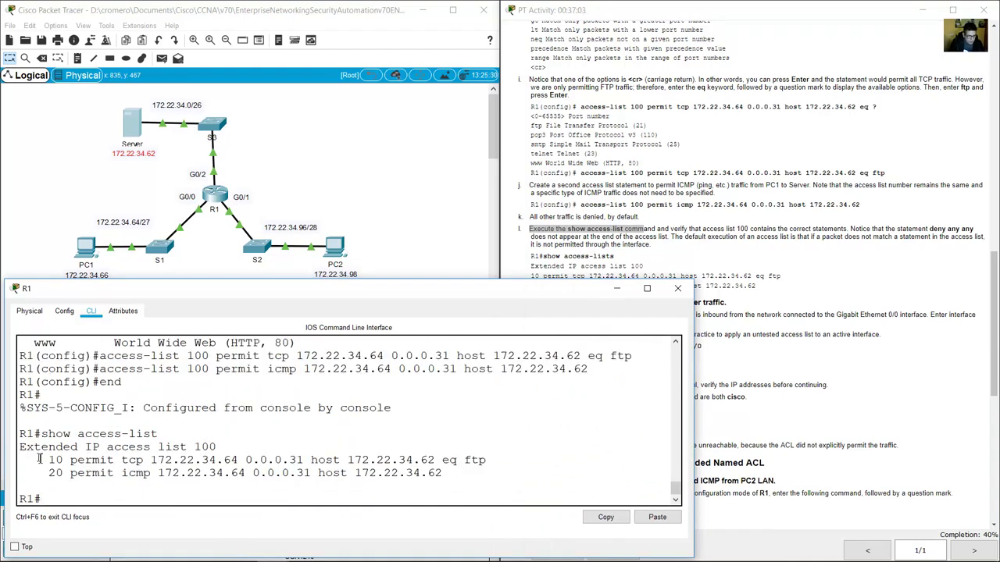
drag(39, 458, 442, 475)
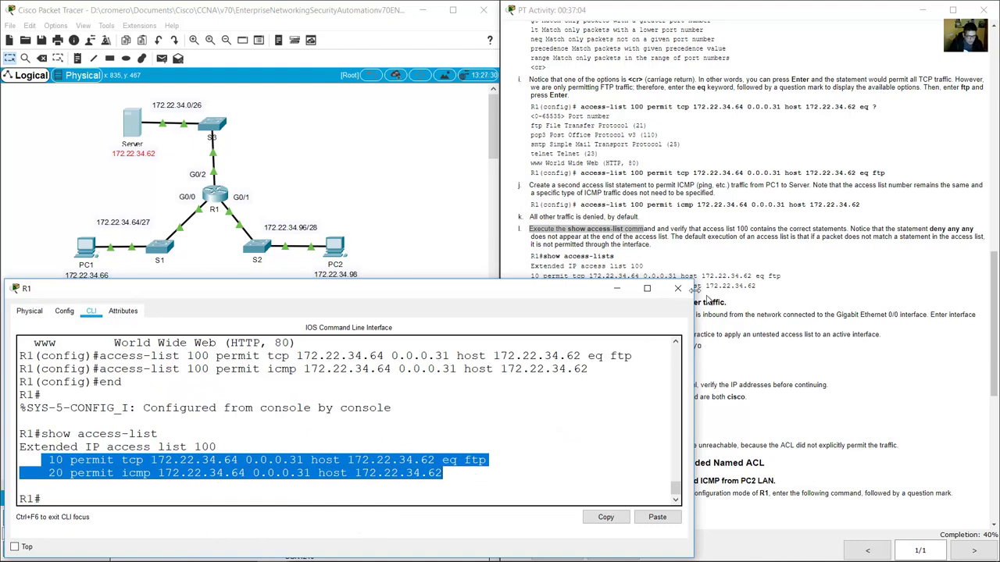
Read the implicit deny any any note and the Step 2 heading on applying the ACL.
click(716, 236)
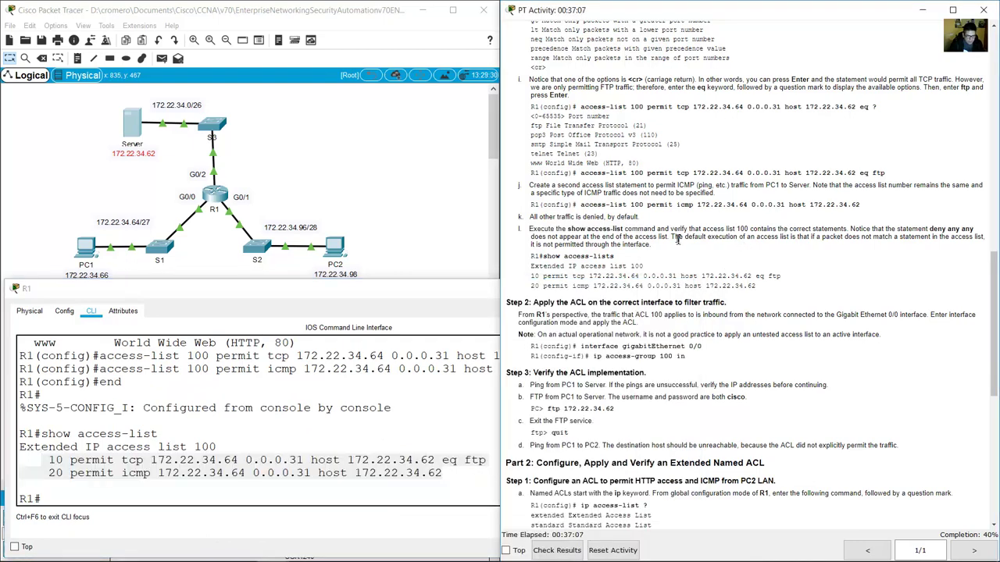
drag(887, 228, 981, 237)
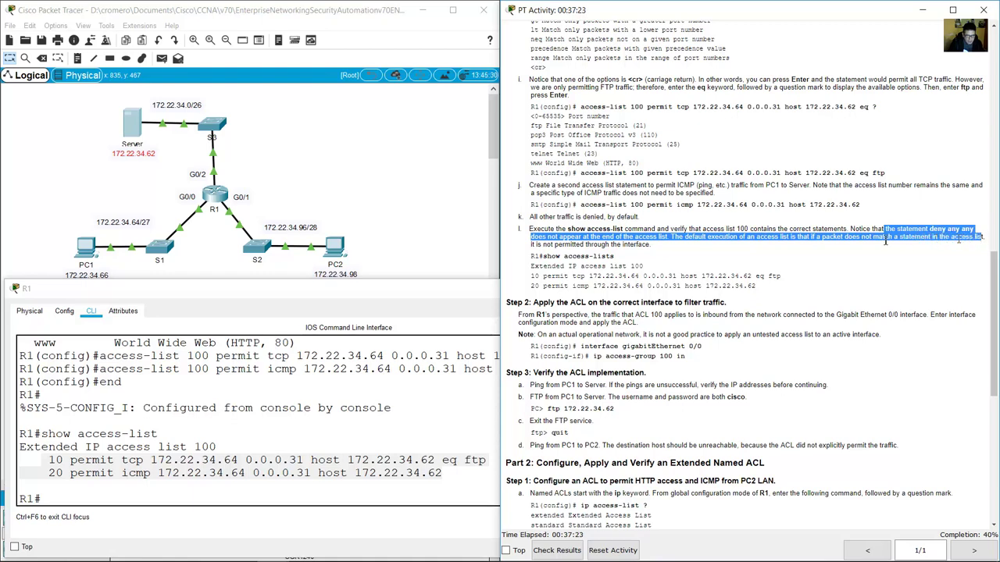
drag(885, 242, 650, 245)
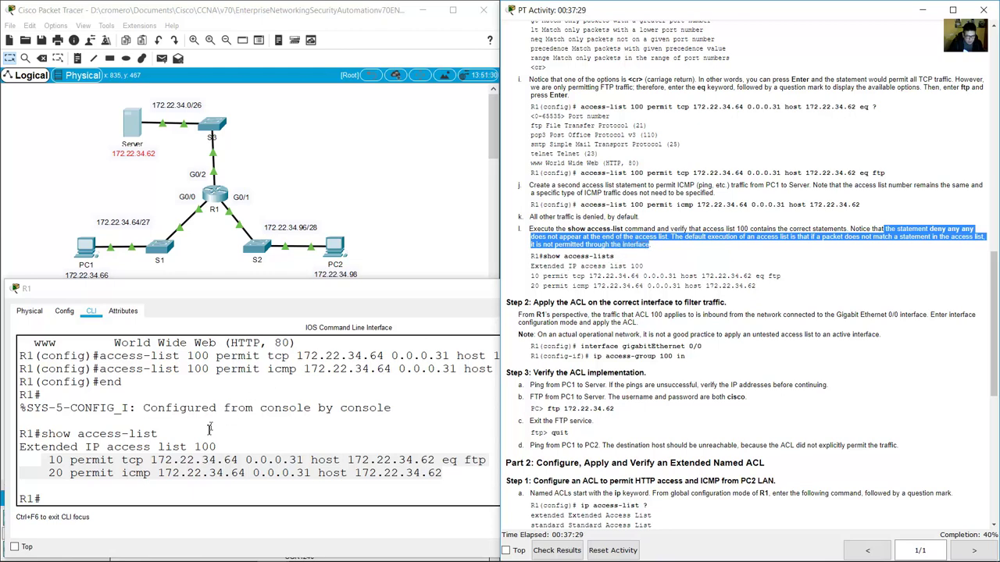
click(176, 460)
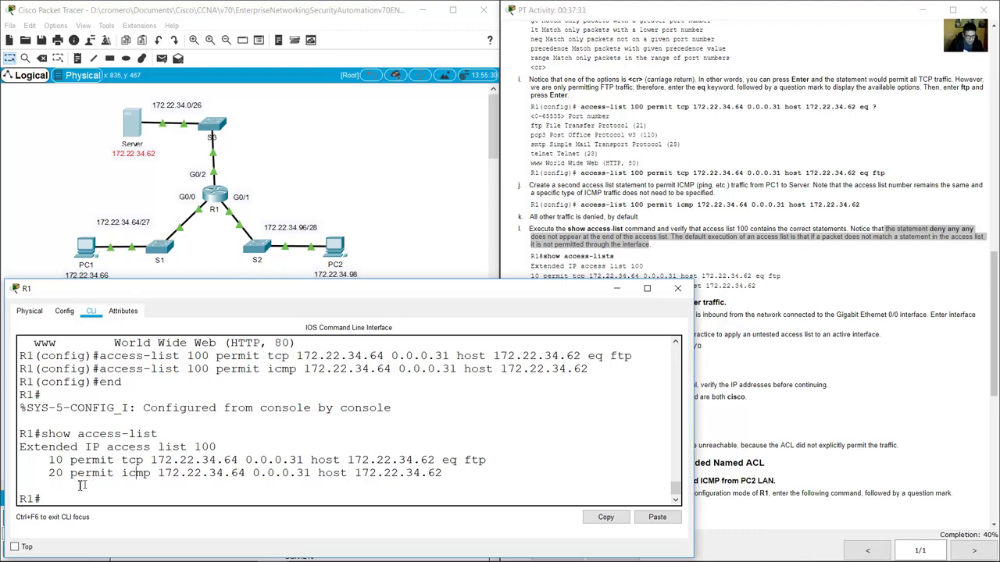
click(750, 316)
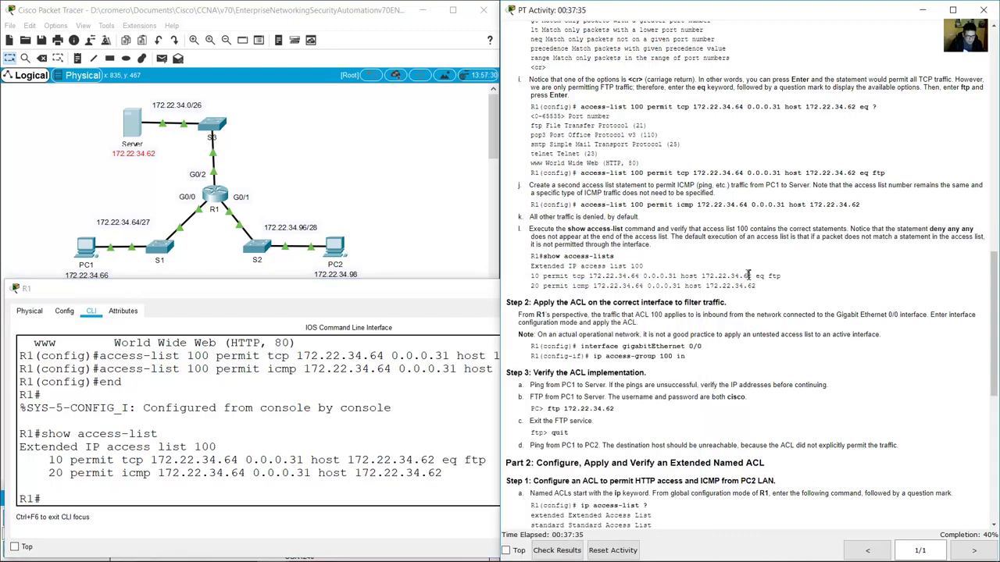
scroll(596, 310, down, 6)
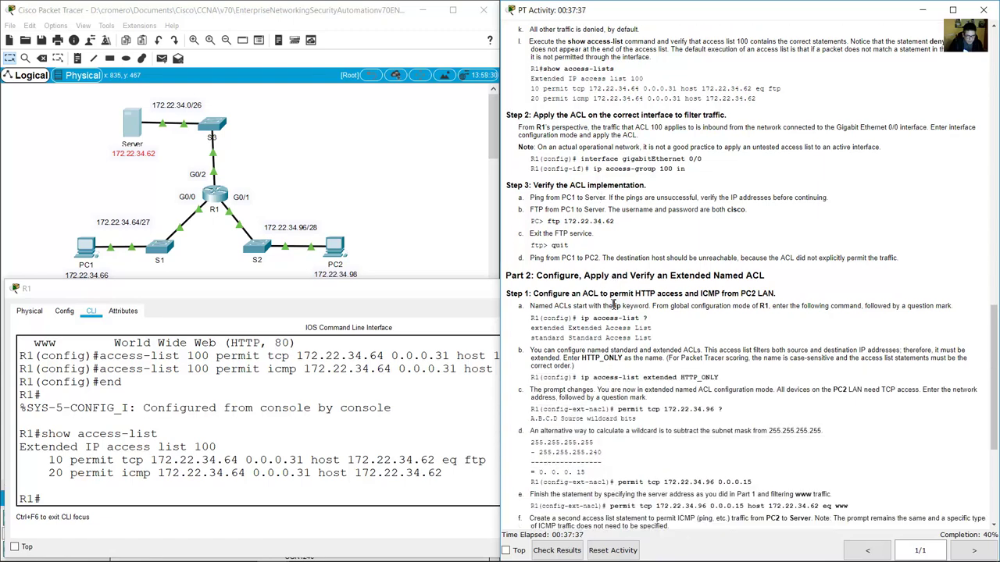
drag(537, 115, 730, 120)
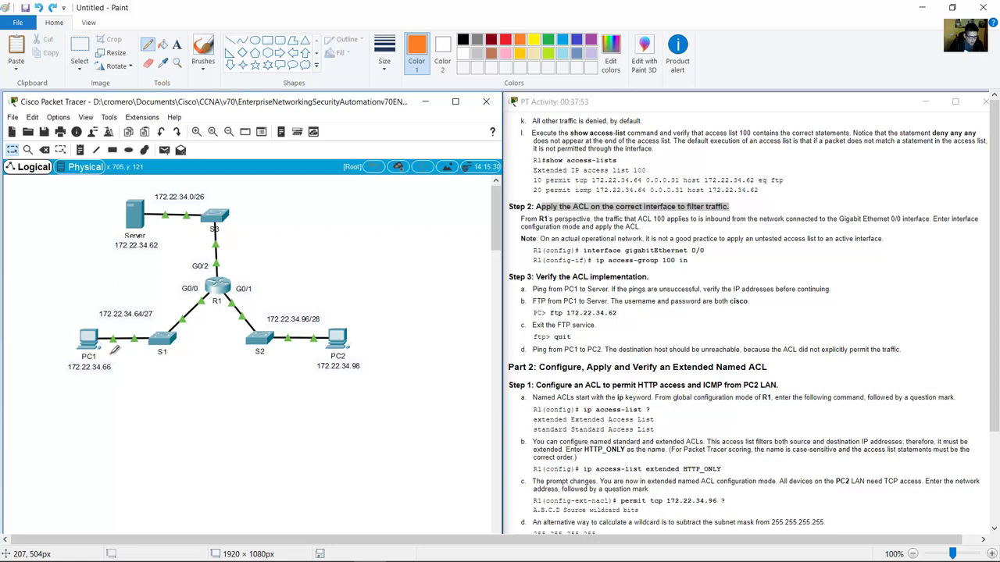
Draw the orange PC1-to-R1 path, adding and undoing blue circles on PC1's LAN, Server and G0/0.
mouse_move(111, 353)
mouse_down()
mouse_move(165, 353)
mouse_move(195, 337)
mouse_move(230, 278)
mouse_move(234, 204)
mouse_move(216, 185)
mouse_move(144, 192)
mouse_up()
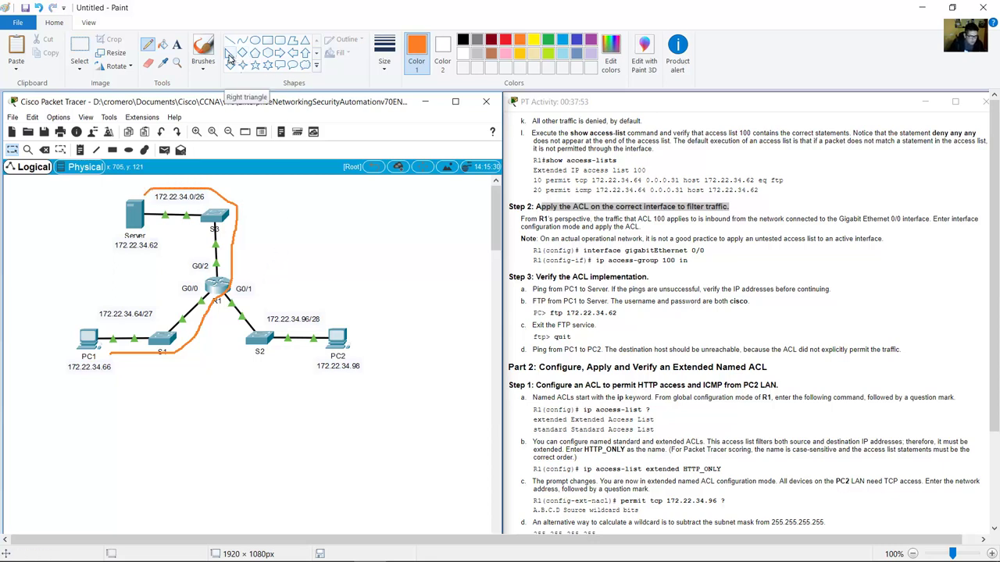
click(563, 41)
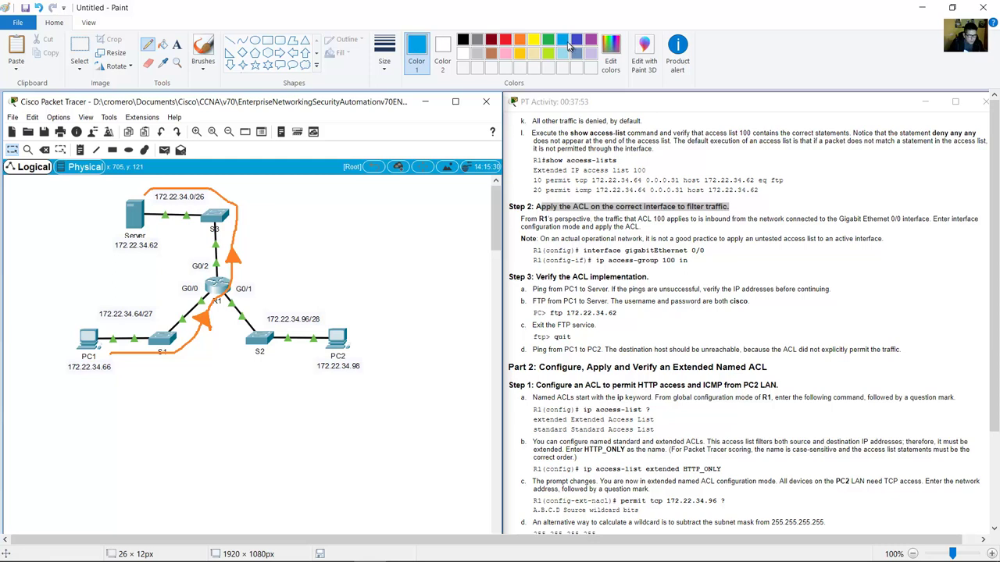
mouse_move(148, 400)
mouse_down()
mouse_move(172, 344)
mouse_move(128, 288)
mouse_move(53, 330)
mouse_move(107, 404)
mouse_move(156, 397)
mouse_up()
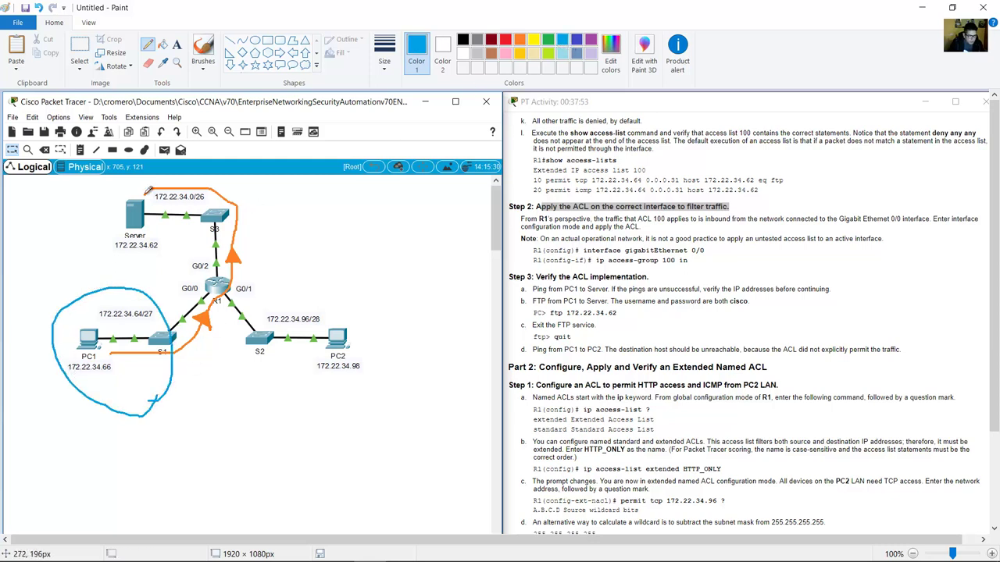
mouse_move(142, 192)
mouse_down()
mouse_move(115, 212)
mouse_move(117, 248)
mouse_move(137, 249)
mouse_move(155, 226)
mouse_move(145, 188)
mouse_up()
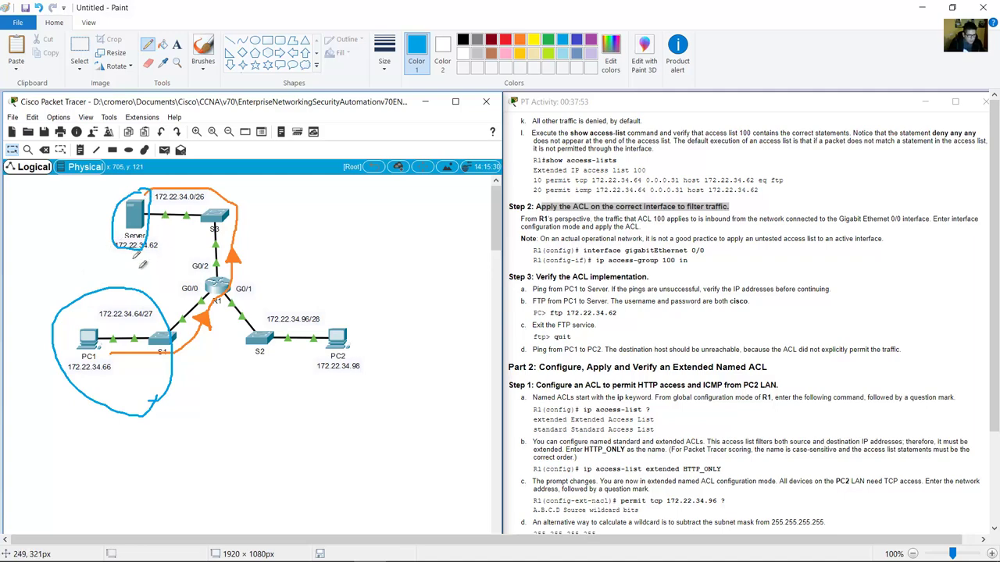
key(ctrl+z)
key(ctrl+z)
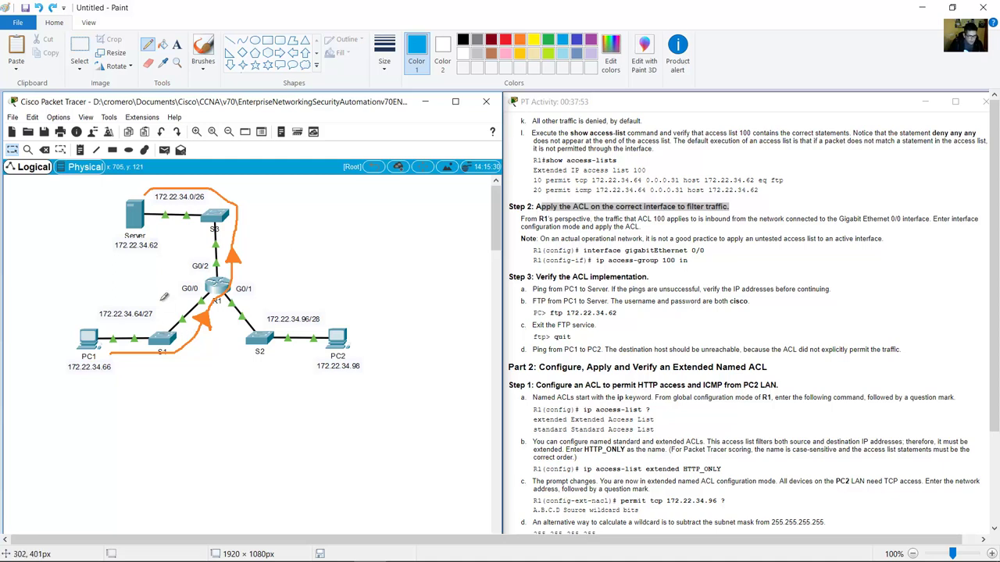
mouse_move(161, 298)
mouse_down()
mouse_move(110, 285)
mouse_move(52, 352)
mouse_move(138, 369)
mouse_move(150, 284)
mouse_up()
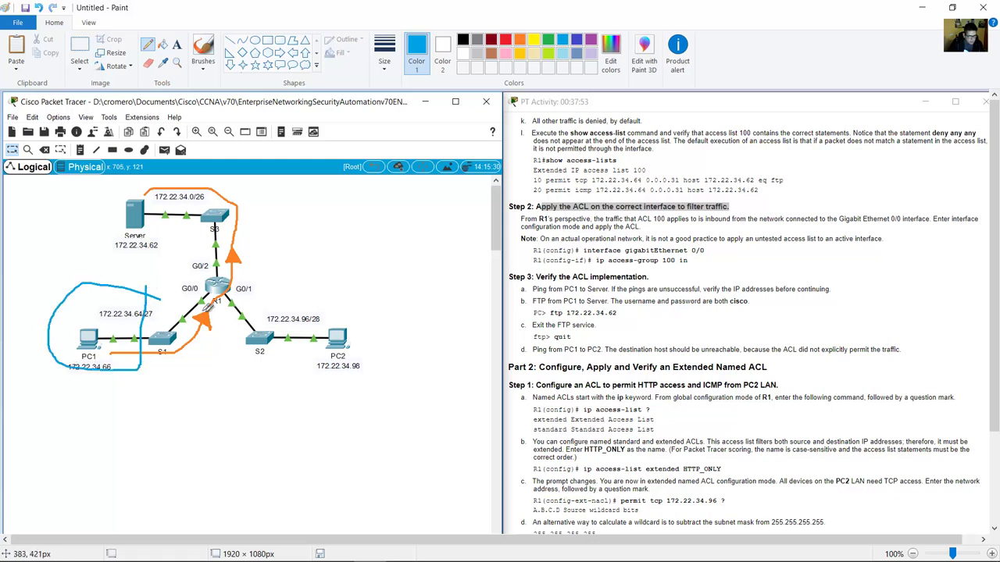
mouse_move(217, 310)
mouse_down()
mouse_move(198, 287)
mouse_move(178, 316)
mouse_move(210, 334)
mouse_move(222, 316)
mouse_up()
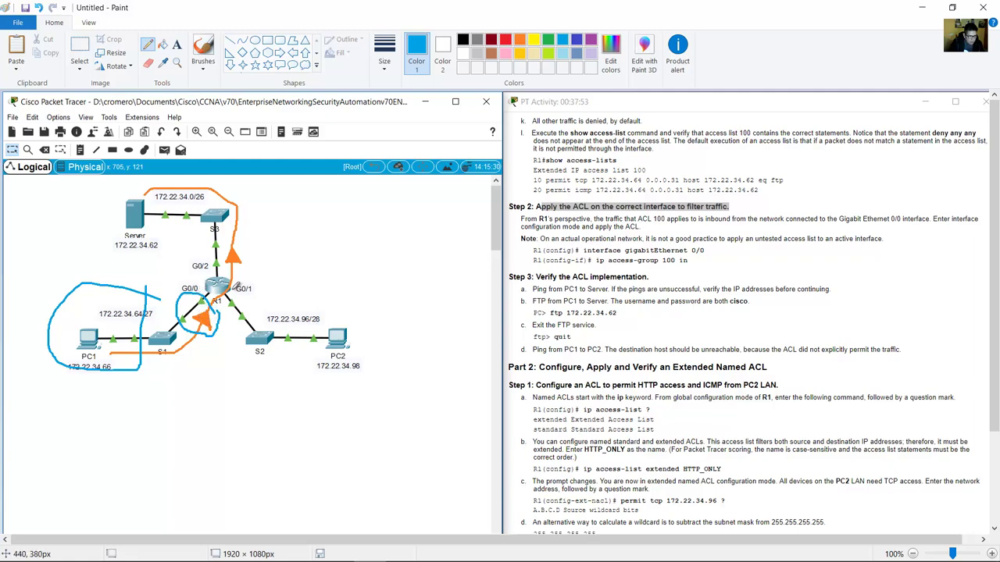
key(ctrl+z)
key(ctrl+z)
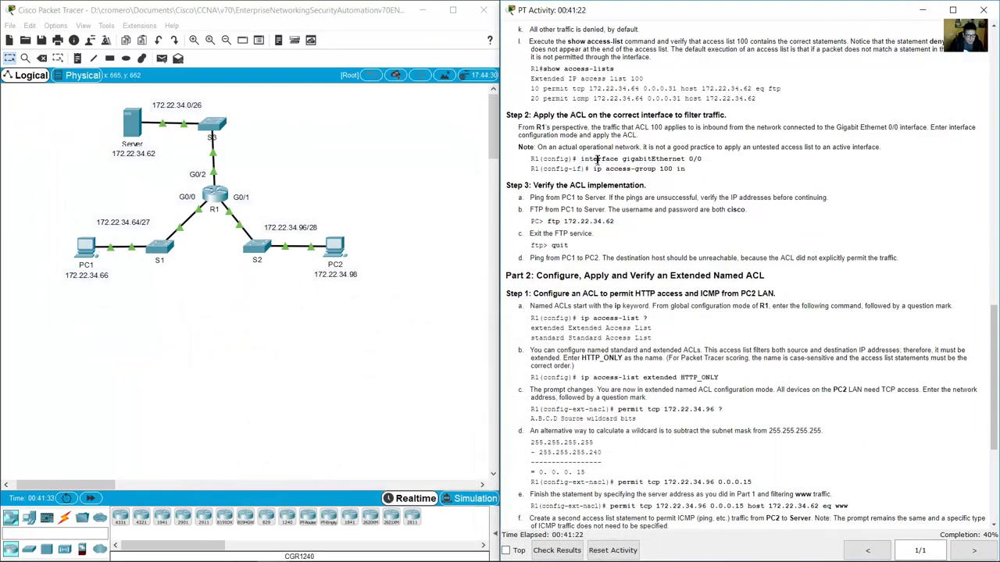
Read Step 2's interface gigabitEthernet 0/0 and ip access-group 100 in commands for inbound traffic.
drag(592, 158, 709, 160)
drag(590, 169, 674, 169)
drag(597, 127, 690, 127)
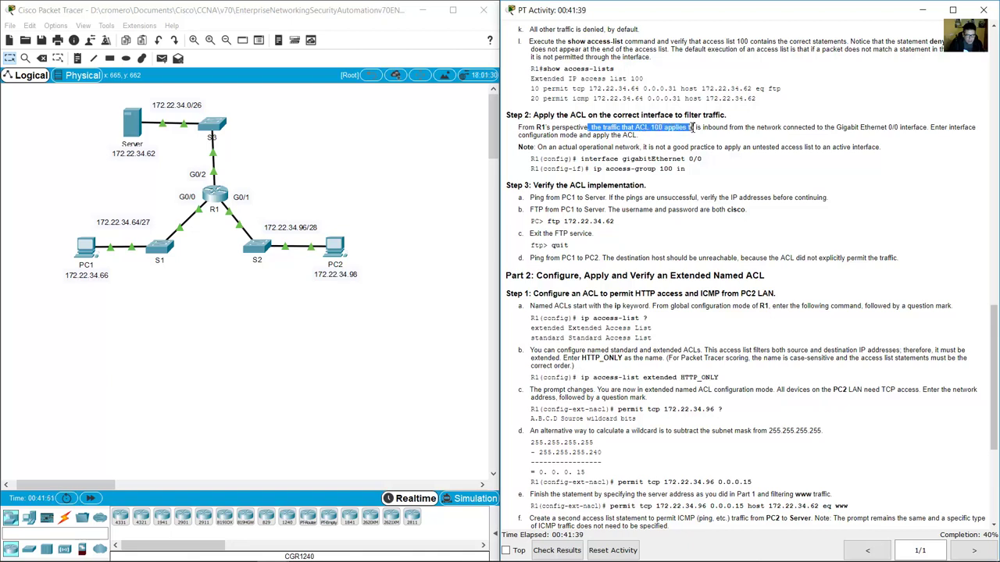
drag(725, 127, 926, 127)
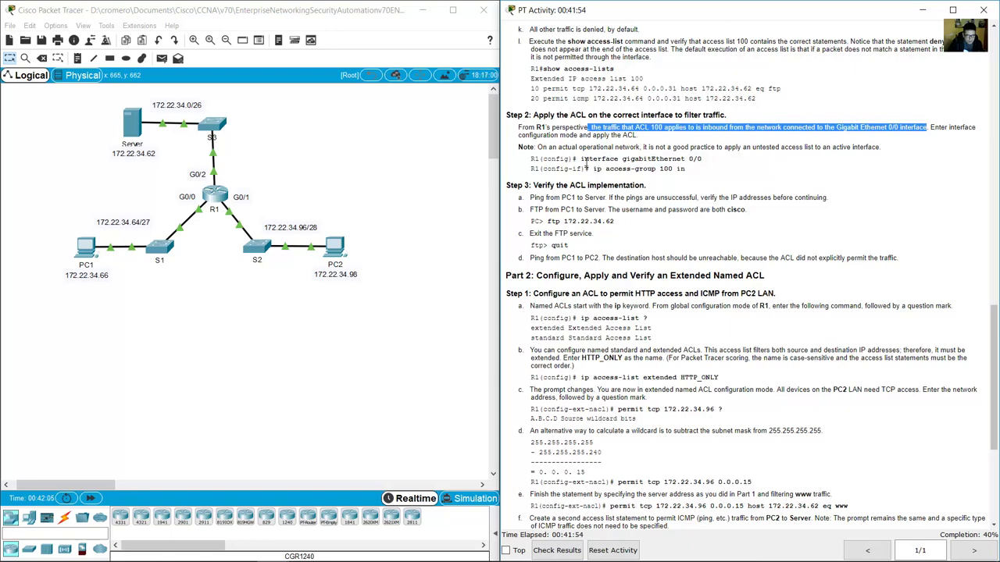
drag(581, 159, 695, 175)
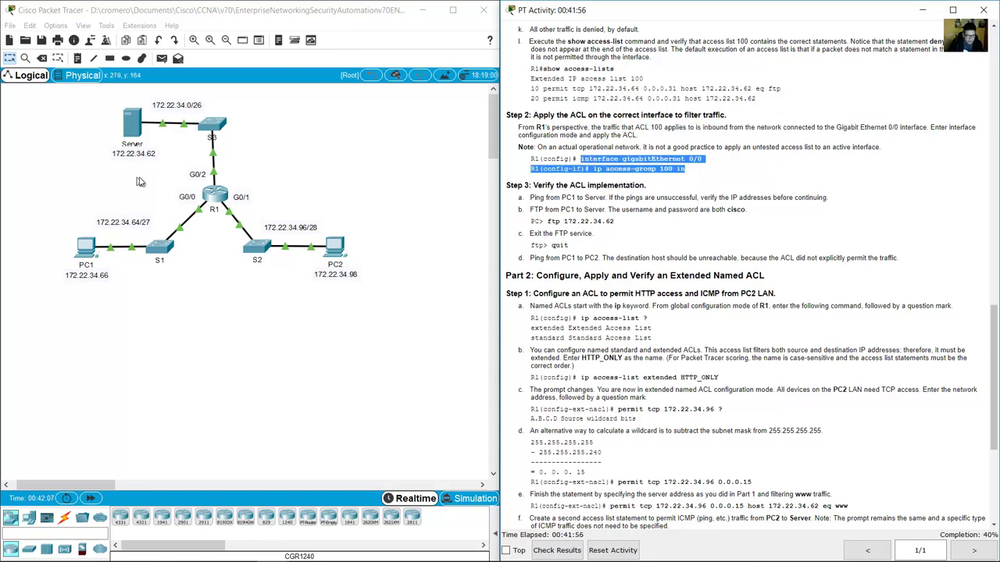
On R1, enter conf term and int g0/0, then begin typing ip access-group.
click(213, 196)
text(conf term)
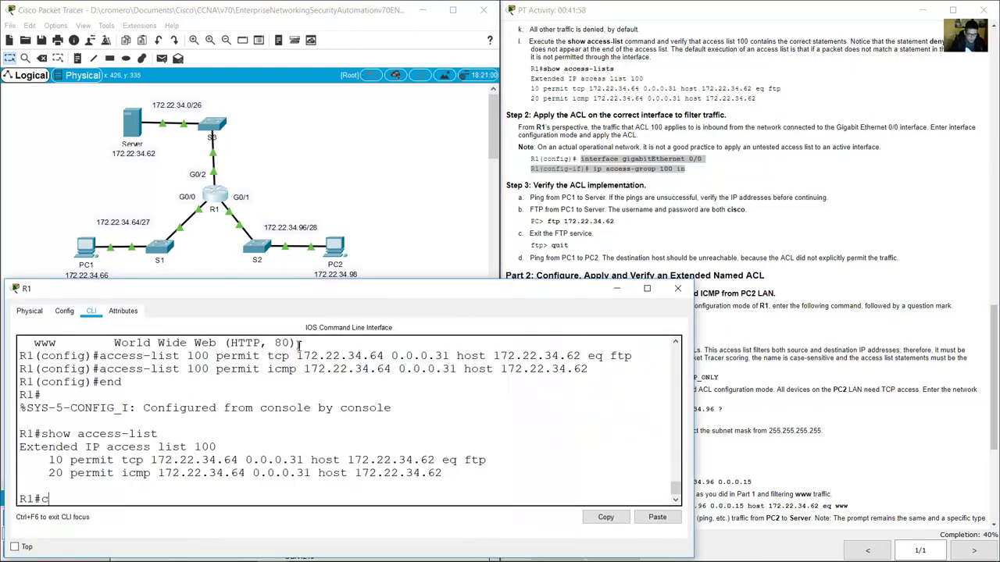
key(Return)
text(ig)#int g0/)
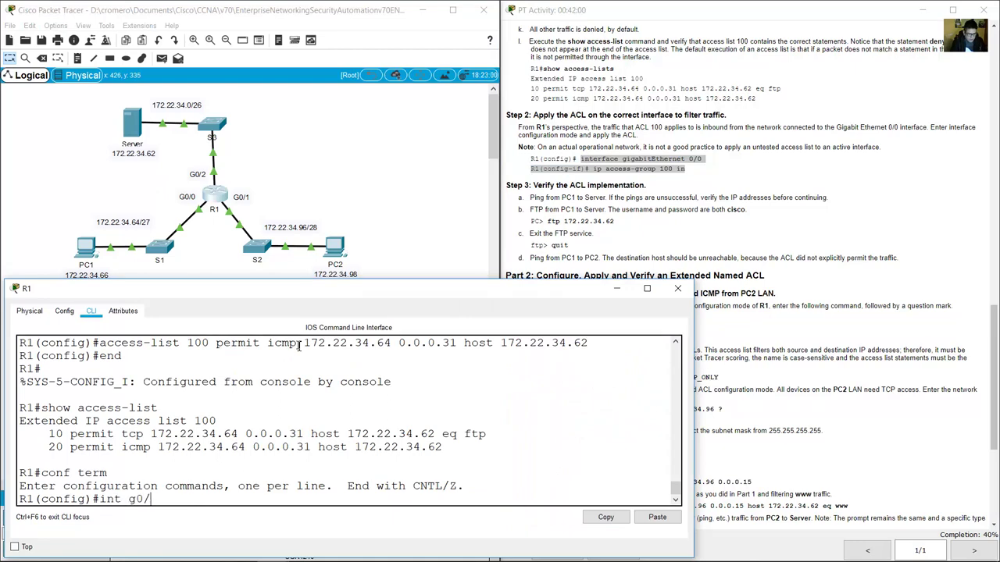
text(0)
key(Return)
text(ip access-group 100)
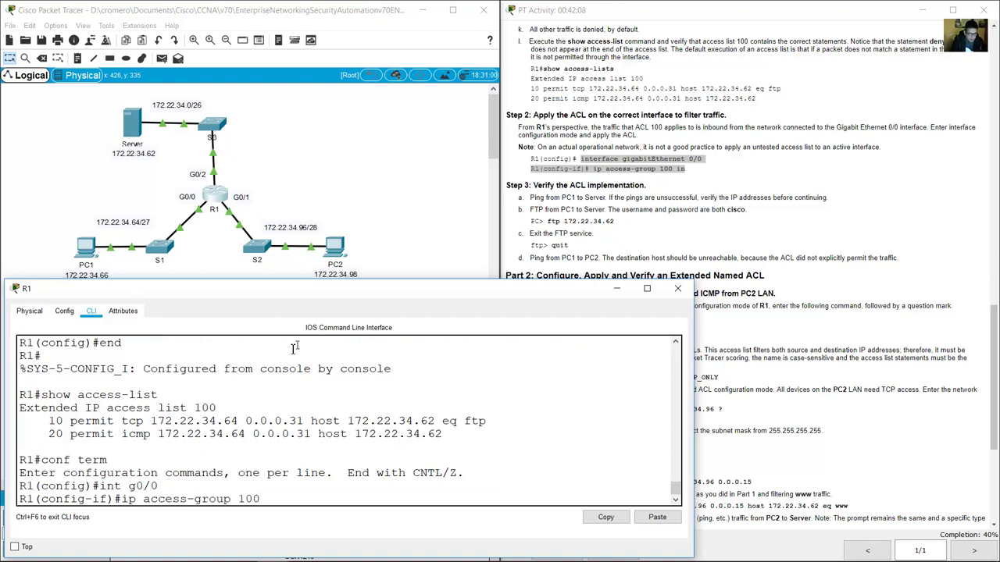
Apply access list 100 inbound on R1's G0/0 with 'ip access-group 100 in'.
drag(188, 407, 222, 405)
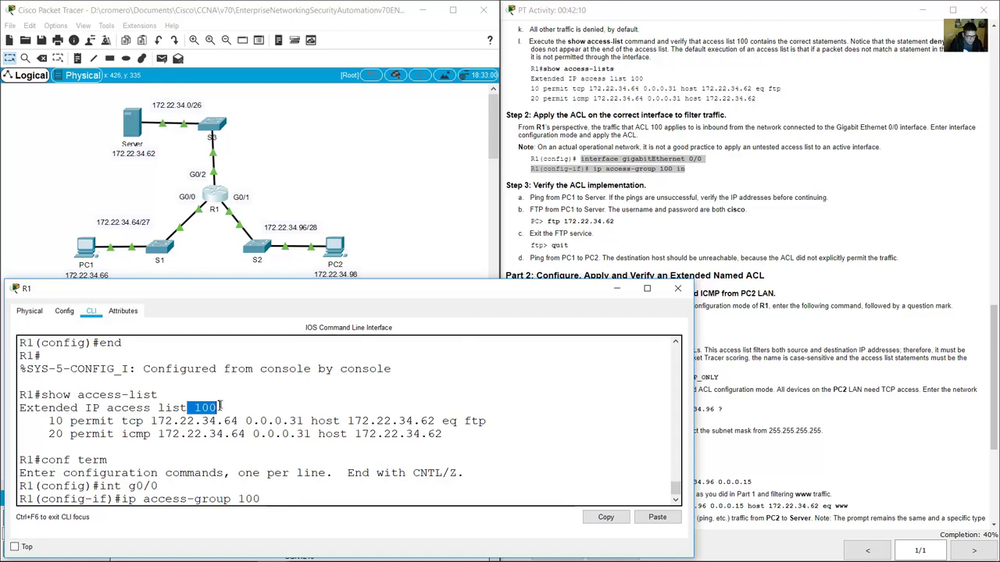
click(298, 498)
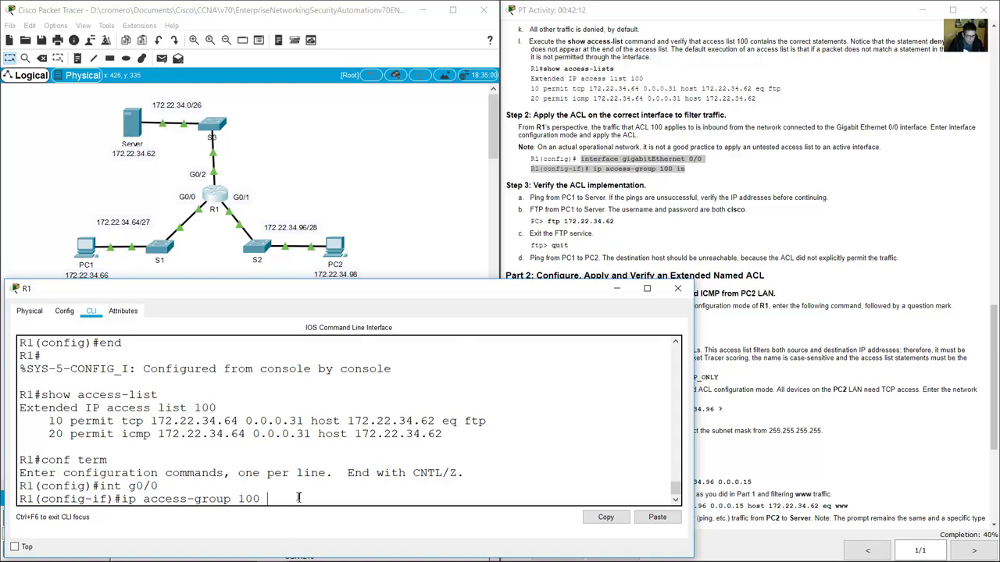
text(in)
key(Return)
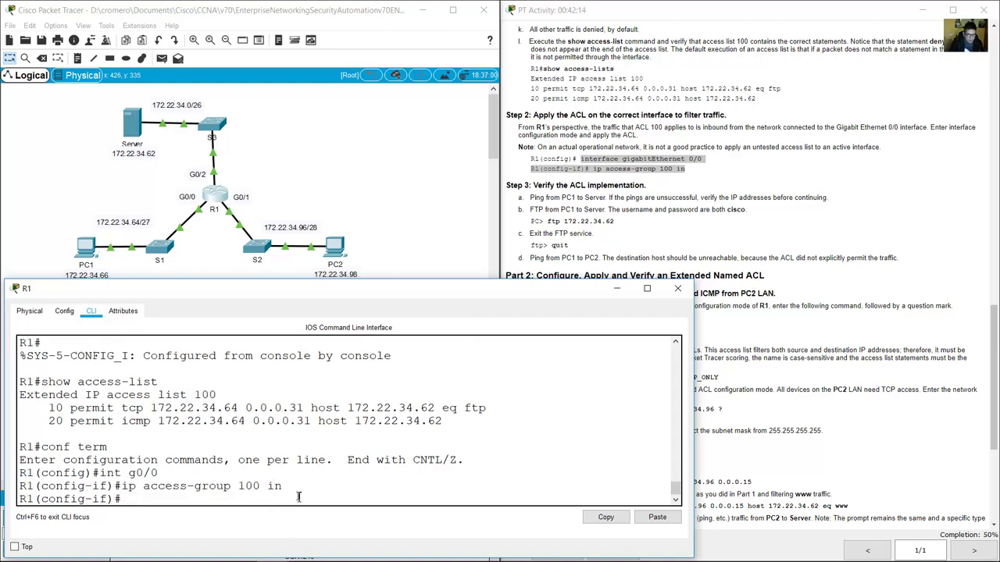
Review the Verify ACL Implementation section and locate PC1 and the Server on the topology.
click(639, 238)
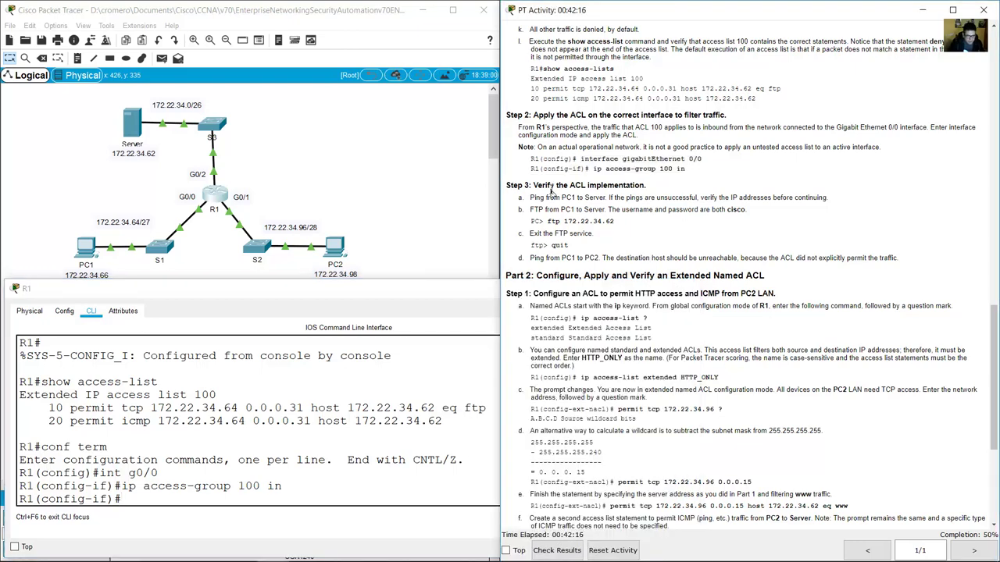
drag(551, 185, 641, 186)
click(461, 224)
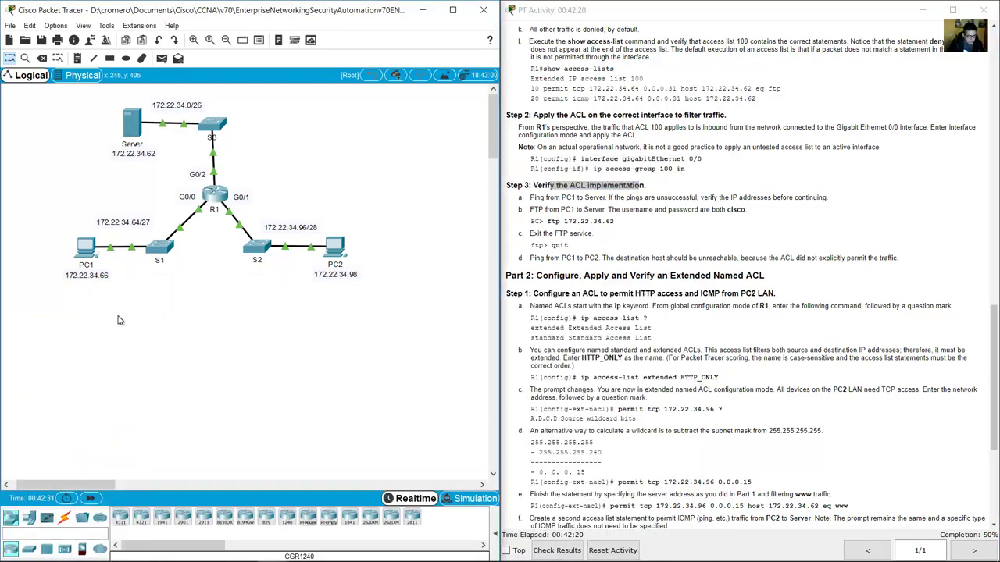
drag(118, 318, 44, 239)
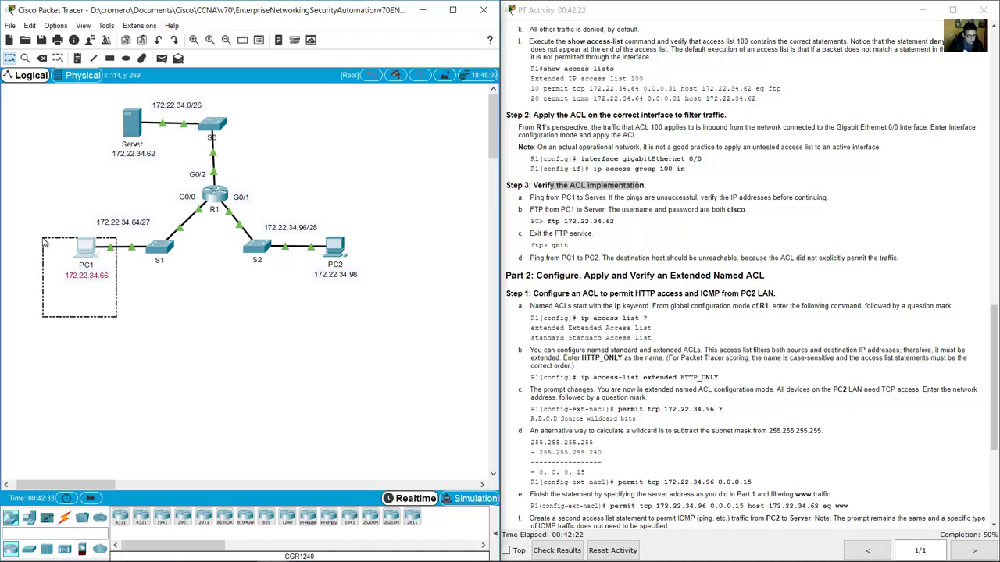
click(101, 118)
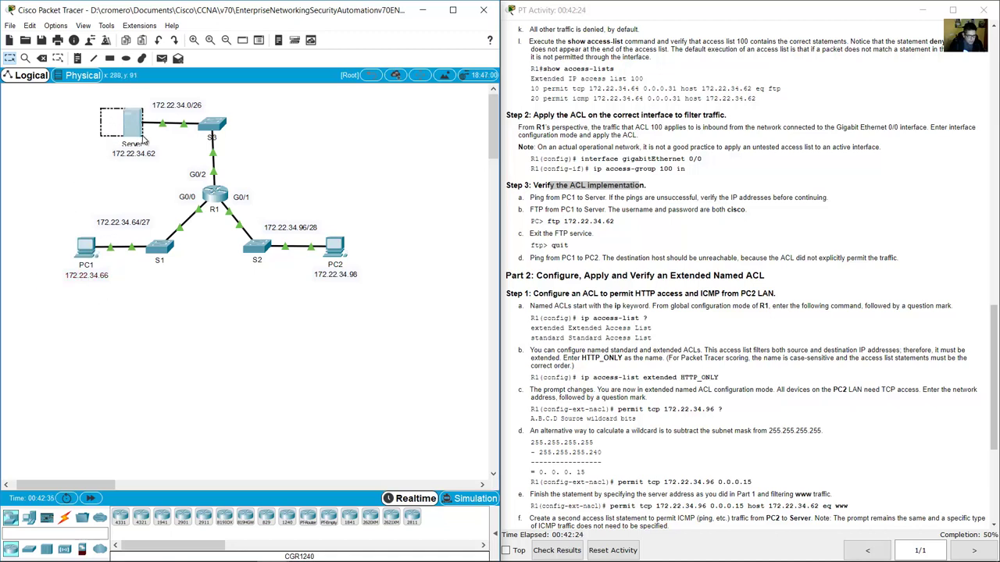
drag(54, 226, 100, 300)
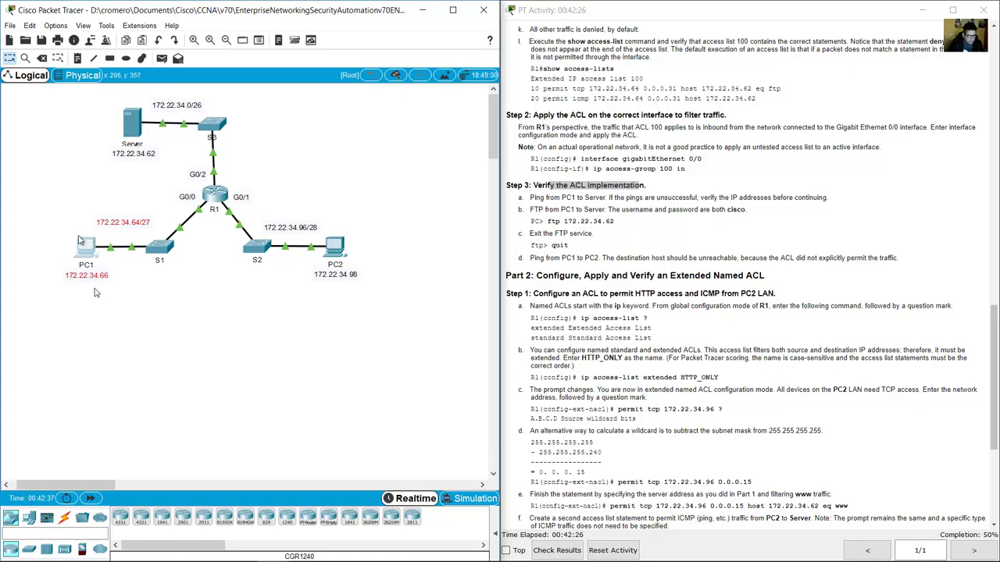
drag(109, 114, 145, 155)
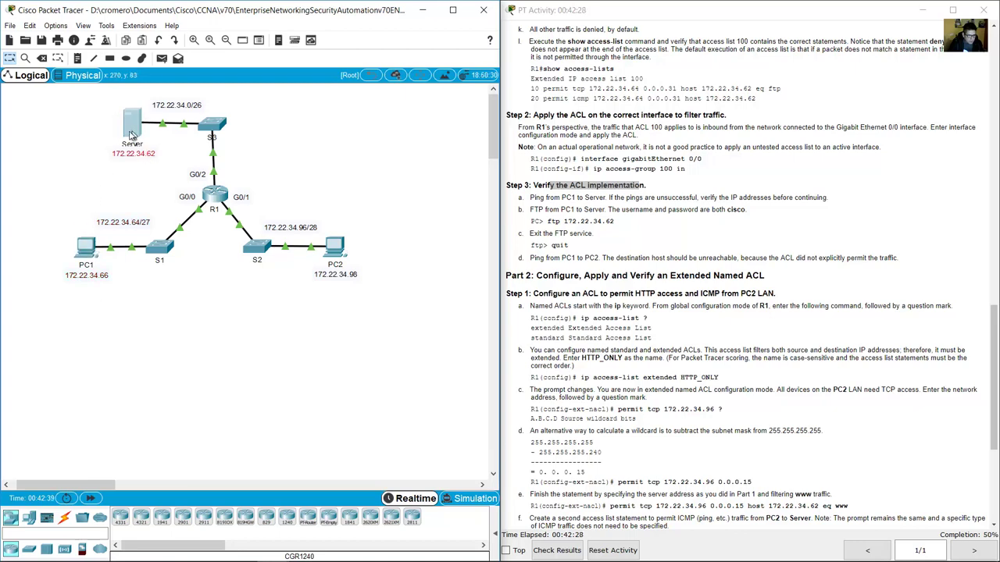
click(105, 101)
Open PC1's window at the lower left, showing its Desktop, for the ping-to-Server step.
click(636, 172)
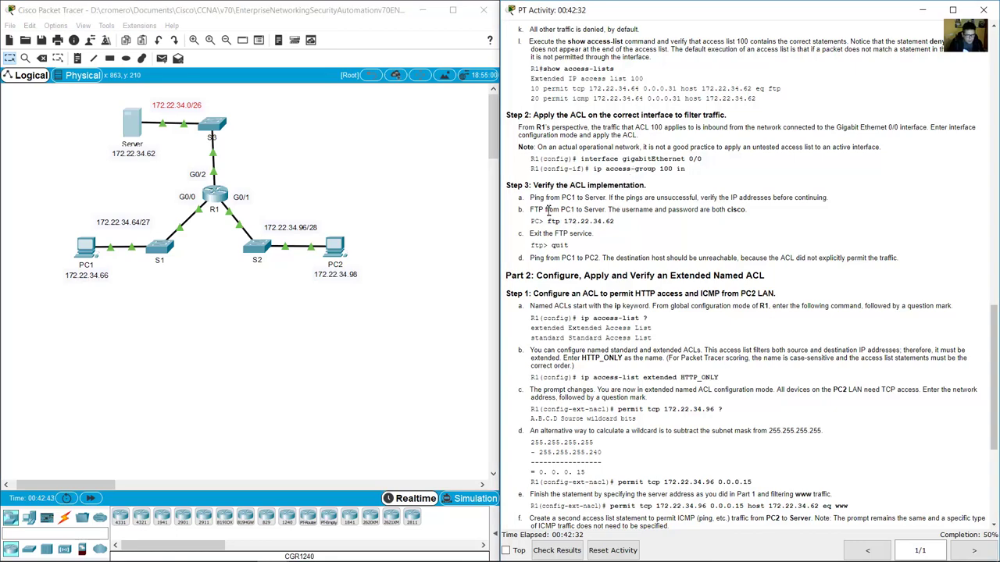
drag(531, 199, 609, 200)
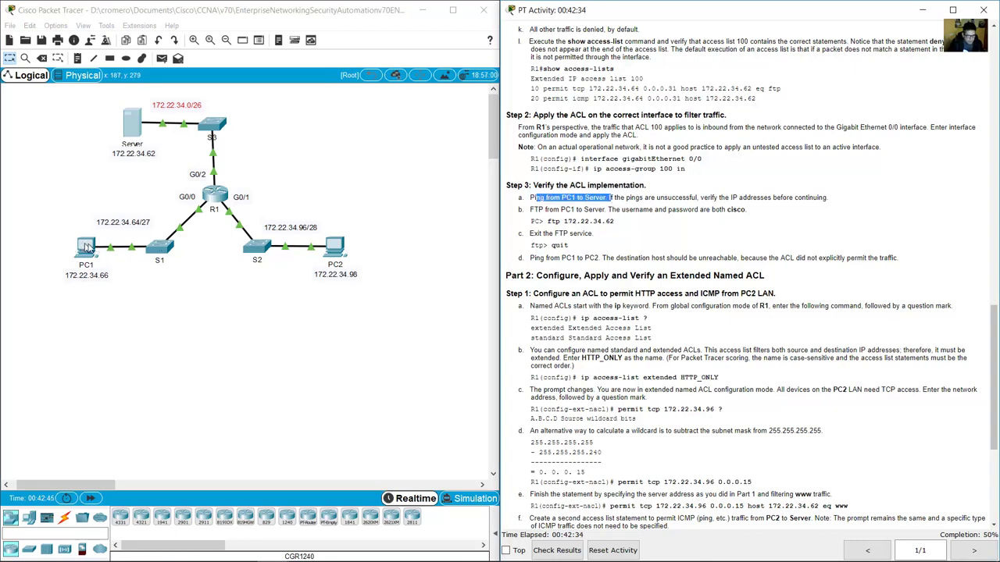
click(207, 308)
click(86, 246)
drag(497, 133, 155, 253)
click(98, 269)
In a widened PC1 Command Prompt, ping the Server at 172.22.34.62.
click(236, 309)
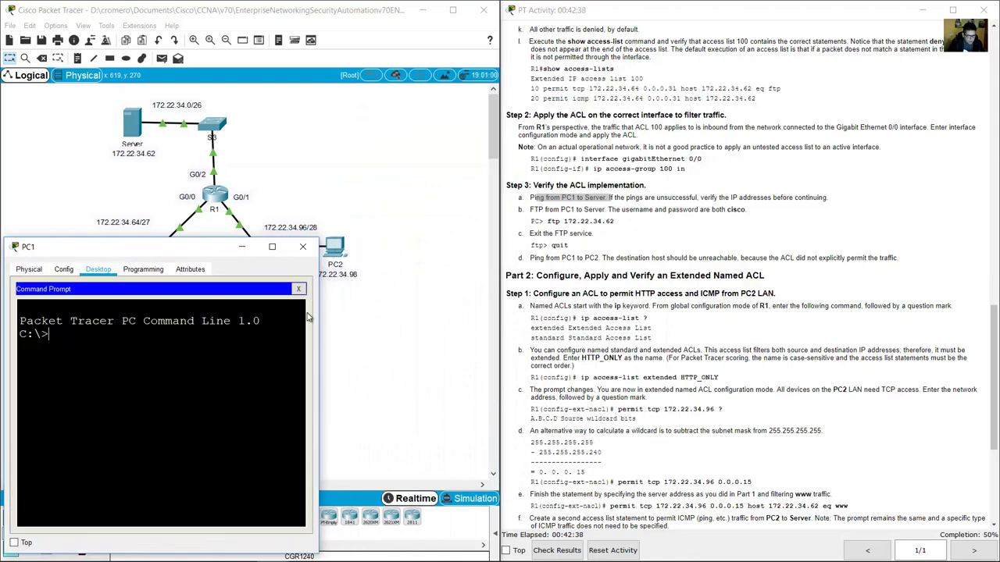
drag(317, 306, 492, 306)
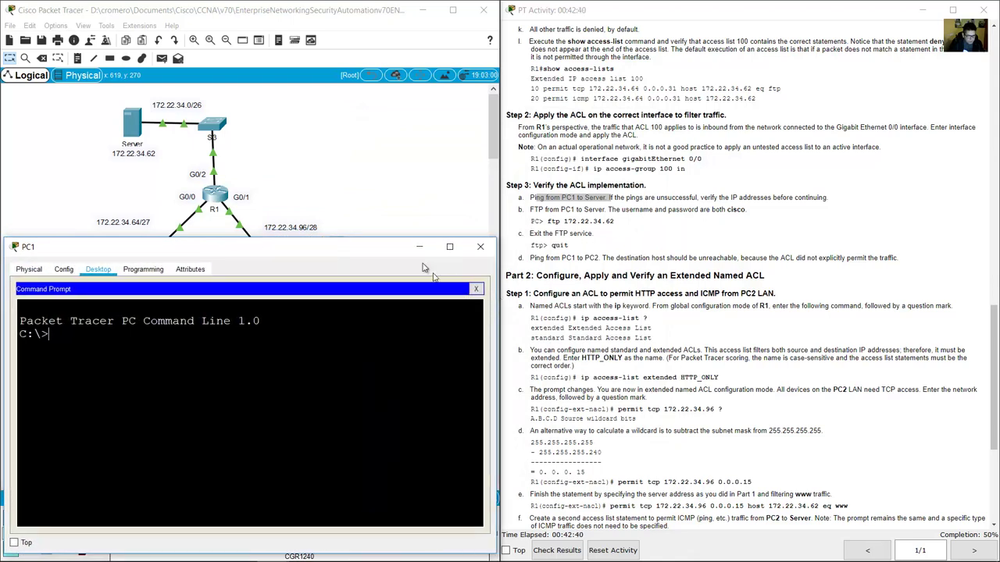
drag(392, 246, 391, 283)
text(pi)
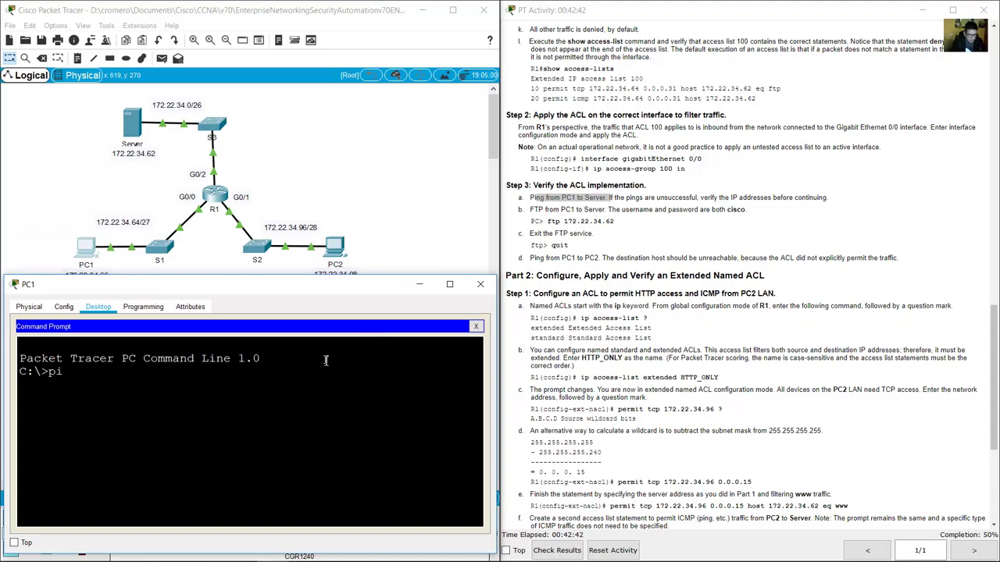
text(ng 172.22.34.64)
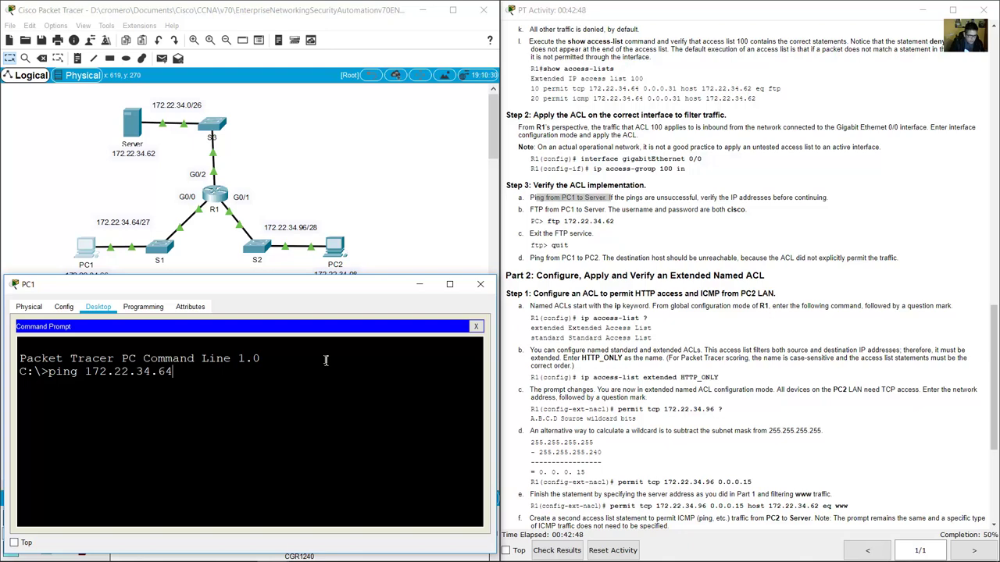
key(BackSpace)
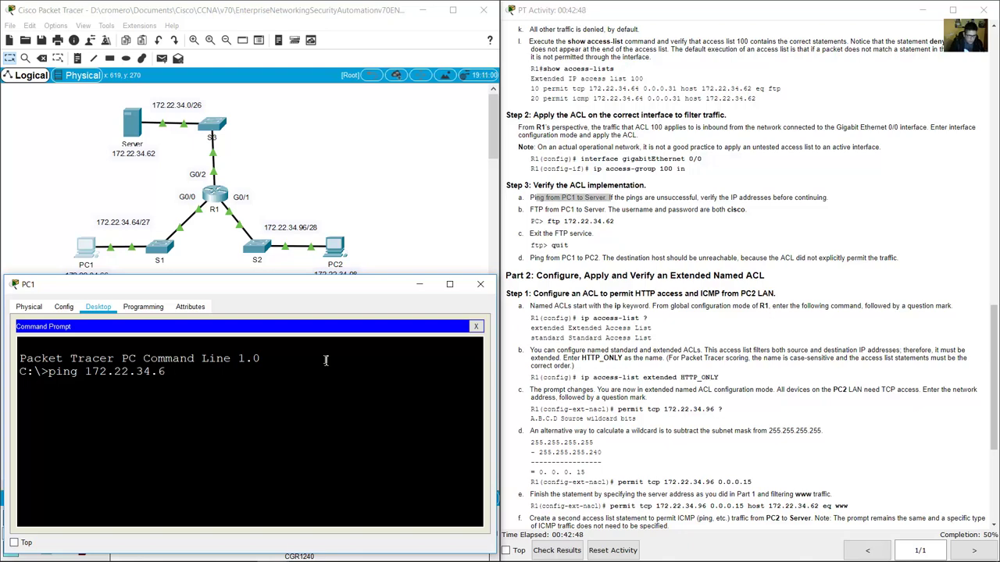
text(2)
key(Return)
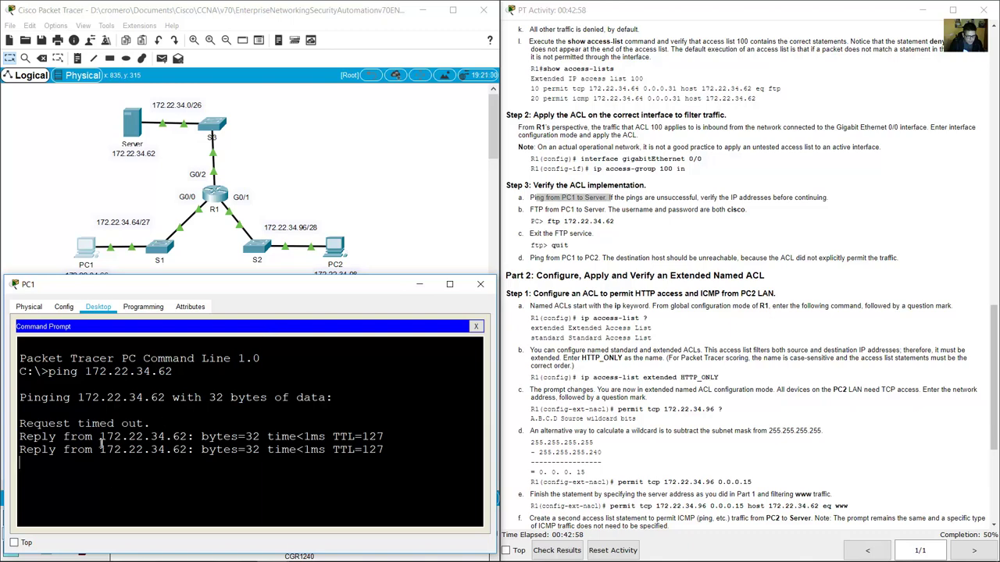
Confirm the 4 successful replies, check the FTP step, and recall the previous command.
drag(49, 403, 137, 429)
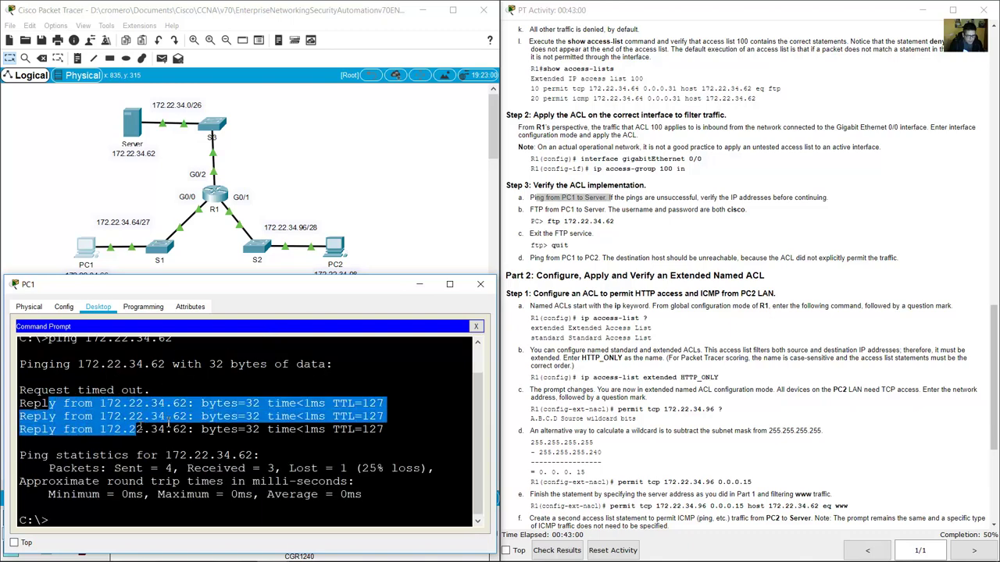
click(582, 219)
drag(532, 210, 609, 210)
click(385, 391)
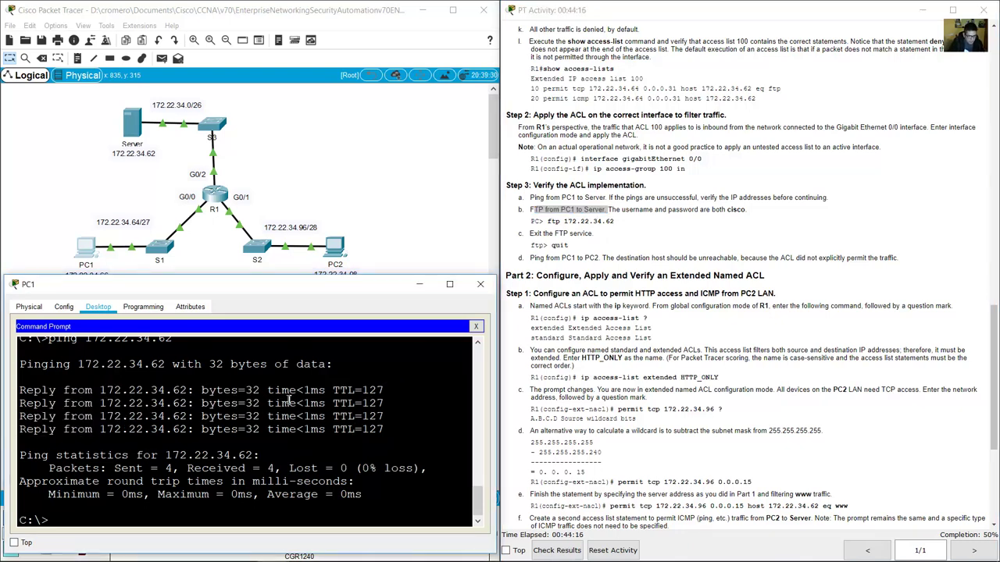
key(Up)
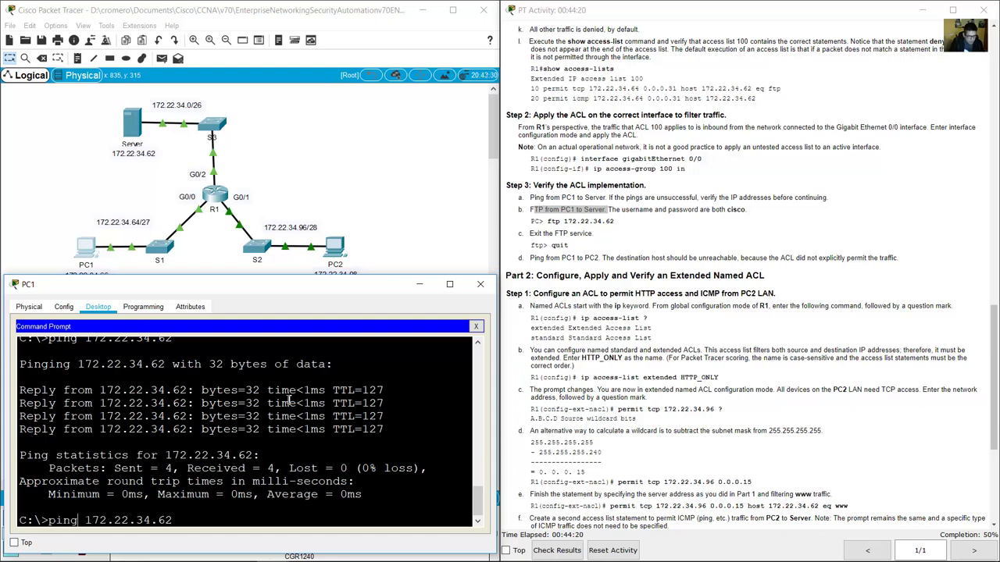
FTP from PC1 to 172.22.34.62 and log in with username cisco.
key(BackSpace)
key(BackSpace)
key(BackSpace)
key(BackSpace)
text(ftp)
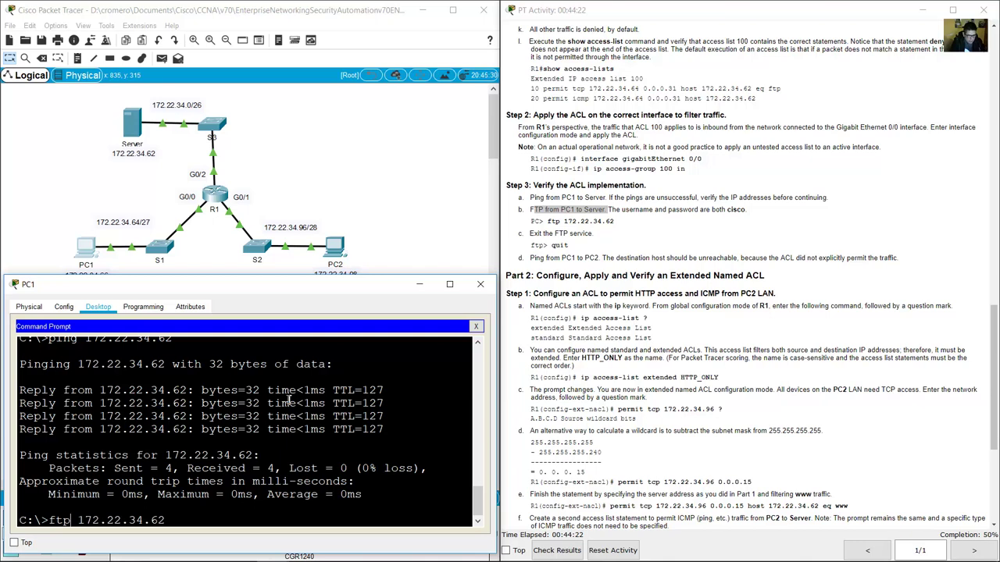
key(Return)
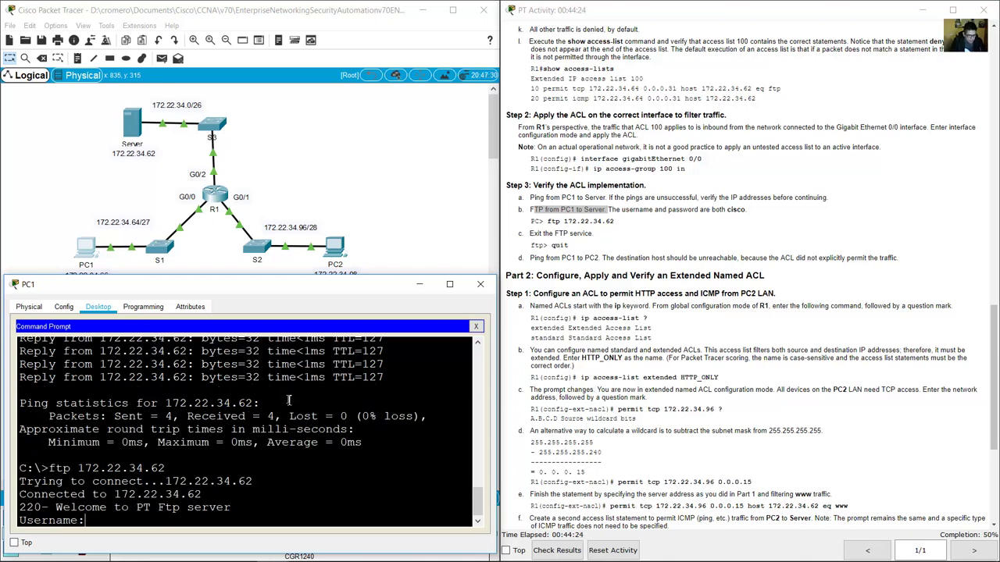
text(cisco)
key(Return)
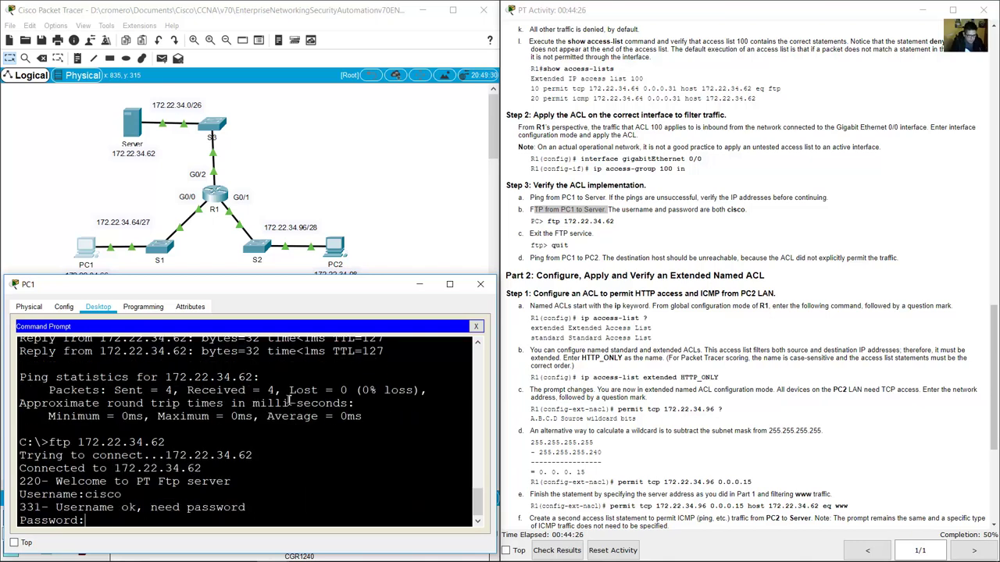
key(Return)
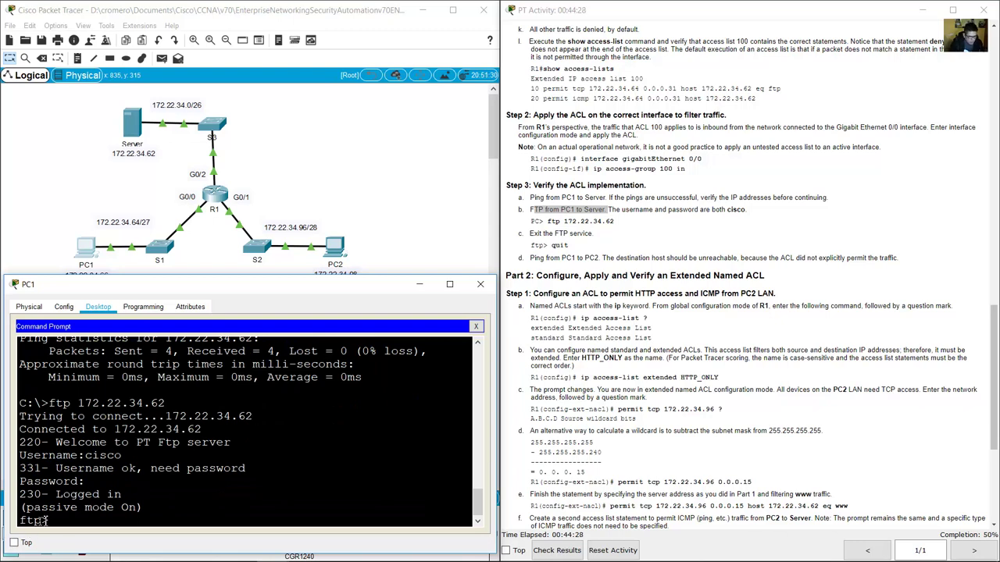
drag(50, 520, 23, 520)
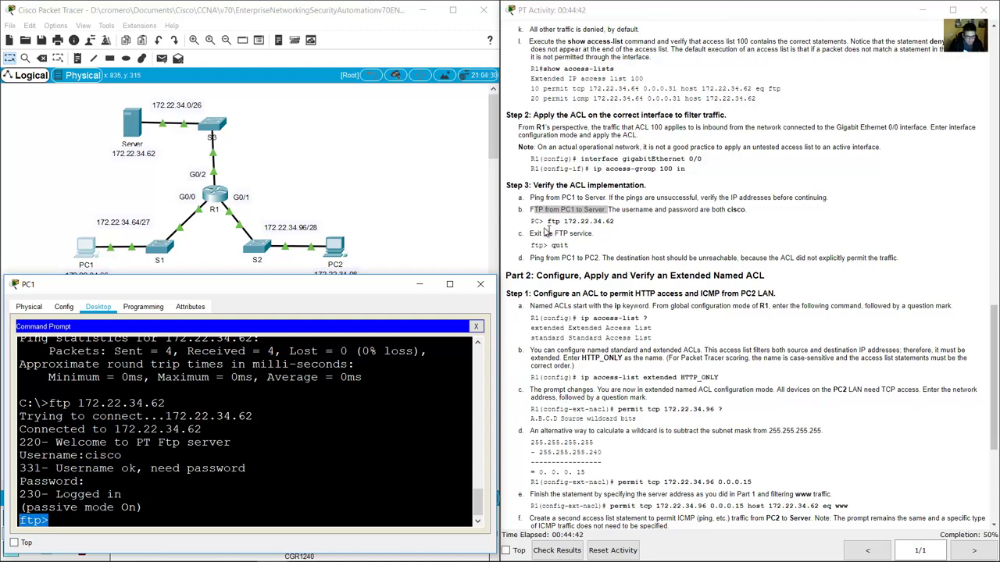
Quit the FTP session per the lab's exit step and return to the full topology.
click(540, 232)
drag(530, 233, 594, 234)
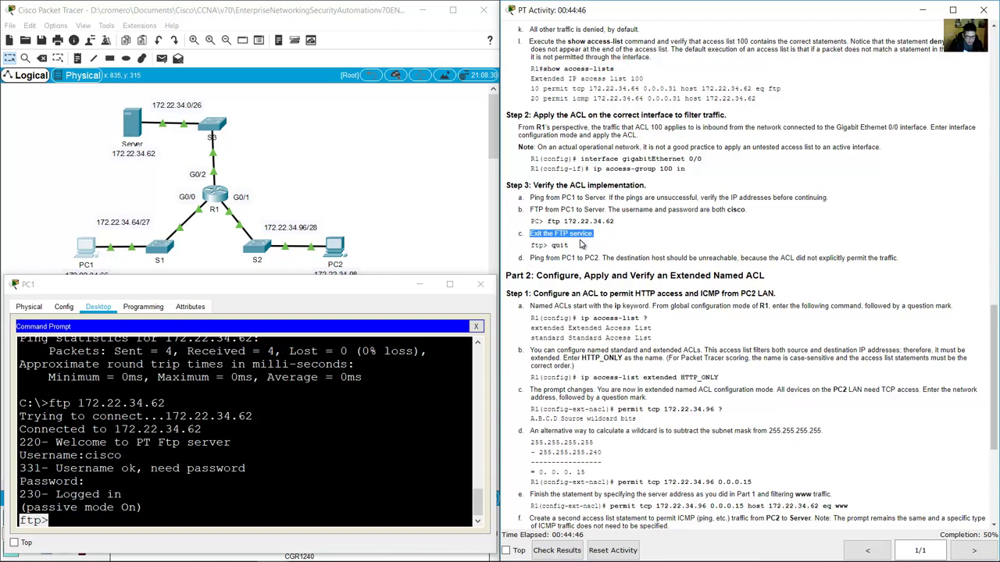
drag(610, 209, 747, 209)
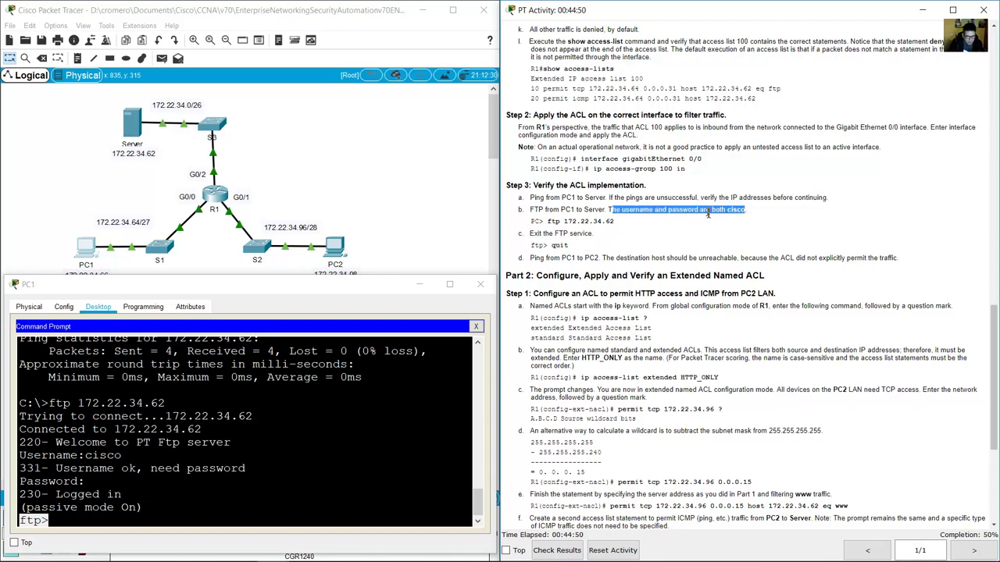
click(621, 240)
drag(533, 233, 570, 250)
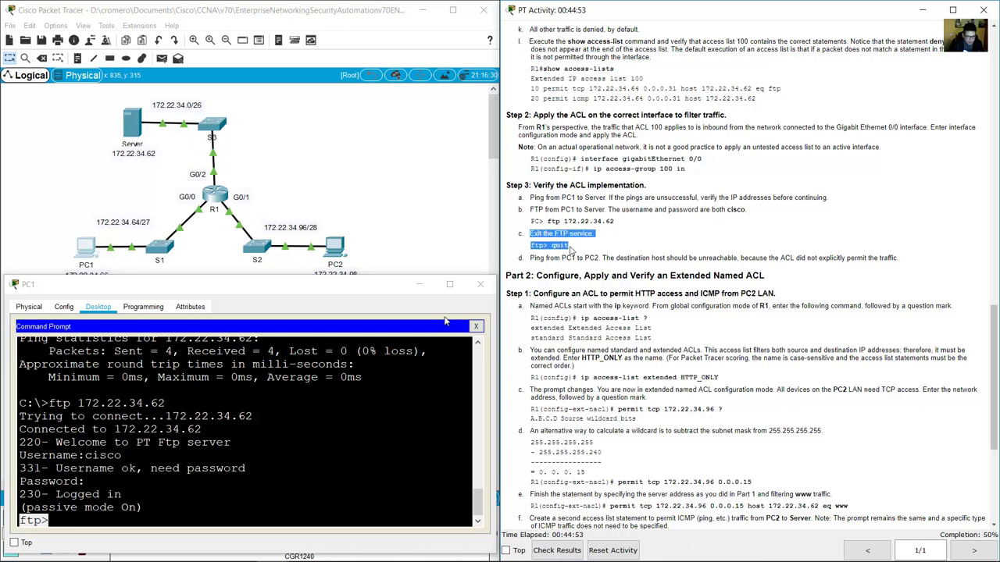
click(274, 458)
text(quit)
key(Return)
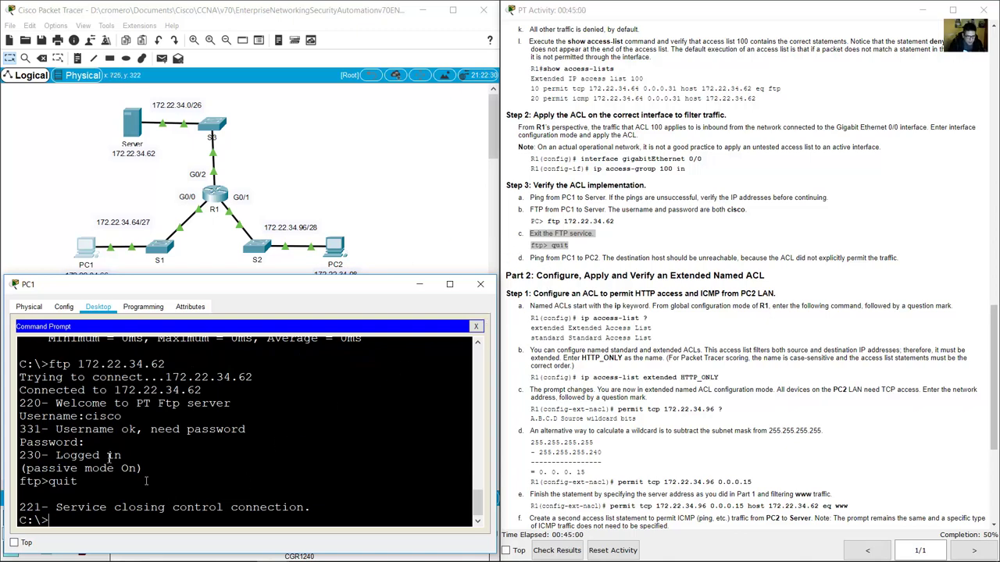
click(87, 189)
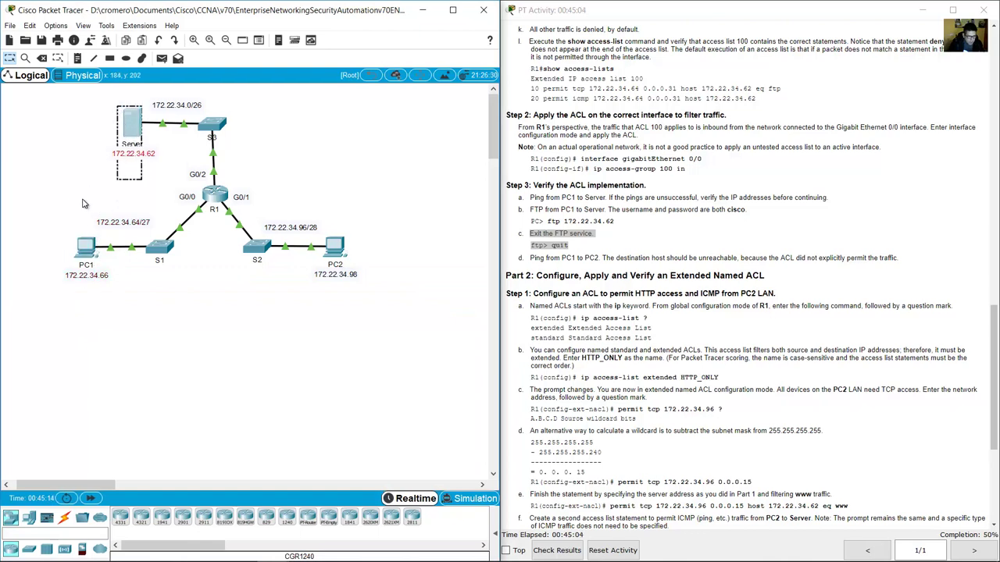
For the PC1-to-PC2 ping step, start a 'ping' command in PC1's Command Prompt.
drag(145, 178, 106, 104)
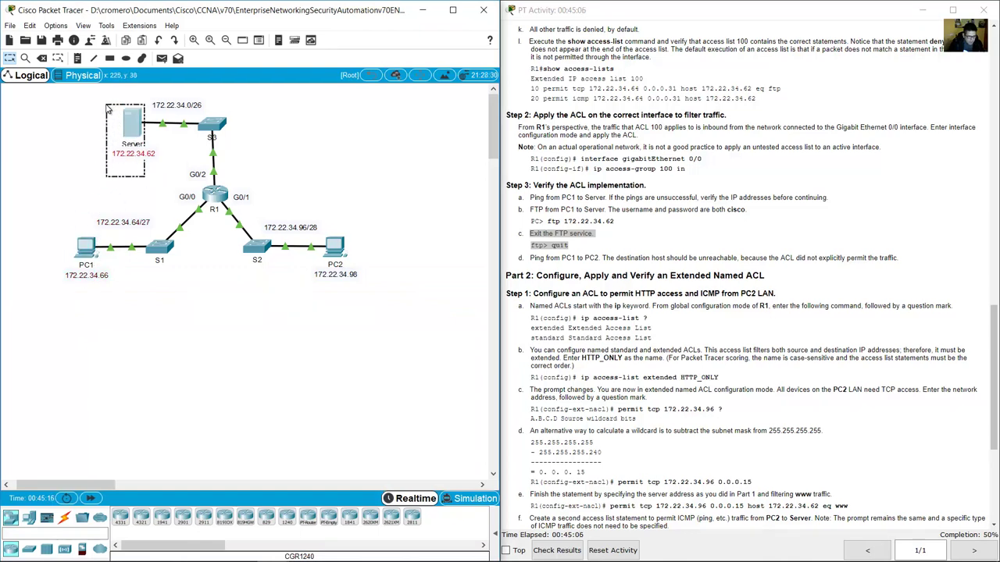
click(625, 246)
drag(532, 258, 598, 259)
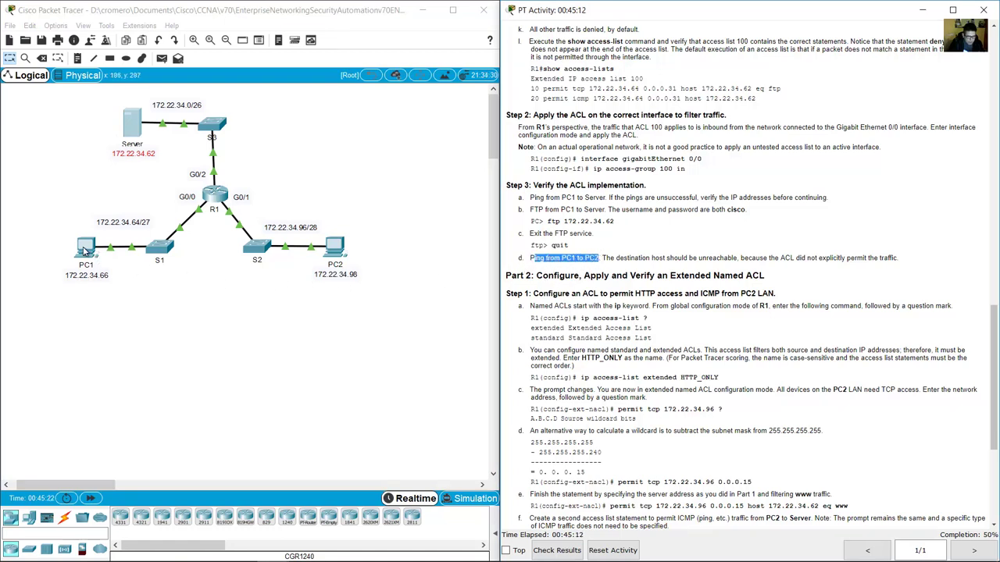
click(84, 250)
text(ping)
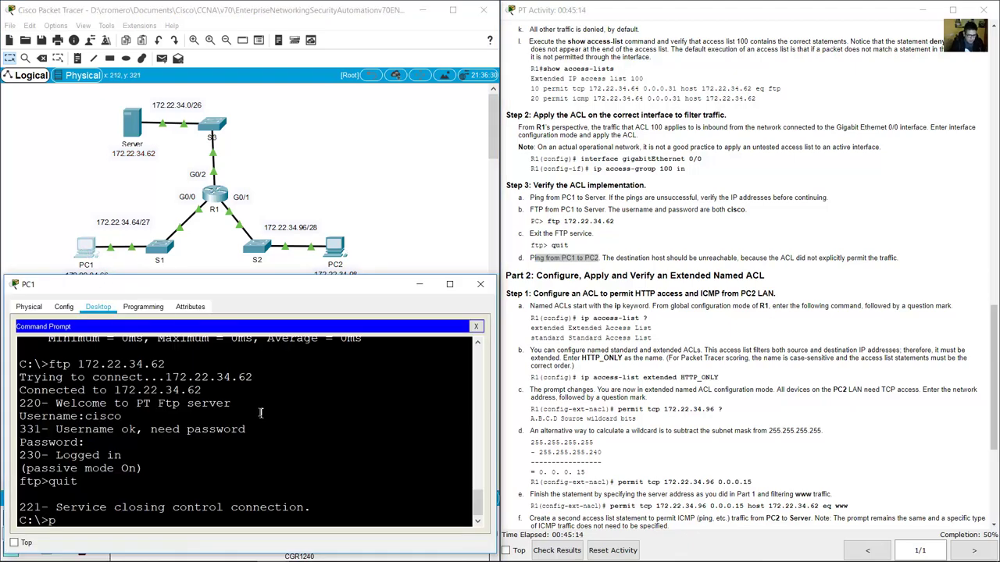
Scroll the instructions to the Addressing Table and highlight PC2's IP 172.22.34.98.
click(367, 170)
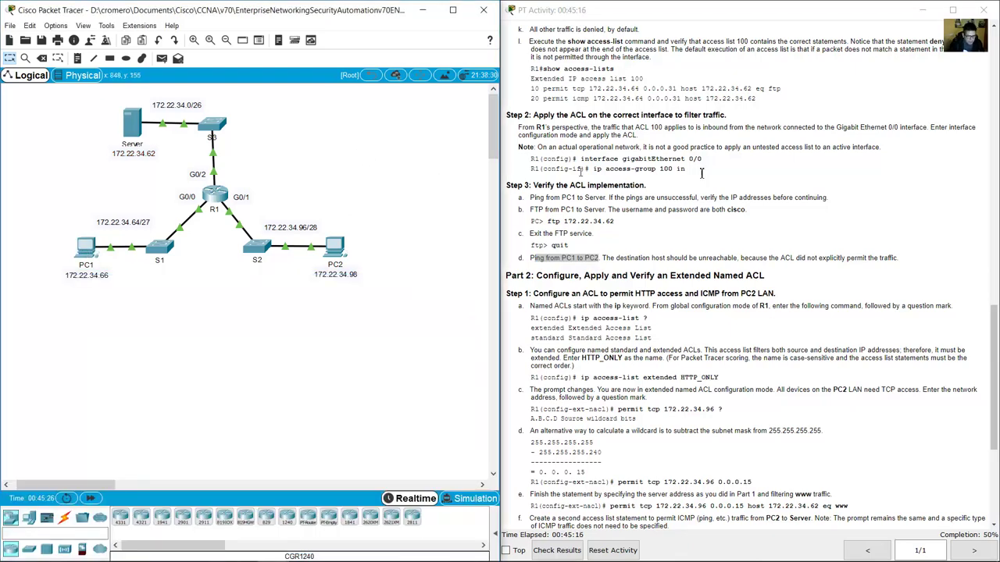
drag(997, 335, 997, 55)
drag(708, 131, 739, 130)
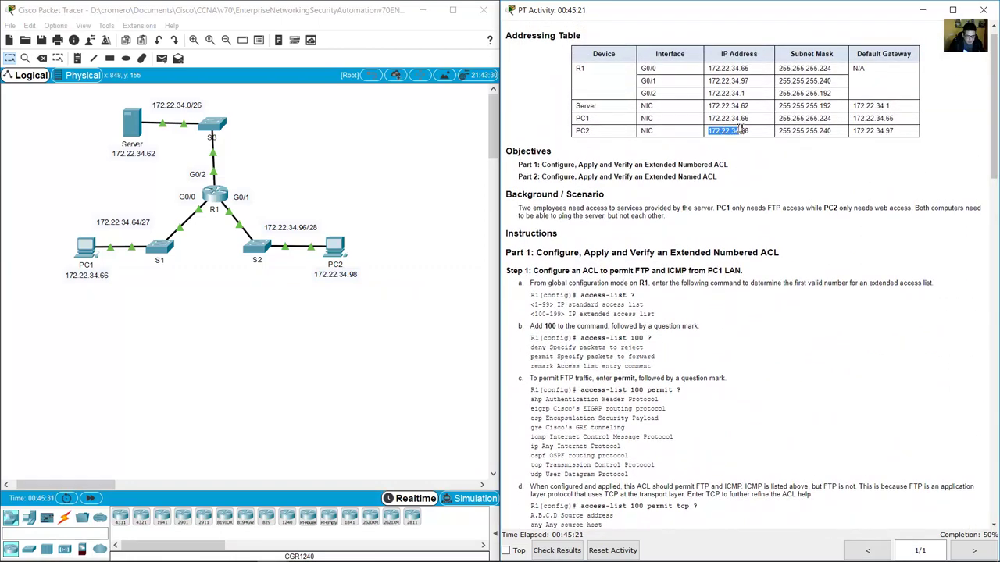
Ping PC2 at 172.22.34.98 from PC1, getting 'Destination host unreachable' replies.
click(86, 248)
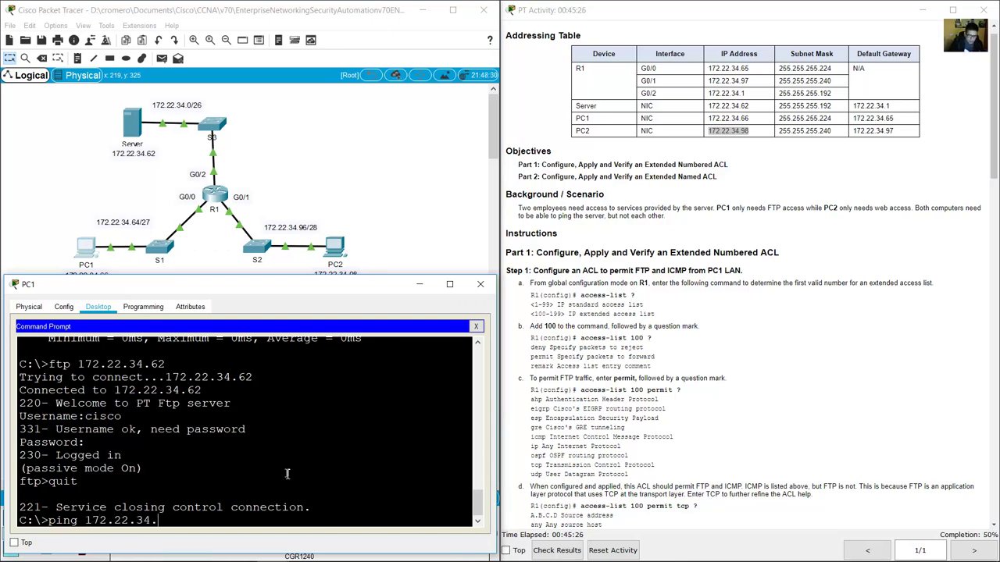
key(Return)
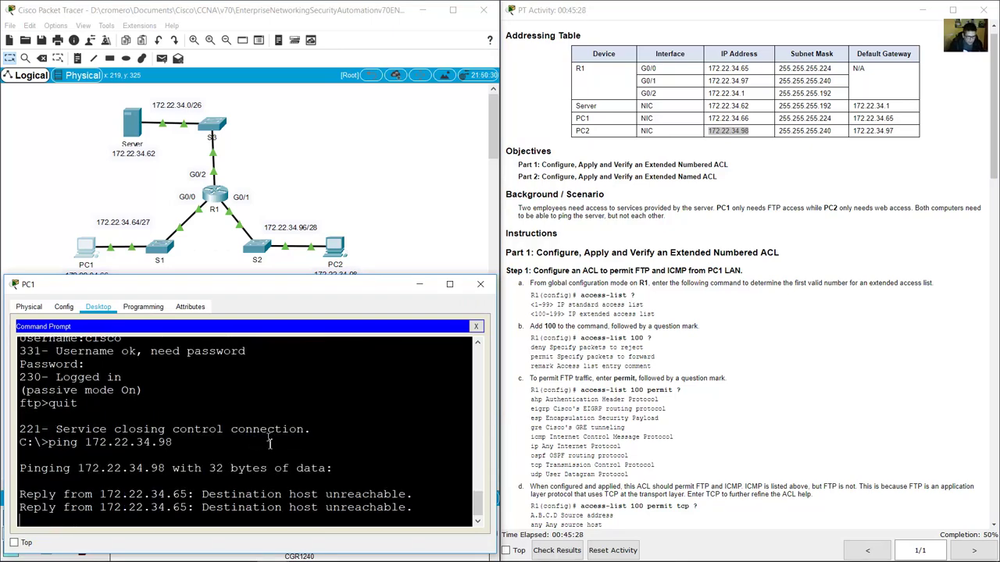
drag(217, 484, 291, 508)
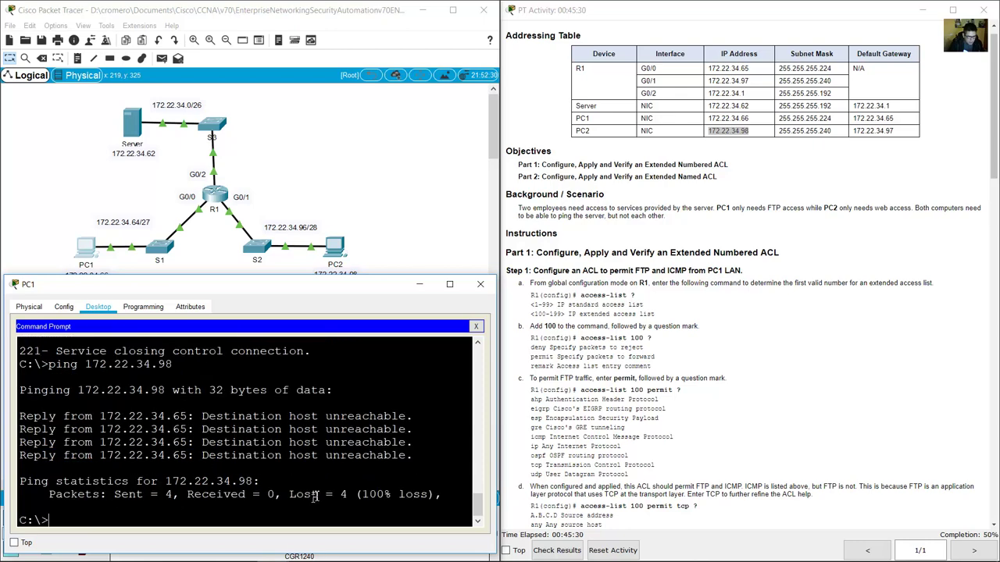
drag(202, 417, 445, 453)
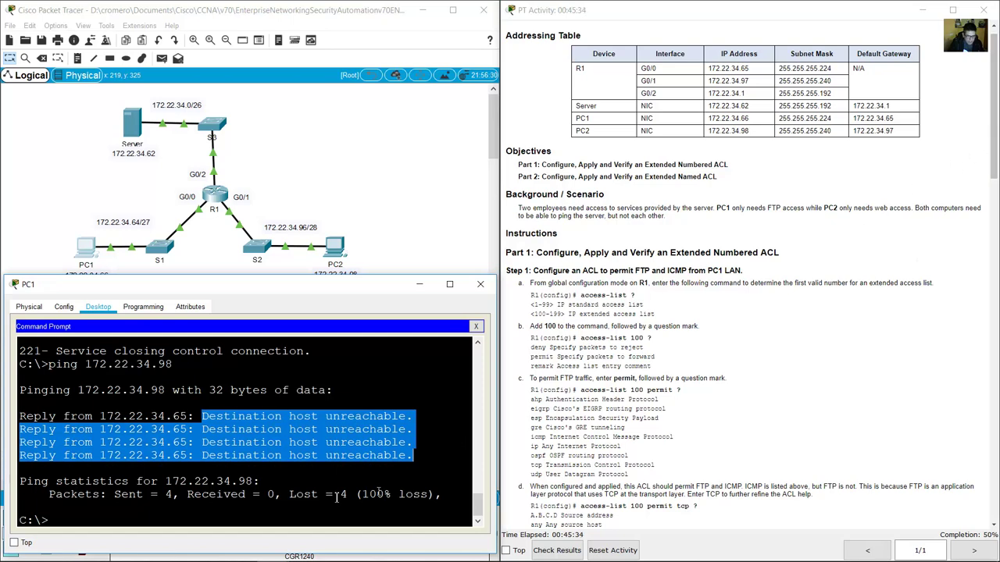
Check the topology path and step d's expected unreachable result against PC1's four failed replies.
click(252, 431)
click(51, 212)
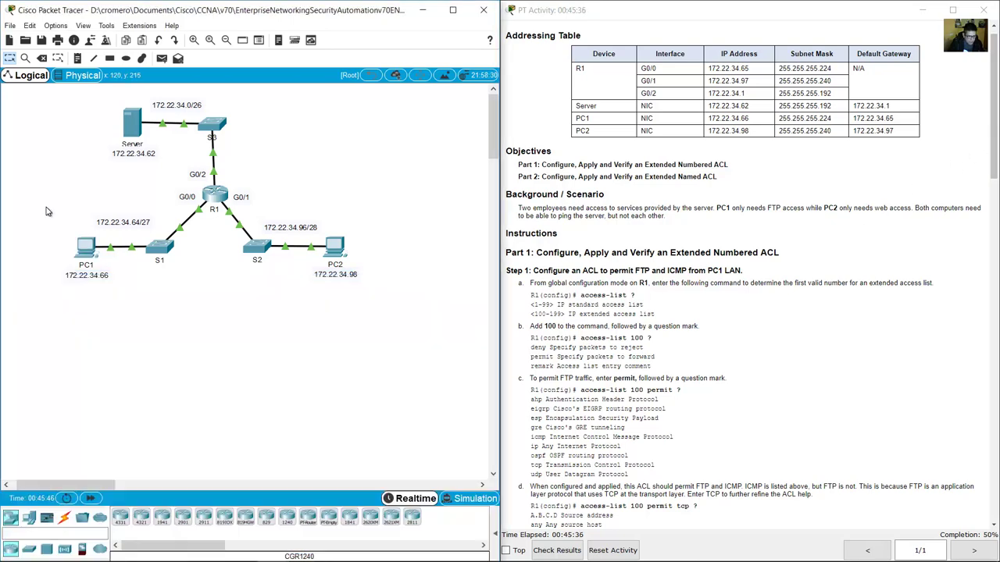
drag(54, 195, 90, 234)
drag(203, 225, 187, 197)
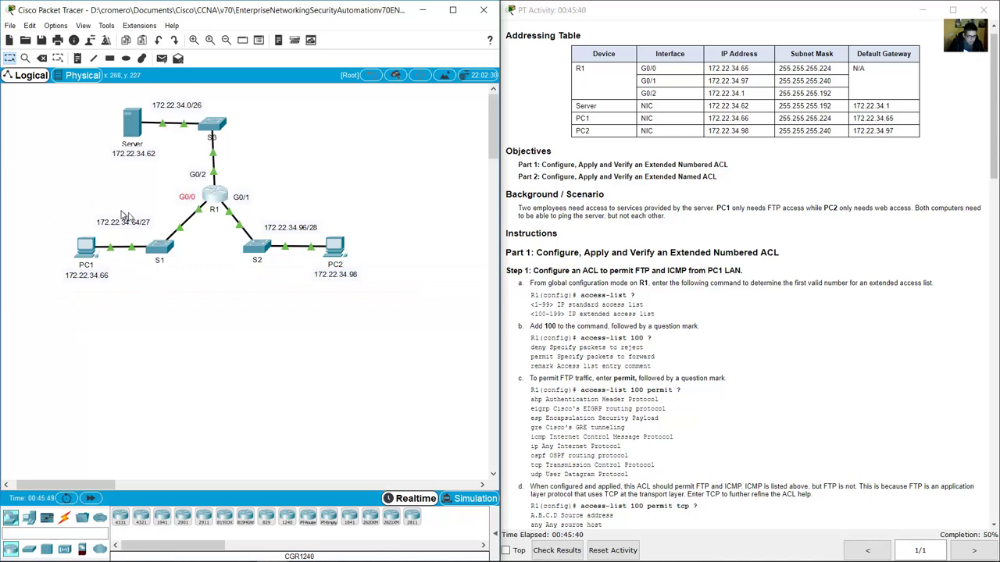
drag(51, 206, 100, 293)
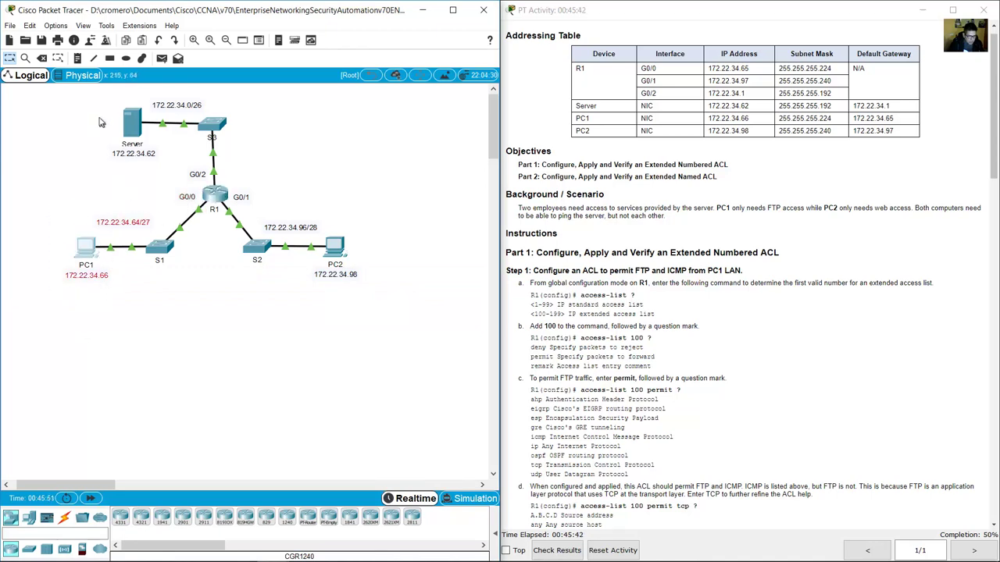
drag(97, 109, 142, 169)
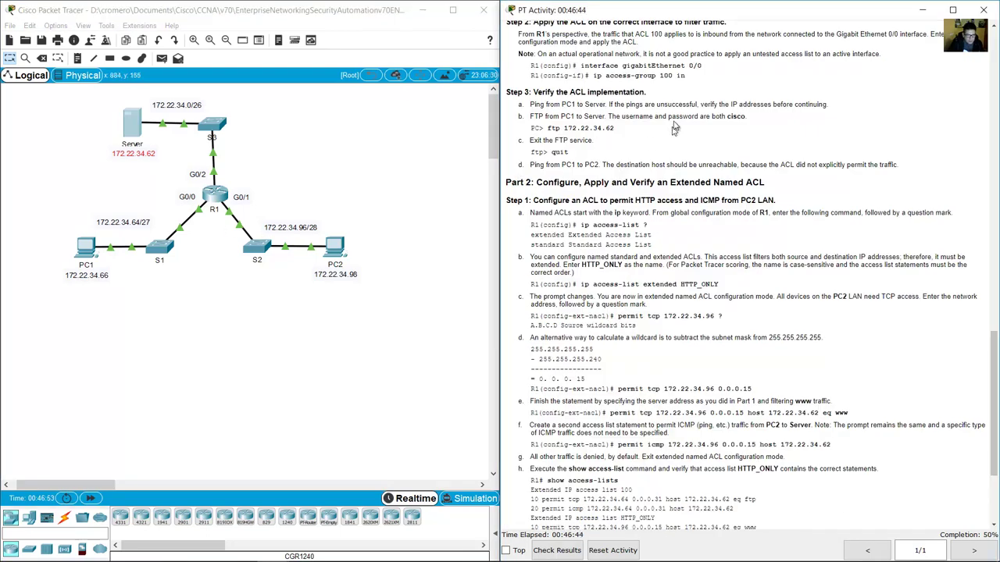
drag(605, 166, 748, 168)
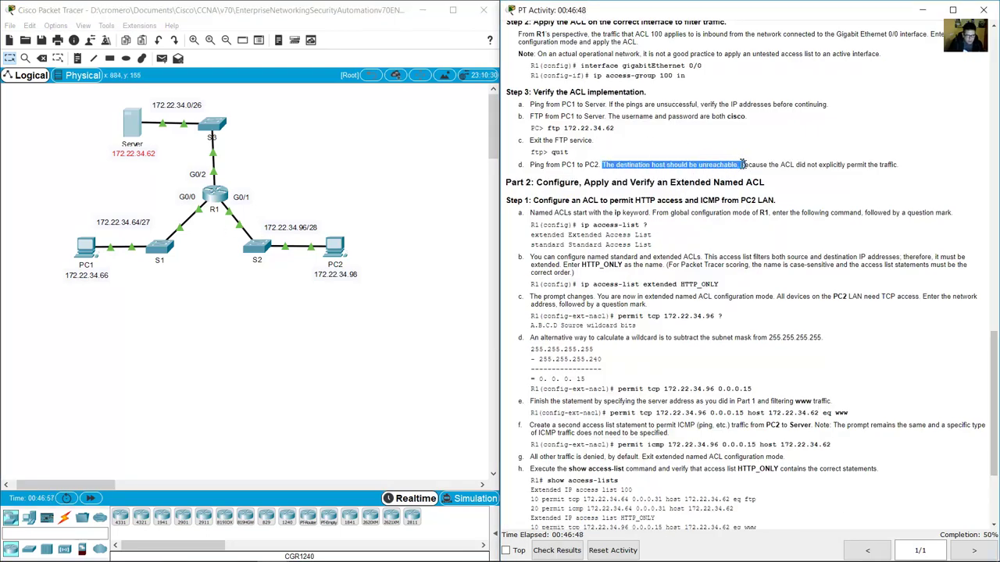
click(88, 246)
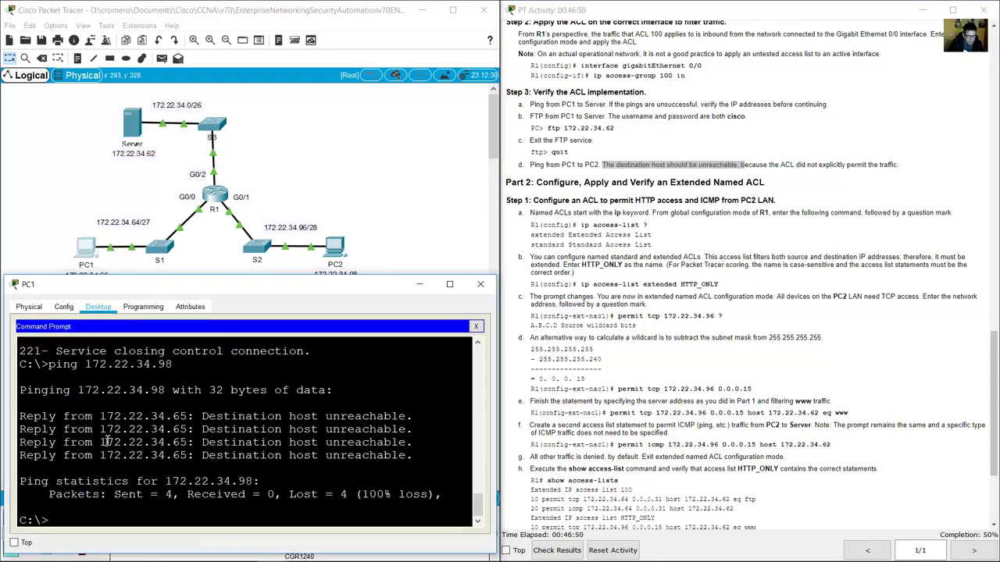
drag(138, 416, 415, 456)
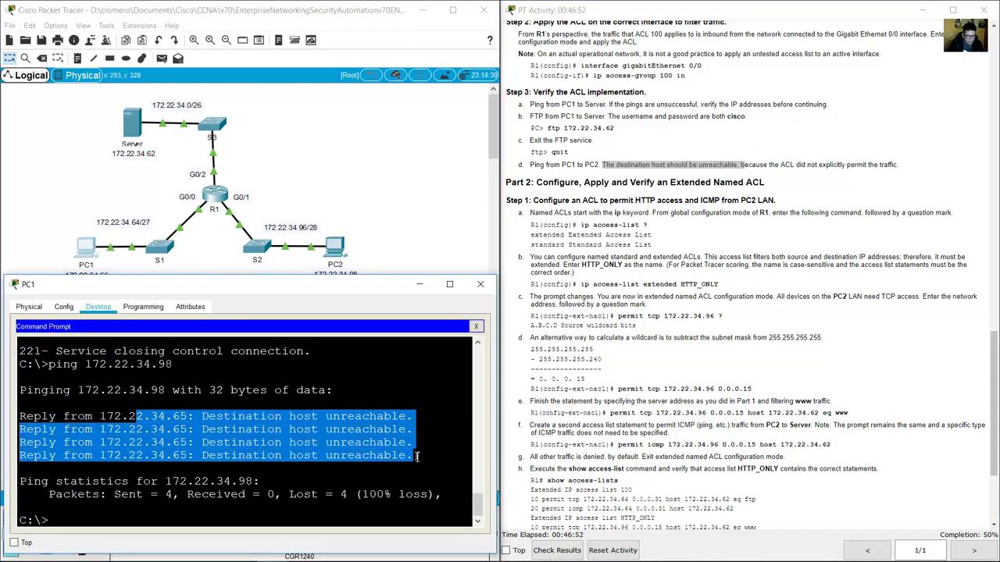
Scroll the activity instructions down to Part 2.
scroll(637, 188, down, 1)
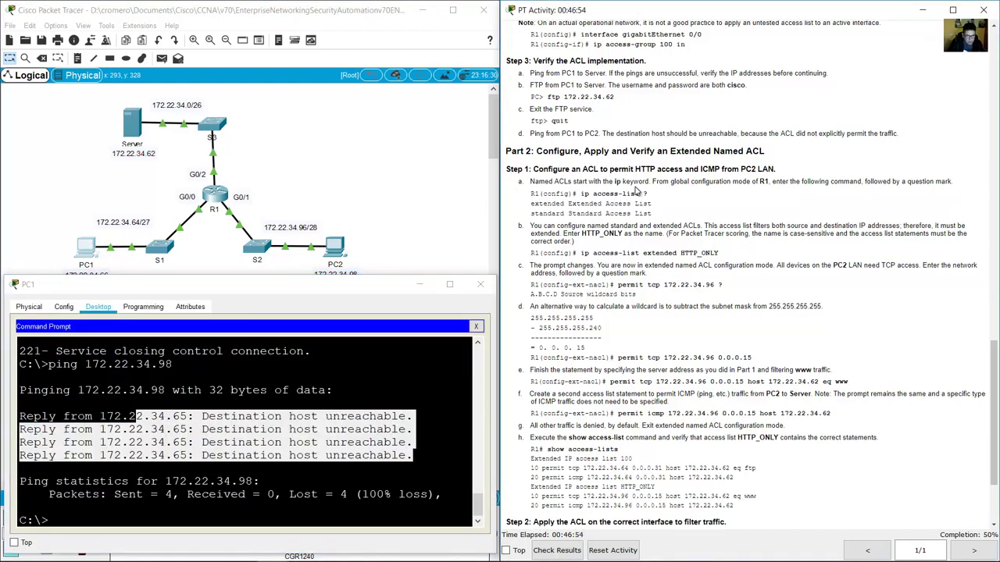
click(425, 216)
scroll(572, 150, down, 1)
drag(541, 119, 785, 131)
scroll(784, 131, down, 3)
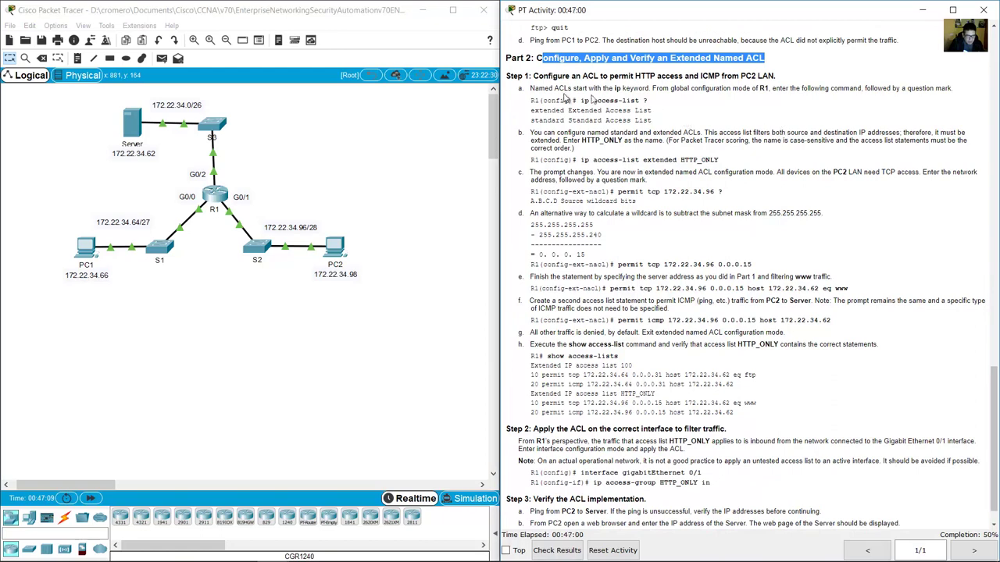
Review Part 2 Step 1 and its R1(config)# prompt requirement against S2 and PC2.
drag(537, 76, 777, 75)
drag(421, 164, 241, 309)
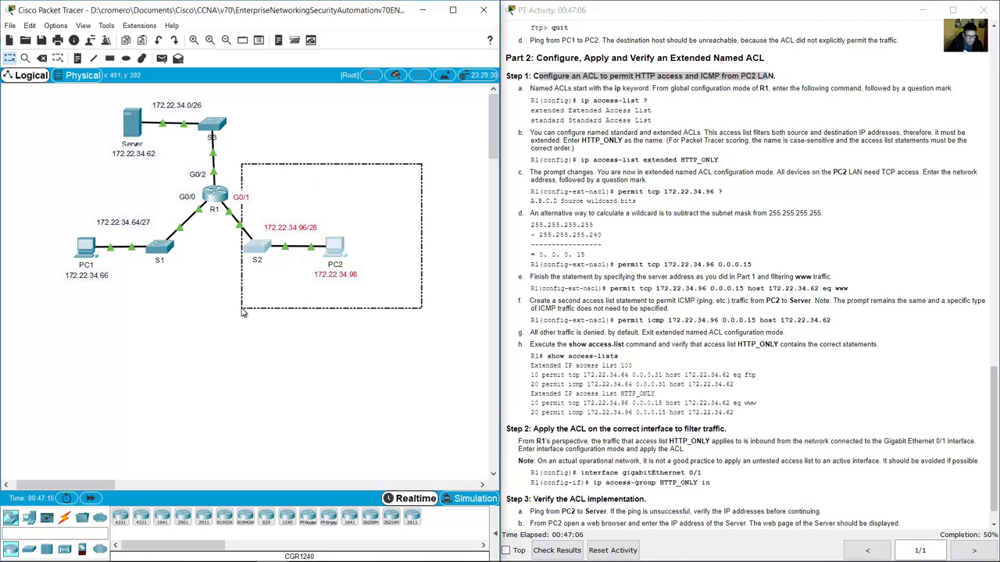
click(325, 247)
click(336, 189)
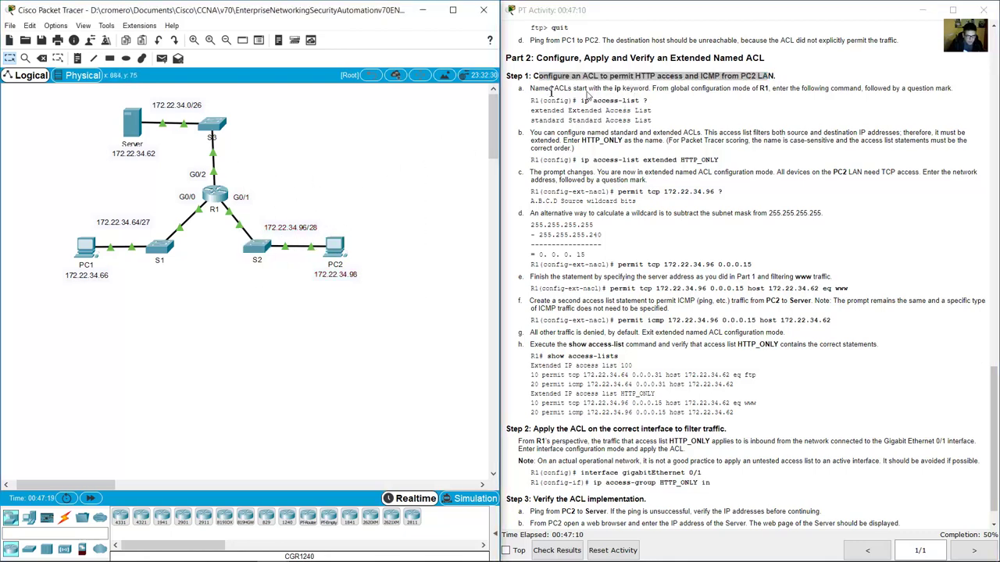
drag(532, 100, 582, 100)
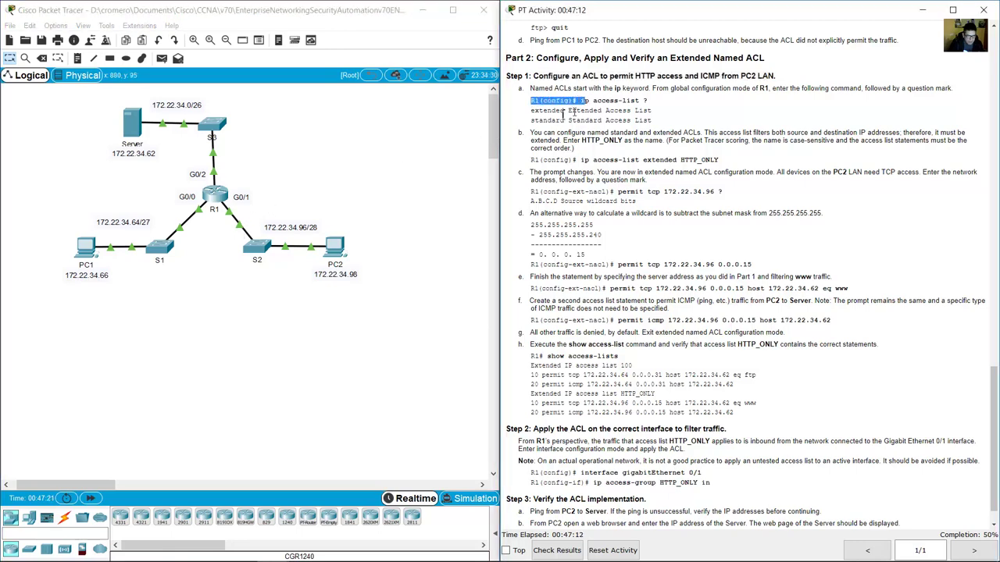
Bring R1's CLI back to the R1(config)# global configuration prompt.
click(215, 194)
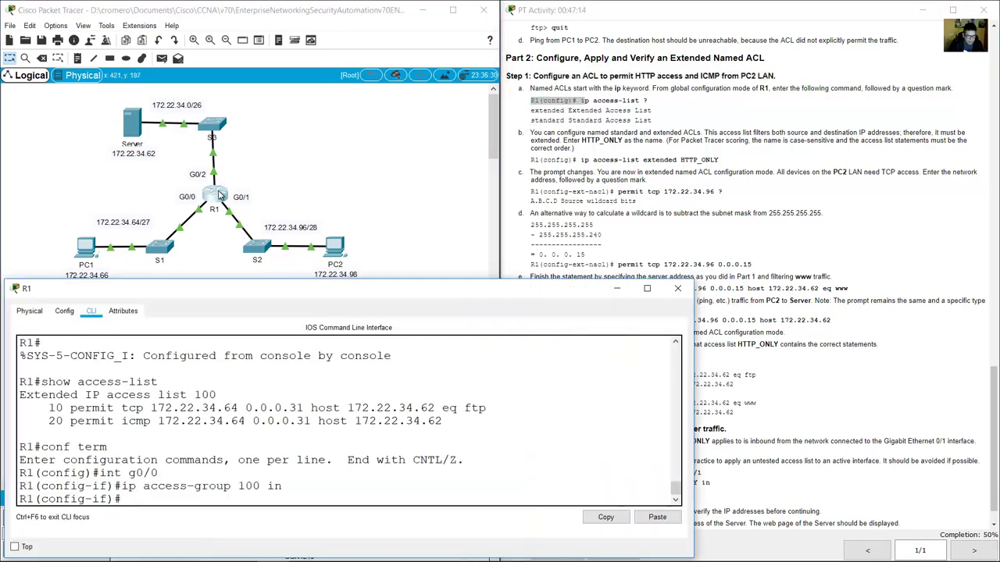
click(634, 99)
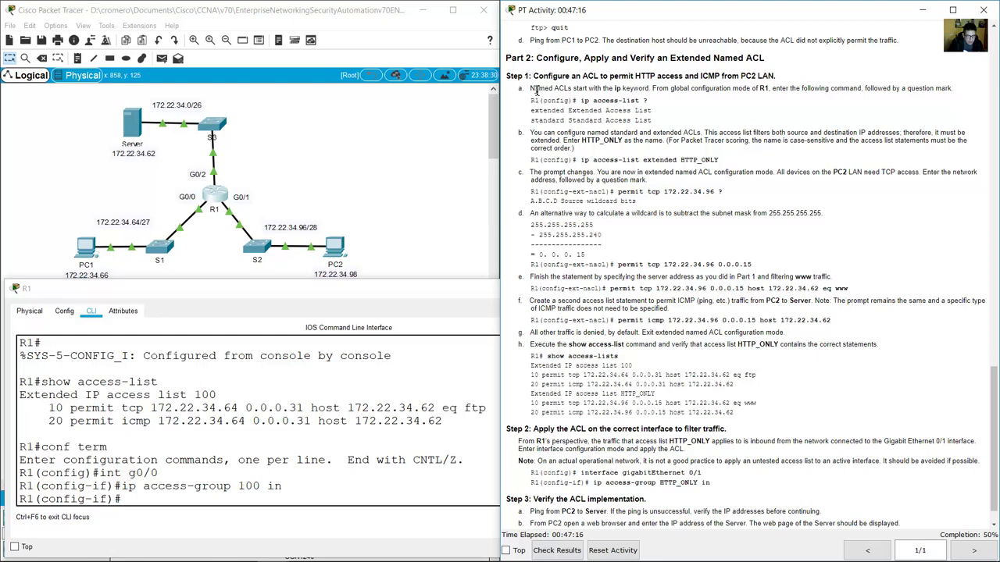
drag(535, 91, 648, 88)
click(320, 382)
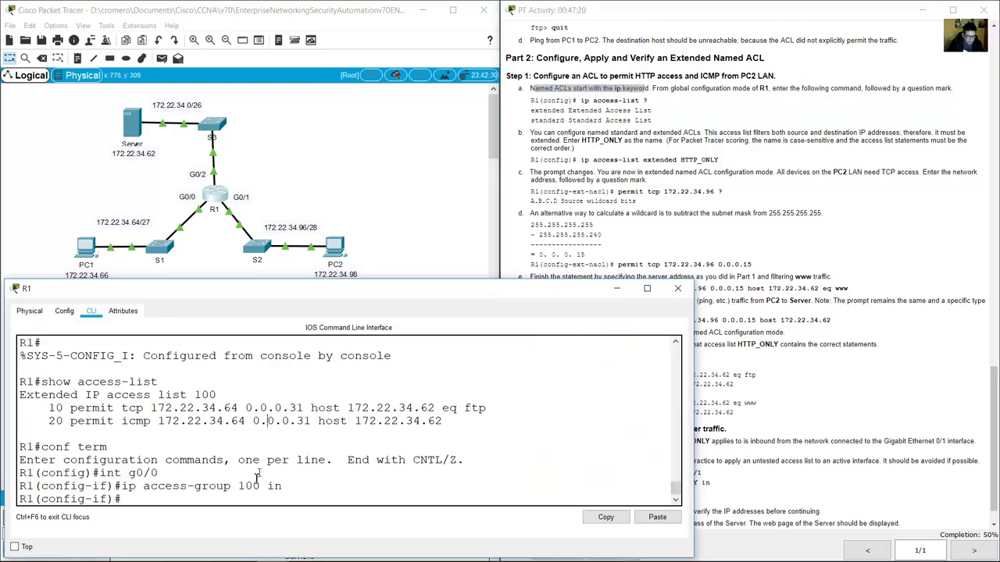
scroll(256, 472, down, 1)
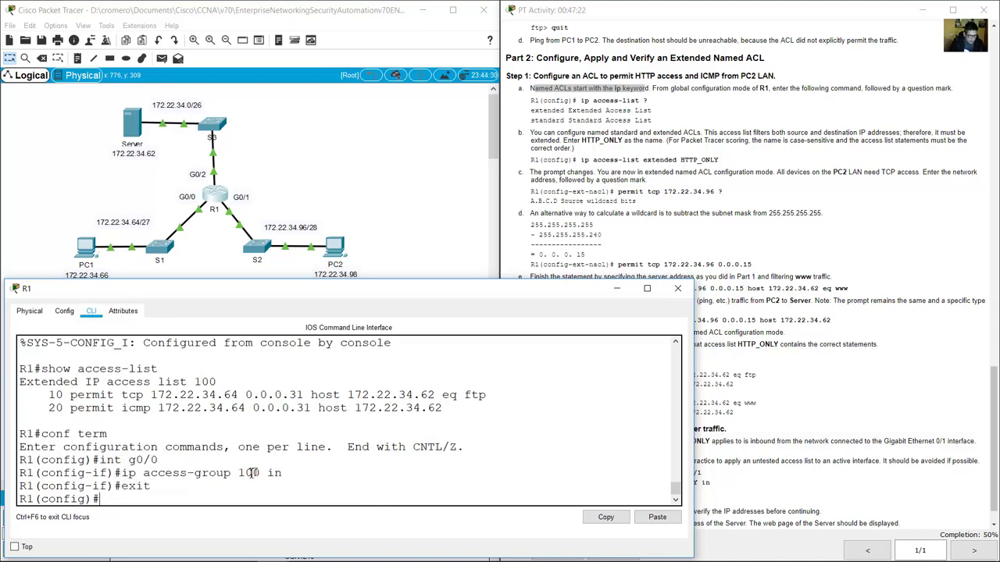
drag(102, 500, 17, 502)
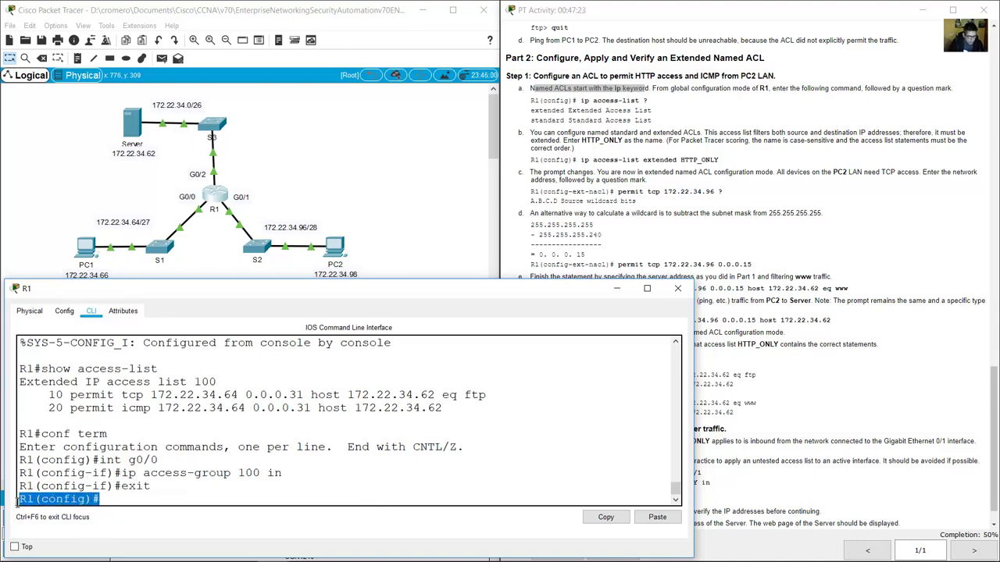
click(156, 504)
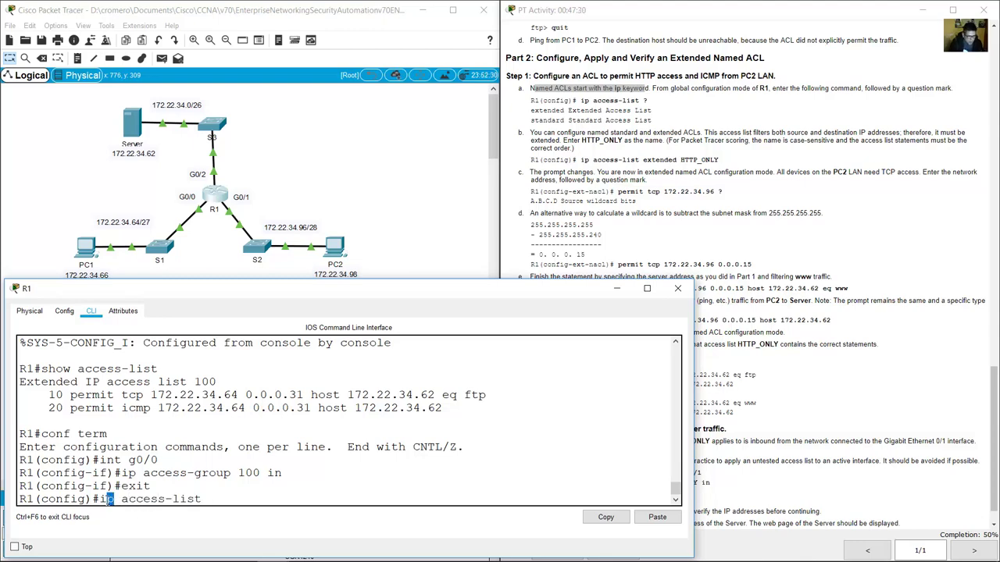
List the 'ip access-list' options with '?', showing the extended and standard types.
double_click(106, 500)
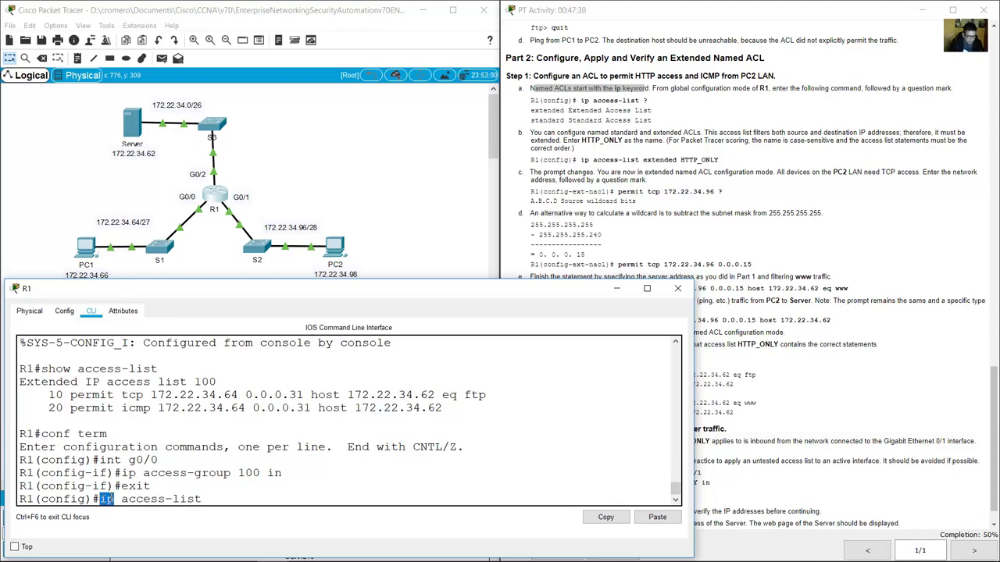
click(218, 498)
text(?)
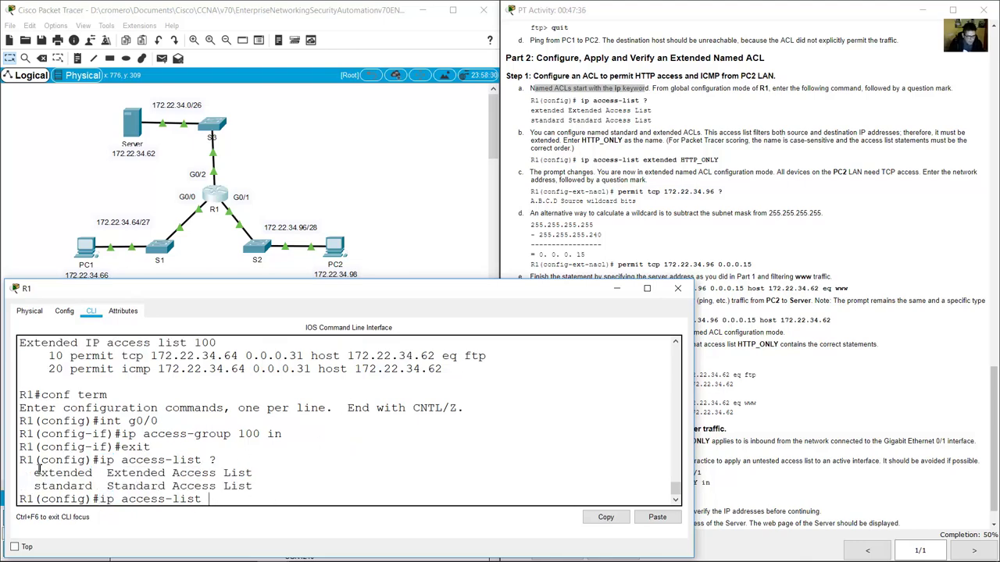
drag(34, 473, 95, 473)
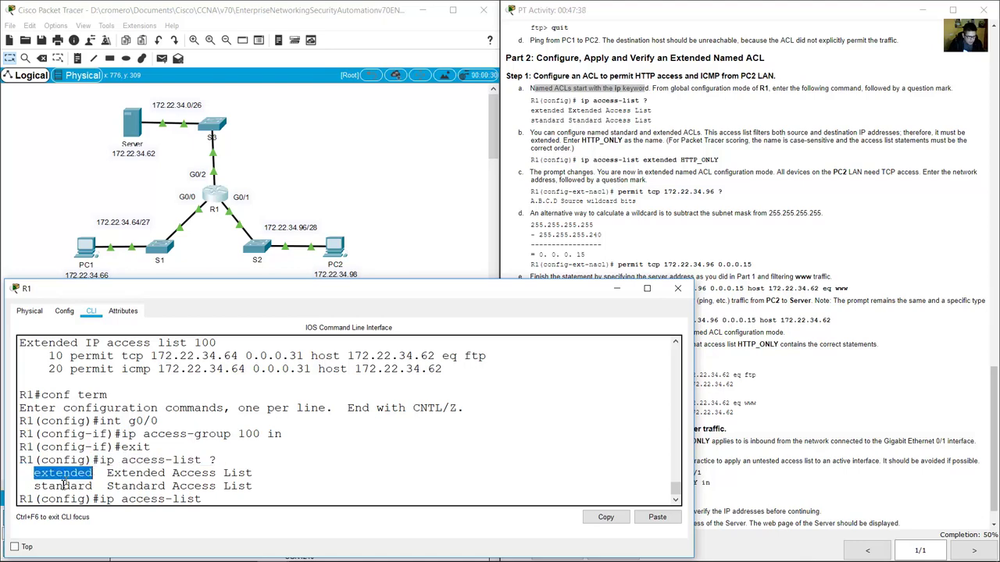
drag(34, 486, 94, 486)
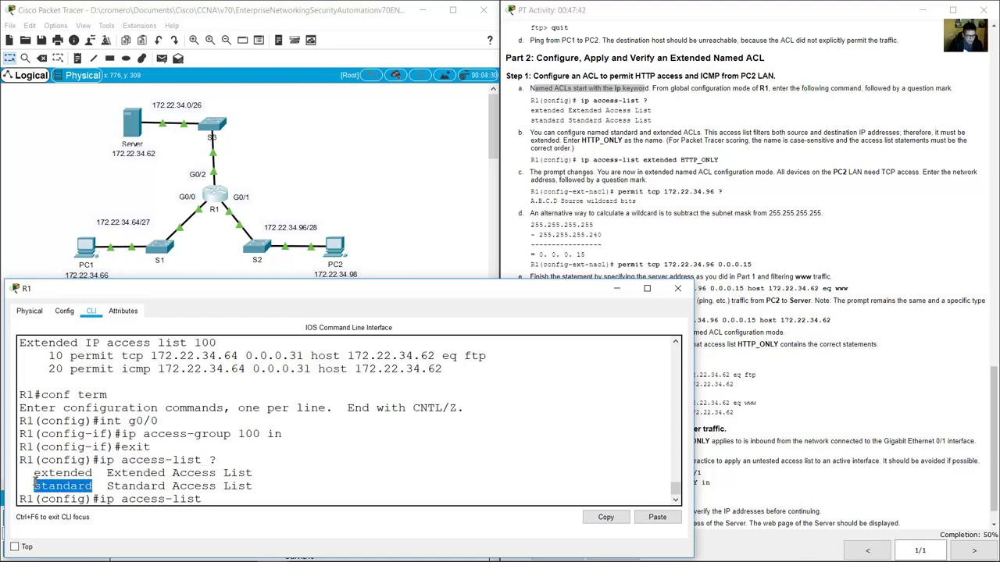
drag(34, 472, 254, 485)
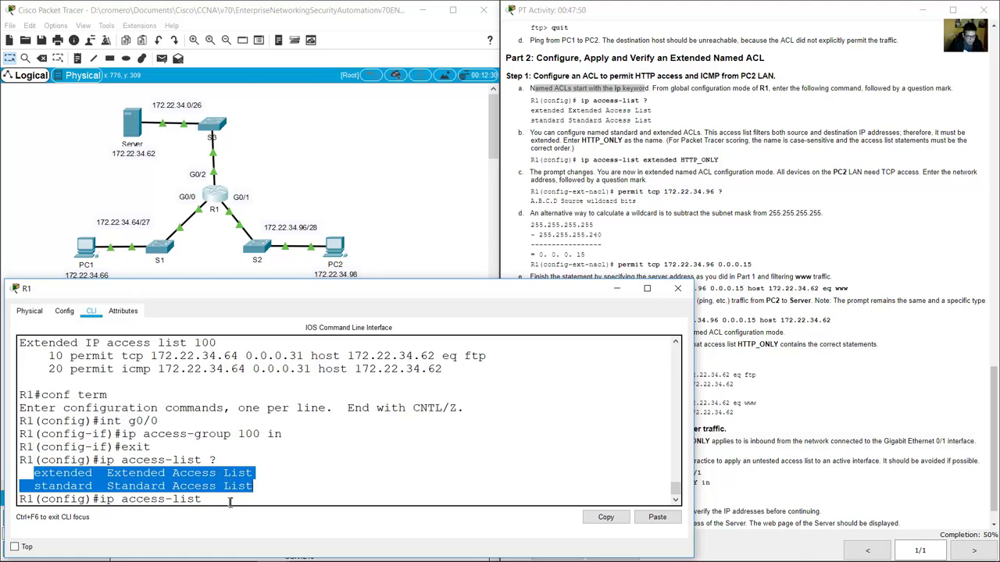
click(231, 501)
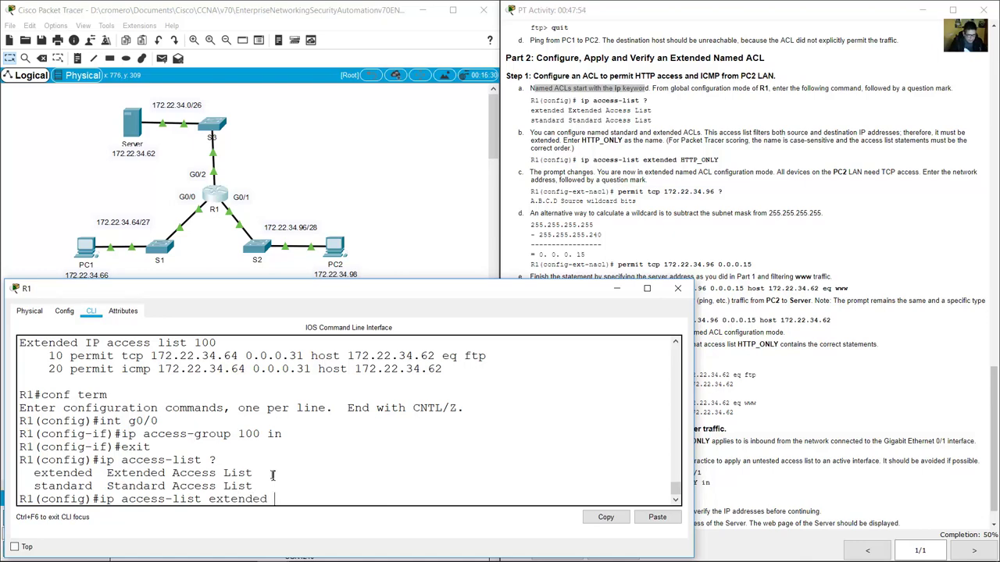
Create the extended named access list HTTP_ONLY with 'ip access-list extended HTTP_ONLY'.
click(648, 128)
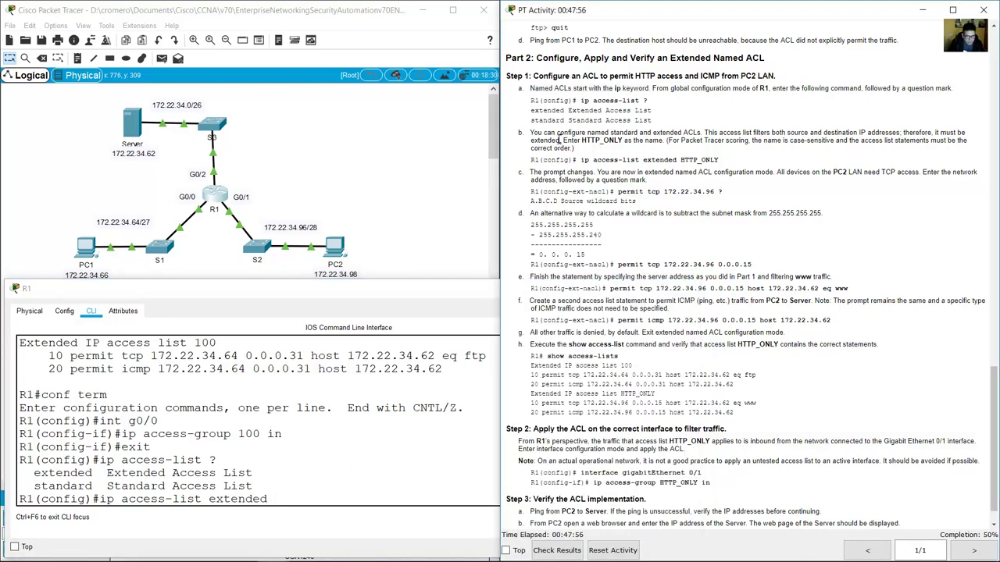
drag(537, 134, 701, 133)
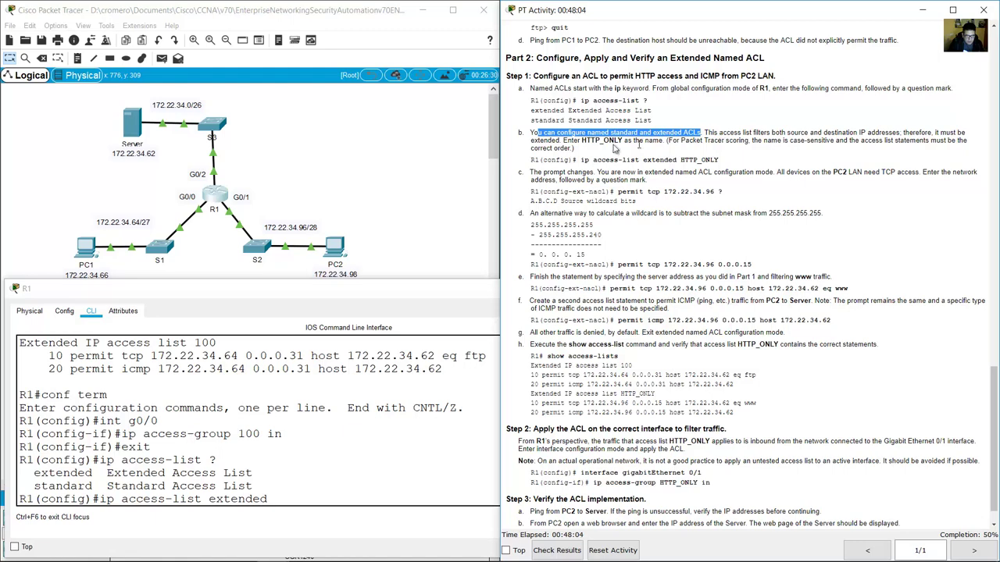
drag(582, 142, 661, 141)
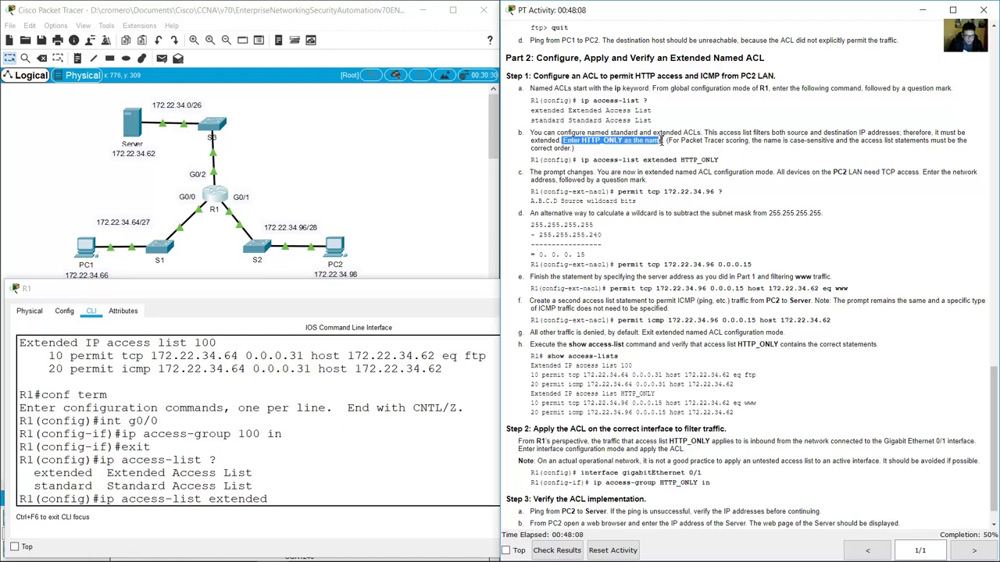
click(301, 513)
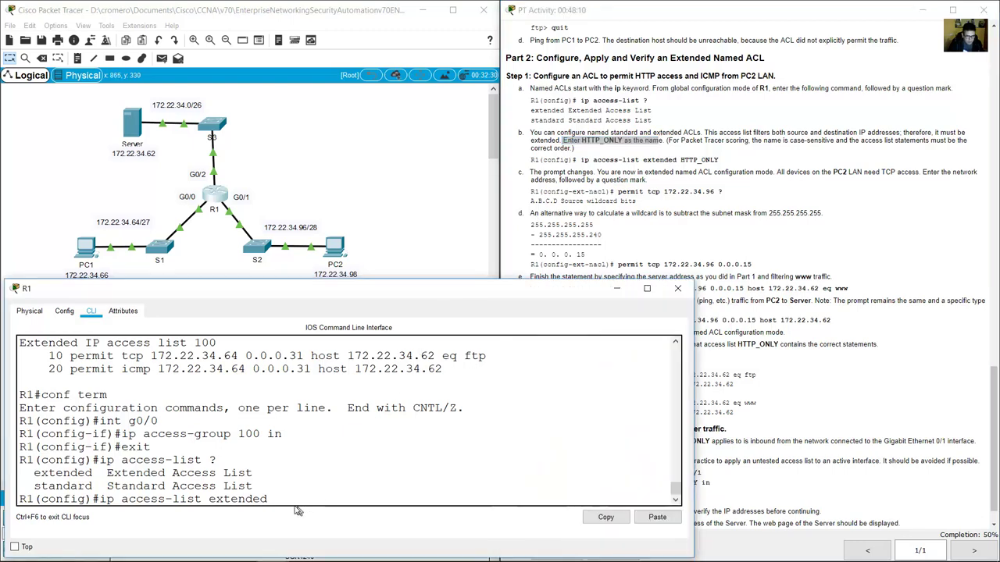
drag(209, 499, 266, 500)
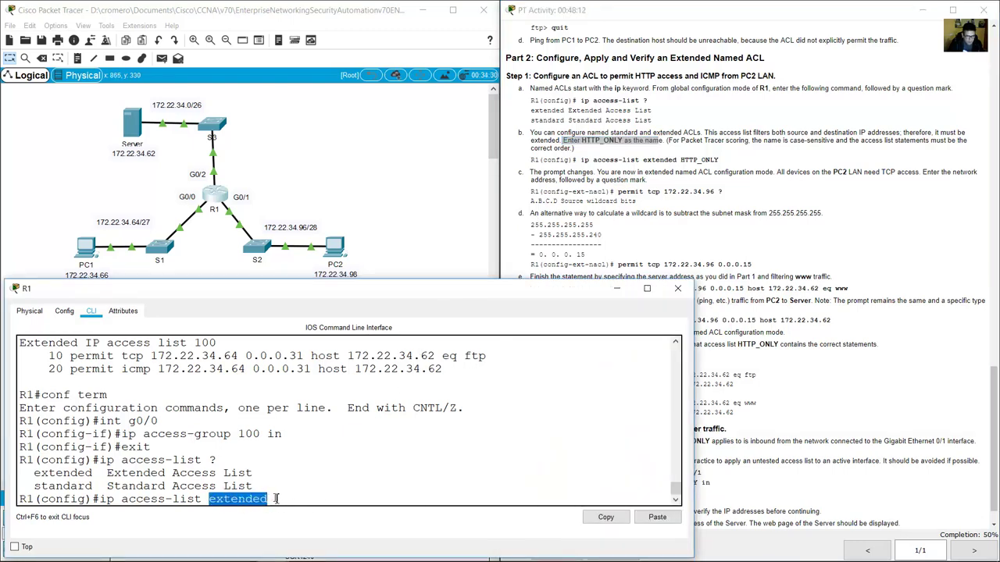
click(277, 498)
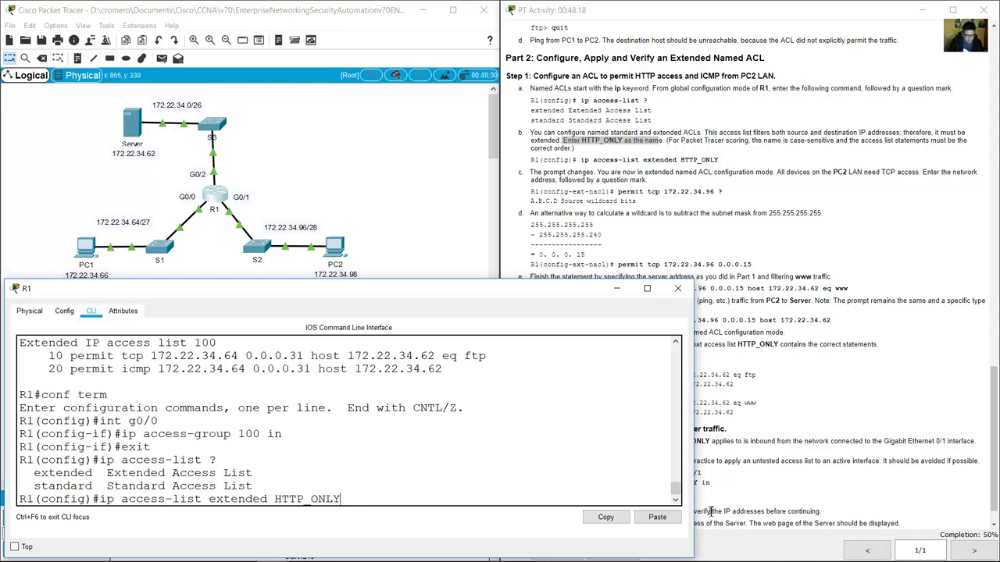
click(676, 500)
key(Return)
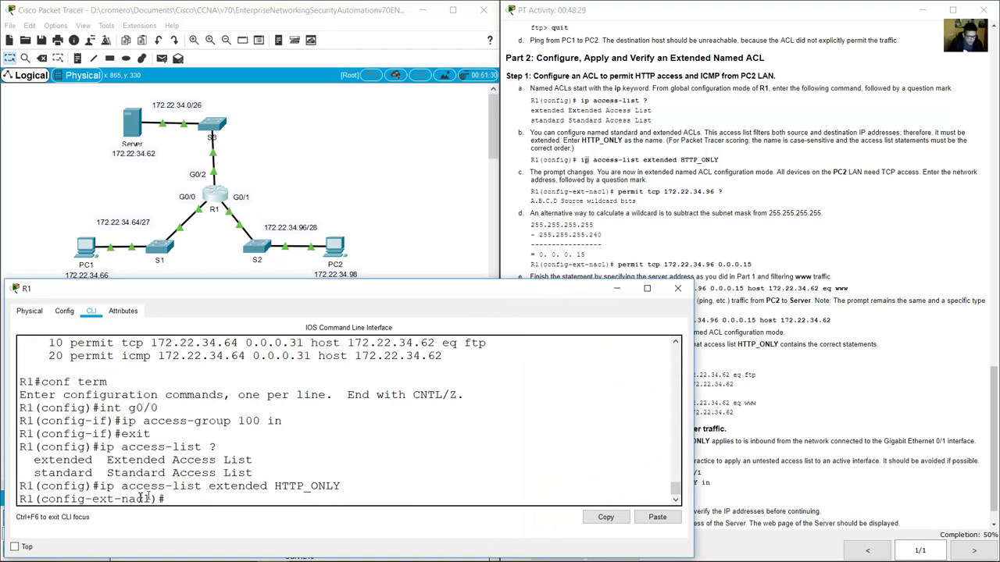
Check the new R1(config-ext-nacl)# prompt against its explanation and step c's permit tcp example.
drag(92, 499, 152, 499)
drag(85, 499, 164, 500)
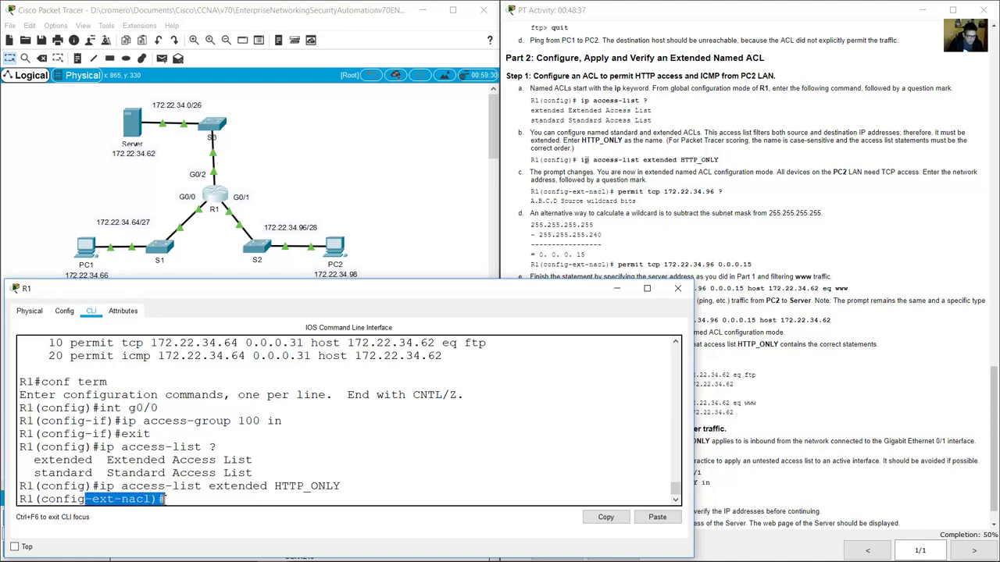
click(700, 192)
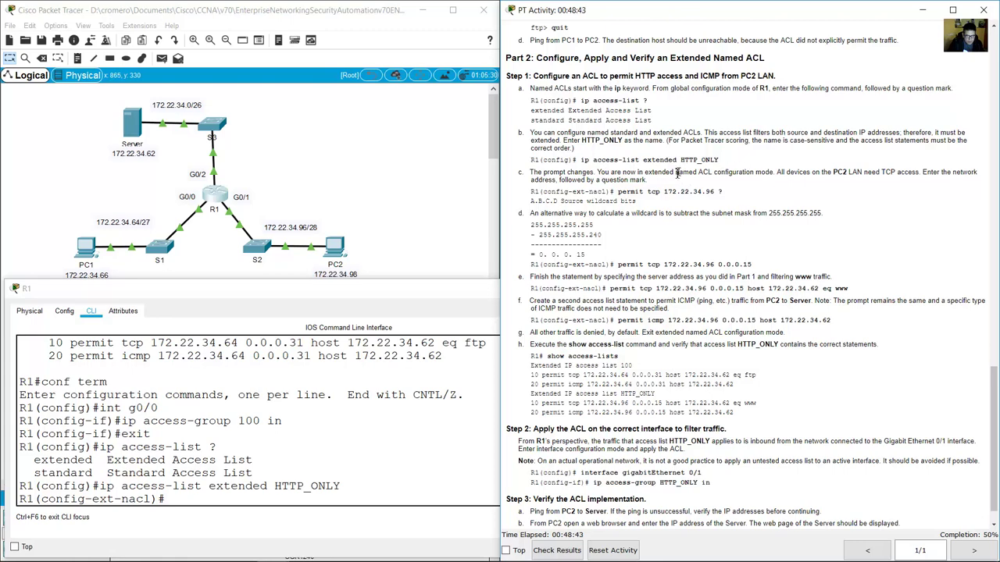
drag(598, 171, 924, 175)
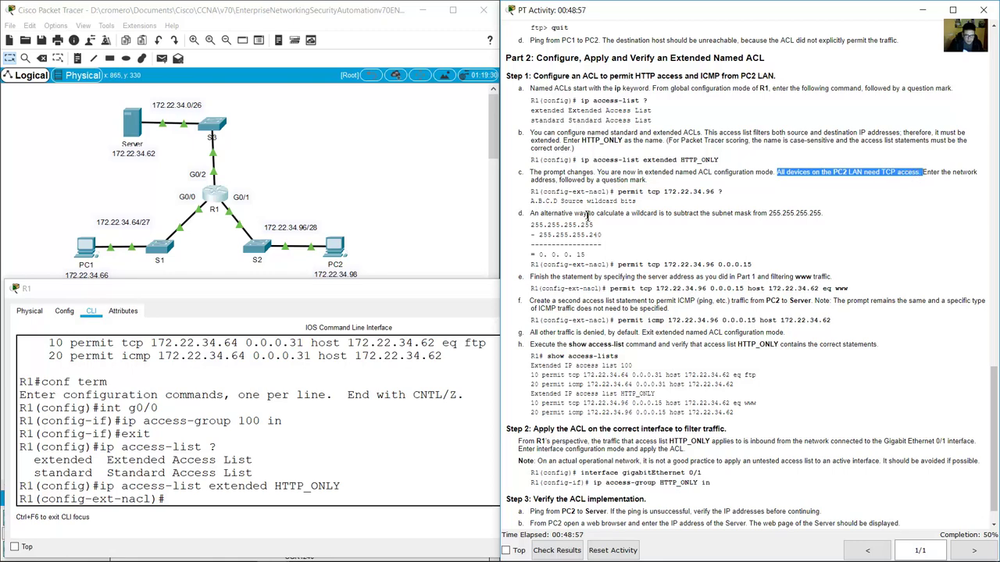
drag(620, 192, 661, 192)
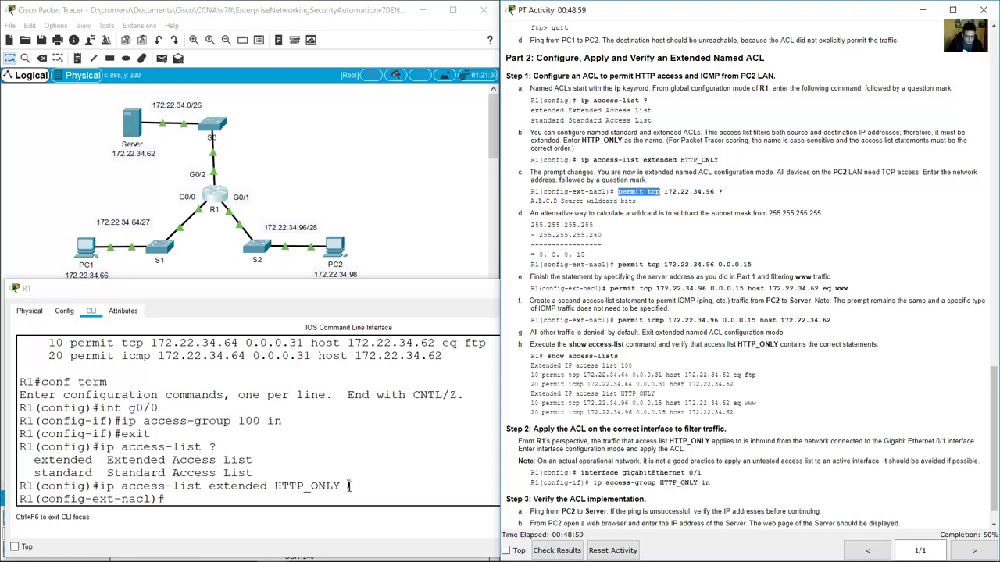
click(364, 478)
Type 'permit' and pick out tcp and PC2's network 172.22.34.96 from step c.
text(permit tcp)
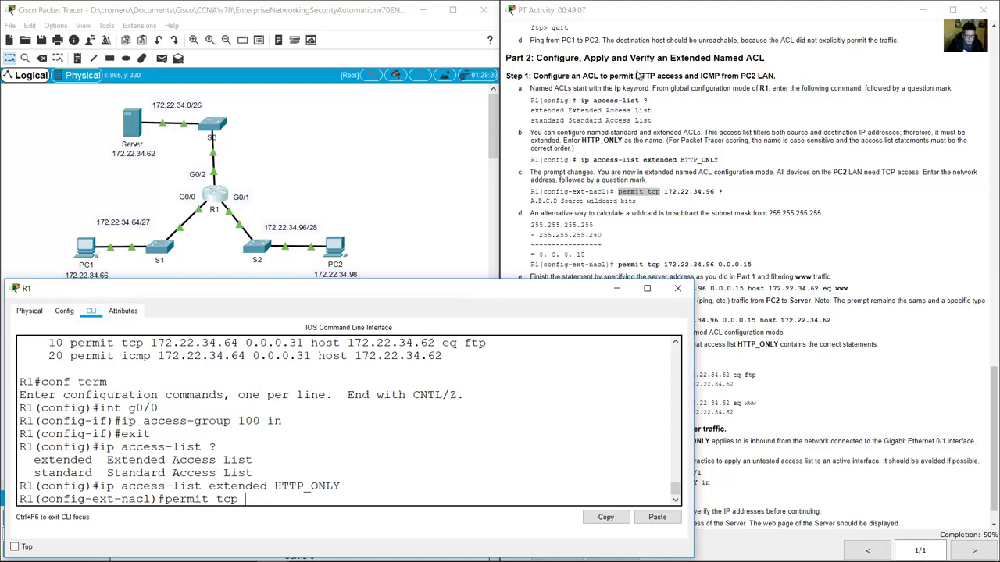
drag(635, 75, 658, 77)
mouse_move(648, 193)
mouse_down()
mouse_move(664, 193)
mouse_move(655, 192)
mouse_up()
click(681, 193)
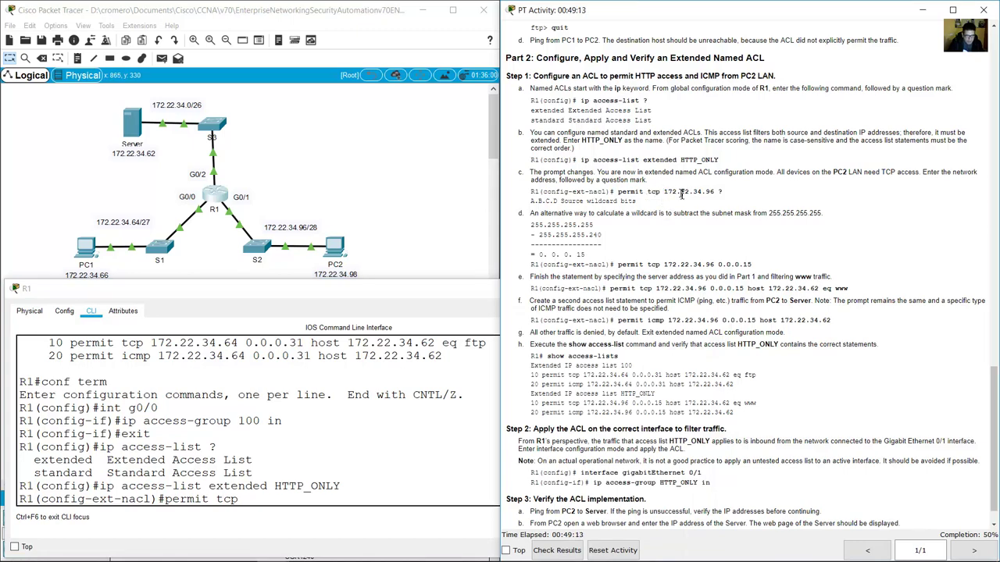
double_click(695, 192)
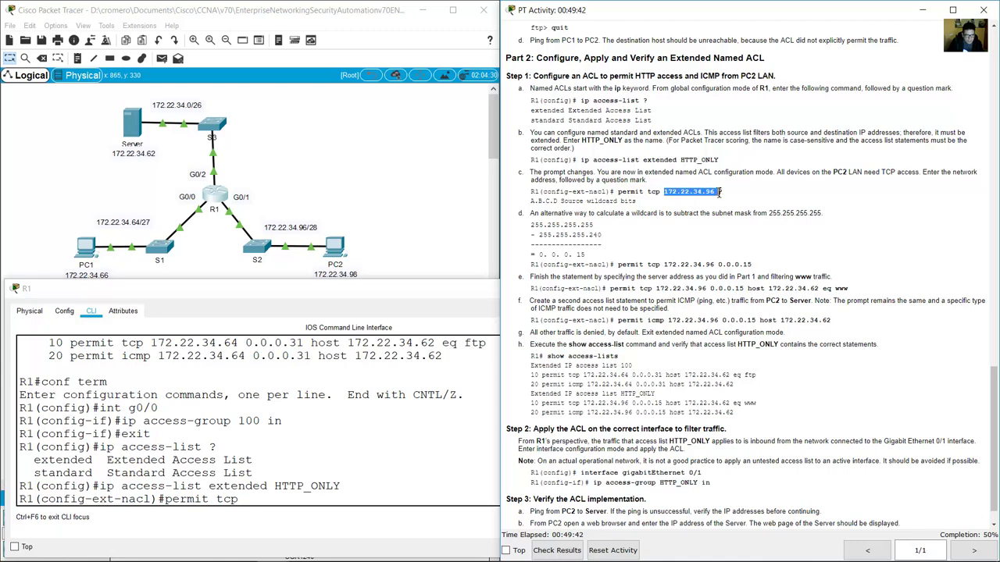
Enter source 172.22.34.96 for PC2's LAN and use '?' to show source wildcard bits next.
click(347, 184)
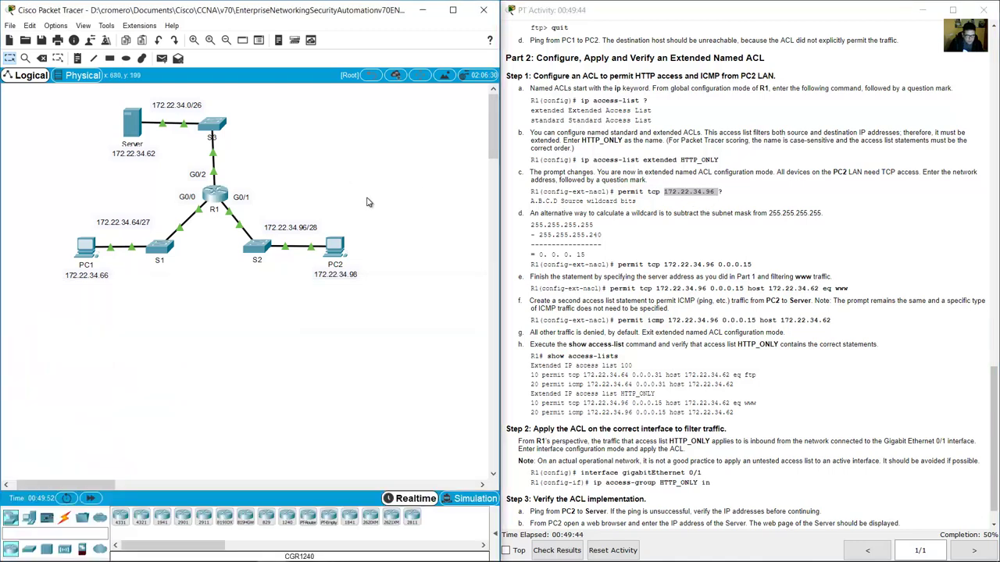
drag(367, 197, 257, 261)
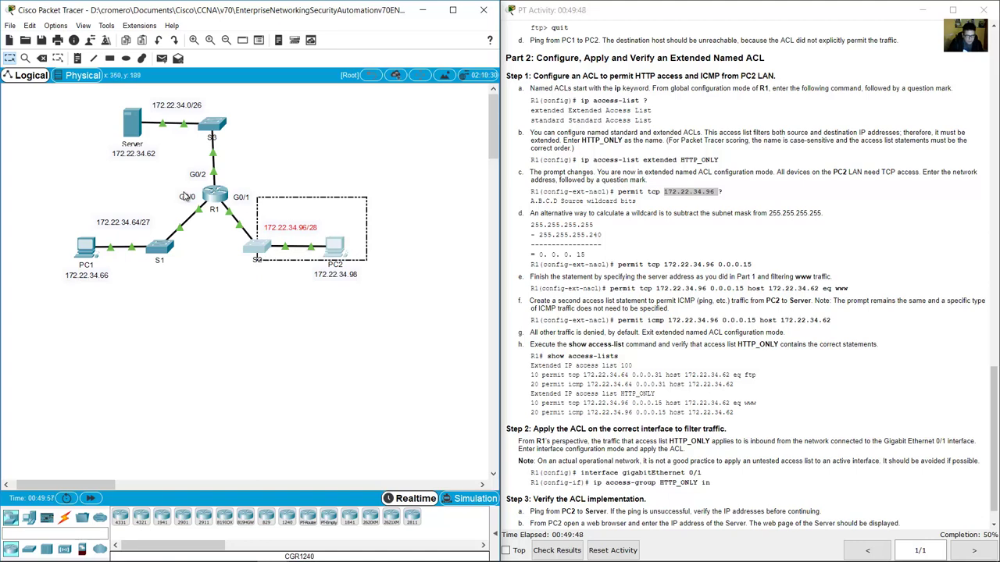
click(216, 195)
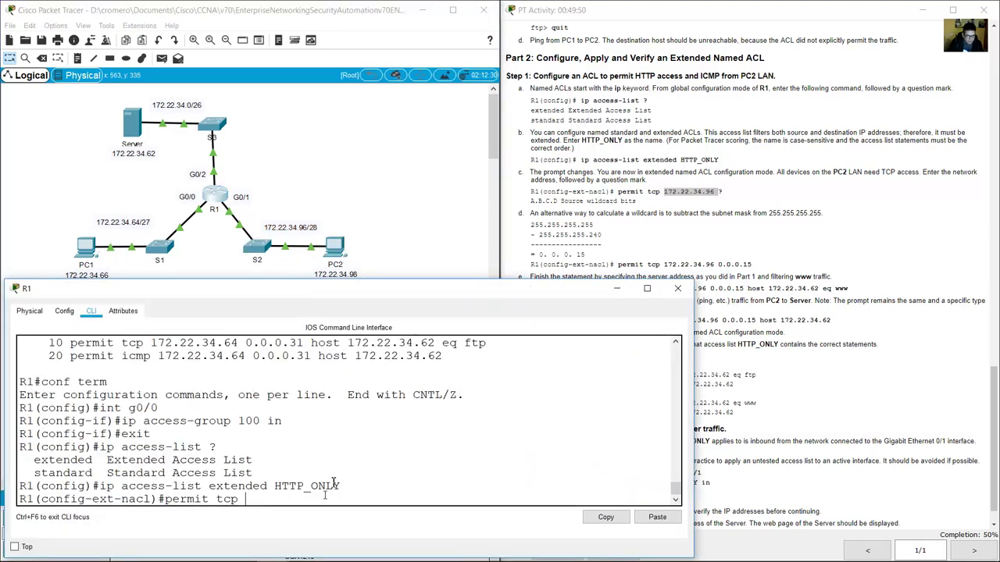
text(172.)
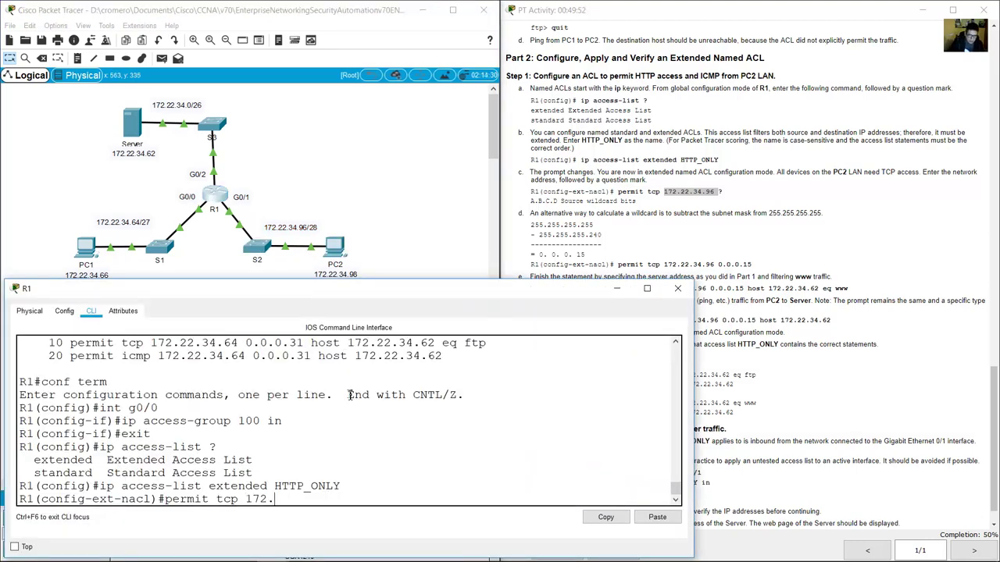
text(22.34.96)
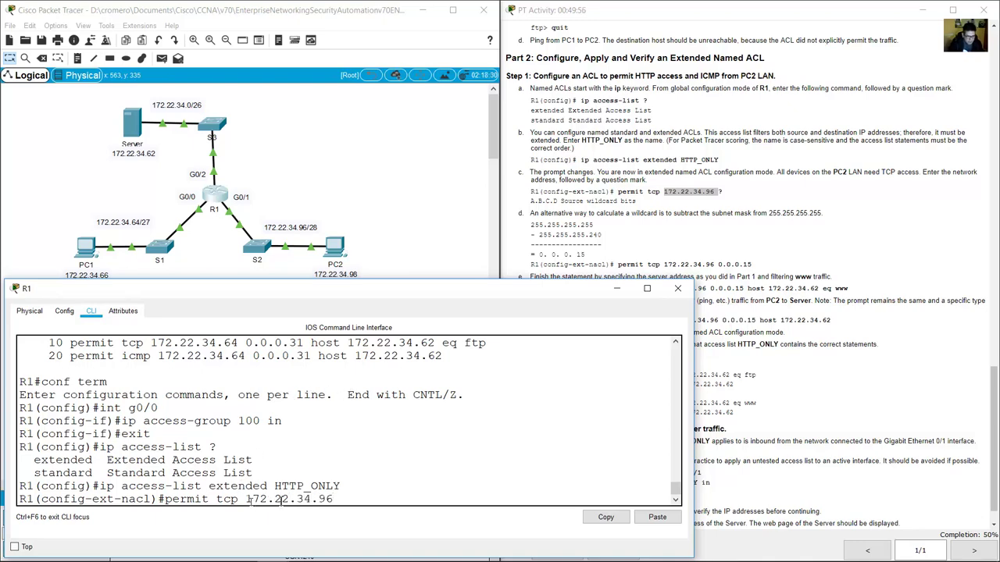
drag(249, 501, 335, 500)
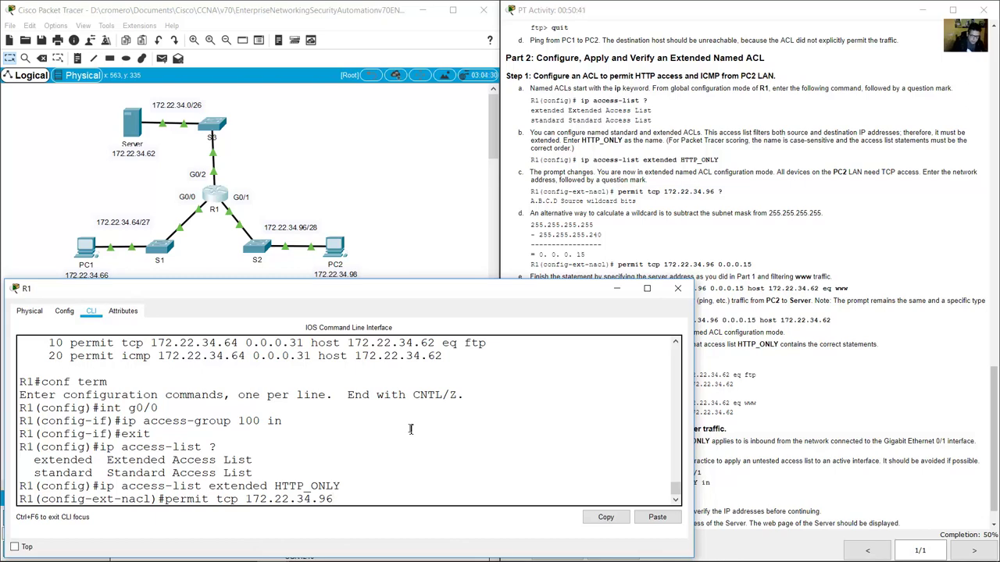
text(?)
drag(29, 486, 246, 485)
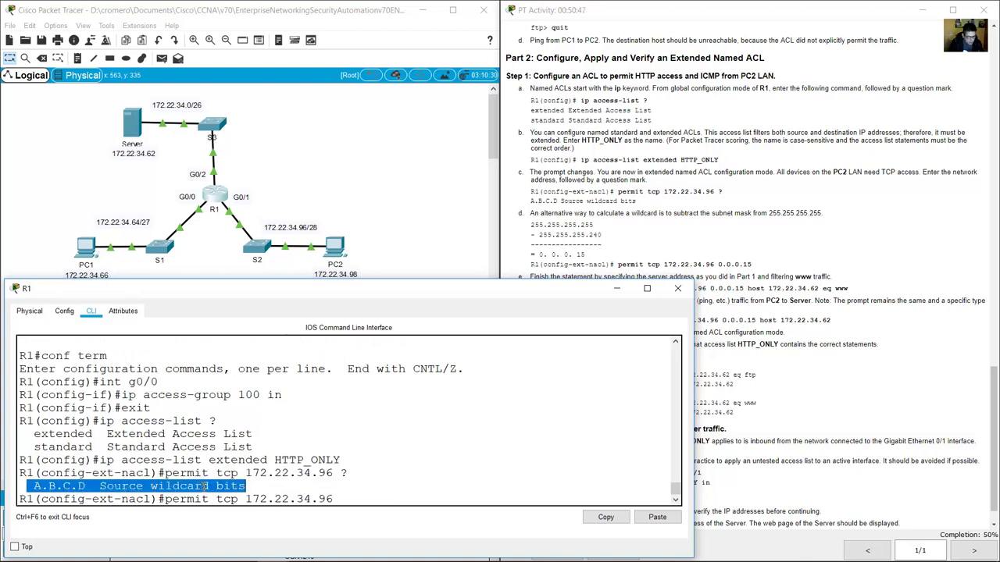
click(342, 500)
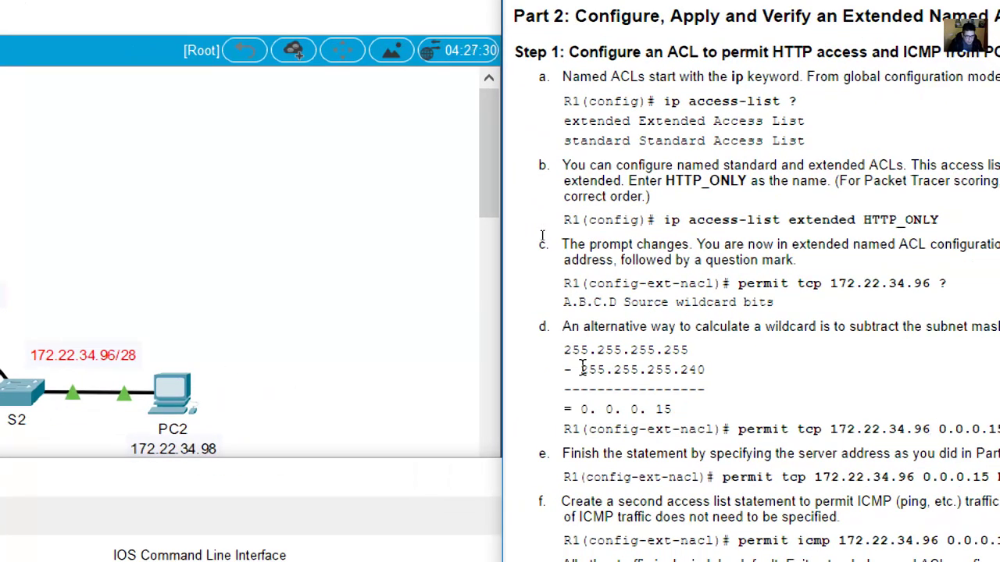
drag(662, 384, 687, 384)
drag(606, 370, 708, 370)
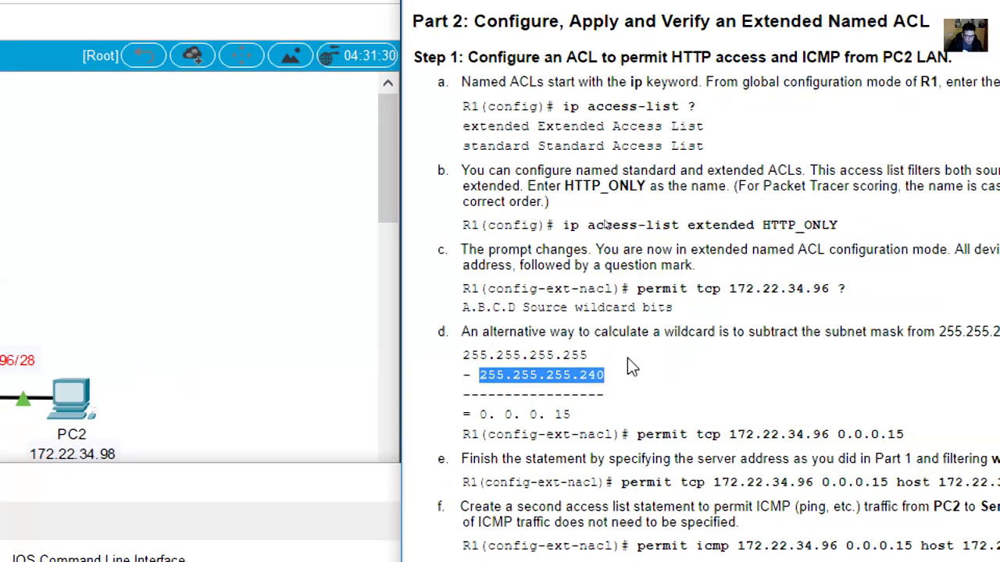
drag(590, 332, 715, 332)
drag(470, 356, 588, 355)
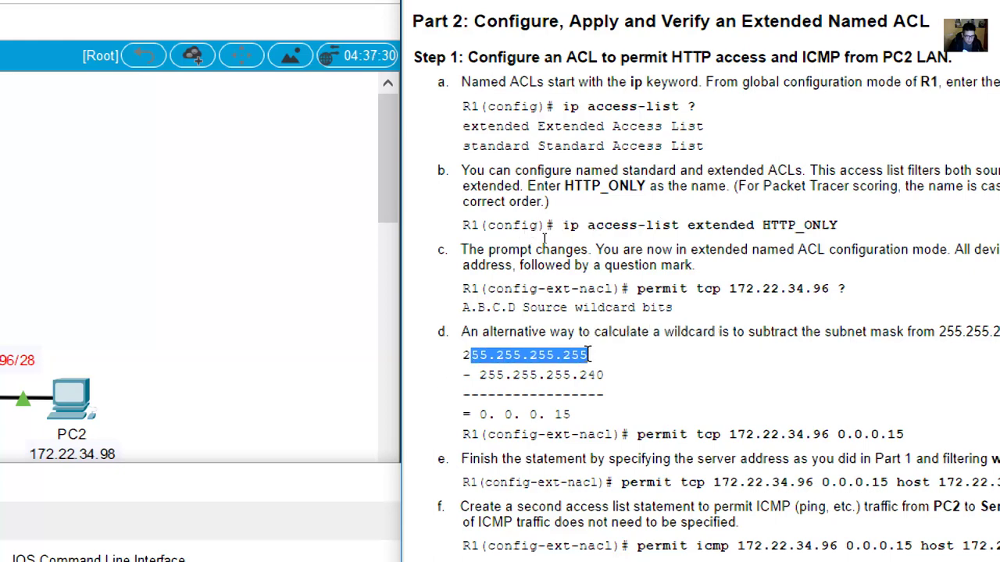
click(461, 375)
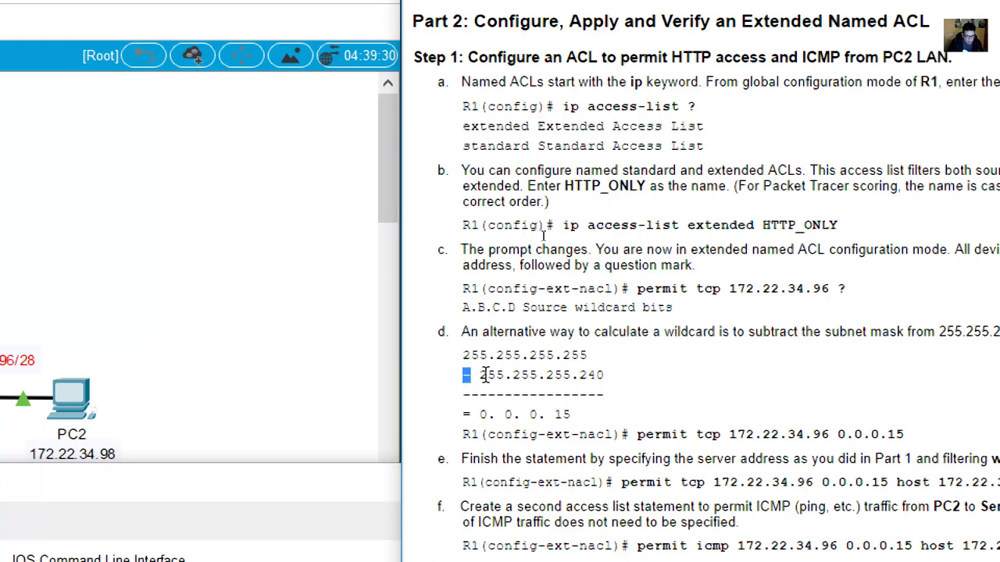
drag(489, 375, 601, 375)
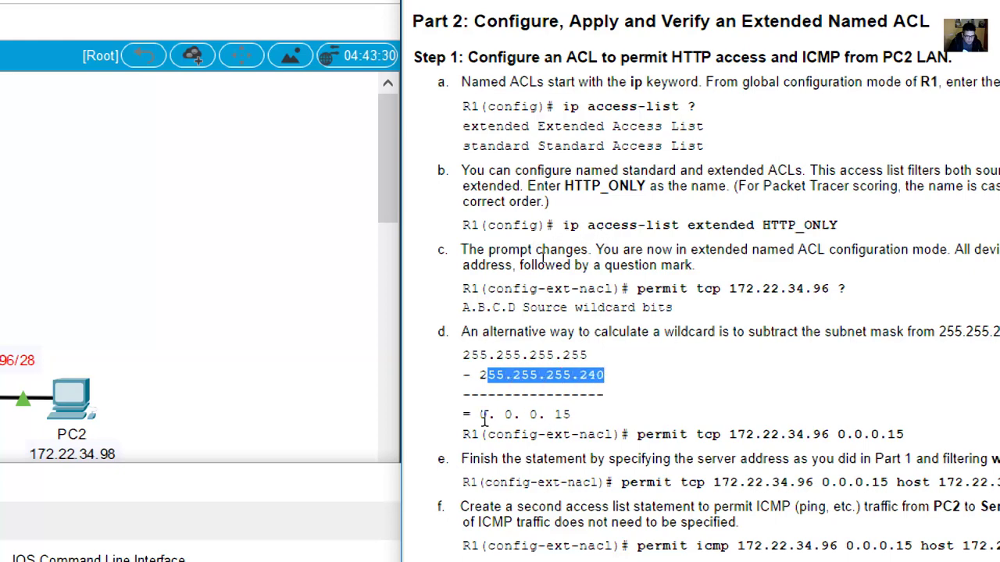
drag(481, 415, 555, 401)
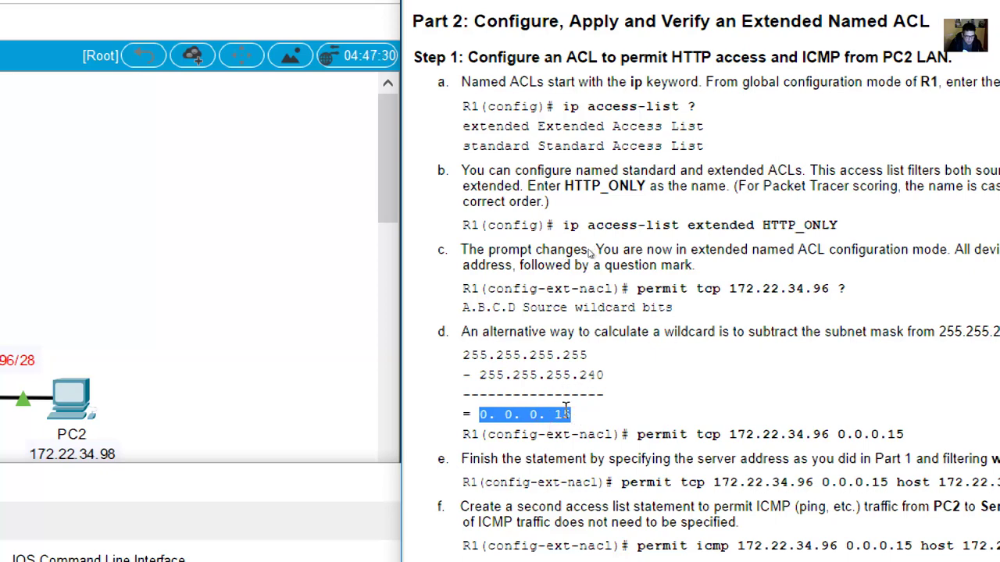
click(572, 414)
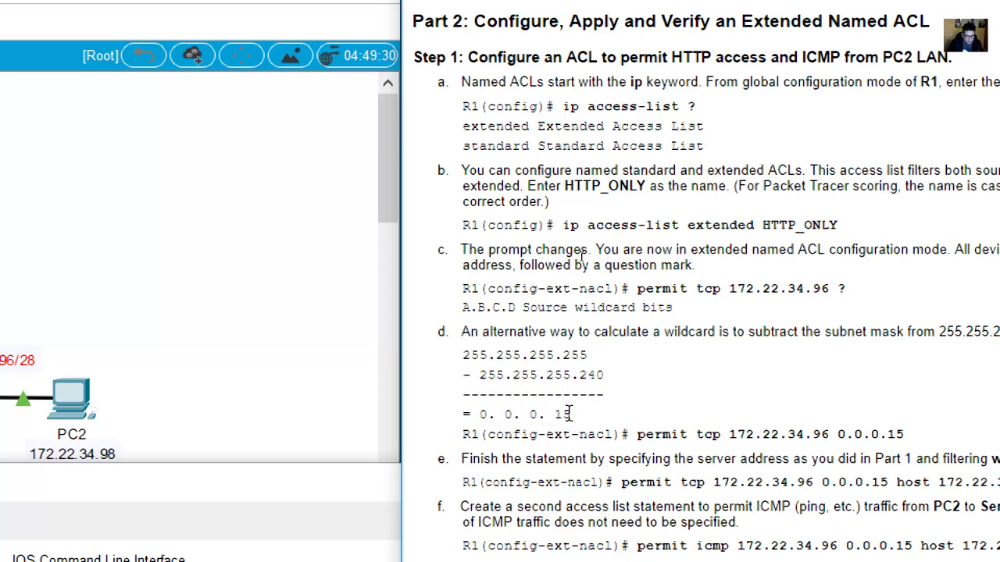
double_click(566, 414)
double_click(592, 375)
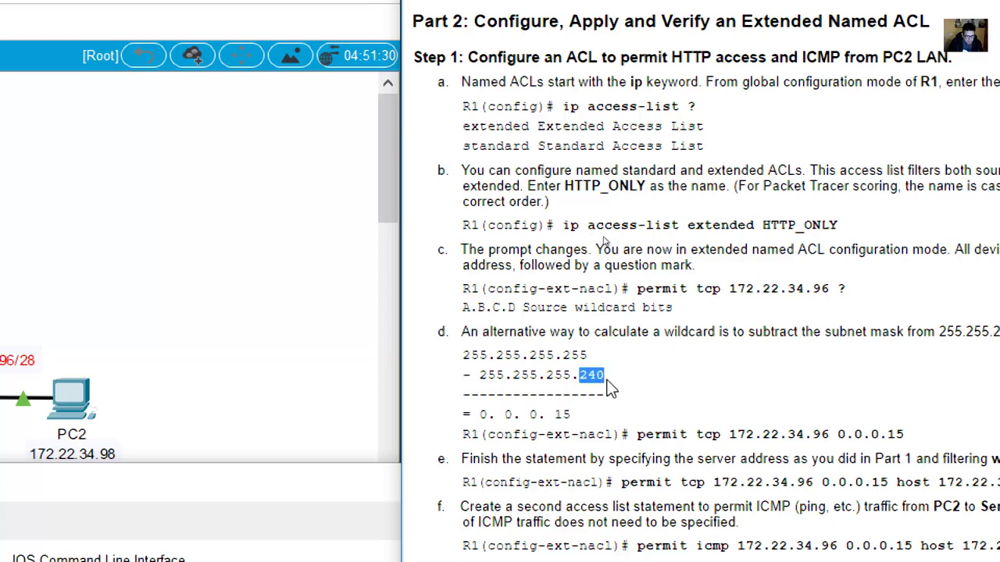
drag(587, 355, 562, 355)
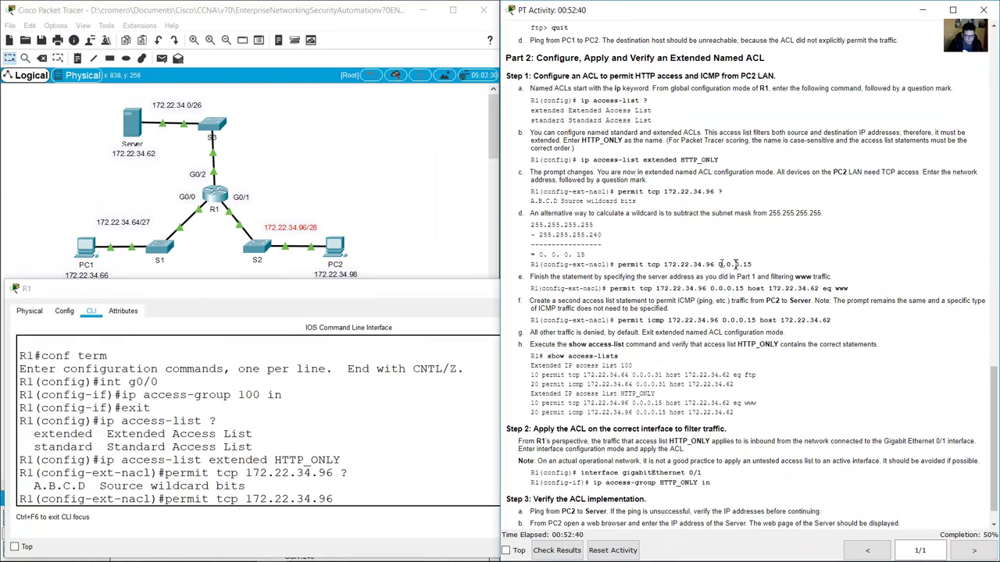
Add wildcard 0.0.0.15, destination host 172.22.34.62 and 'eq www' to the permit tcp line.
double_click(734, 264)
click(432, 506)
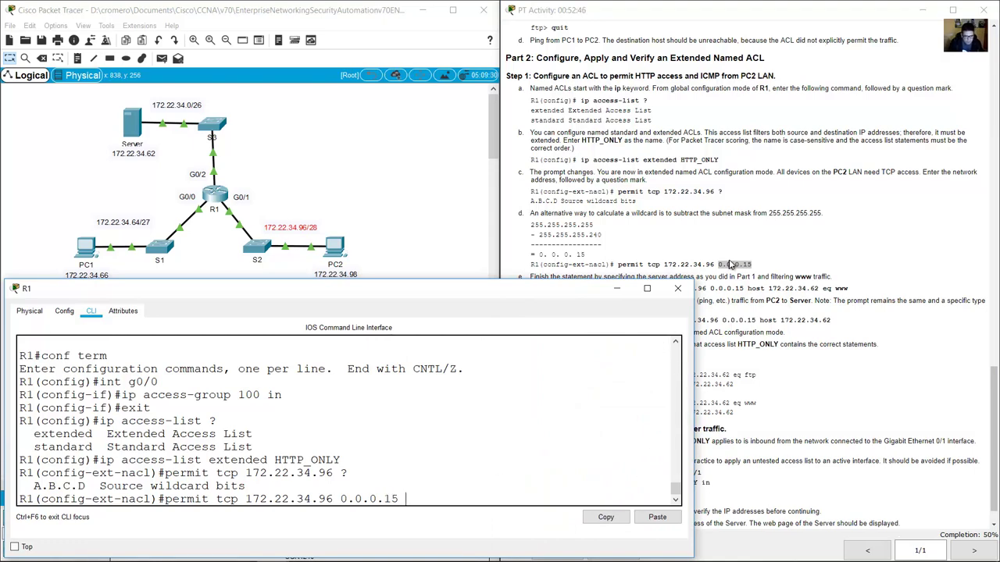
drag(751, 264, 714, 264)
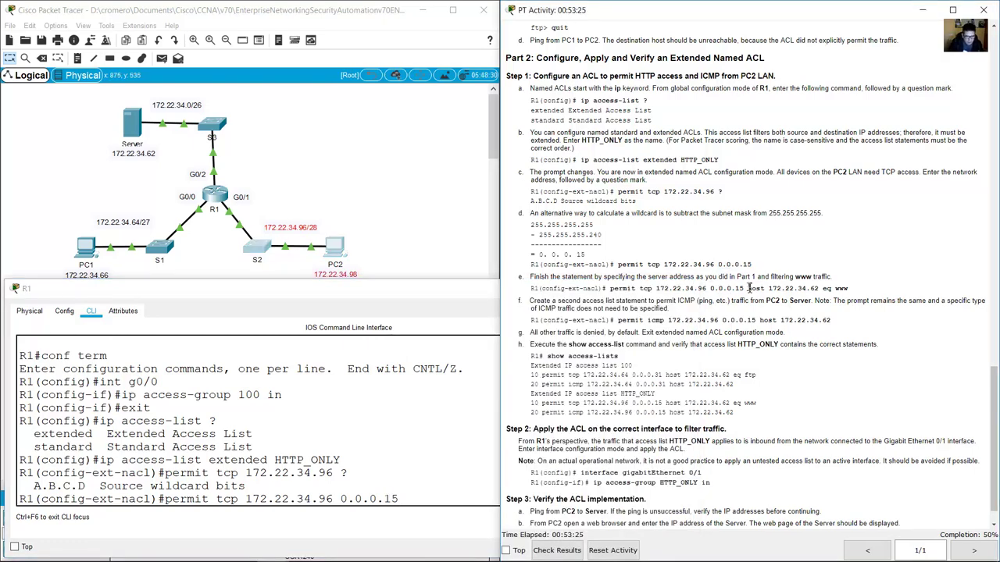
drag(747, 288, 818, 288)
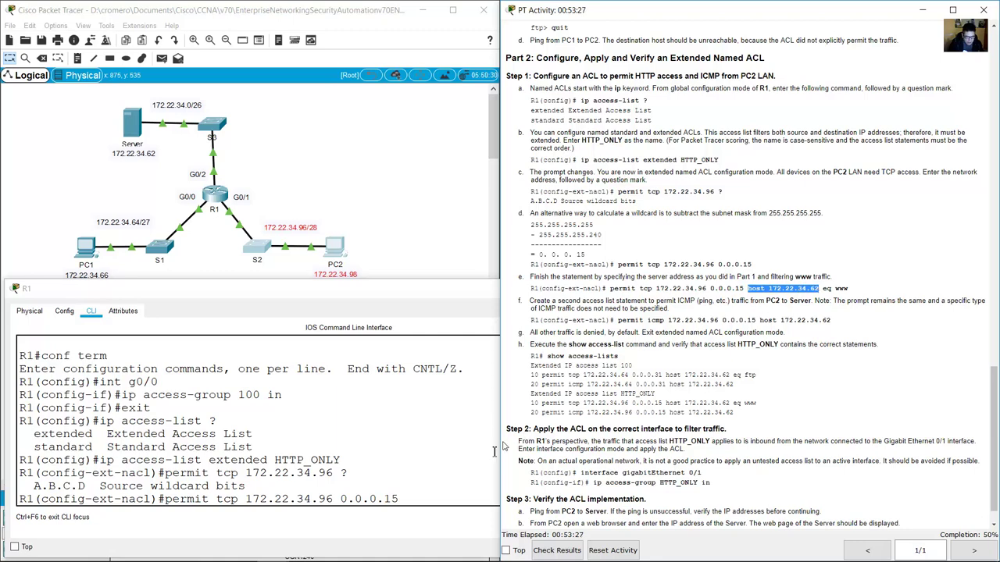
click(435, 492)
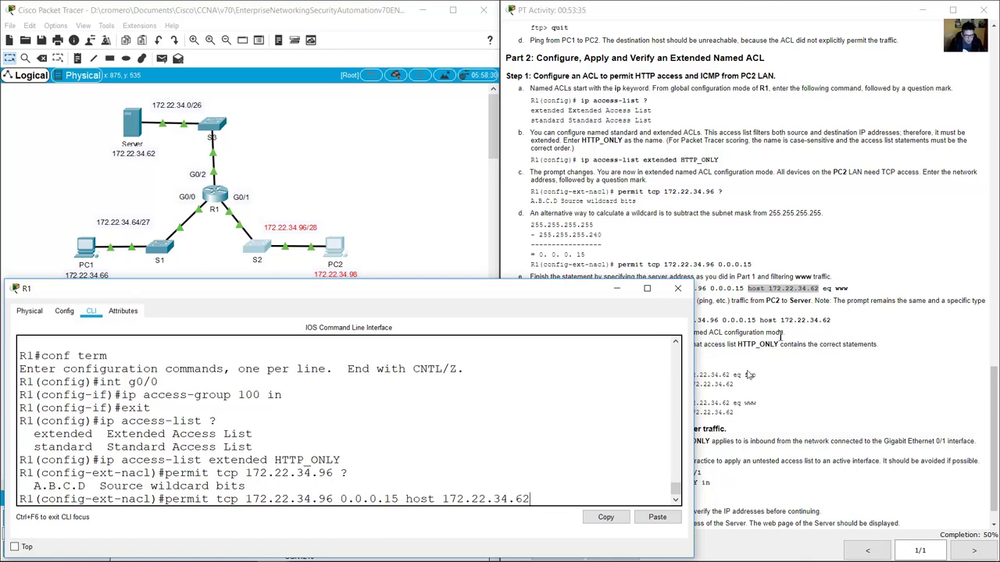
click(829, 289)
drag(837, 290, 848, 291)
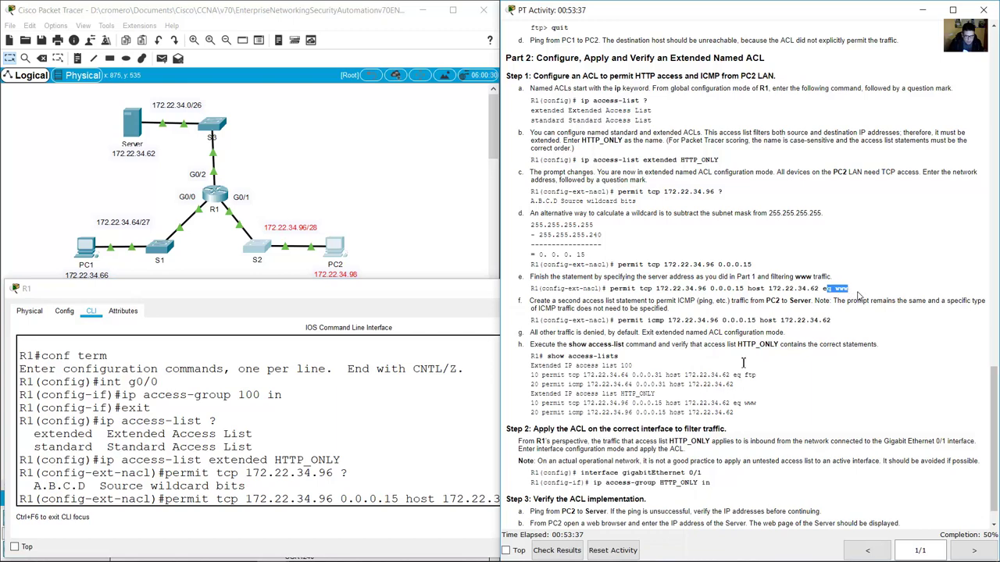
click(495, 520)
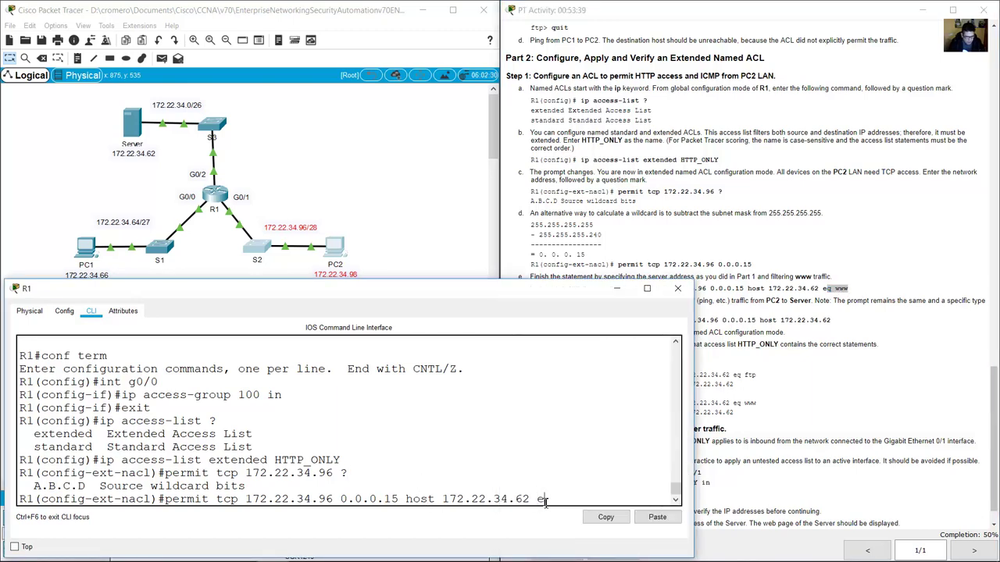
text(eq www)
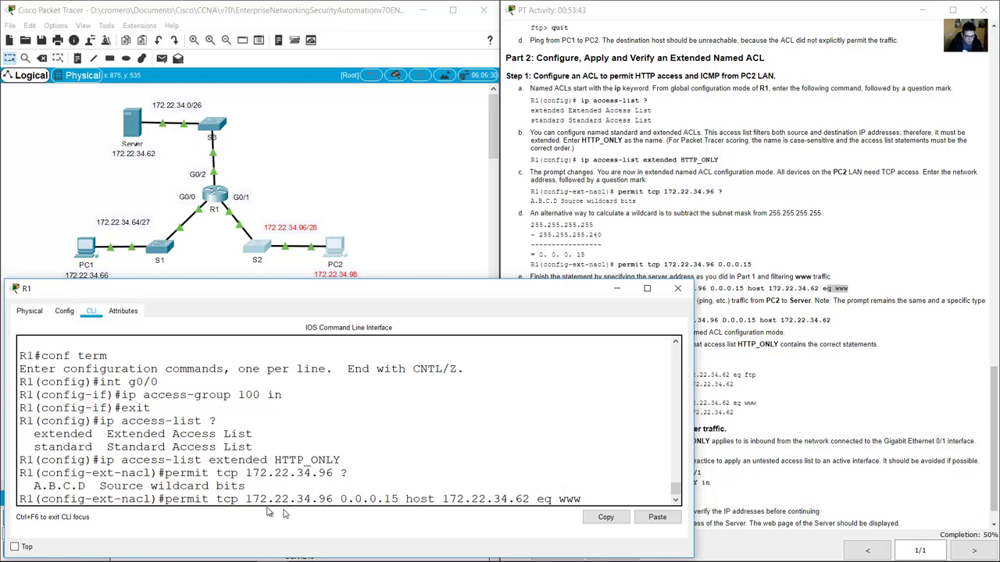
Match the command's source, host 172.22.34.62 destination and eq www against PC2's LAN and the Server.
drag(237, 505, 403, 504)
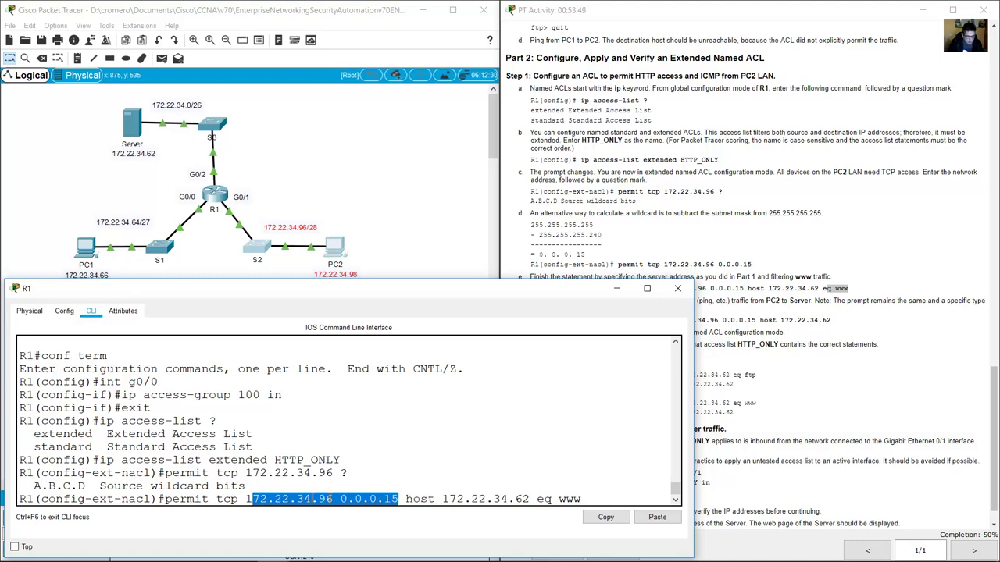
drag(388, 190, 247, 286)
click(560, 365)
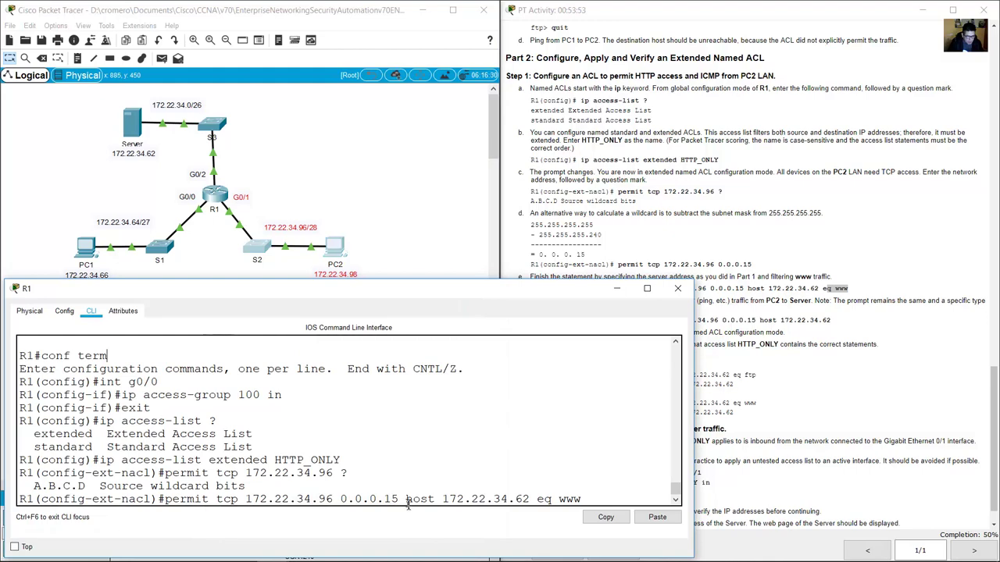
drag(407, 505, 531, 503)
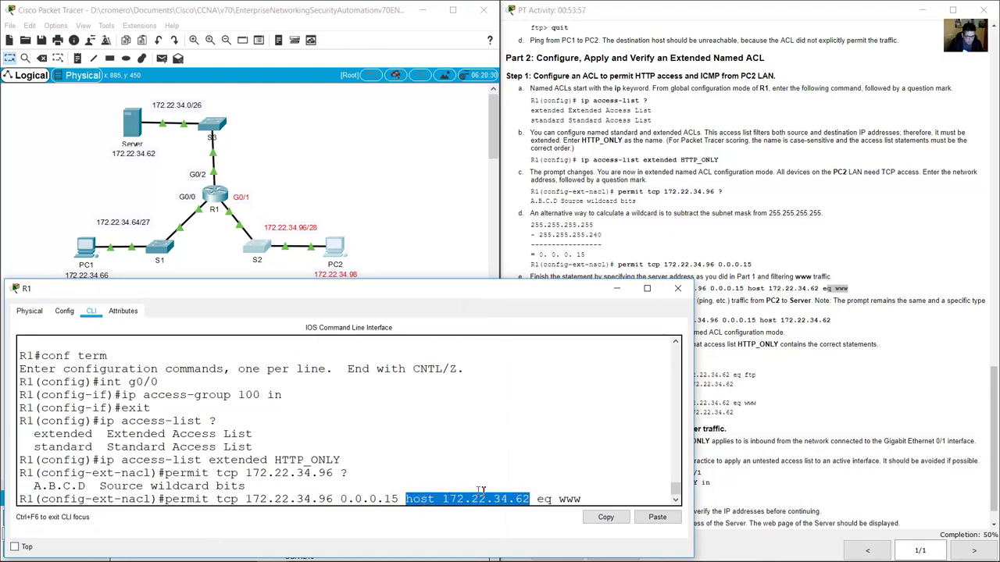
click(97, 104)
drag(100, 115, 141, 167)
click(551, 377)
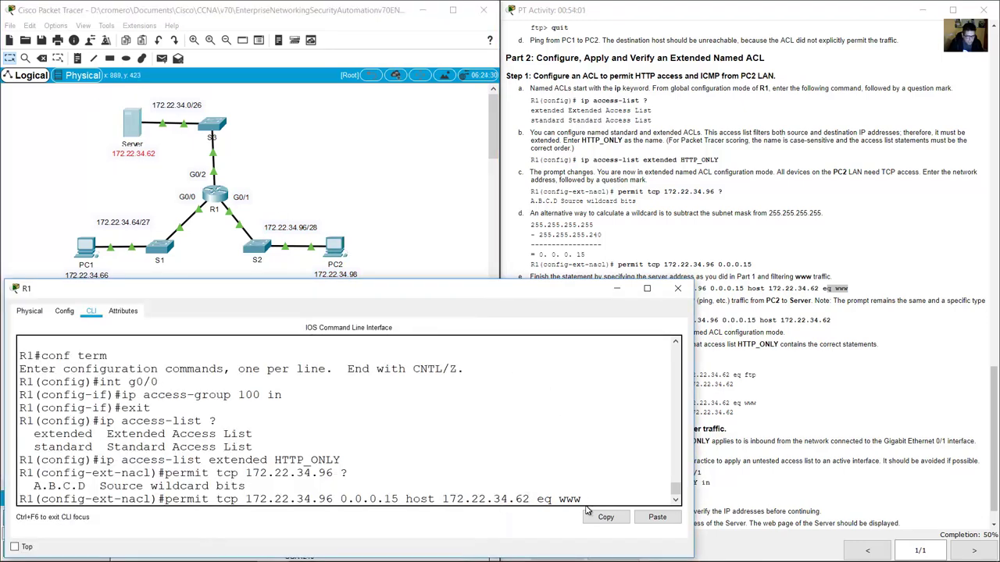
drag(582, 500, 540, 502)
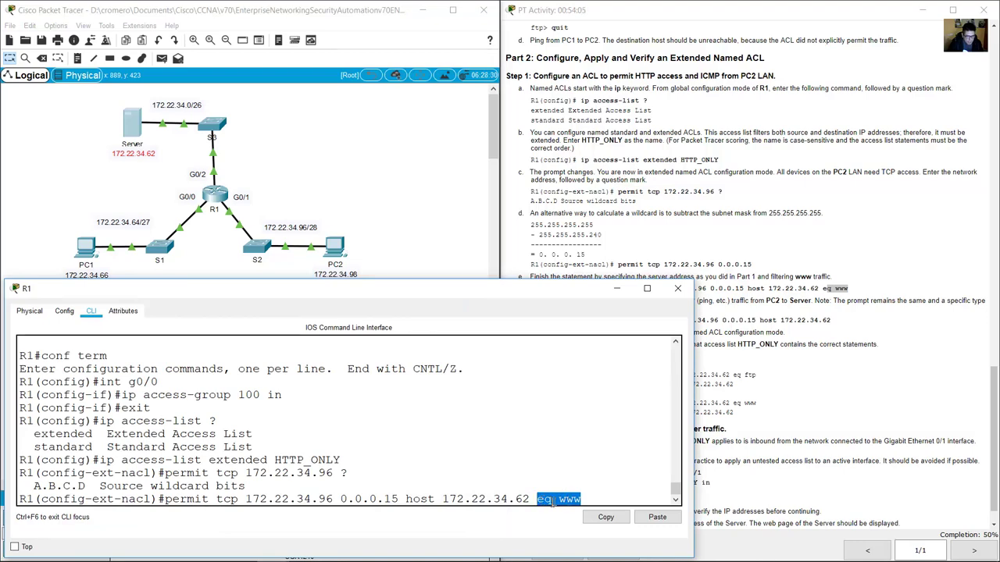
click(560, 497)
drag(538, 499, 582, 499)
click(584, 499)
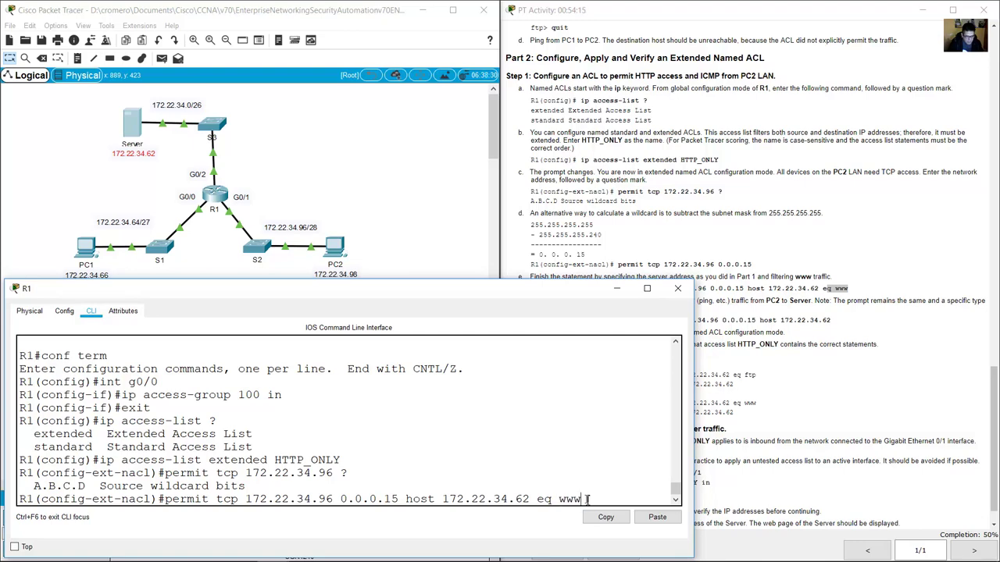
Enter the www permit statement and review the lab step calling for a second statement.
key(Return)
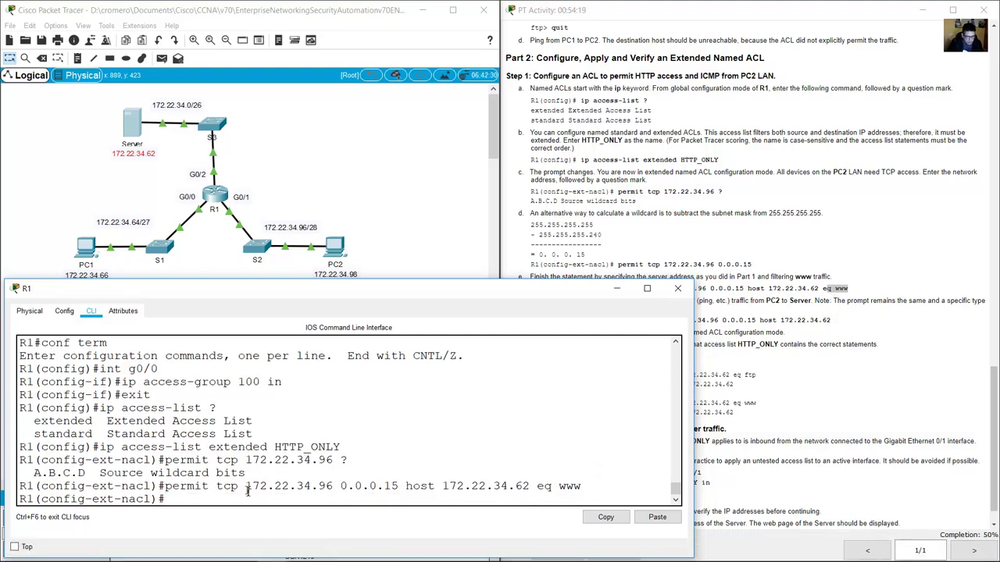
drag(246, 489, 398, 484)
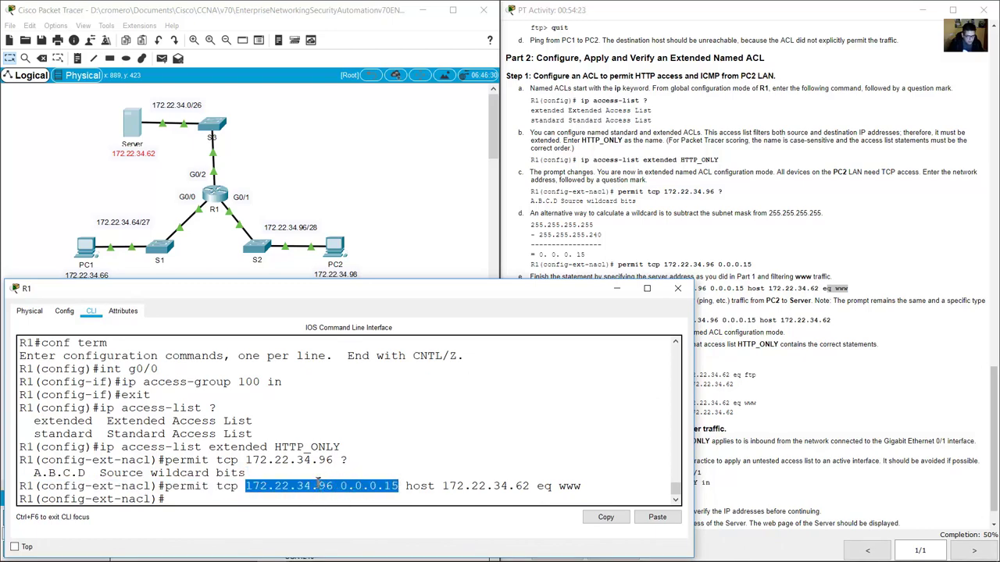
drag(217, 486, 578, 487)
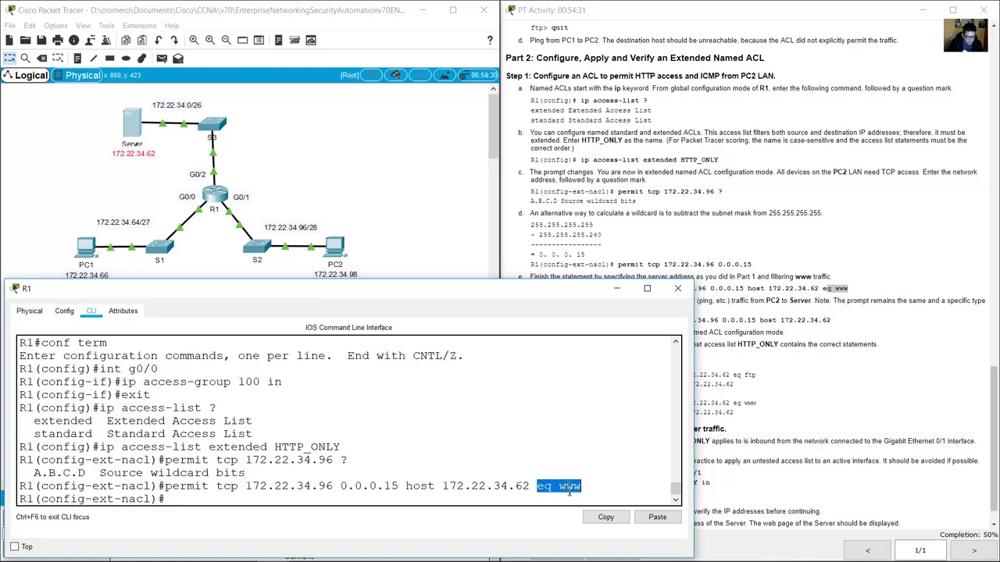
click(788, 372)
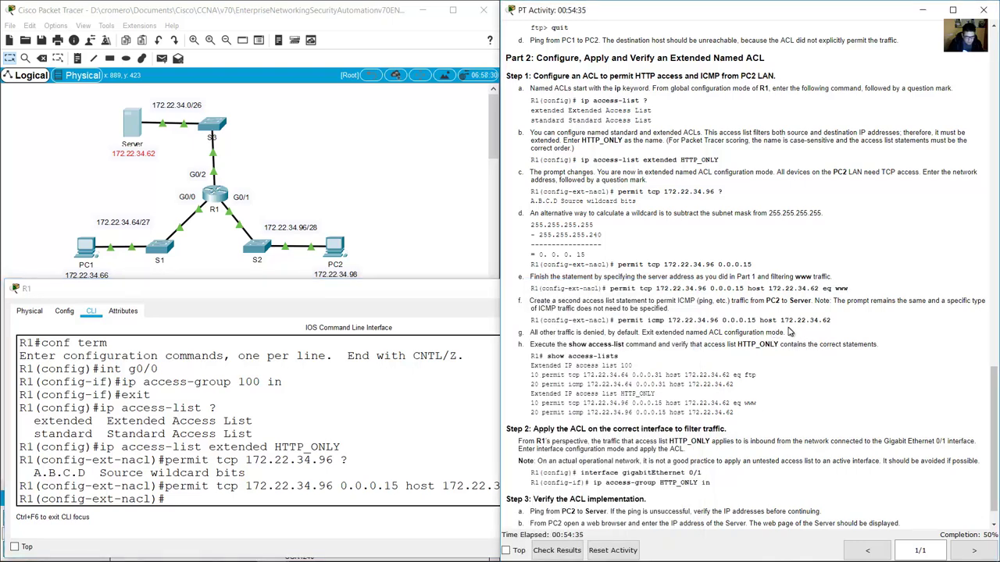
drag(536, 300, 814, 300)
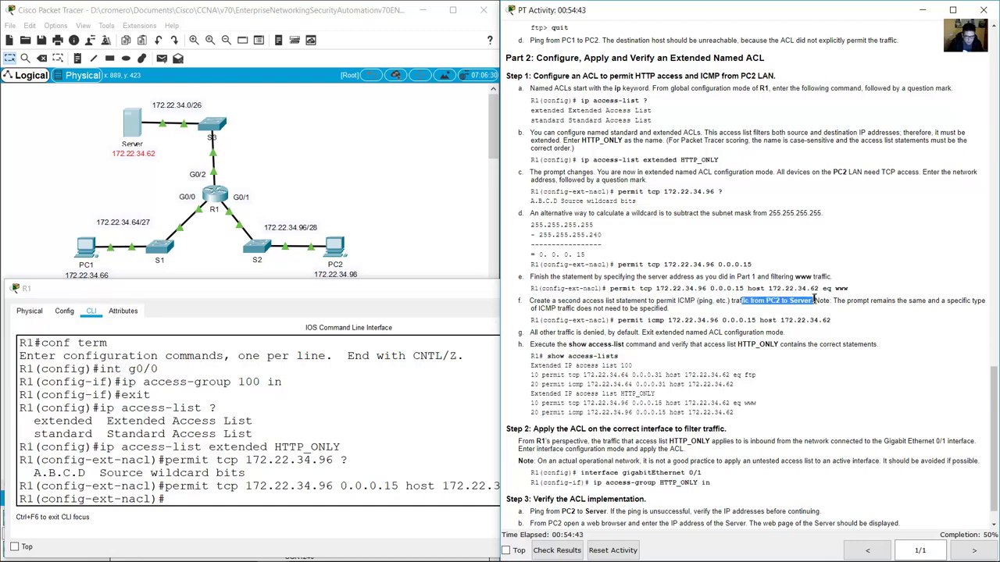
click(61, 498)
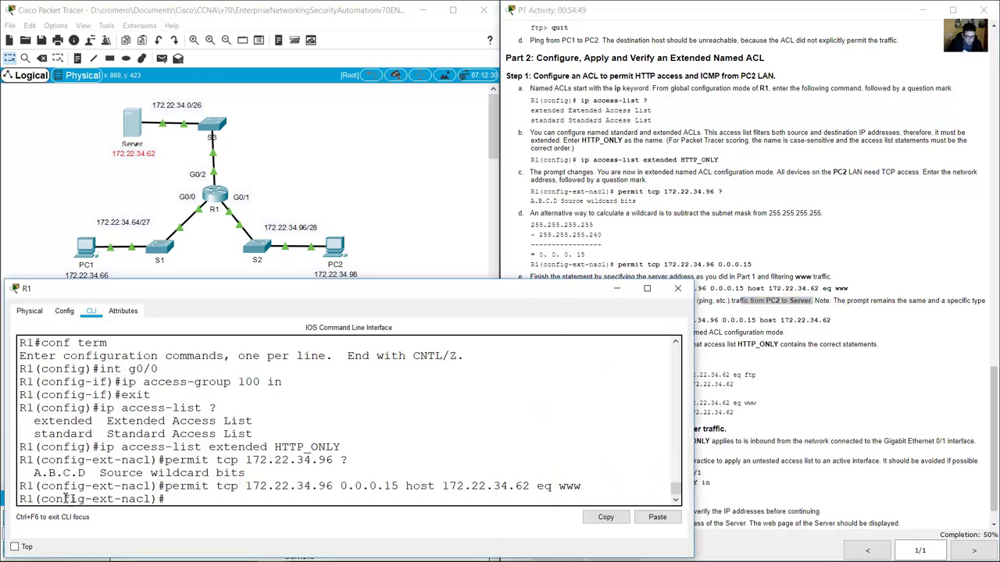
Add 'permit icmp 172.22.34.96 0.0.0.15 host 172.22.34.62' to HTTP_ONLY.
drag(57, 497, 162, 500)
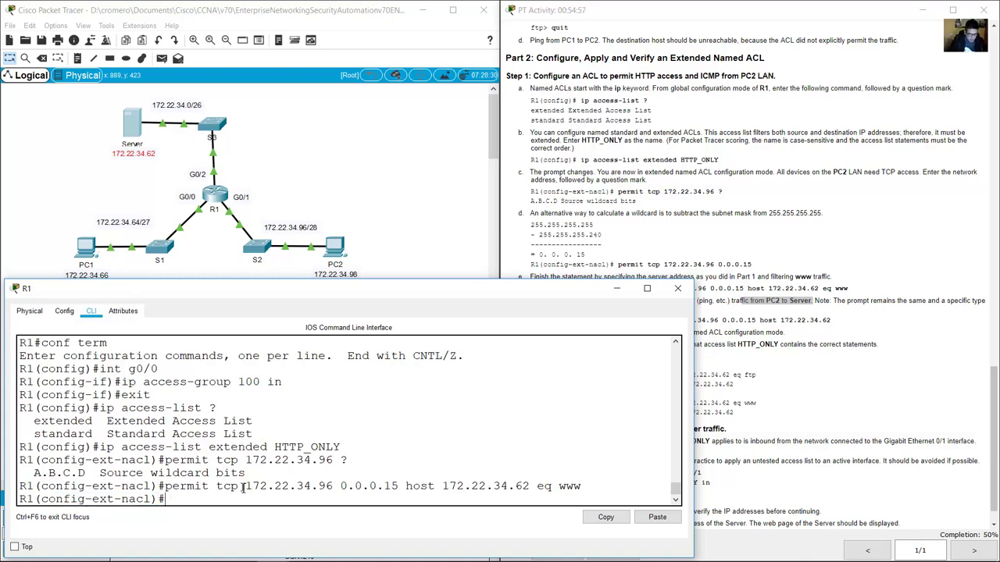
text(permit )
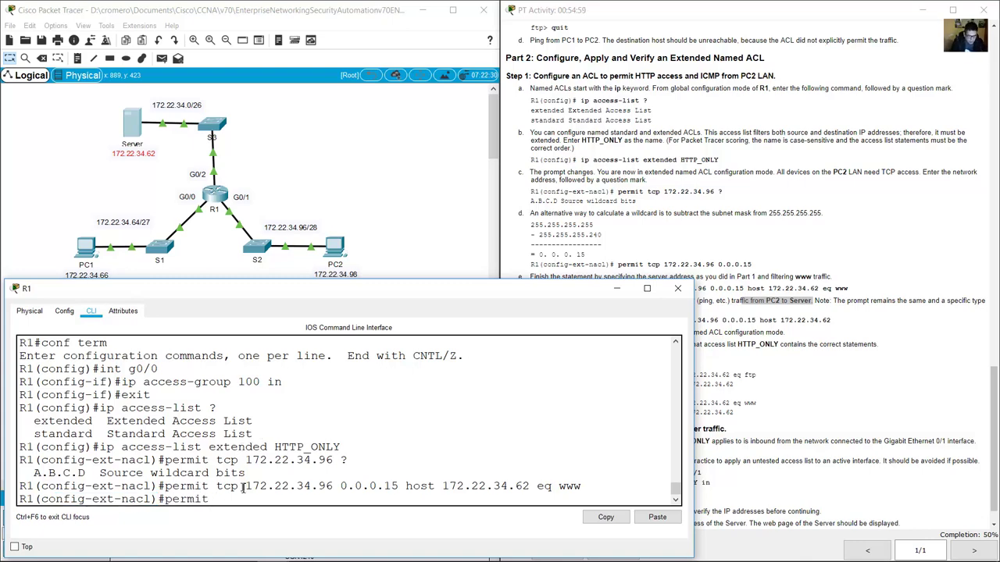
text(im)
drag(247, 485, 398, 485)
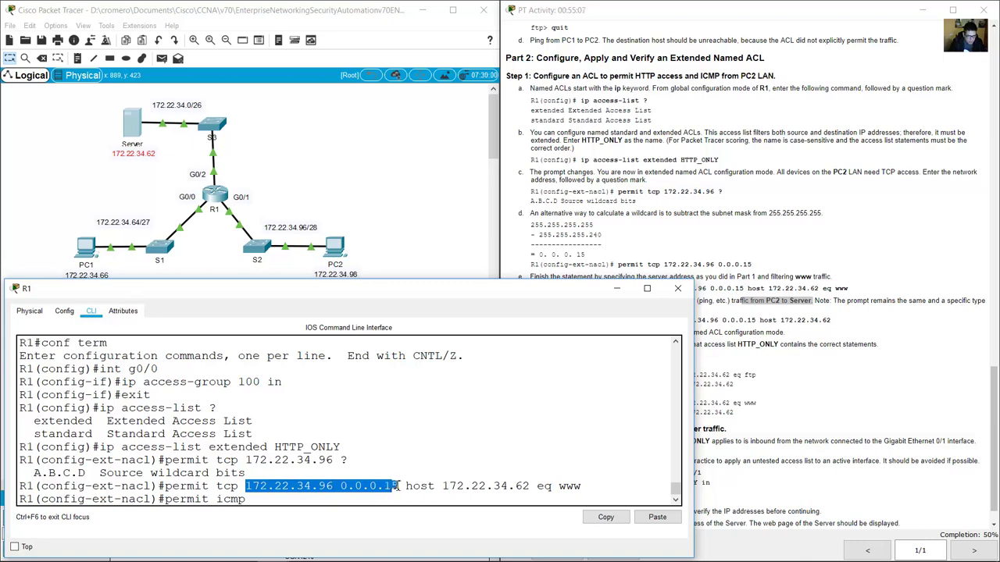
click(318, 504)
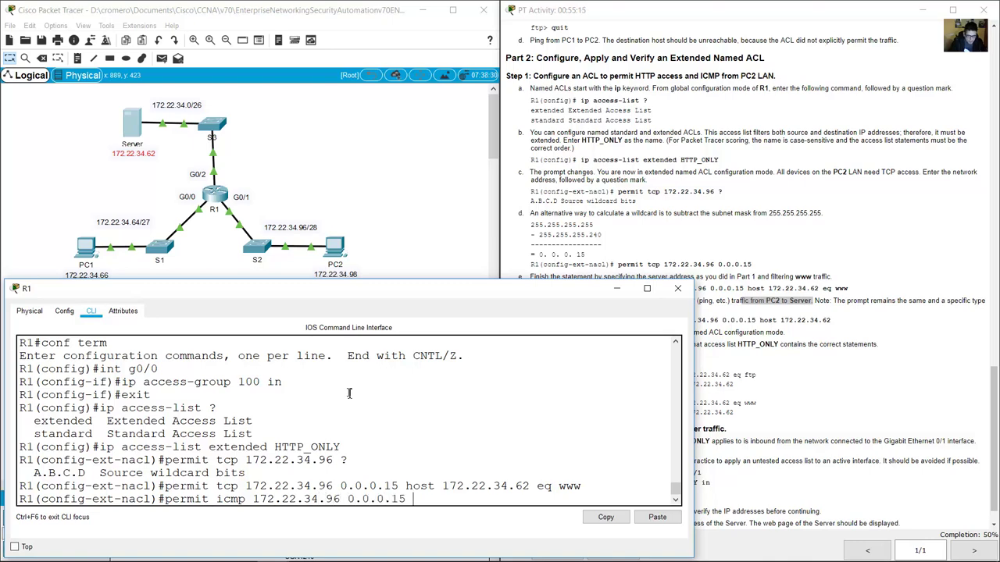
text(st 172.22.34.62)
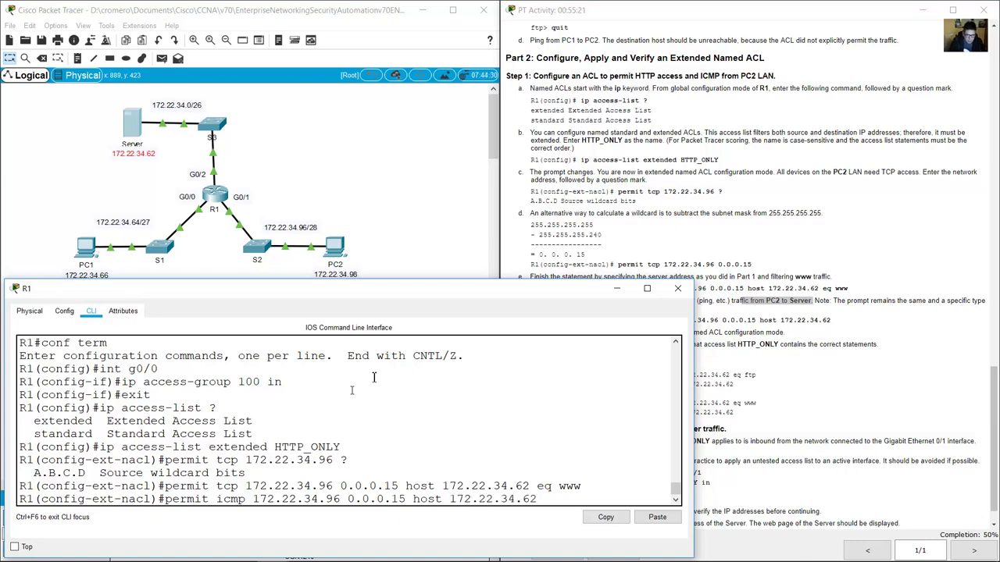
click(781, 331)
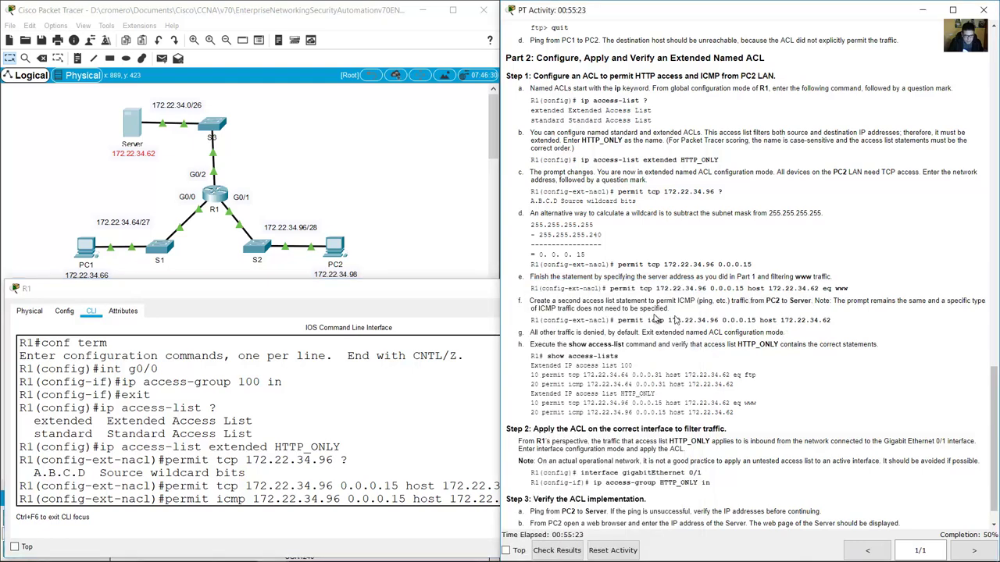
drag(629, 320, 855, 321)
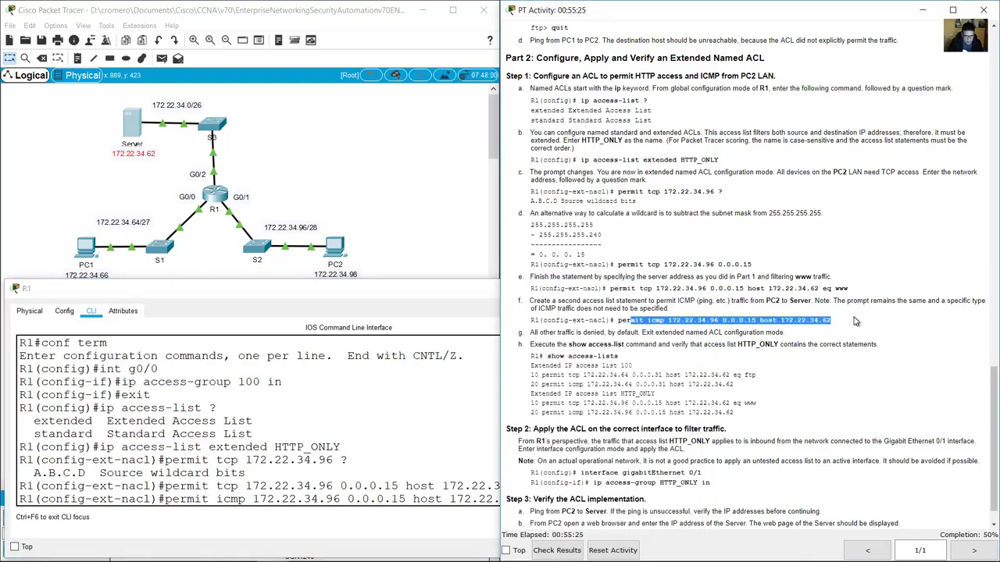
click(458, 434)
key(Return)
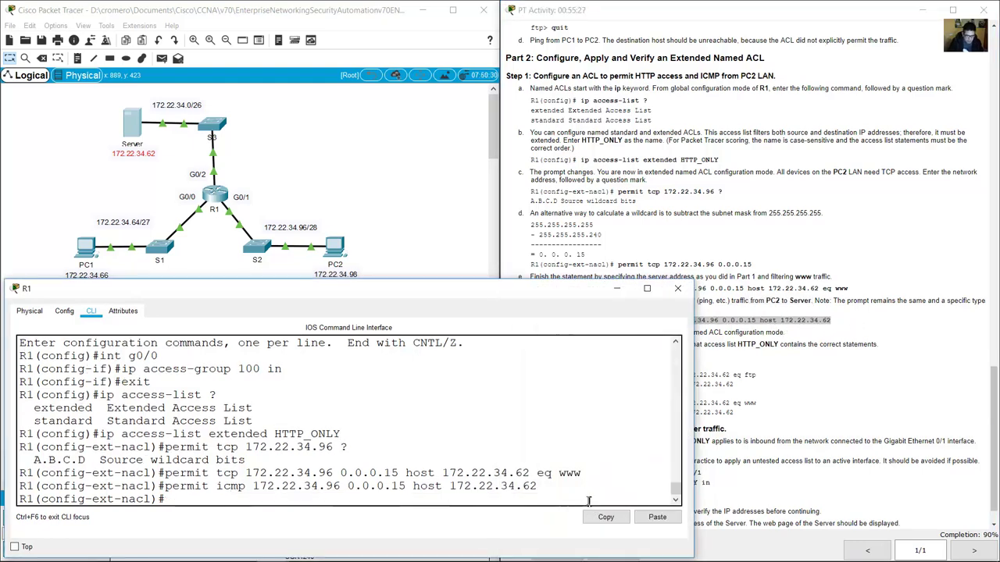
Check the instructions noting all other traffic is denied, and review the two new permit lines.
click(863, 325)
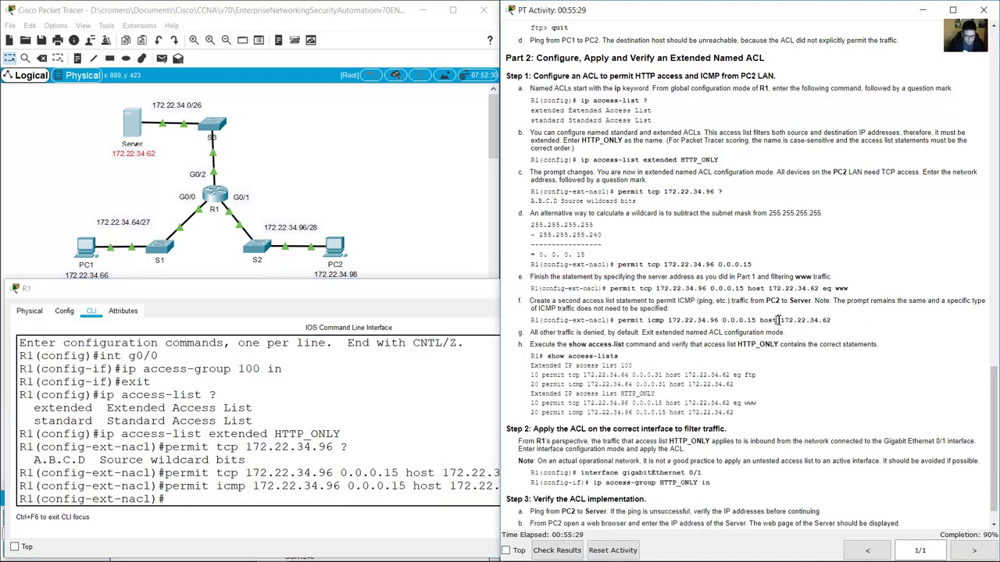
scroll(763, 332, down, 1)
drag(538, 301, 645, 302)
click(328, 432)
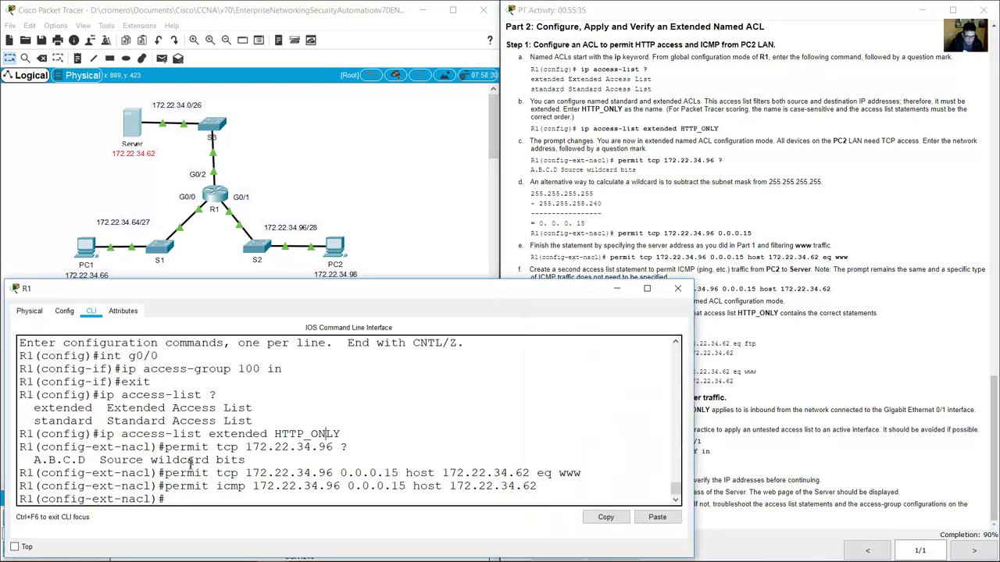
drag(175, 473, 546, 488)
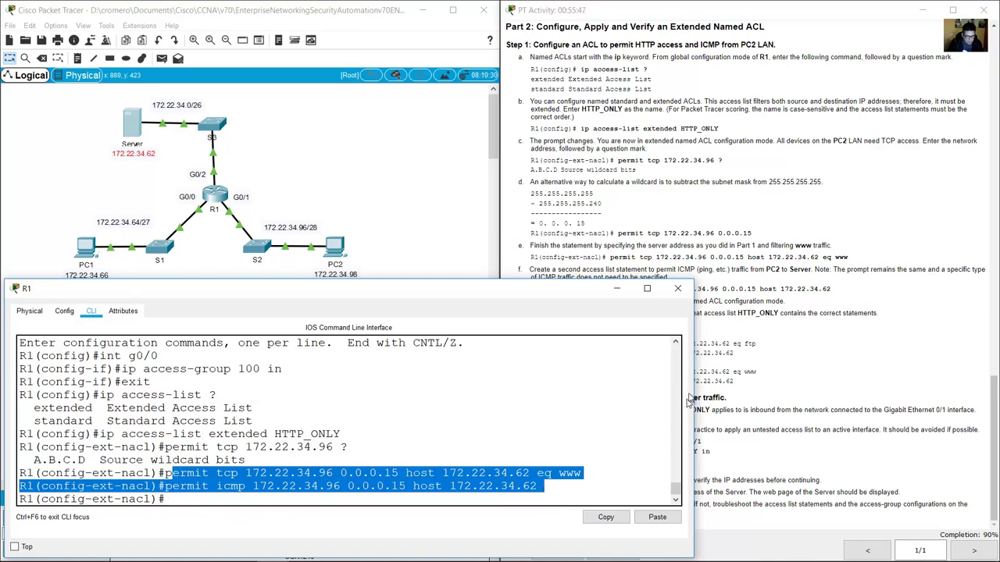
click(805, 334)
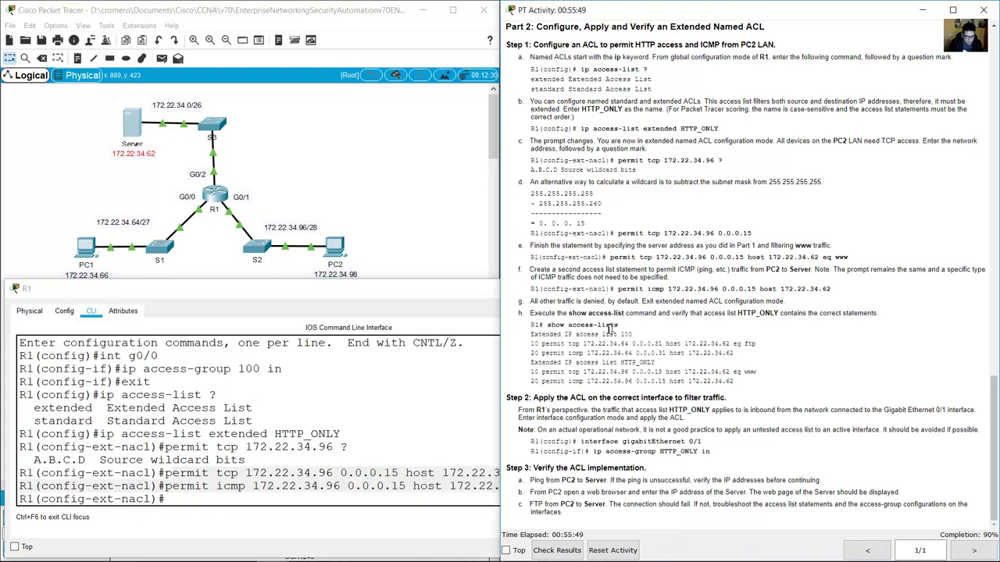
drag(564, 314, 629, 314)
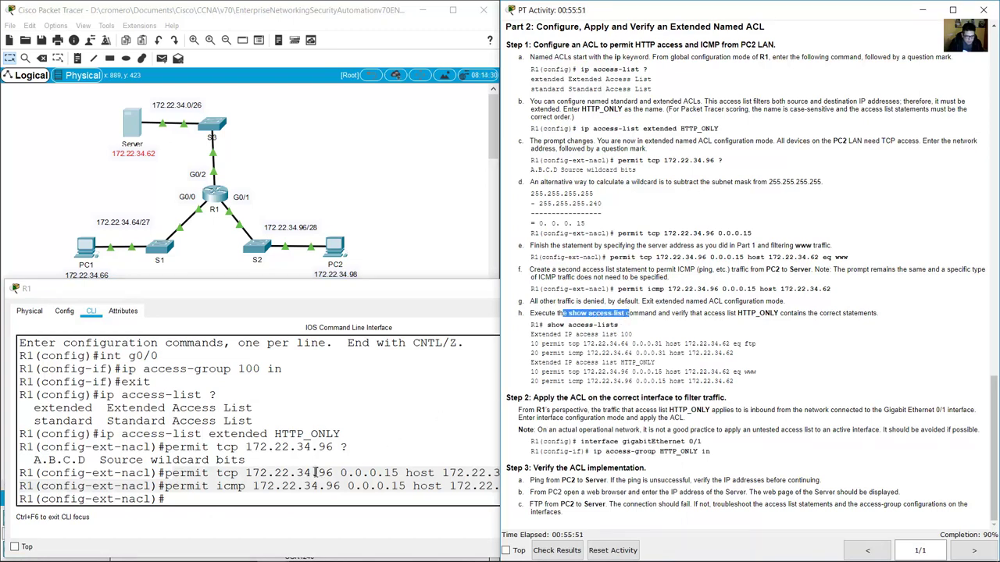
click(315, 473)
Exit to privileged mode and run show access-list, checking HTTP_ONLY entries 10 and 20 beside list 100.
text(end)
key(Return)
text(show )
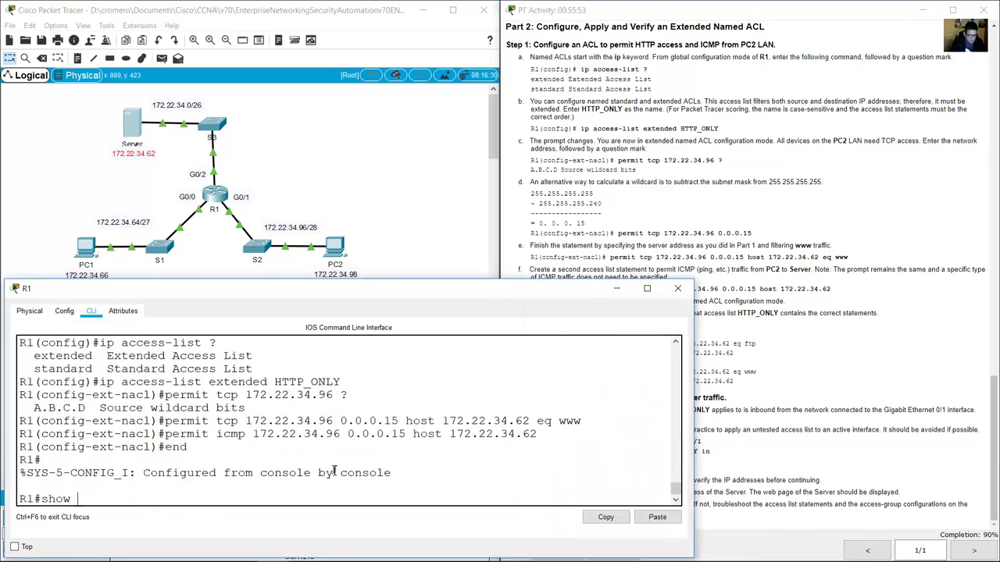
text(access-list)
key(Return)
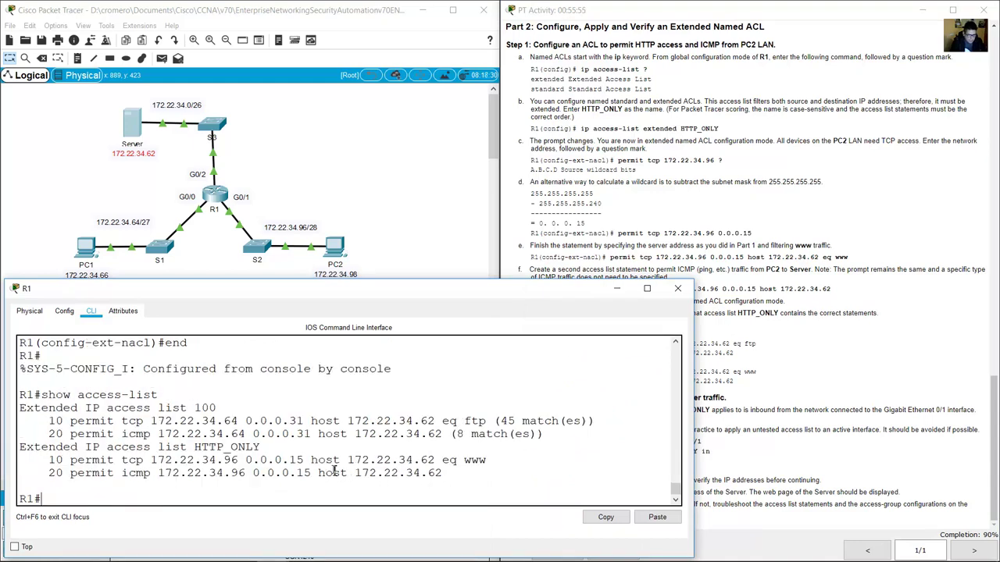
drag(158, 408, 226, 407)
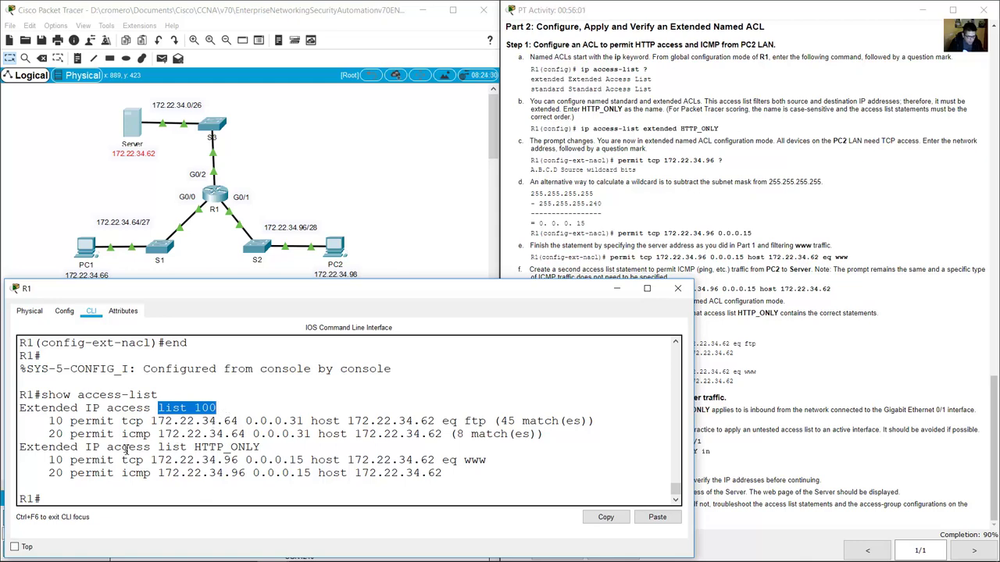
drag(125, 451, 279, 453)
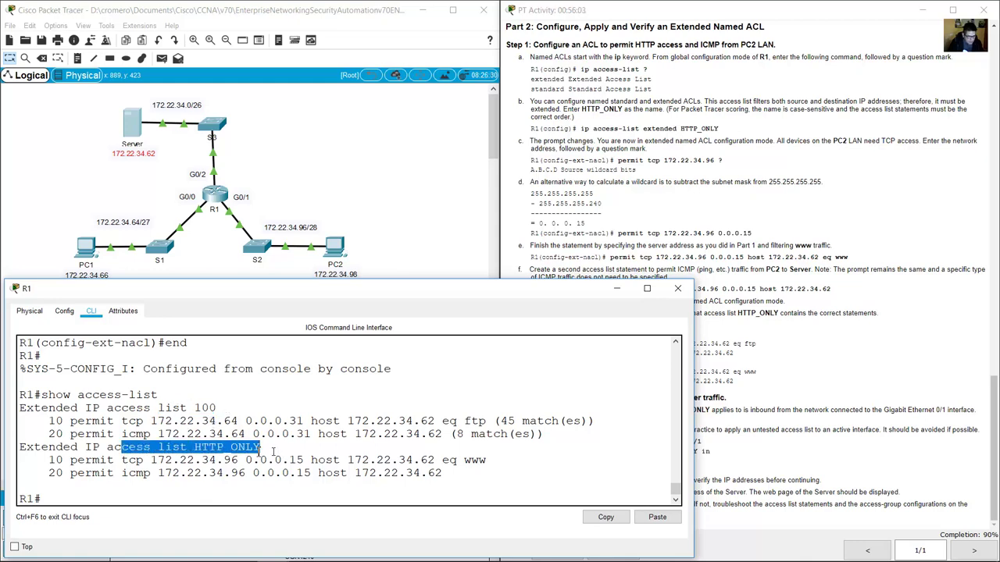
click(289, 458)
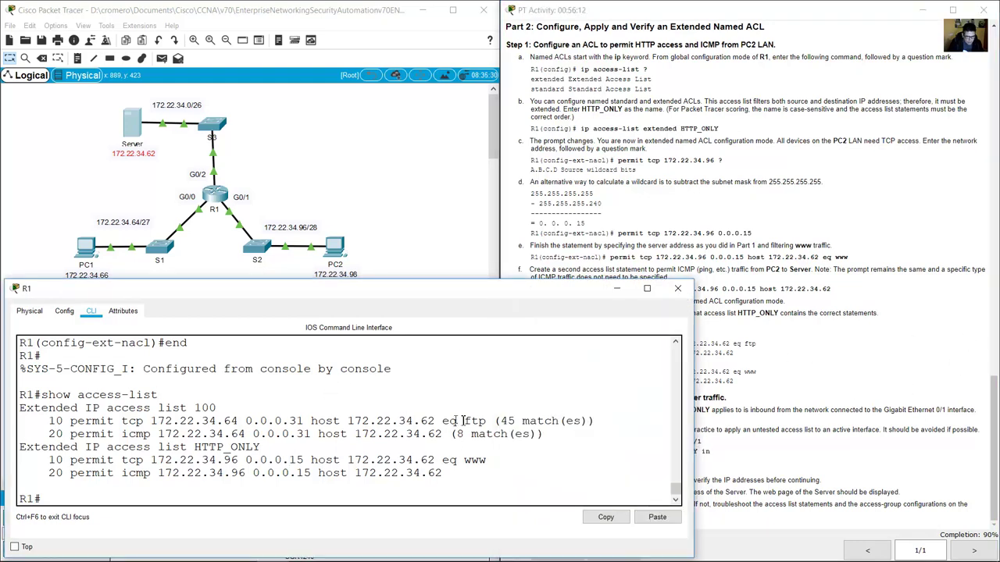
drag(486, 421, 617, 421)
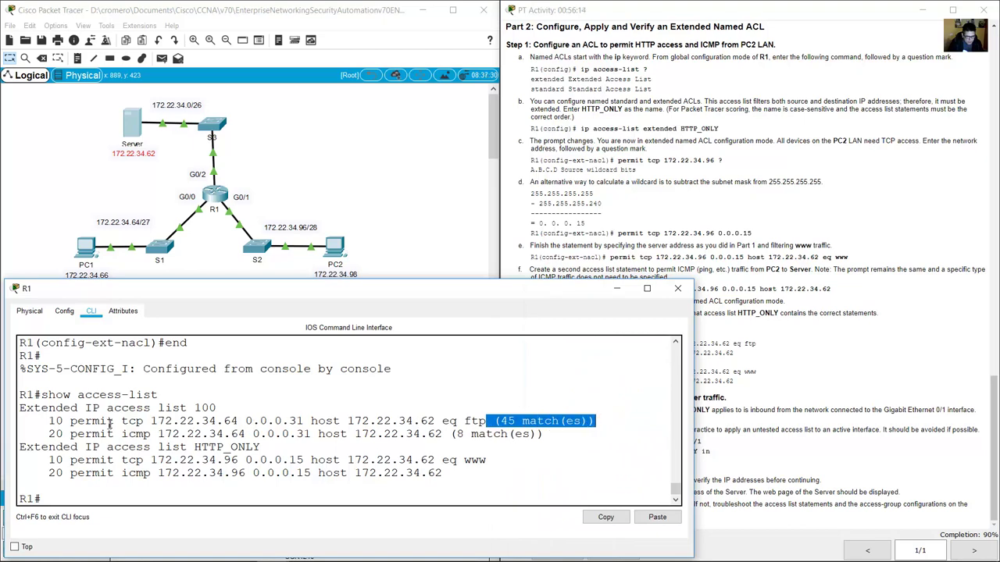
drag(64, 421, 550, 434)
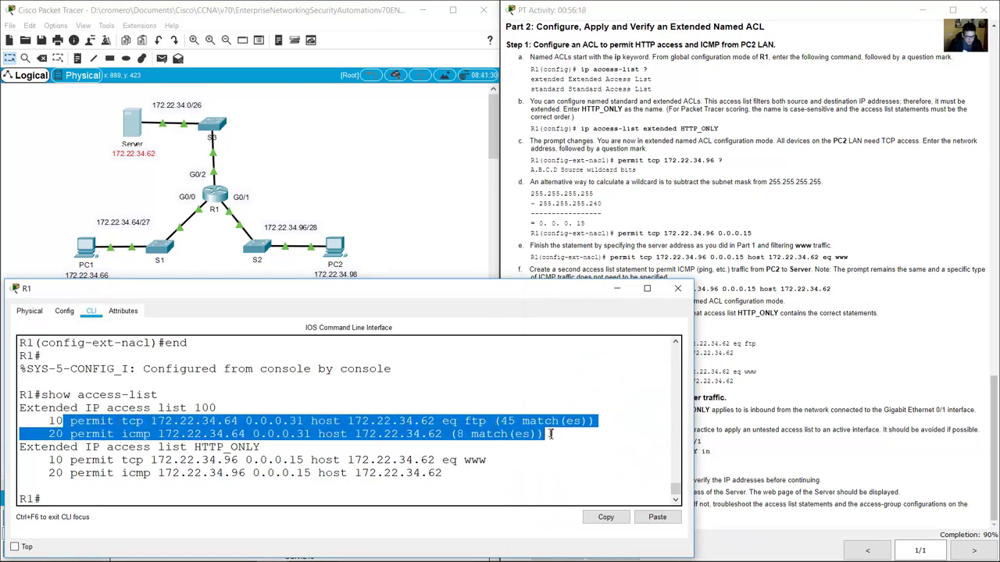
click(550, 434)
click(697, 340)
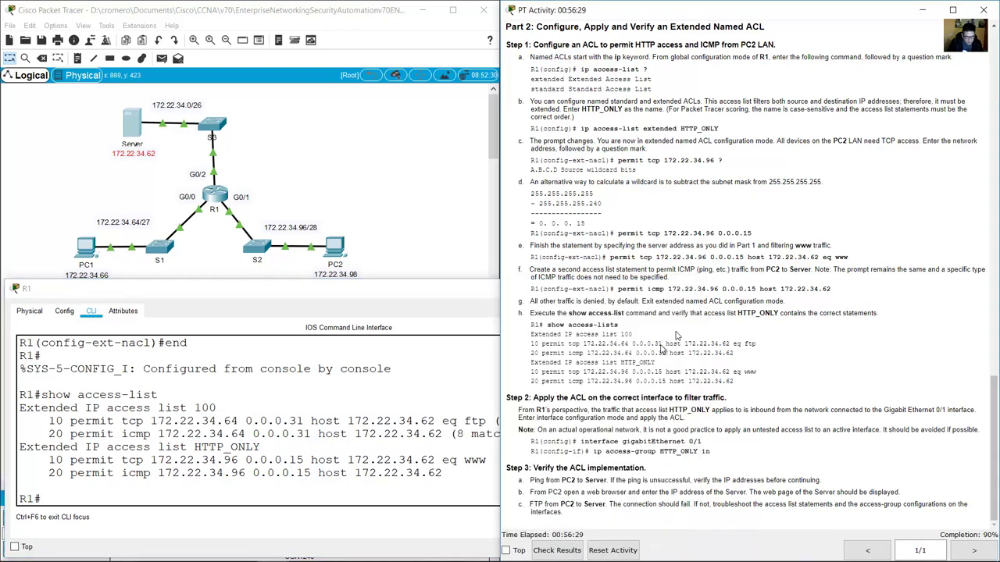
Draw the orange path from PC2 through S2 to R1, then undo trial blue circles.
drag(532, 398, 734, 399)
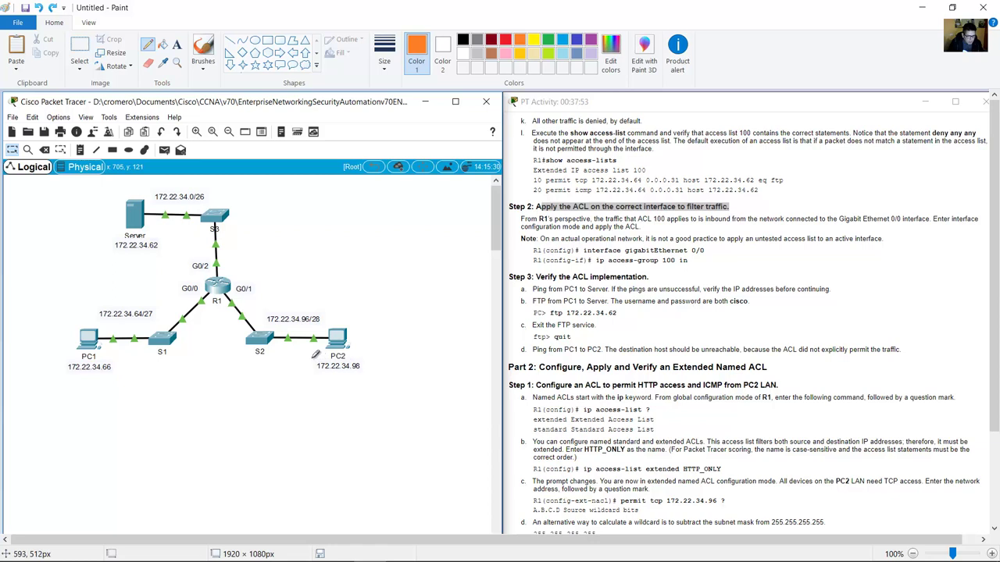
mouse_move(313, 356)
mouse_down()
mouse_move(244, 354)
mouse_move(192, 266)
mouse_move(195, 231)
mouse_move(145, 216)
mouse_up()
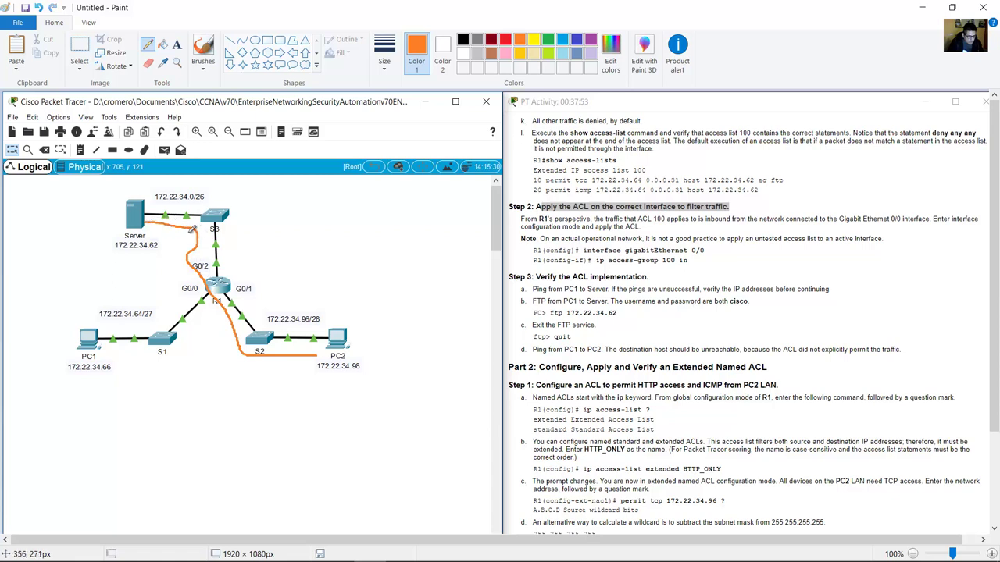
click(561, 39)
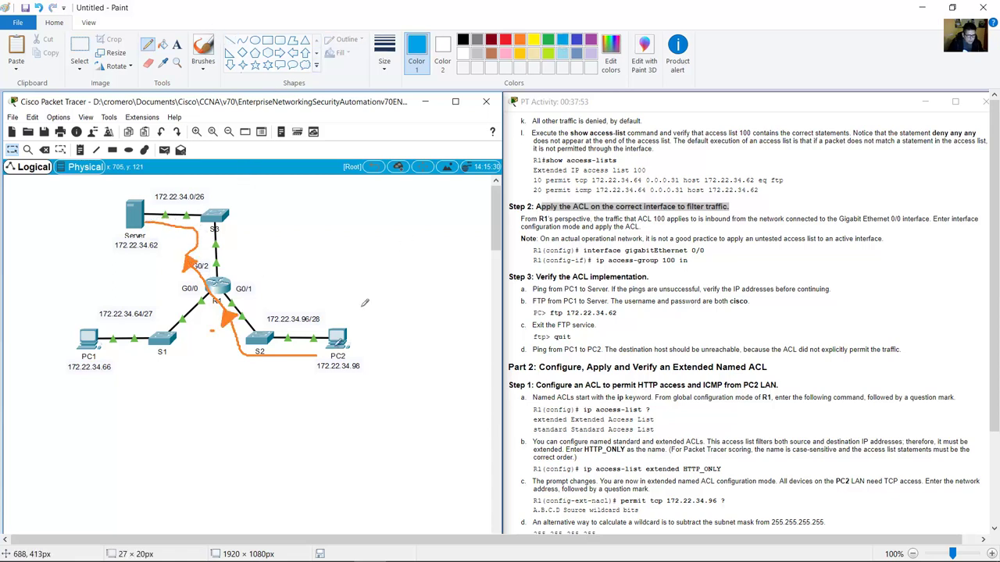
mouse_move(363, 306)
mouse_down()
mouse_move(267, 321)
mouse_move(304, 382)
mouse_move(372, 293)
mouse_up()
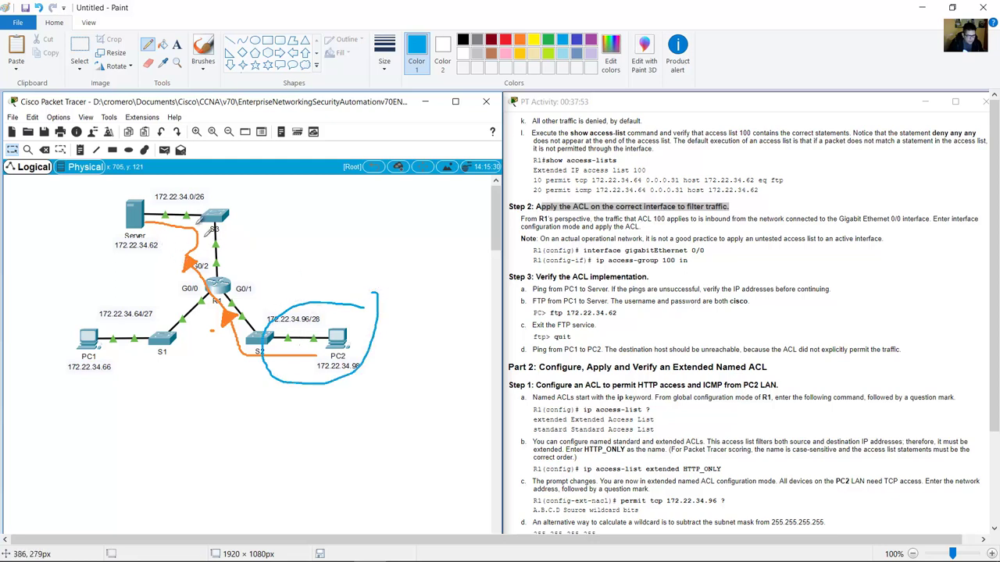
mouse_move(134, 195)
mouse_down()
mouse_move(112, 234)
mouse_move(129, 256)
mouse_move(150, 244)
mouse_move(139, 193)
mouse_up()
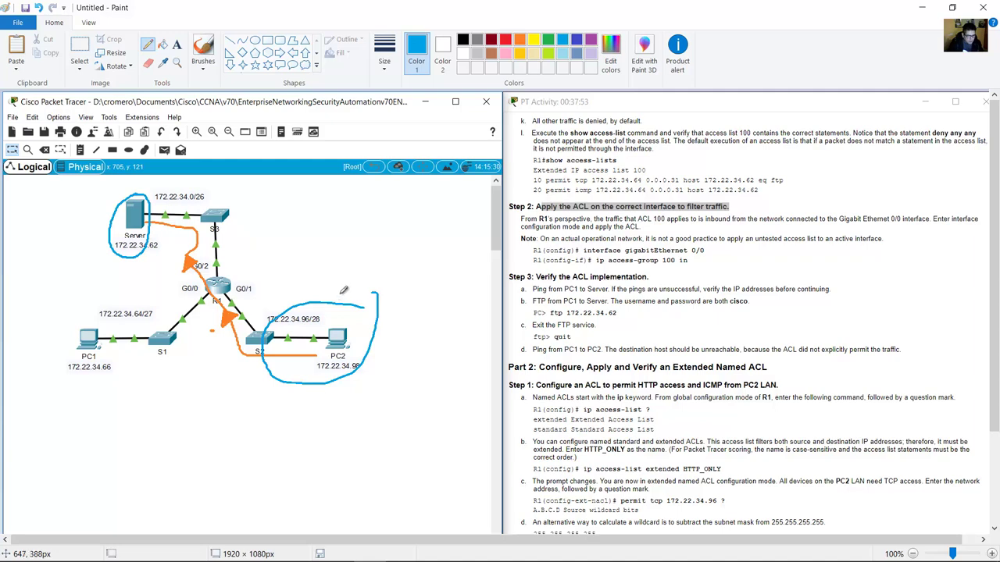
key(ctrl+z)
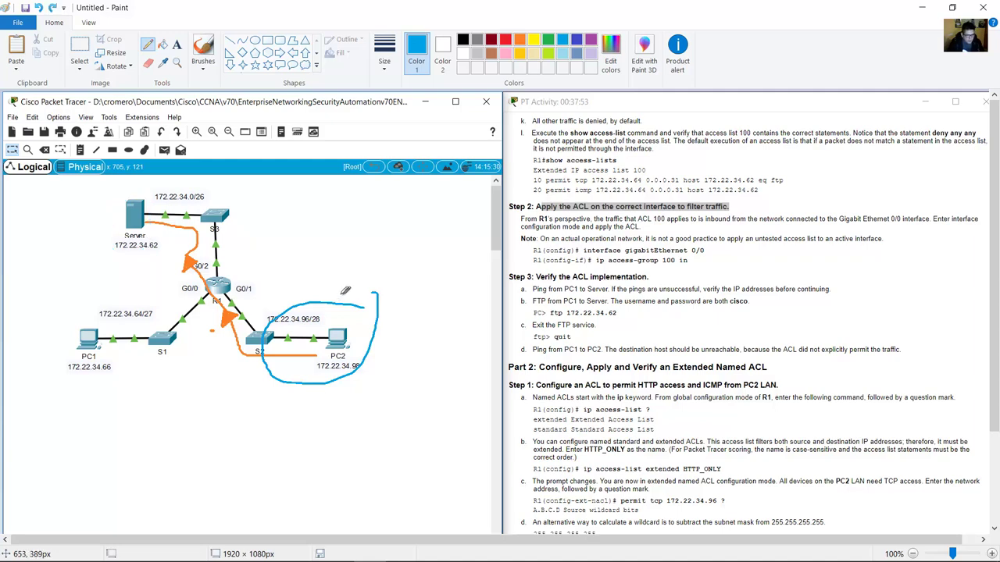
key(ctrl+z)
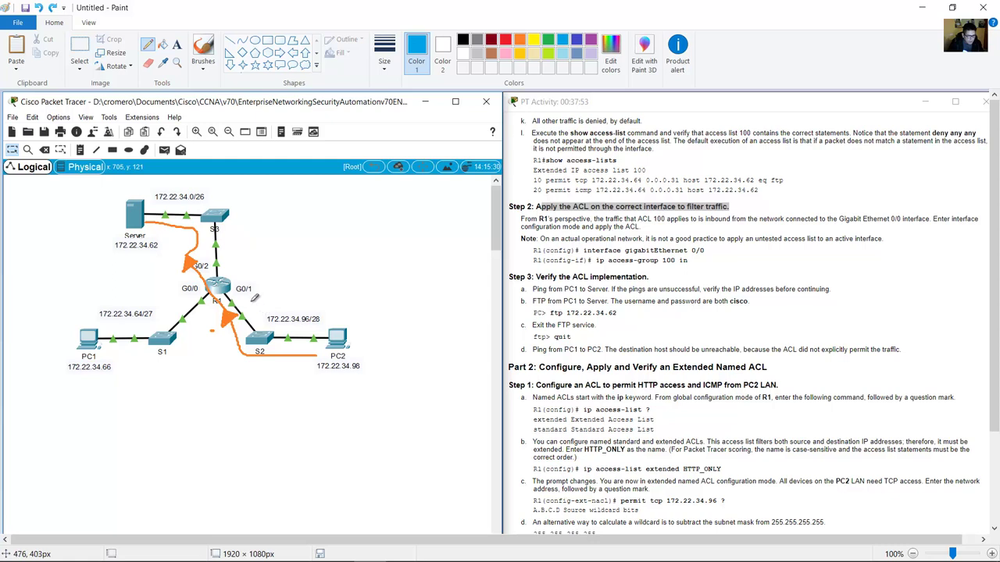
Try circling R1's G0/1 side and the link to S2, undoing each mark.
mouse_move(255, 298)
mouse_down()
mouse_move(224, 314)
mouse_move(263, 314)
mouse_move(260, 299)
mouse_up()
key(ctrl+z)
mouse_move(232, 256)
mouse_down()
mouse_move(176, 267)
mouse_move(230, 269)
mouse_move(205, 247)
mouse_move(179, 248)
mouse_move(177, 268)
mouse_move(229, 286)
mouse_move(247, 263)
mouse_up()
key(ctrl+z)
key(ctrl+z)
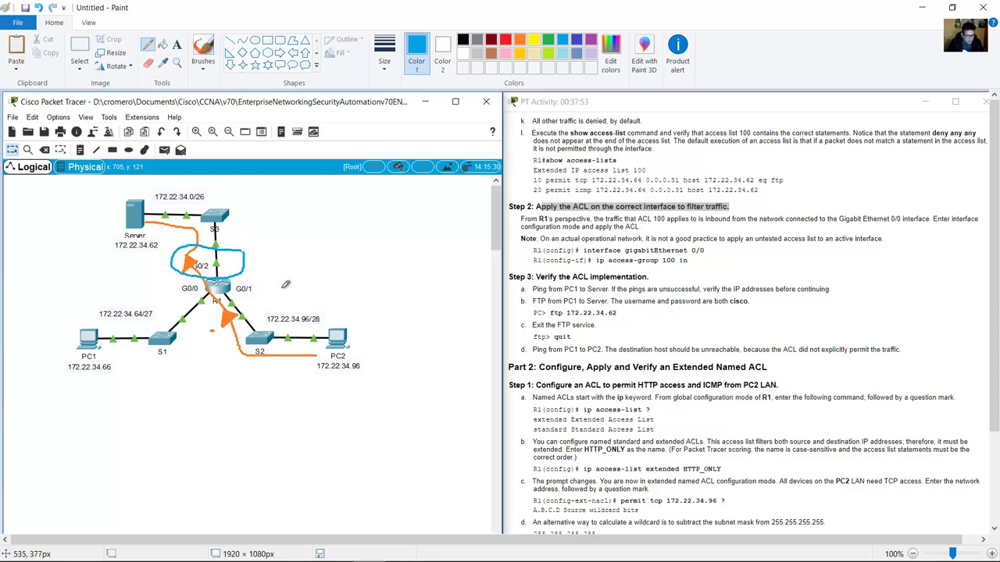
key(ctrl+z)
mouse_move(260, 275)
mouse_down()
mouse_move(209, 321)
mouse_move(264, 306)
mouse_up()
drag(261, 280, 251, 303)
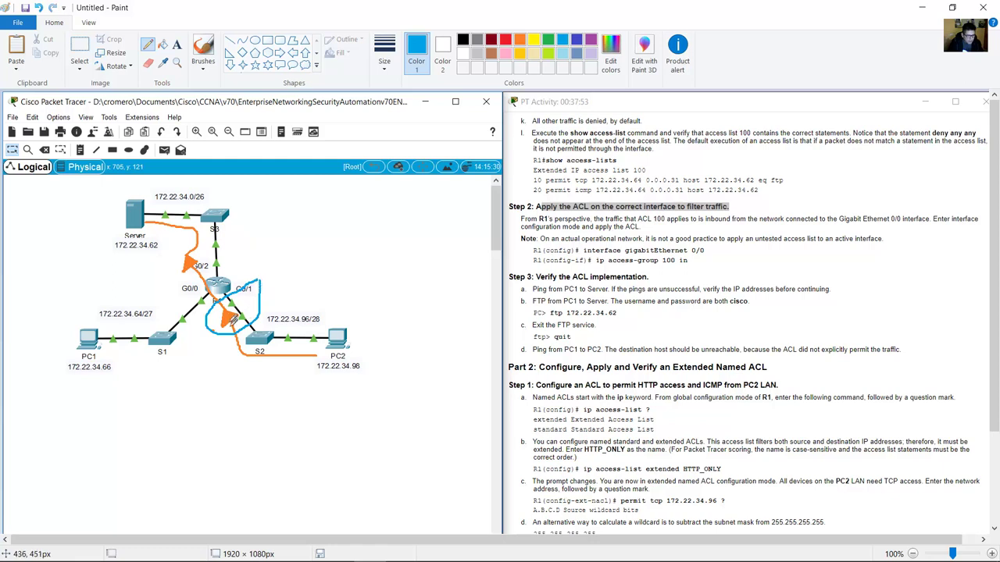
key(ctrl+z)
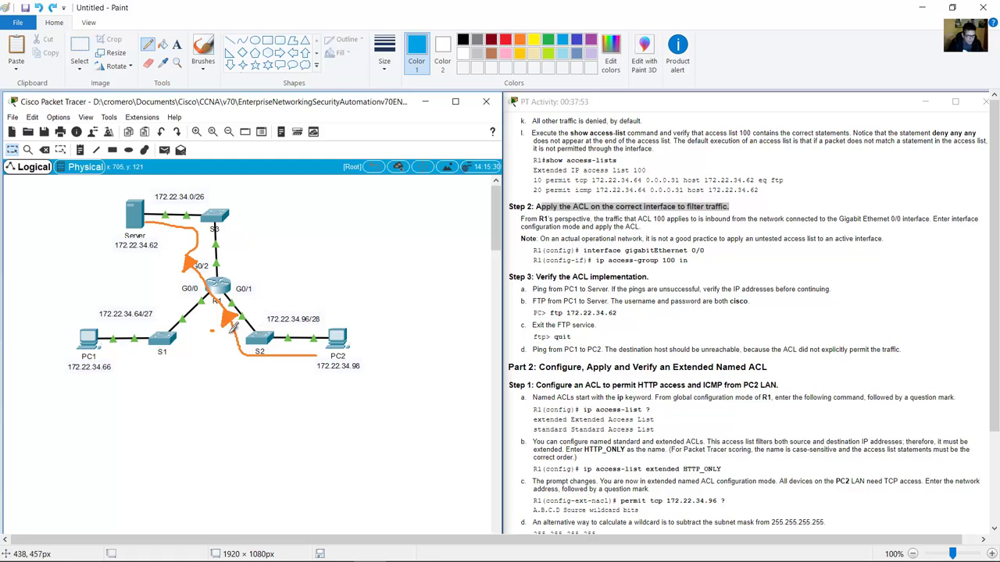
mouse_move(226, 333)
mouse_down()
mouse_move(263, 303)
mouse_move(264, 288)
mouse_move(230, 281)
mouse_move(218, 325)
mouse_up()
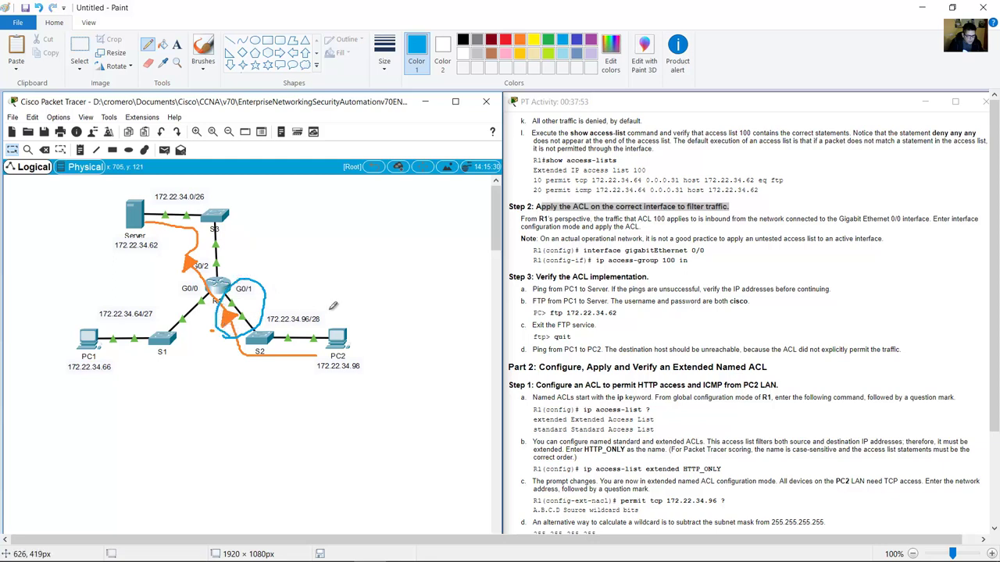
mouse_move(329, 305)
mouse_down()
mouse_move(268, 373)
mouse_move(351, 312)
mouse_move(320, 297)
mouse_up()
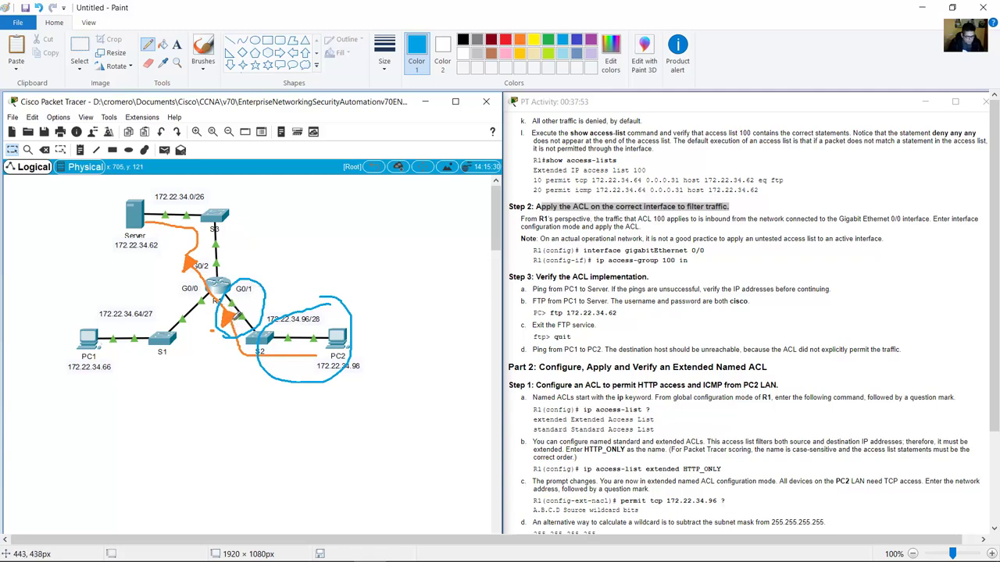
key(ctrl+z)
key(ctrl+z)
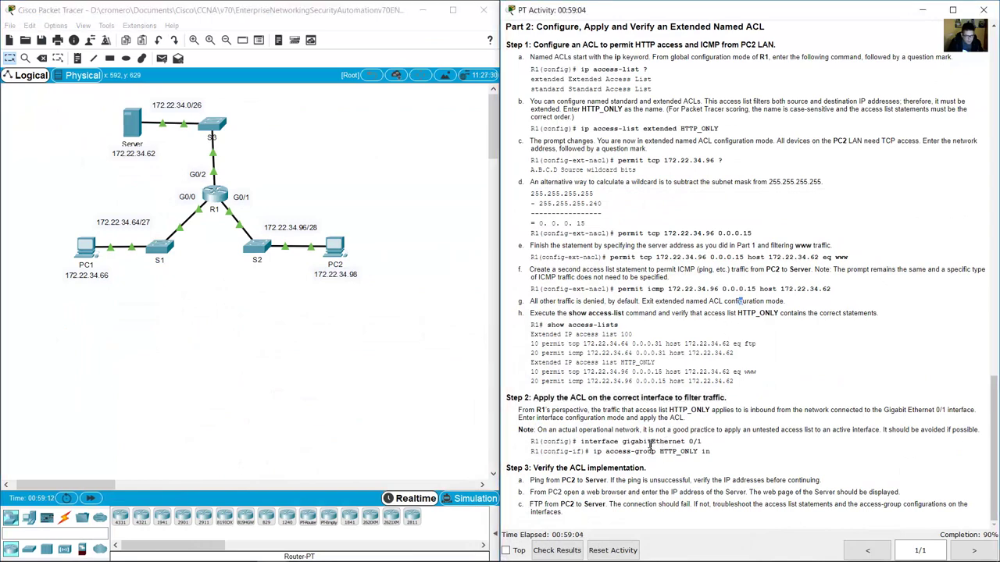
On R1's CLI, enter global configuration and then interface G0/1 configuration.
drag(648, 442, 705, 453)
click(691, 453)
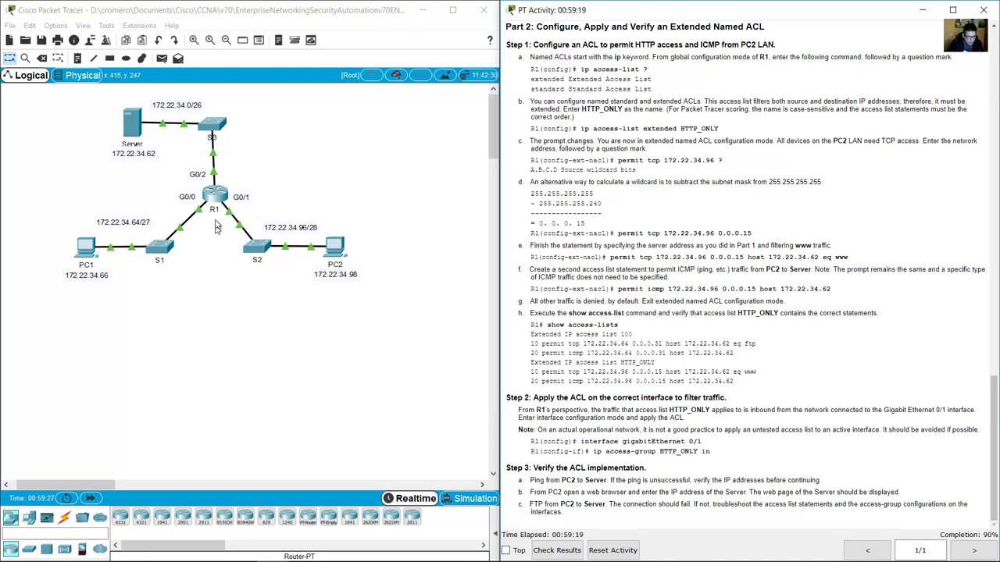
click(215, 197)
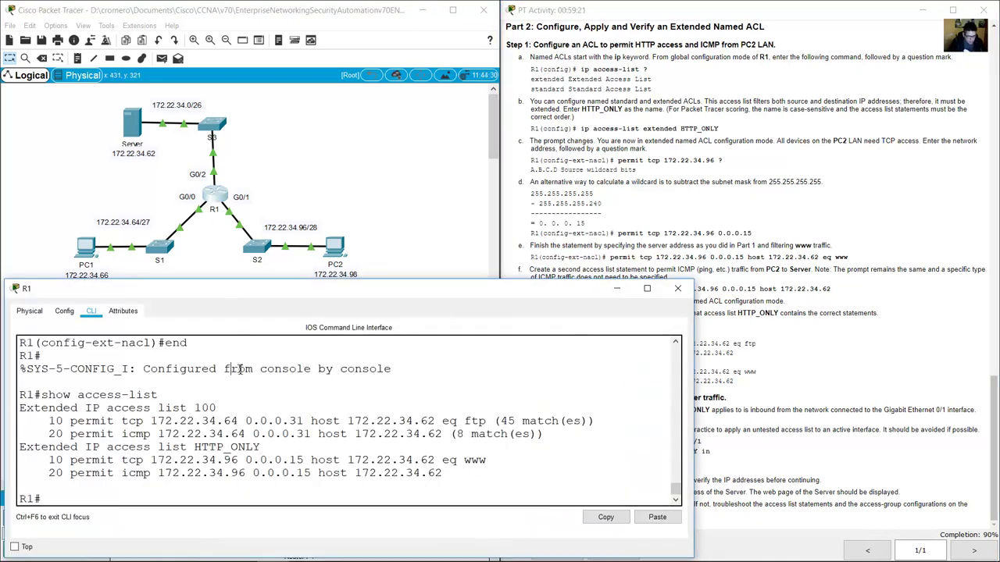
text(conf term)
key(Return)
text(ont)
key(BackSpace)
key(BackSpace)
key(BackSpace)
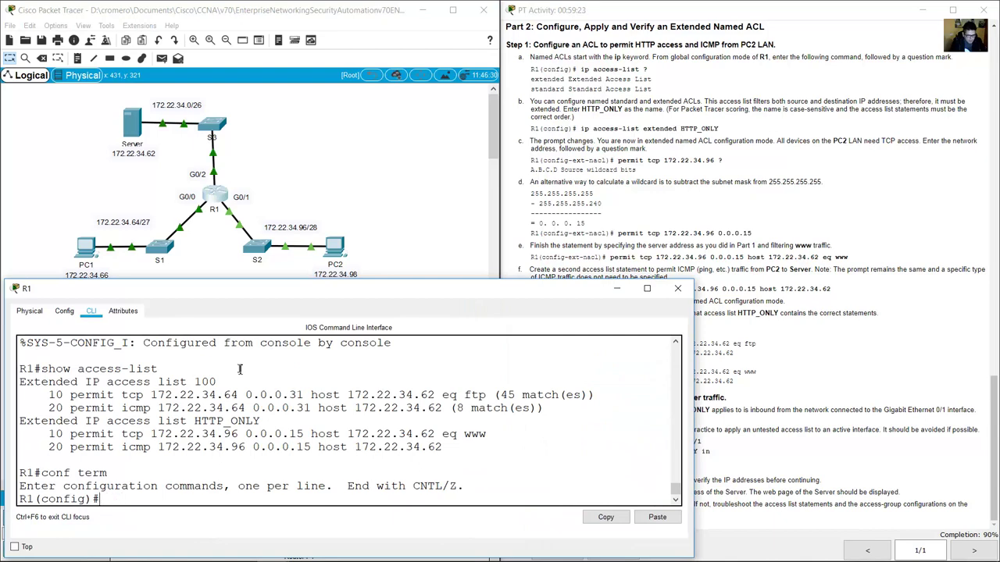
text(int g0/1)
key(Return)
Apply 'ip access-group HTTP_ONLY in' to G0/1 and review the next verification step.
text(ip a)
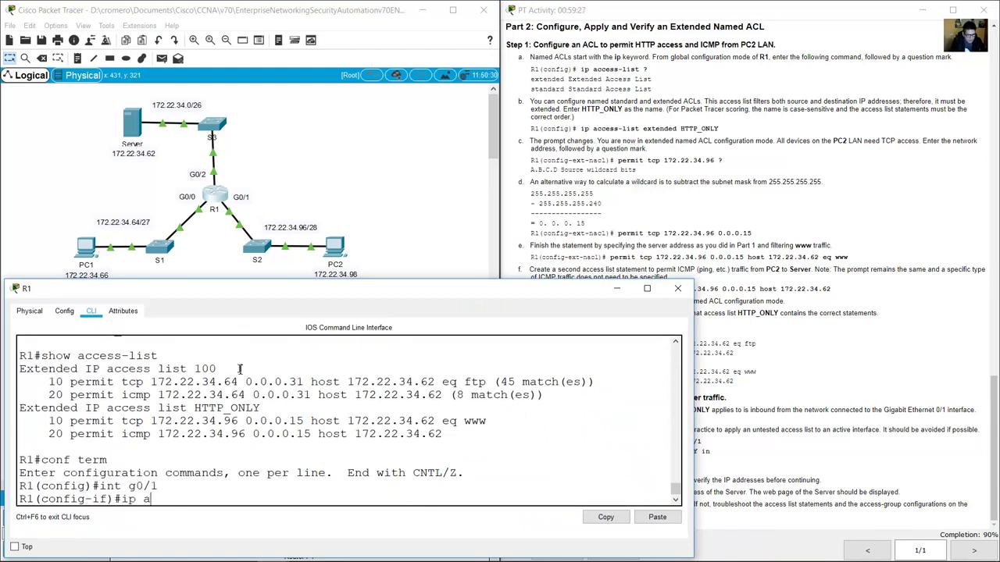
text(ccess-group)
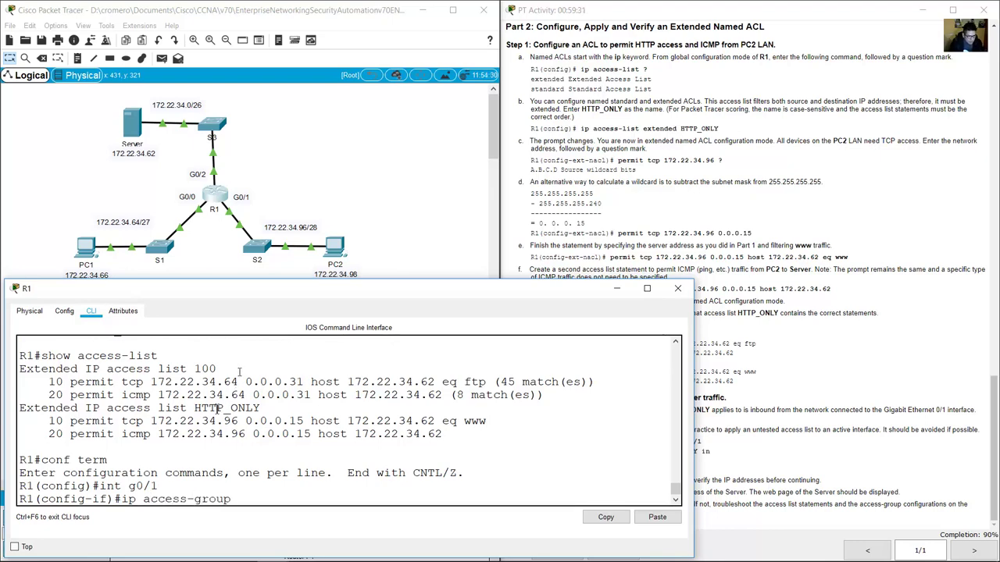
drag(196, 408, 263, 407)
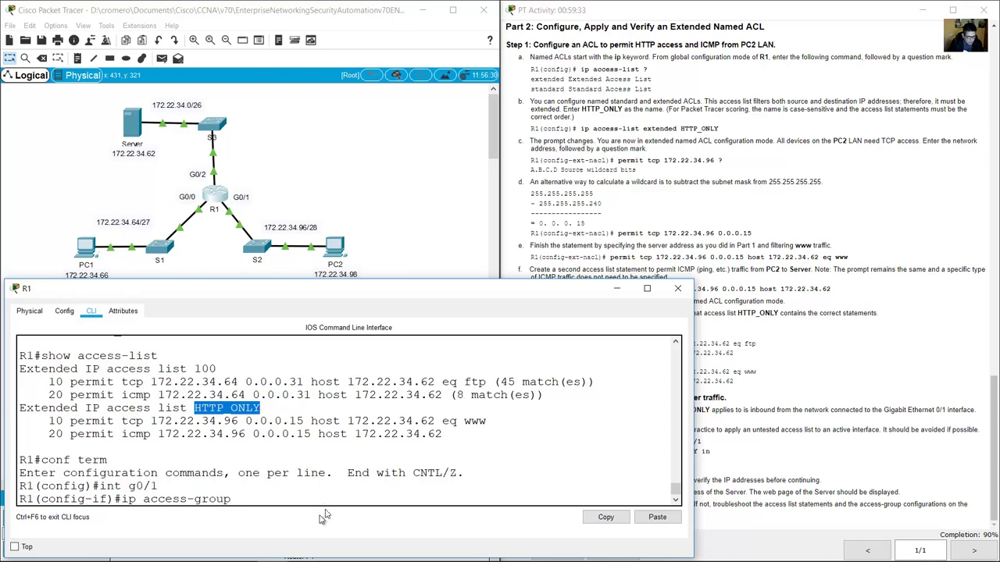
click(289, 500)
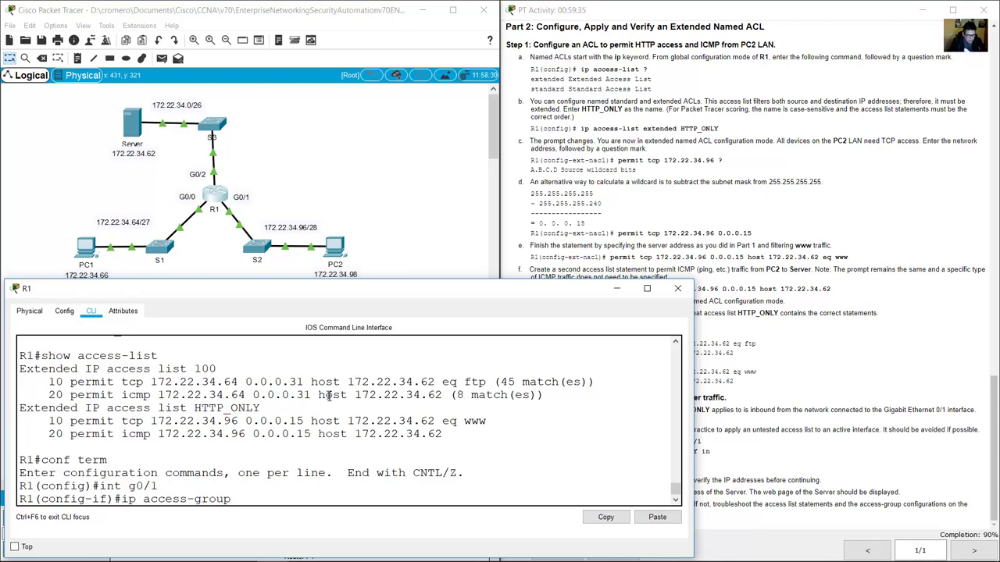
text(HHTP)
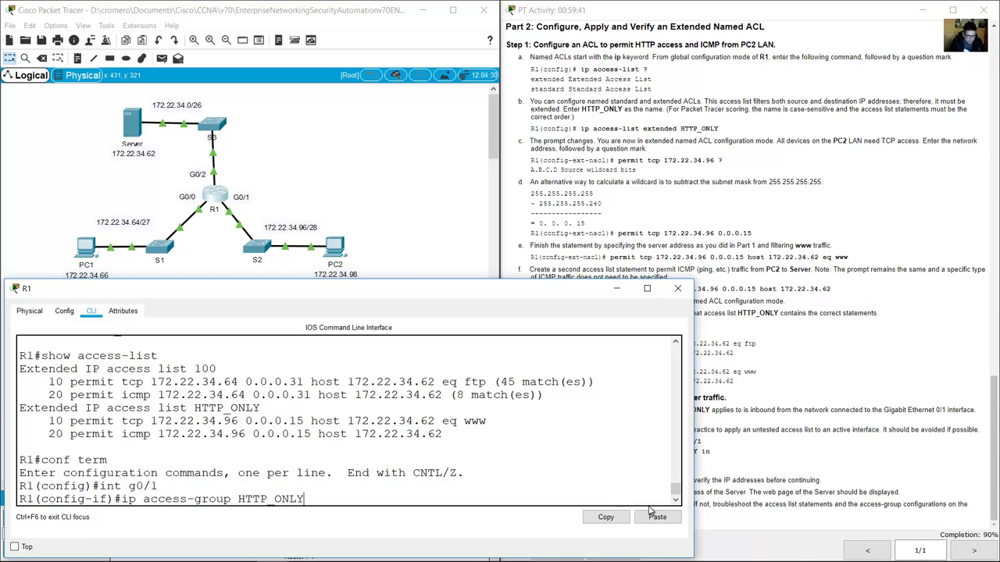
scroll(671, 500, down, 1)
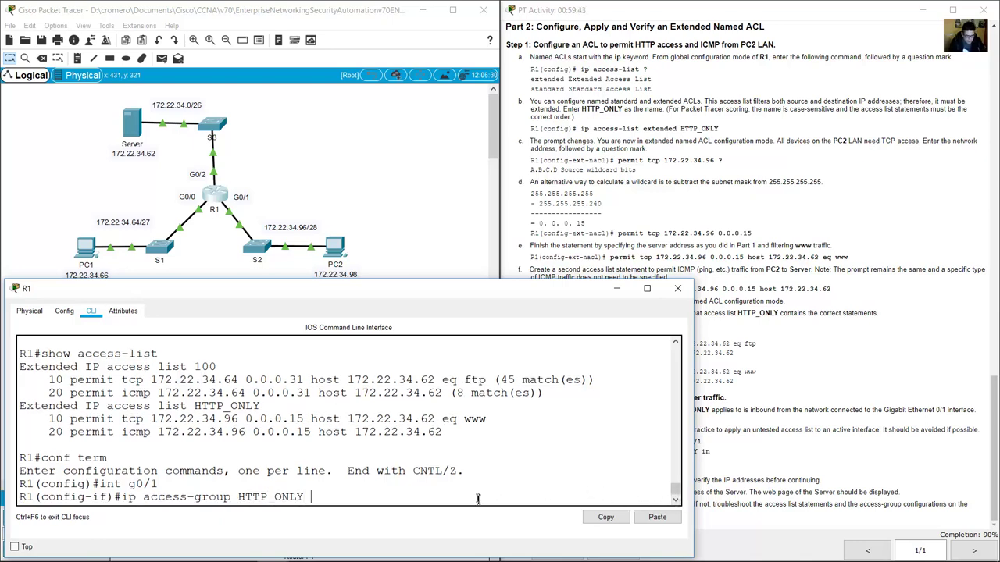
text(in)
key(Return)
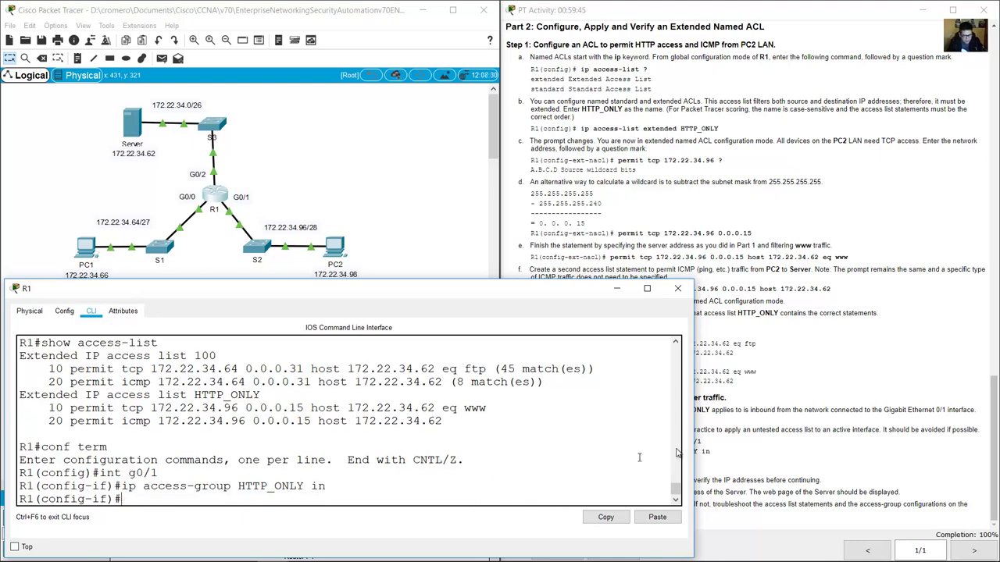
click(859, 387)
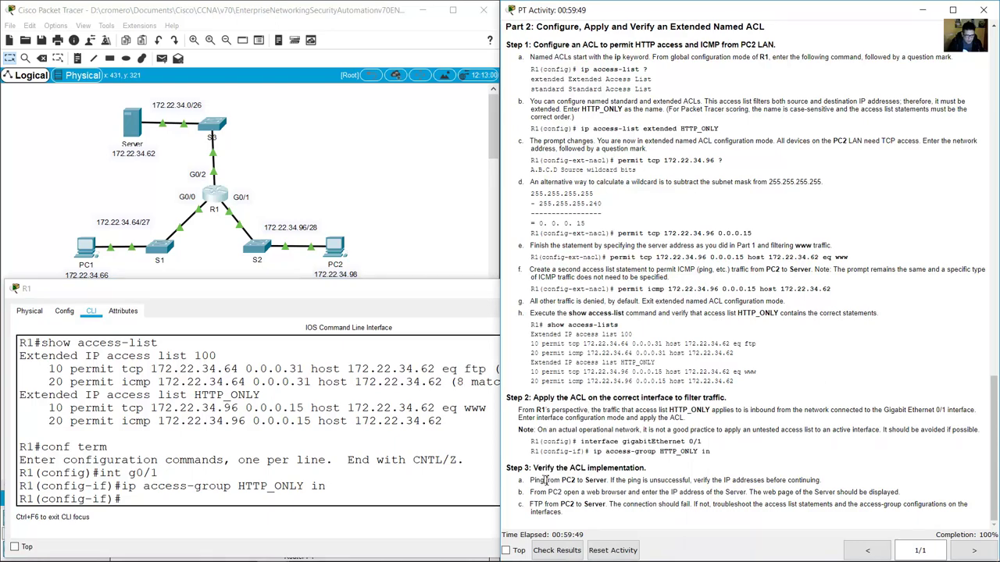
drag(544, 481, 603, 480)
Ping 172.22.34.62 from PC2's command prompt, getting 4 of 4 replies with 0% loss.
click(342, 247)
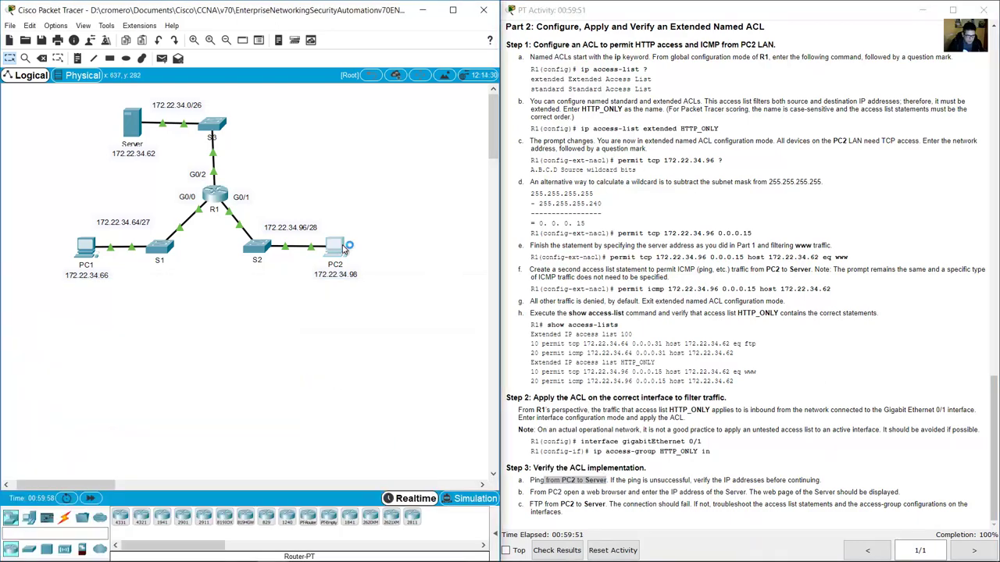
drag(510, 124, 170, 248)
drag(317, 252, 495, 251)
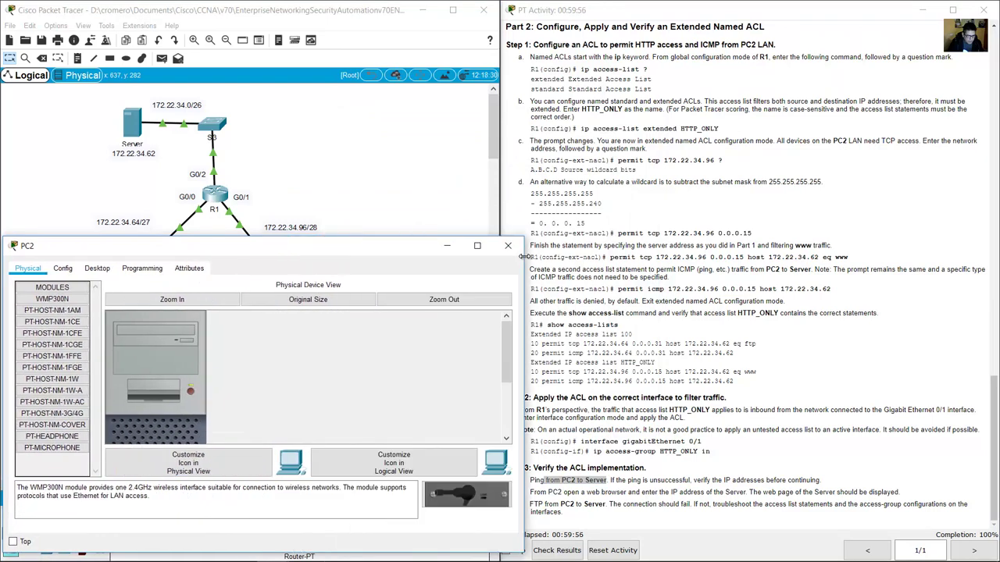
drag(304, 240, 303, 277)
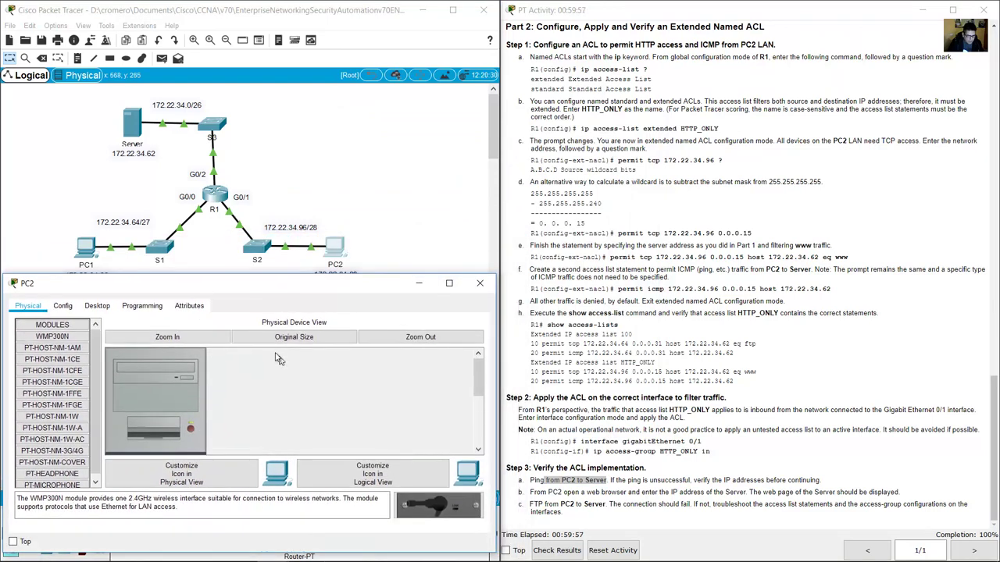
click(97, 306)
click(316, 353)
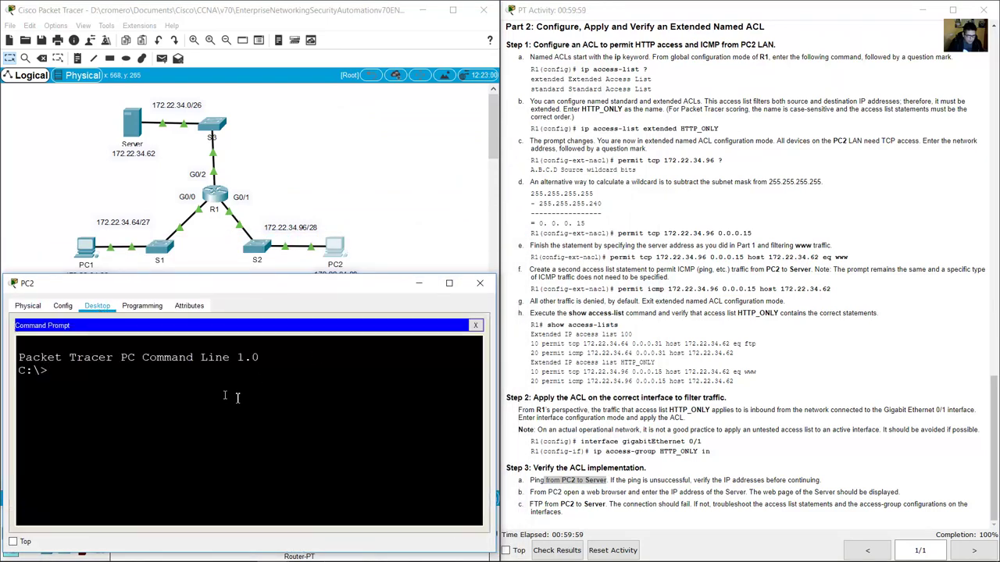
text(ping 172.22.34.)
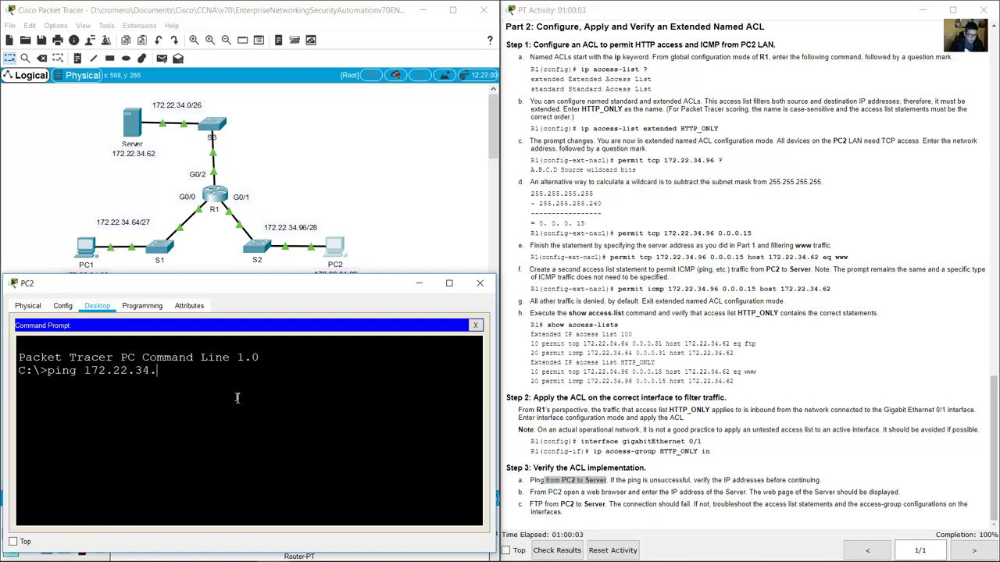
text(62)
key(Return)
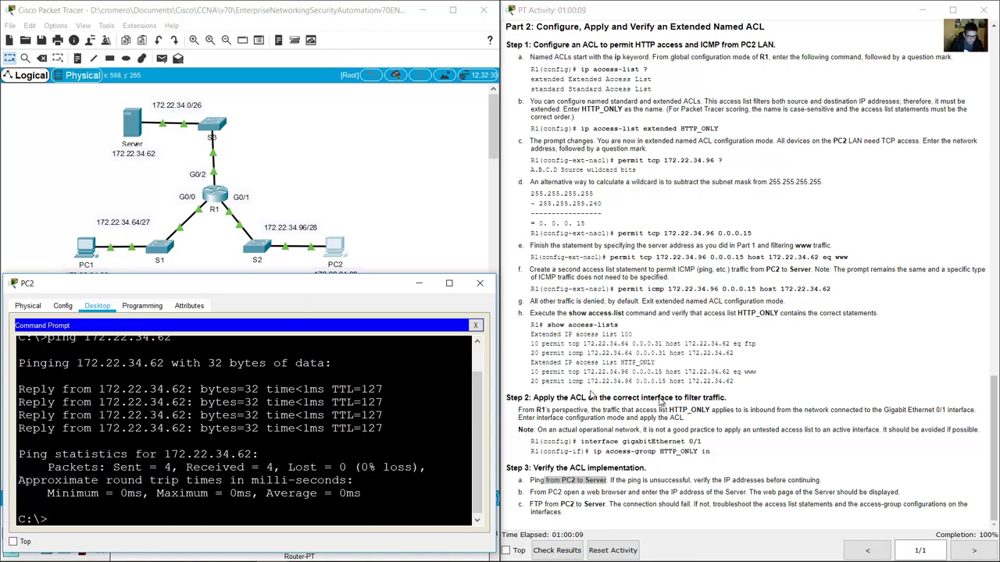
click(763, 465)
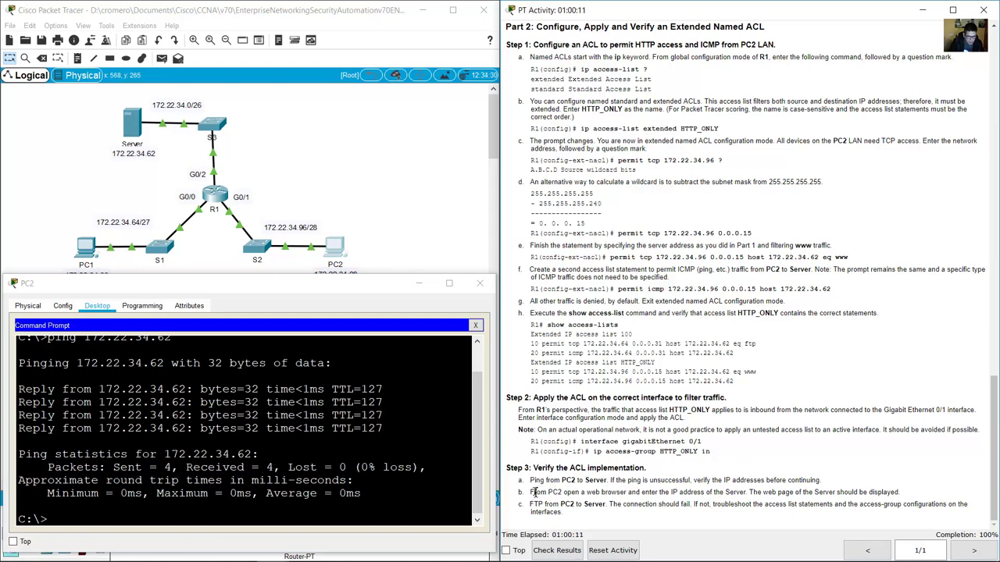
drag(534, 492, 653, 491)
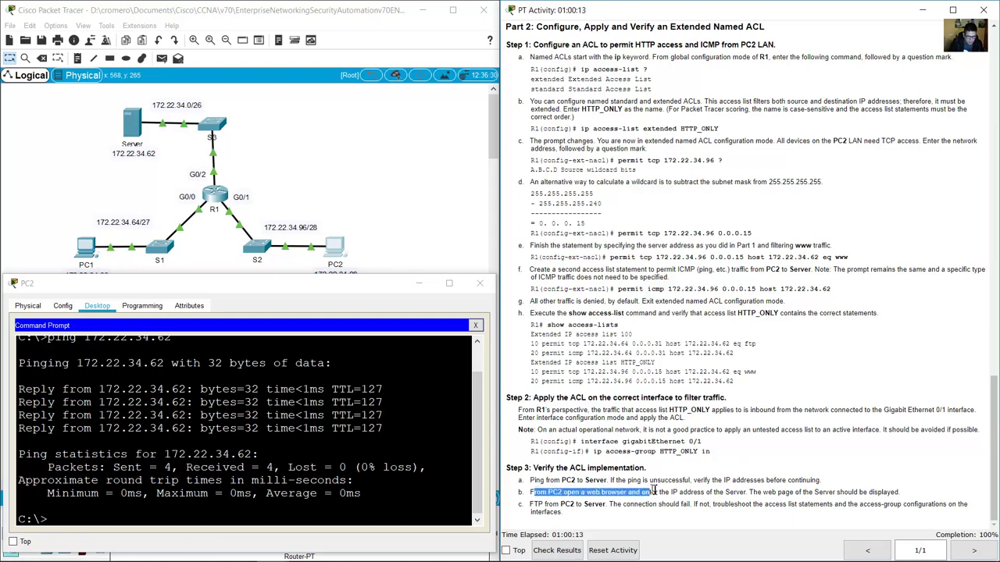
Browse to 172.22.34.62 in PC2's web browser to load the Server's welcome page, then hide PC2.
click(475, 325)
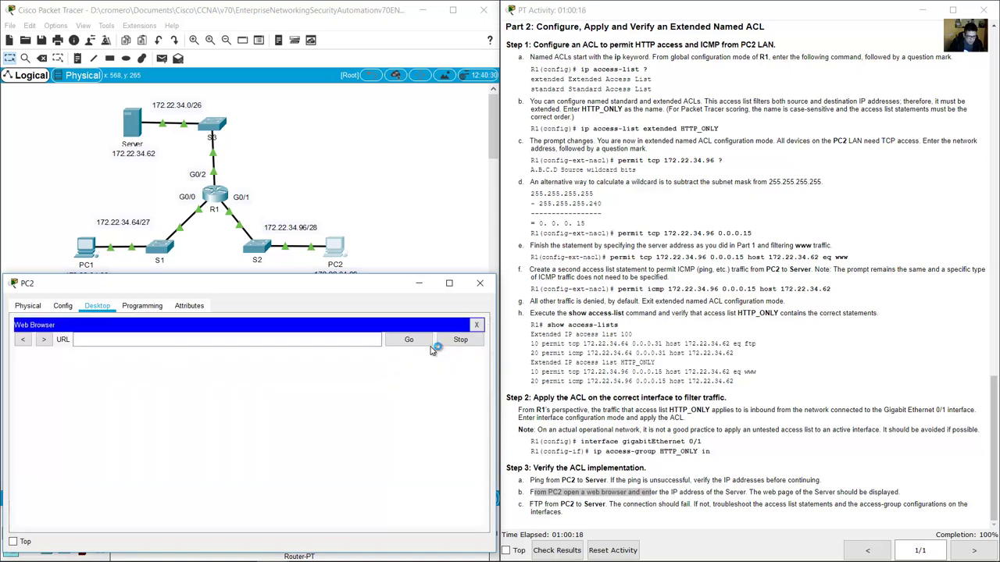
click(411, 355)
click(297, 342)
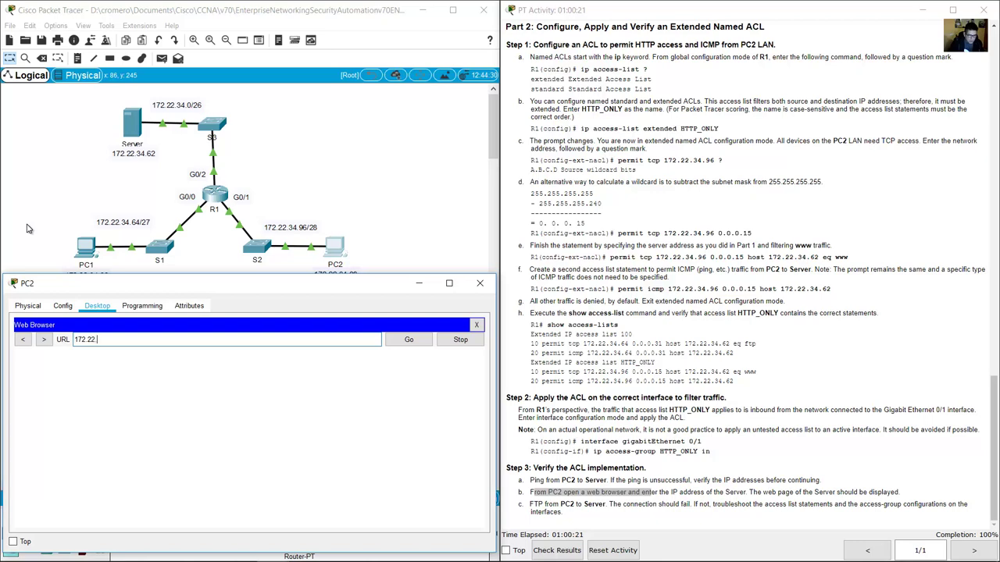
text(172.22.34.62)
key(Return)
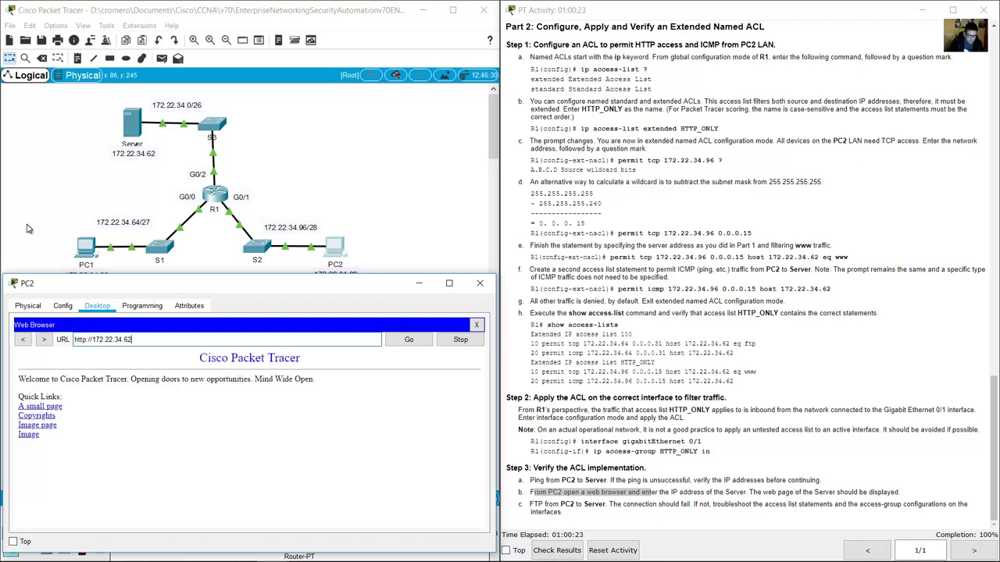
drag(202, 357, 318, 444)
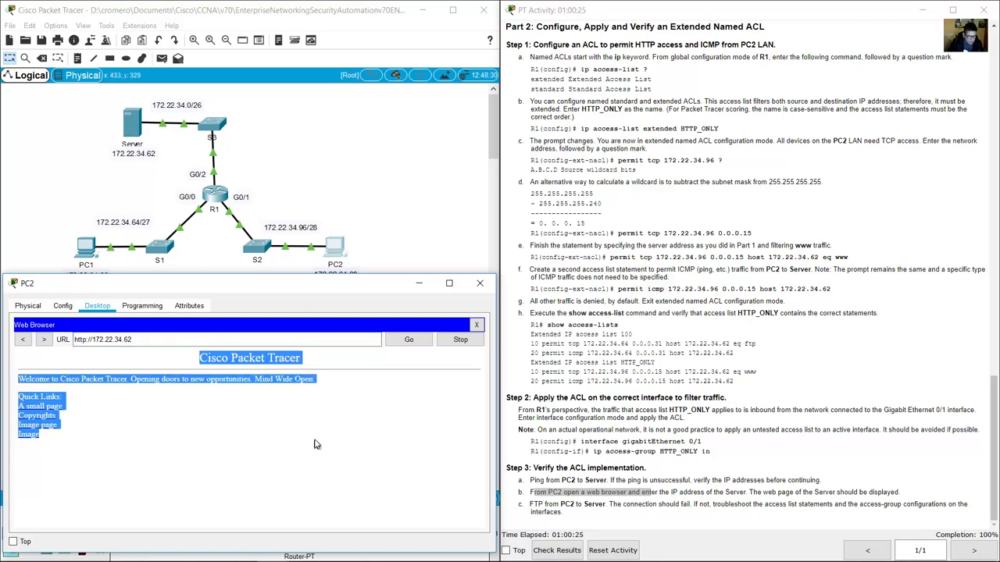
click(317, 443)
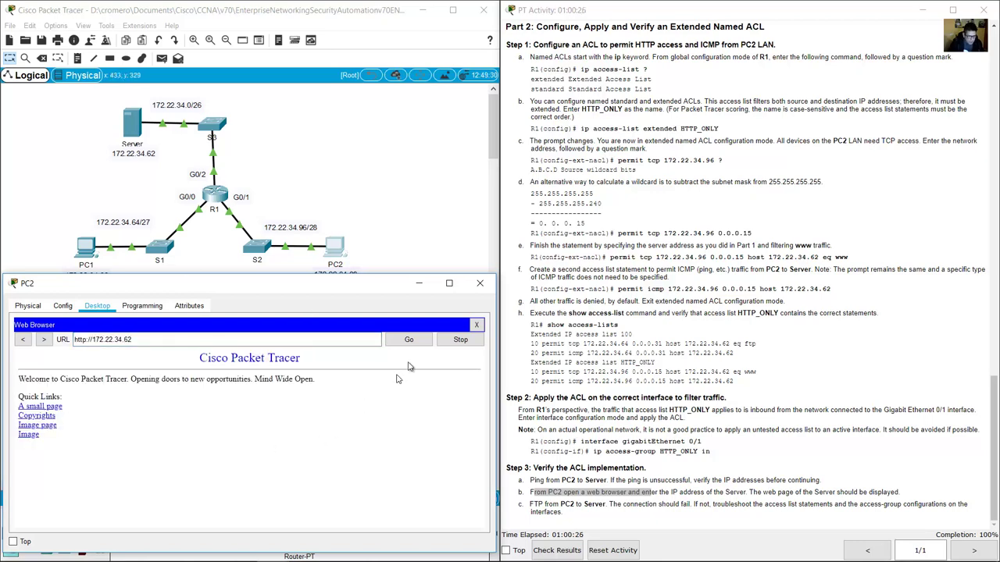
click(417, 284)
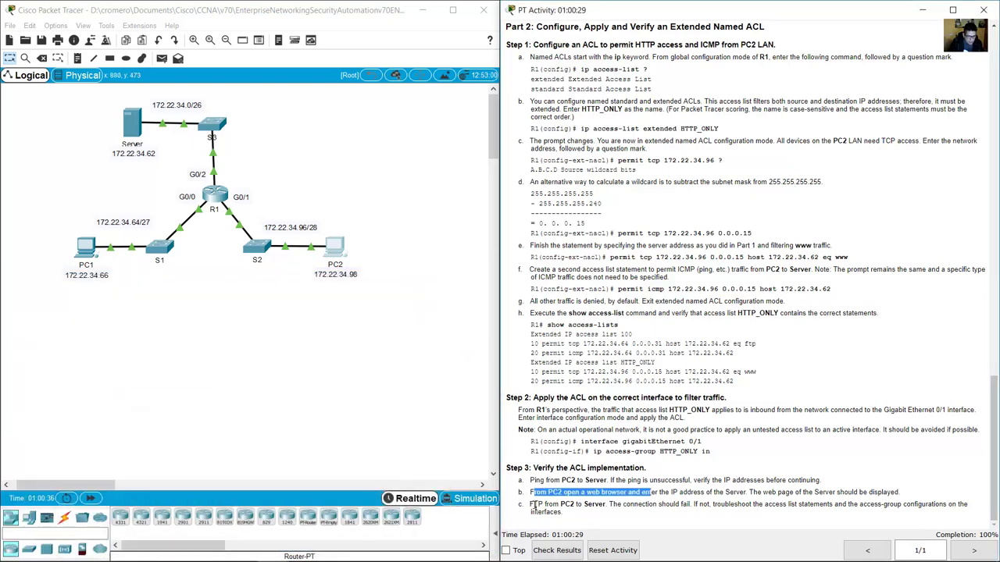
drag(531, 505, 607, 506)
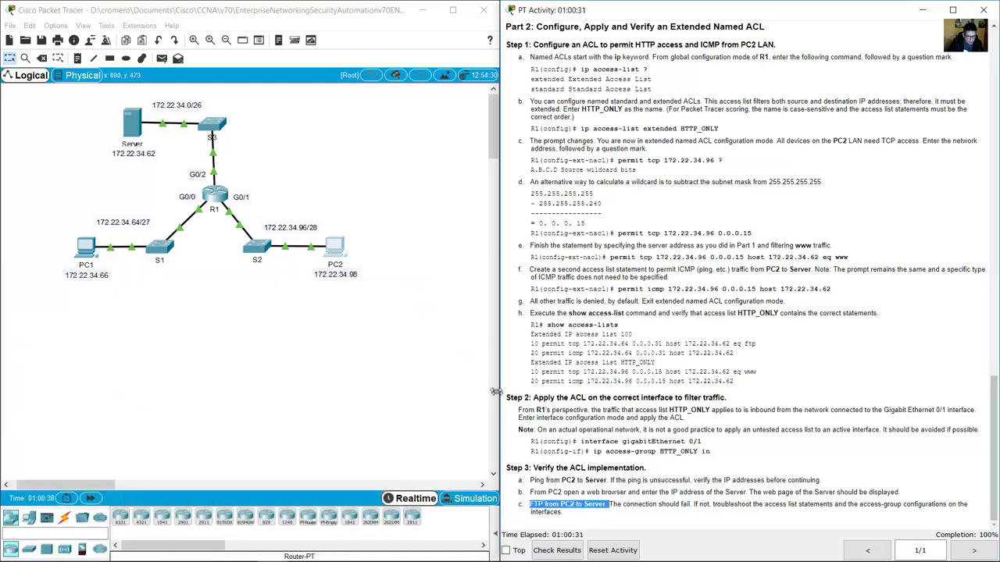
In PC2's command prompt, turn the recalled ping into 'ftp 172.22.34.62' and run it.
click(335, 248)
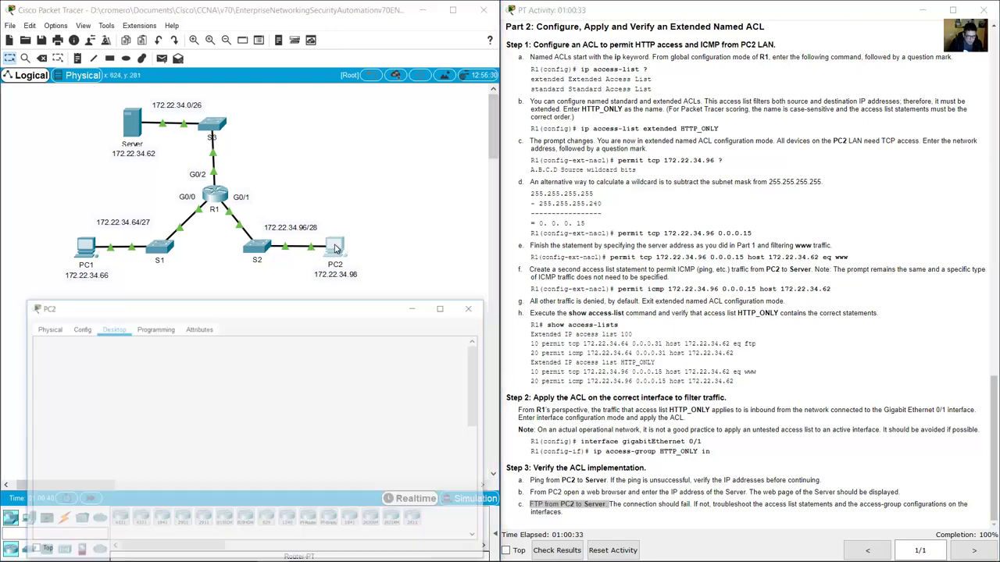
click(478, 326)
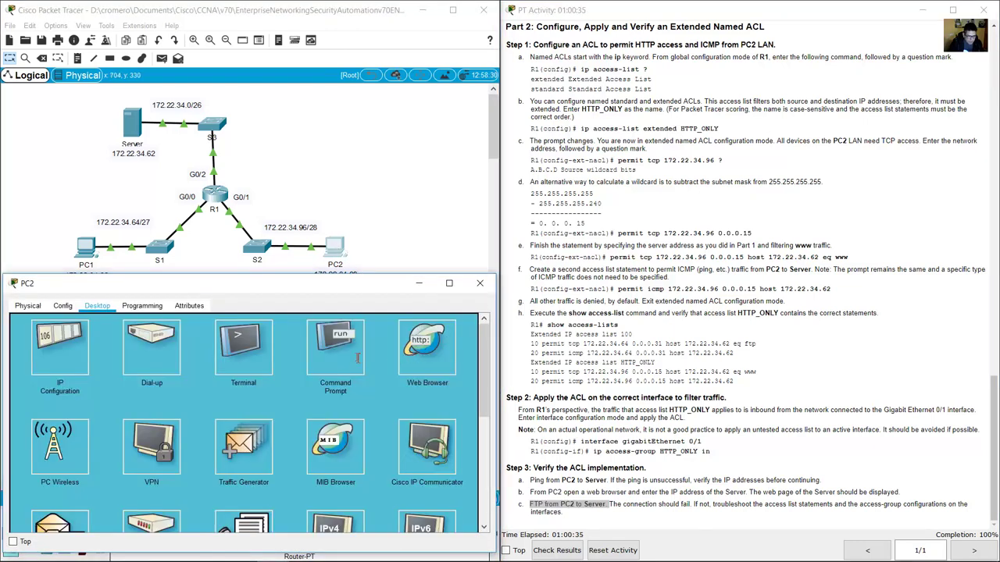
click(358, 359)
scroll(320, 413, down, 1)
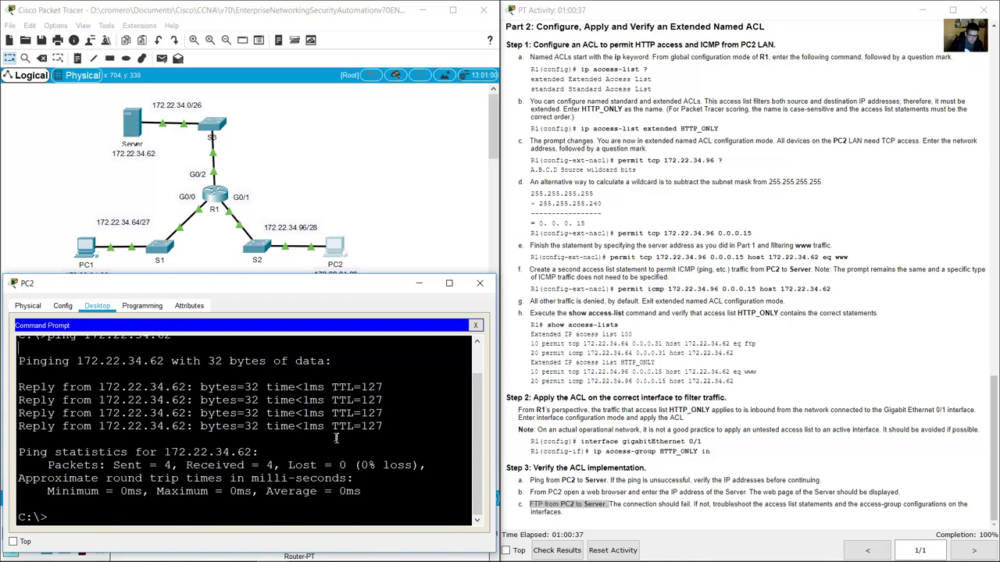
key(Up)
key(Left)
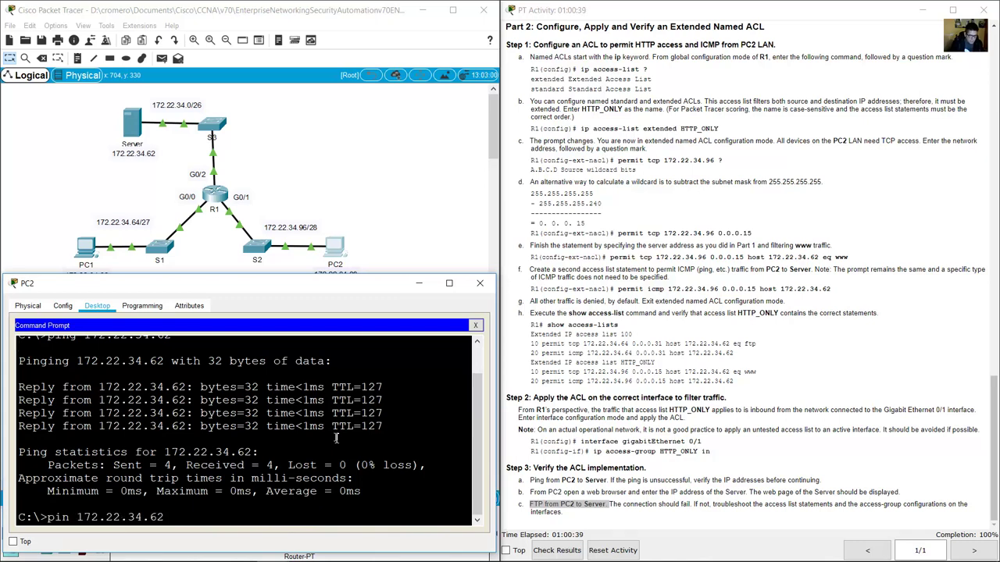
key(BackSpace)
key(BackSpace)
key(BackSpace)
key(BackSpace)
text(ftp)
key(Return)
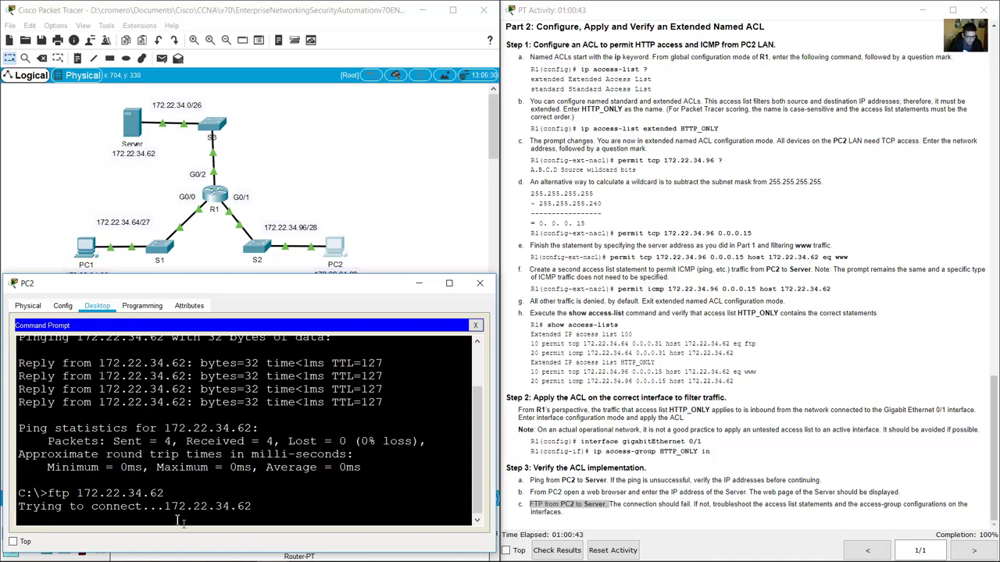
Confirm the FTP connection attempt ends with a Timed out error.
drag(61, 506, 254, 506)
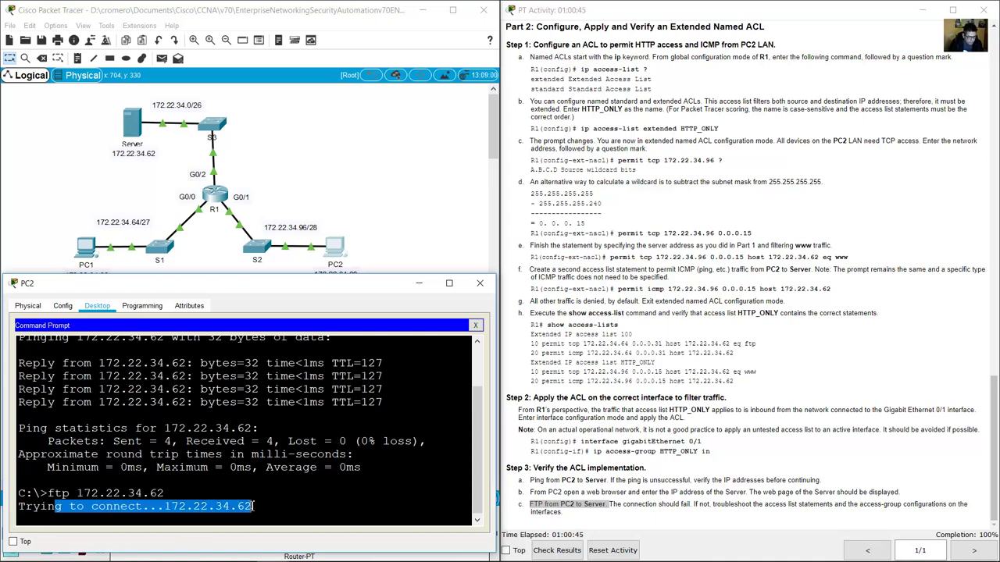
click(254, 506)
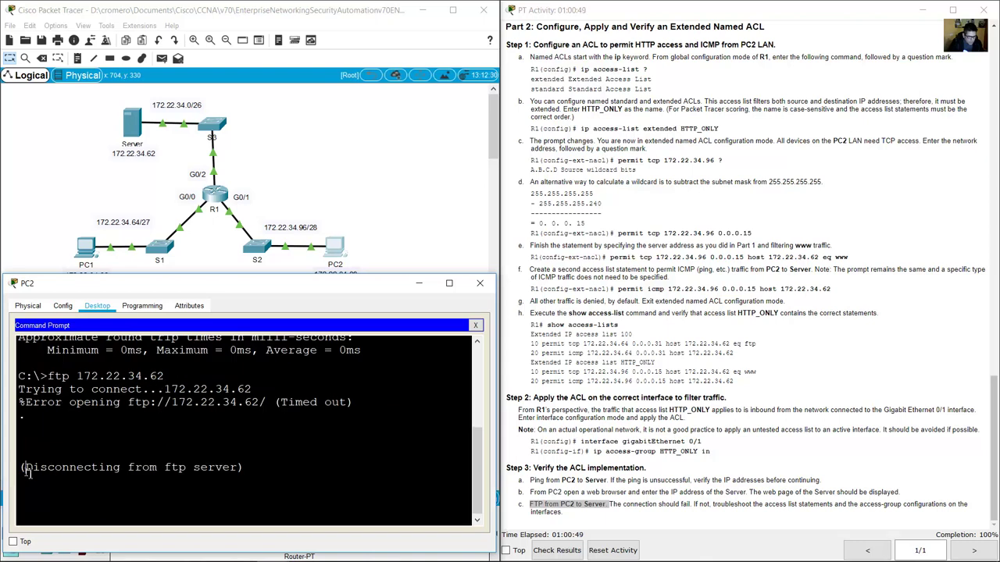
drag(25, 468, 232, 467)
scroll(232, 463, up, 1)
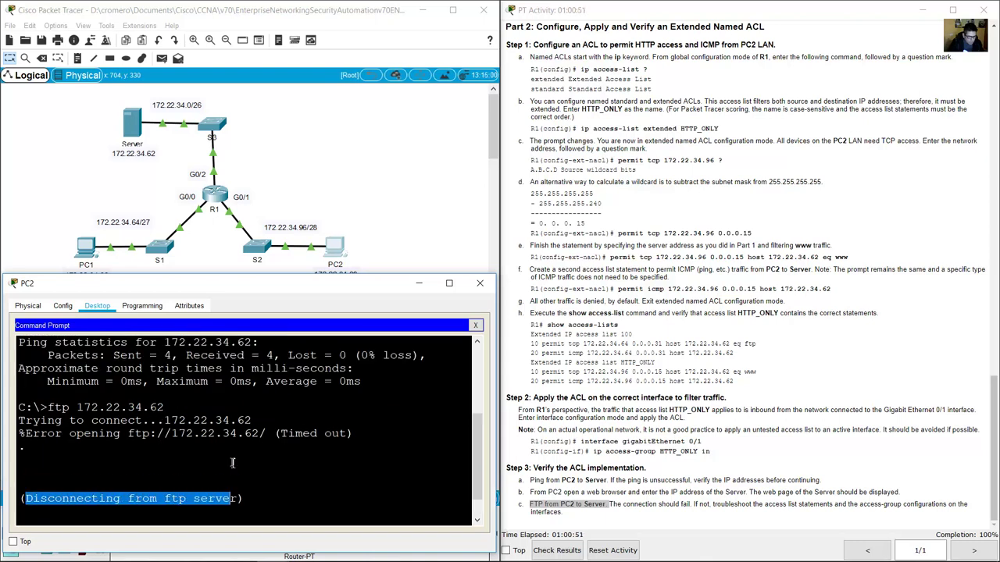
scroll(232, 463, up, 1)
scroll(232, 464, down, 1)
drag(265, 434, 356, 434)
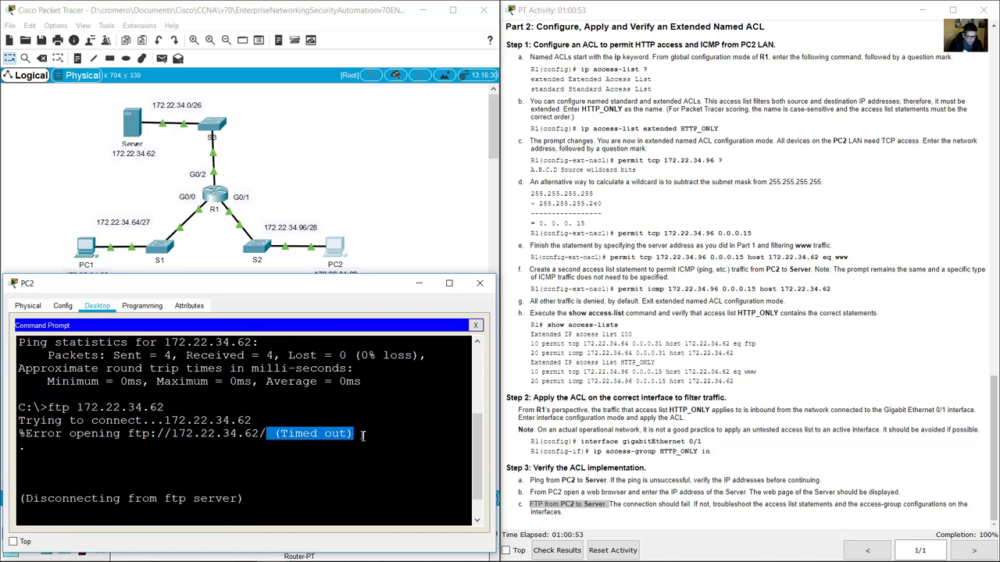
click(256, 492)
click(711, 463)
click(711, 463)
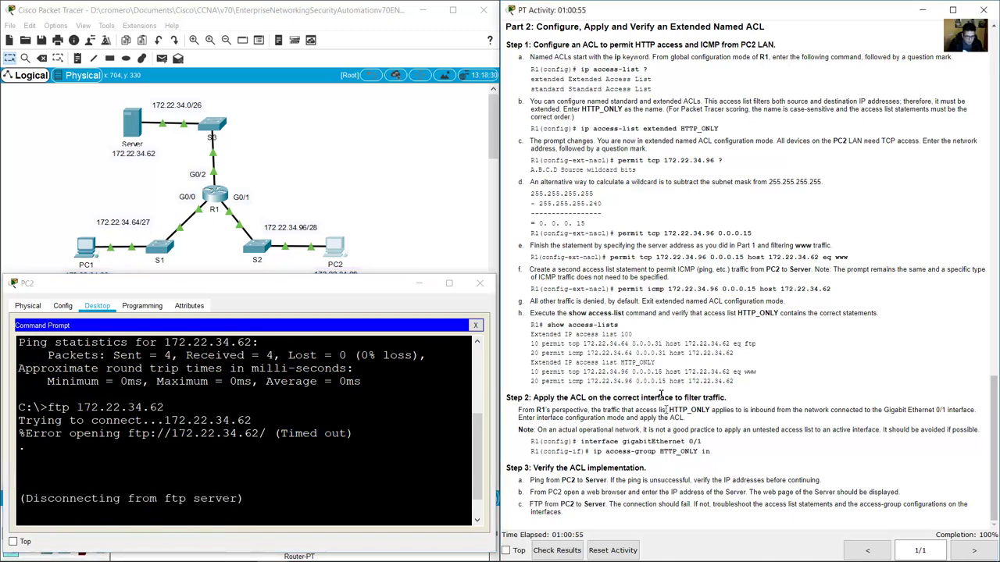